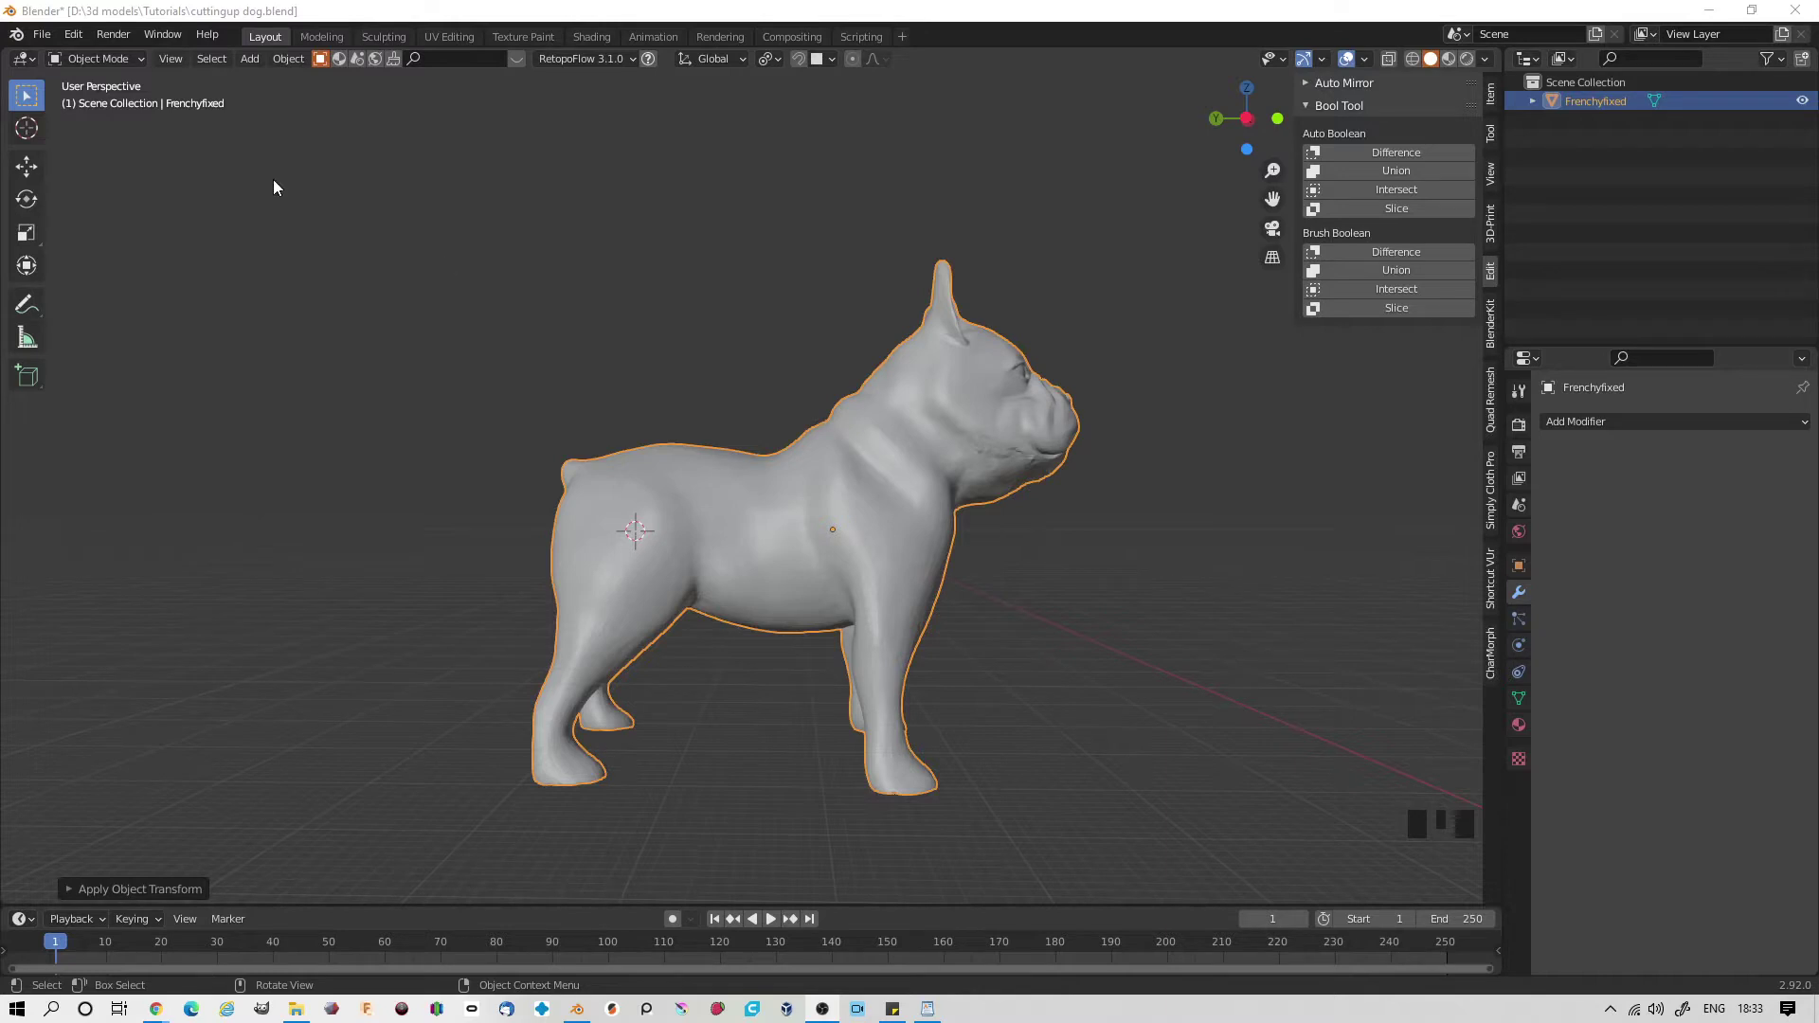
- Bring up the Object menu to apply the Frenchyfixed dog's transforms
{"action": "left_click", "coordinate": [289, 59]}
- Apply Rotation & Scale to Frenchyfixed and set its Origin to Geometry
{"action": "mouse_move", "coordinate": [332, 157]}
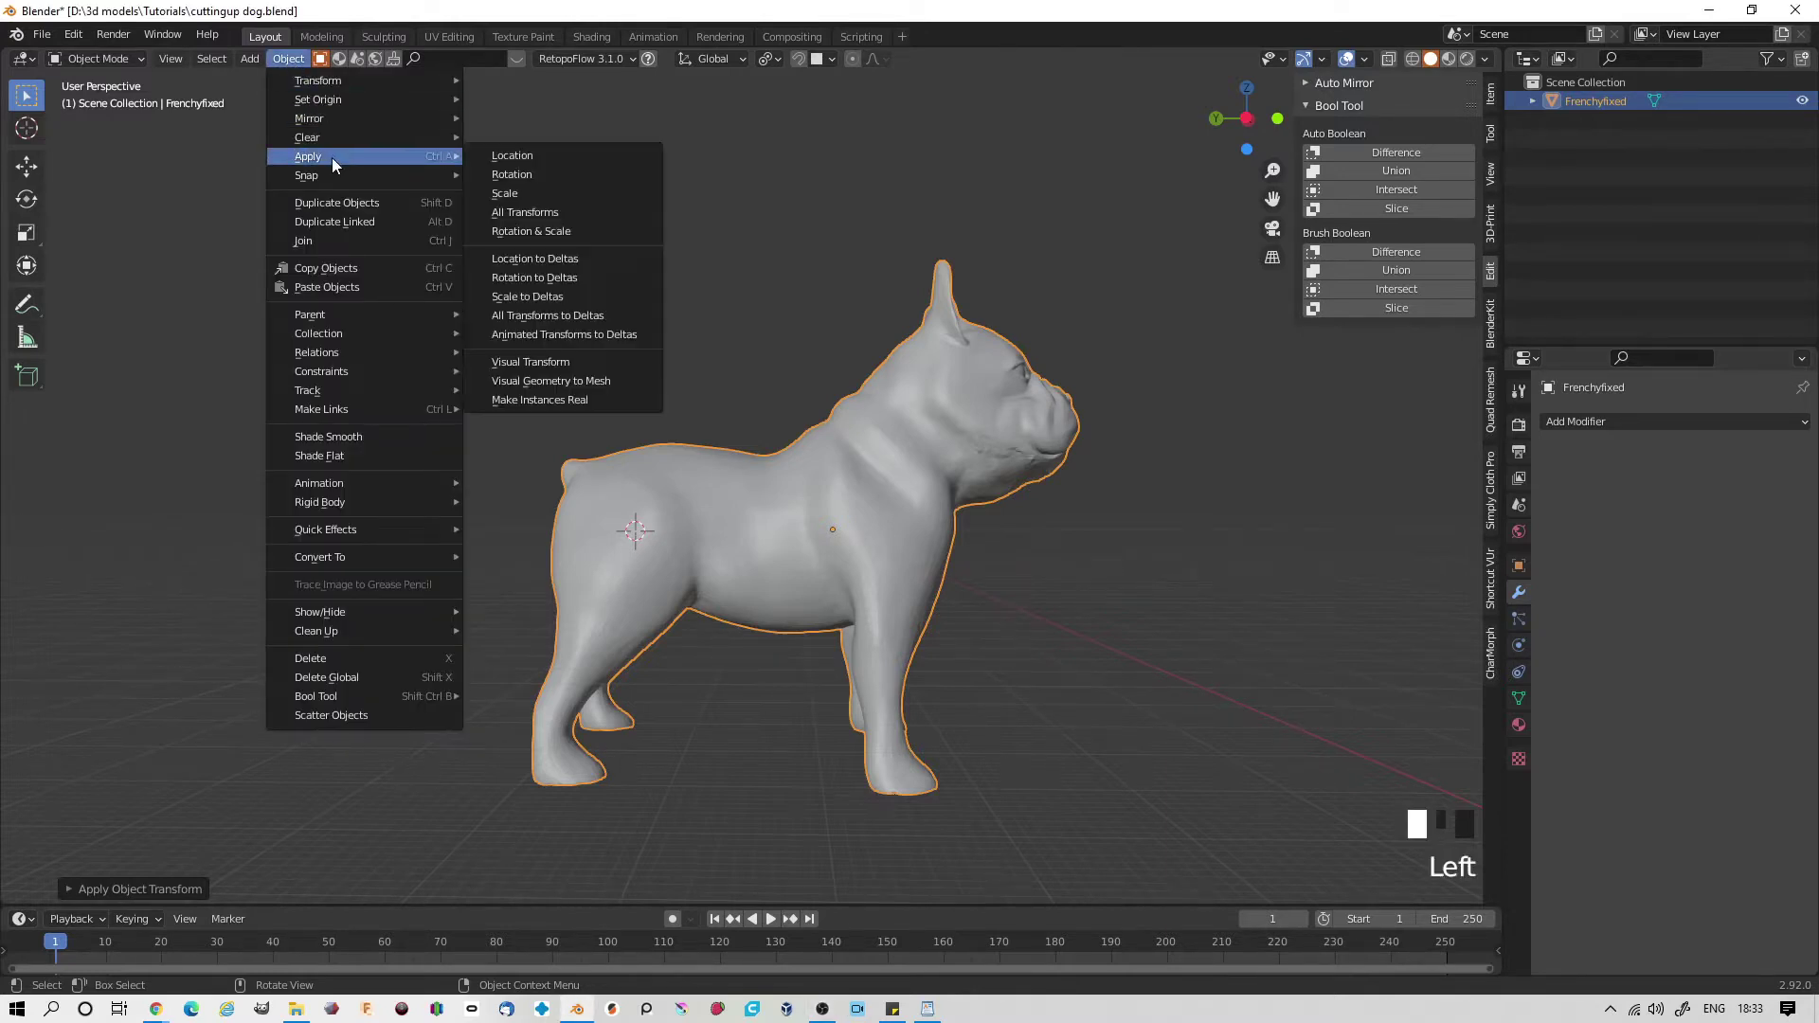
{"action": "left_click", "coordinate": [574, 226]}
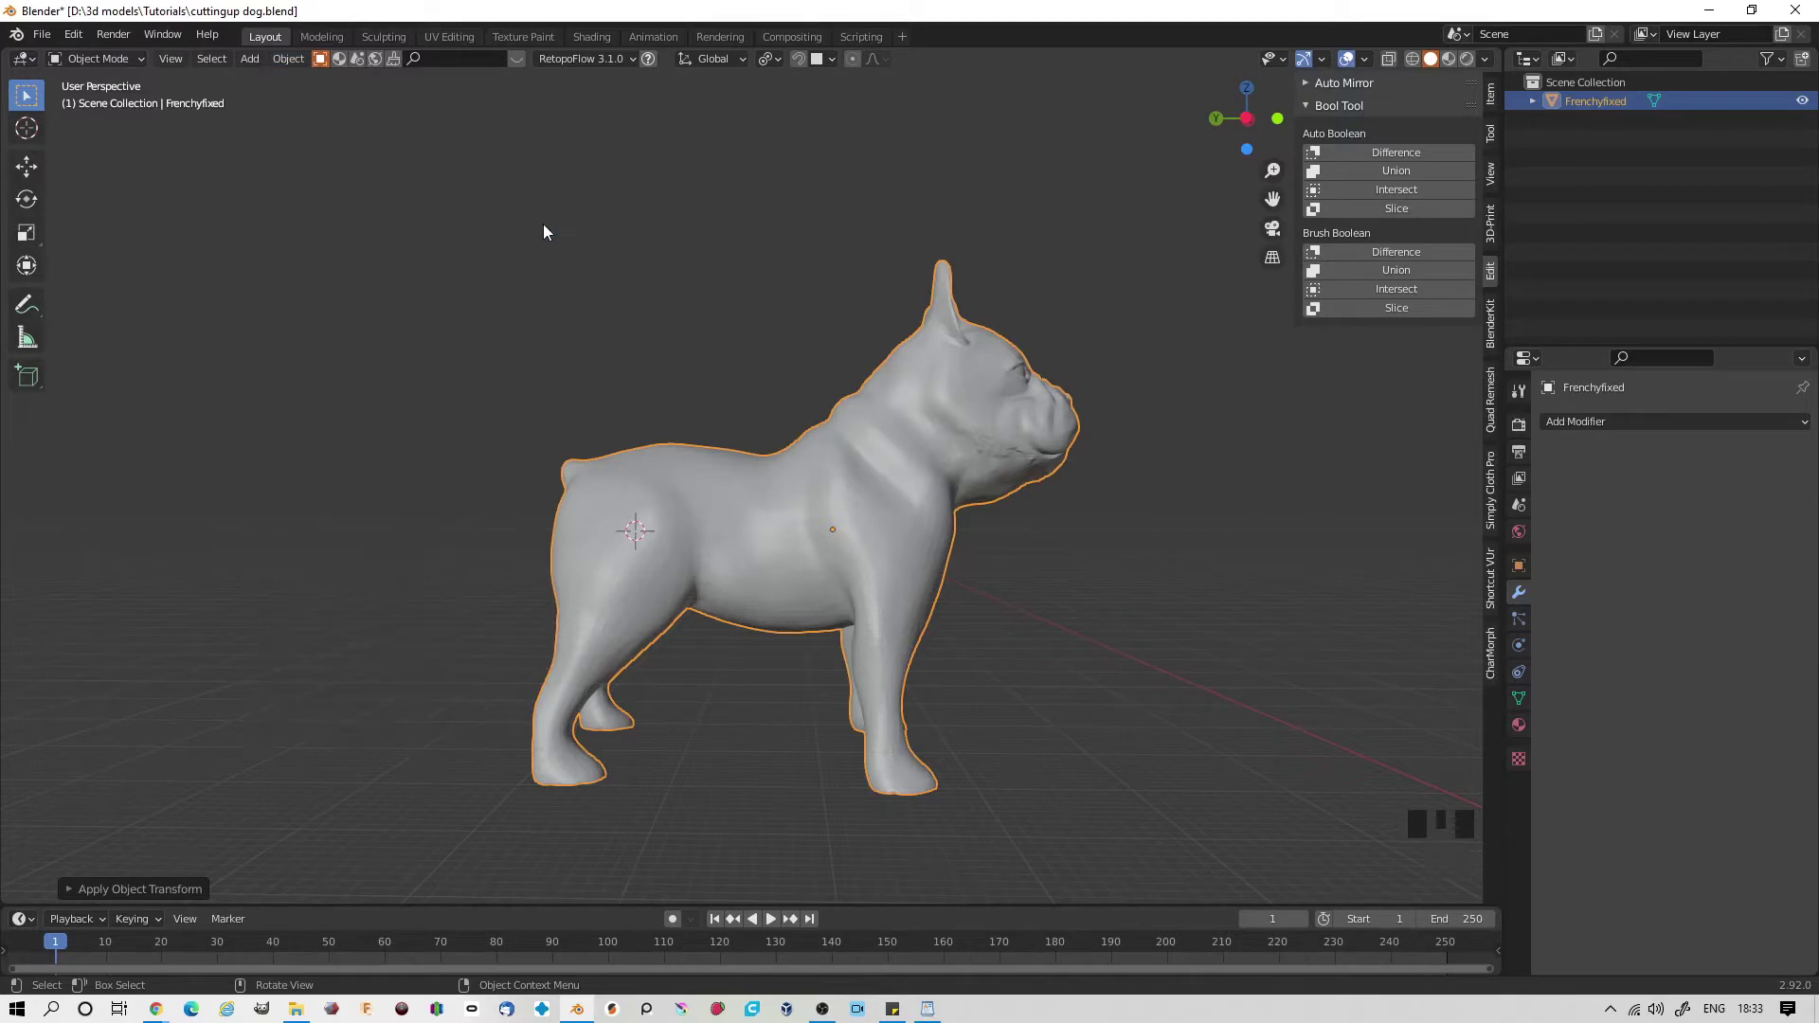
{"action": "left_click", "coordinate": [295, 59]}
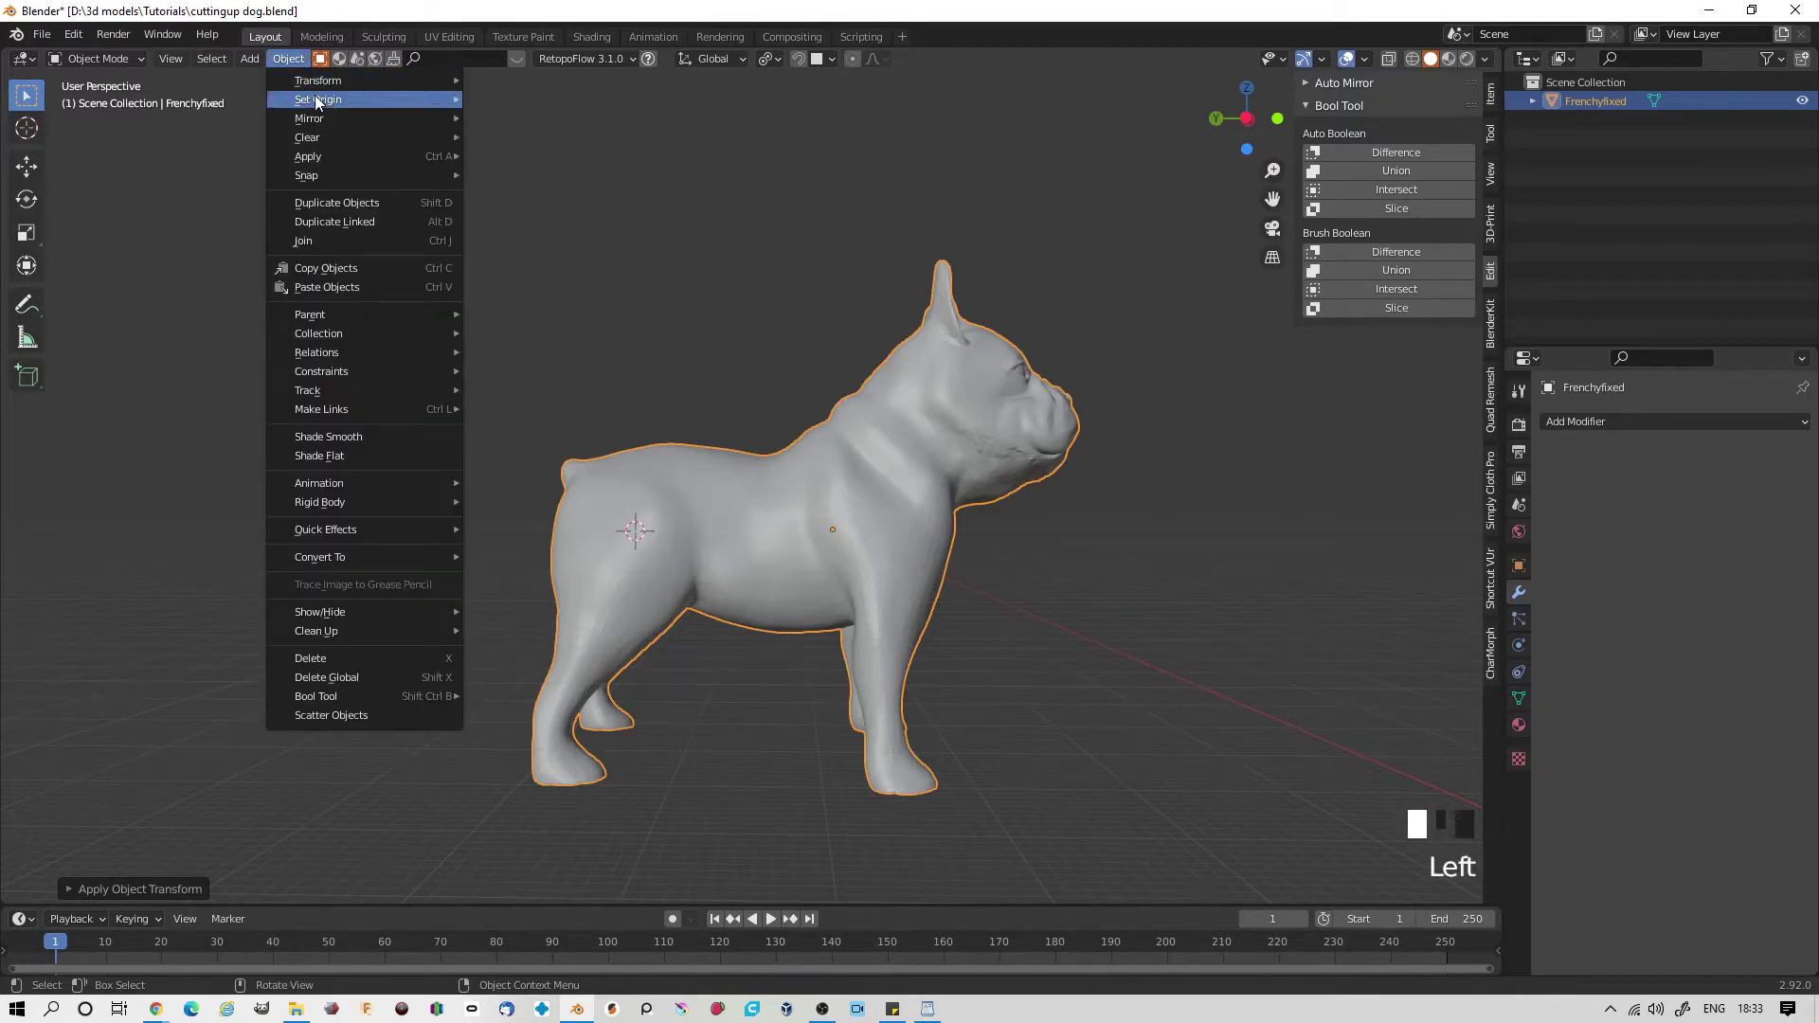
{"action": "mouse_move", "coordinate": [322, 98]}
{"action": "left_click", "coordinate": [543, 117]}
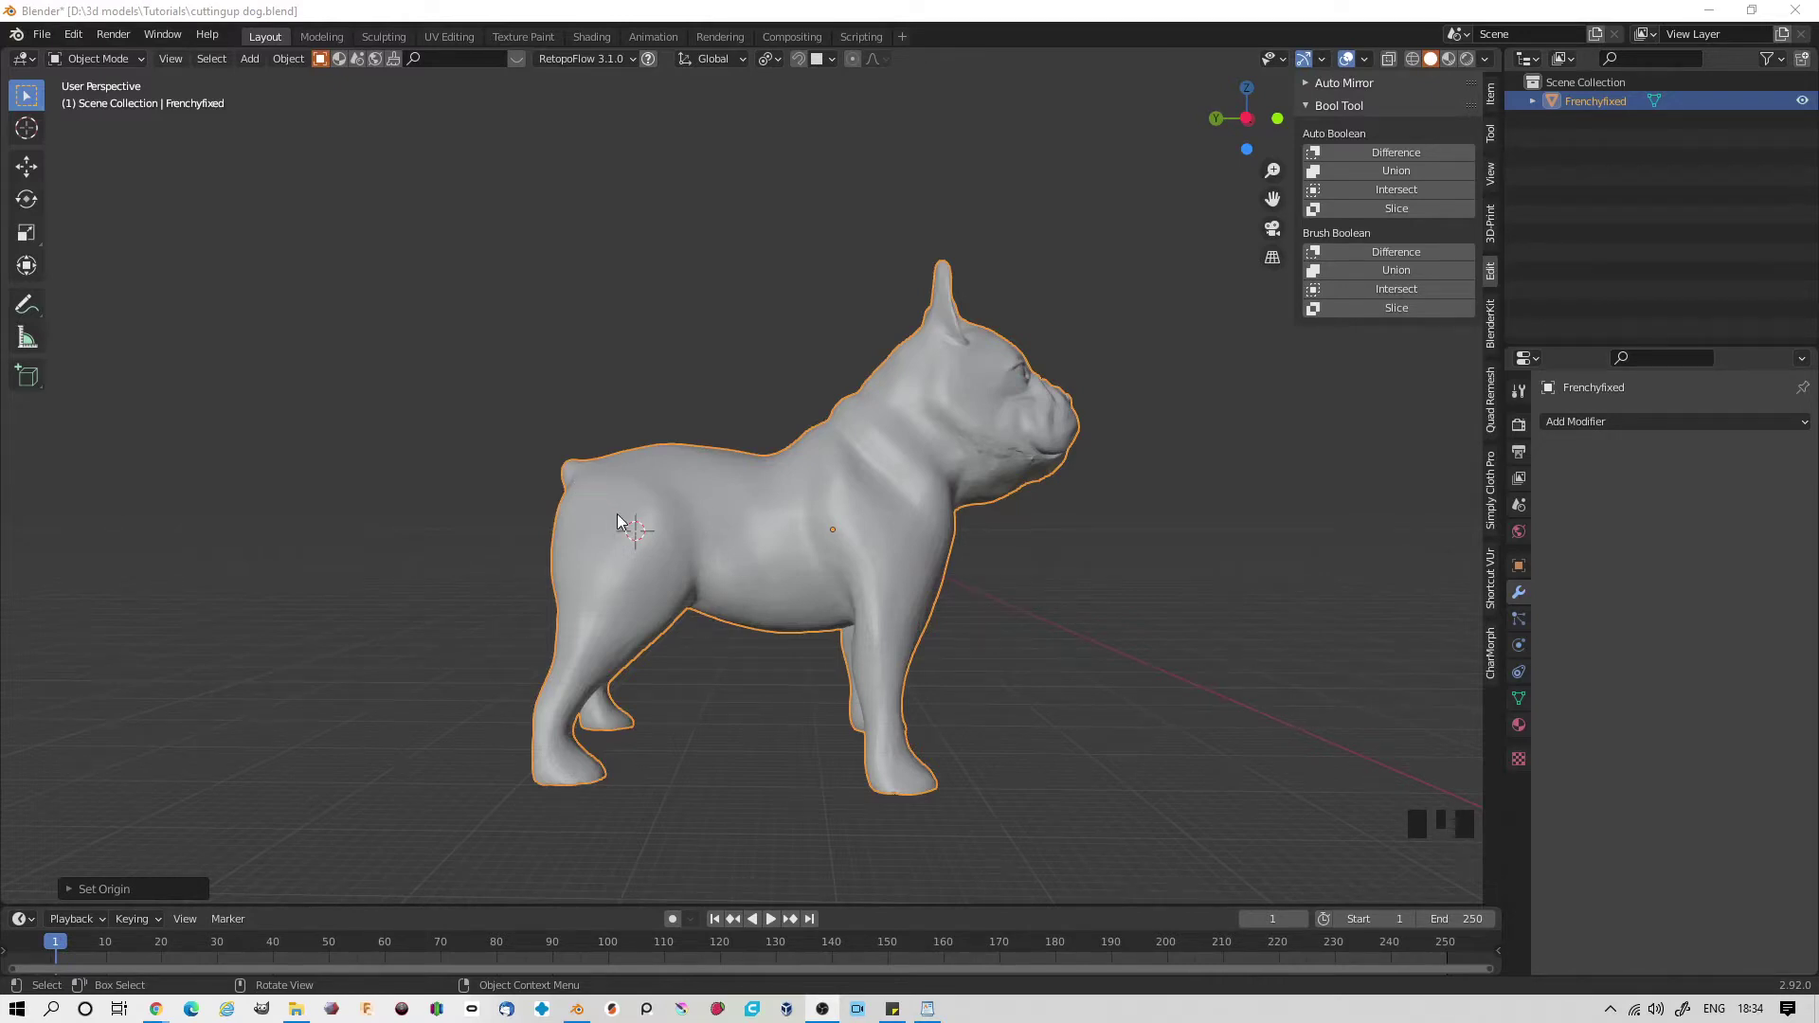
{"action": "left_click", "coordinate": [249, 63]}
- Add a Circle mesh and scale it up in two passes
{"action": "mouse_move", "coordinate": [255, 78]}
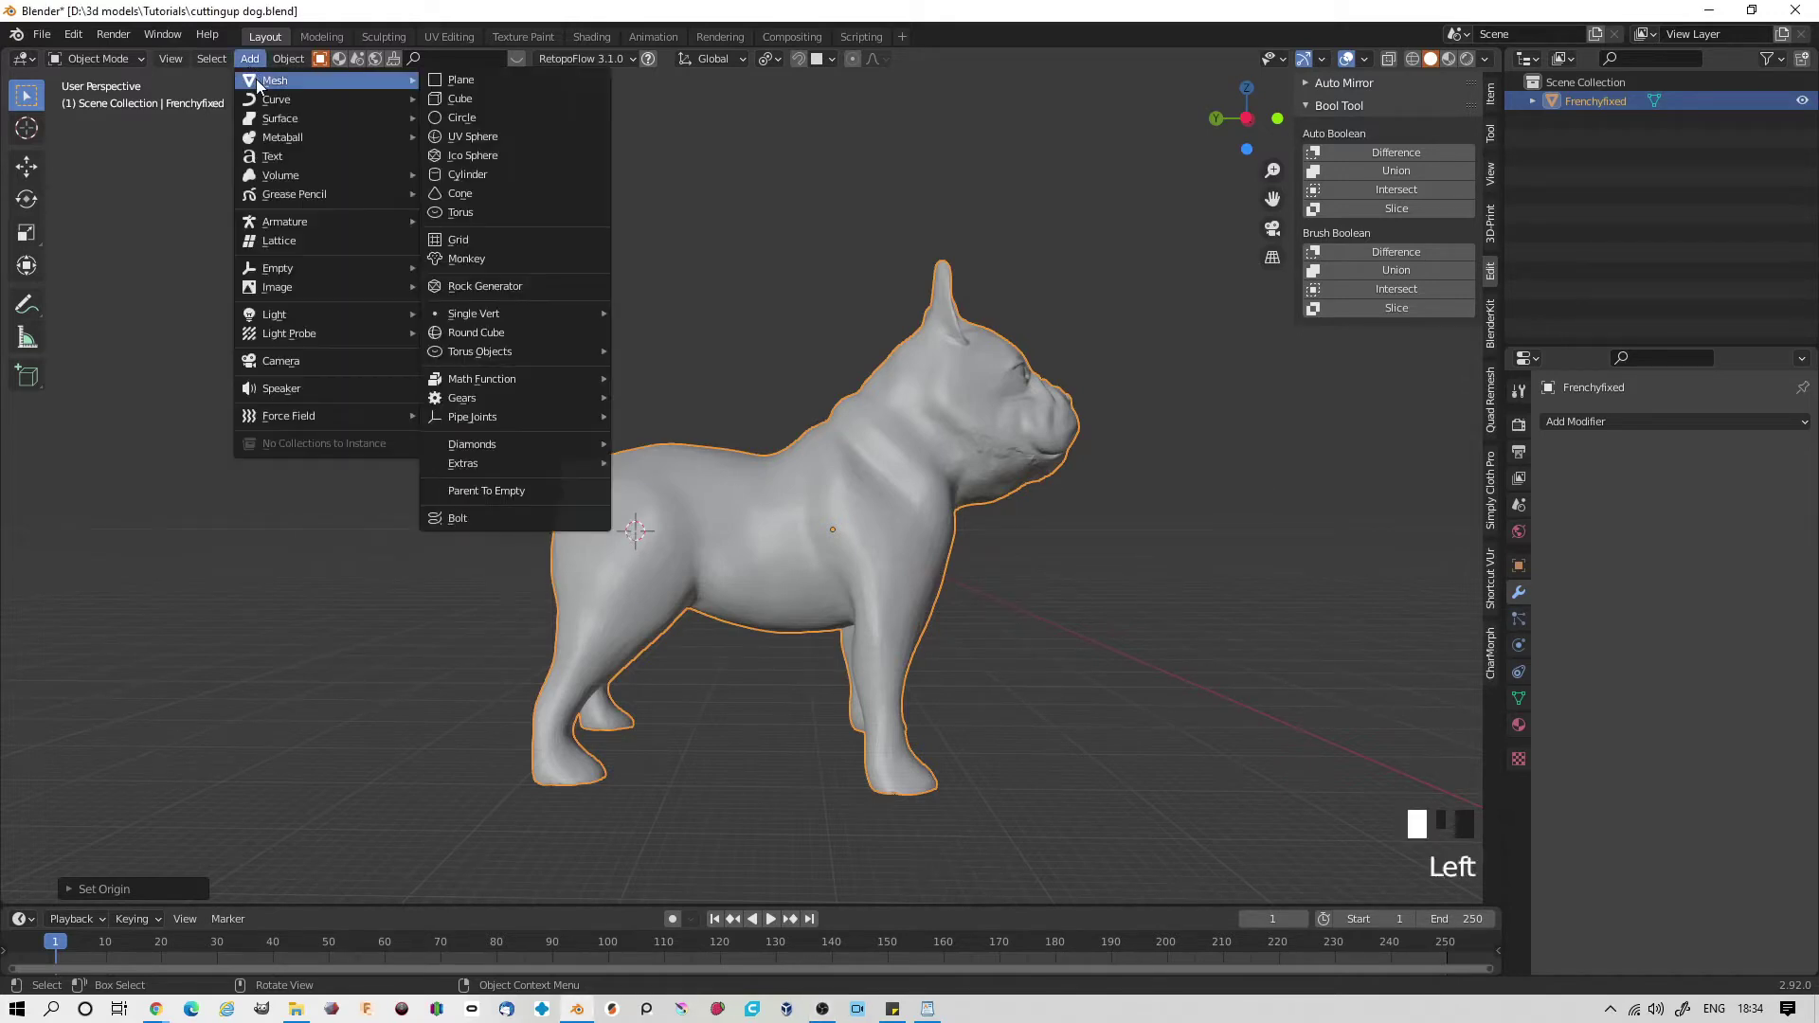
{"action": "left_click", "coordinate": [475, 117]}
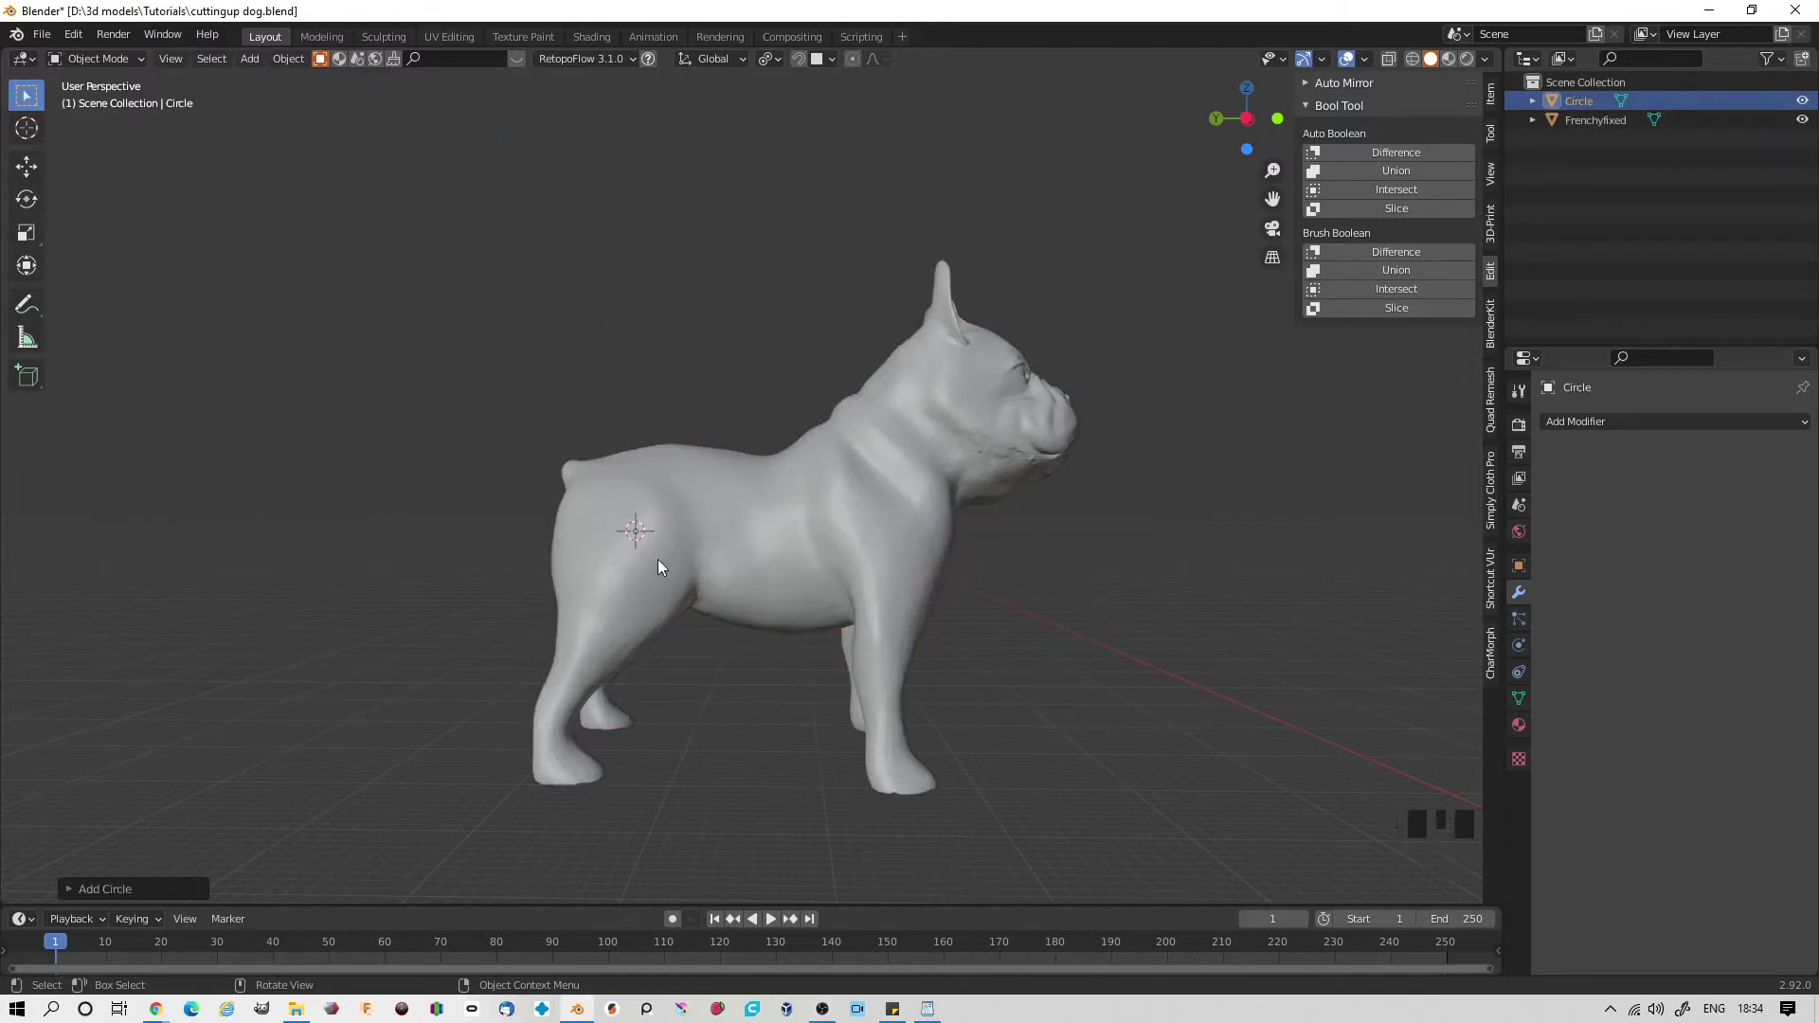
{"action": "key", "text": "s"}
{"action": "left_click", "coordinate": [616, 527]}
{"action": "key", "text": "s"}
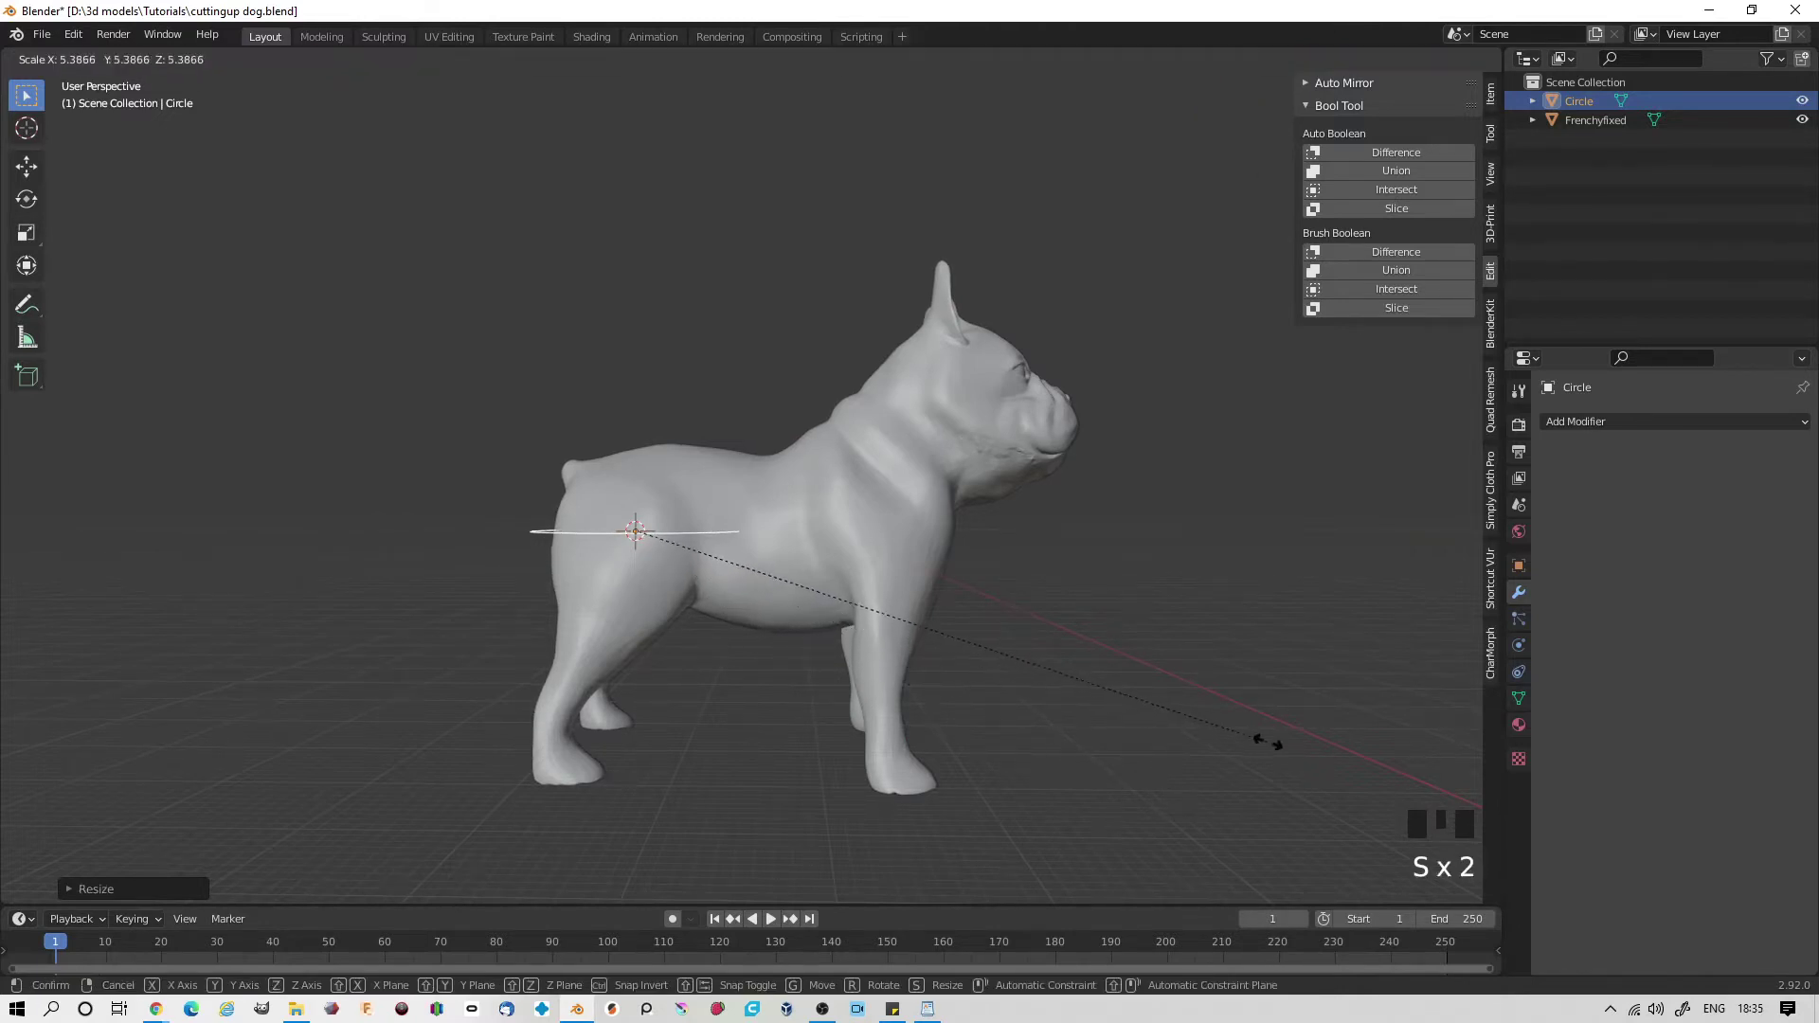
{"action": "left_click", "coordinate": [1276, 755]}
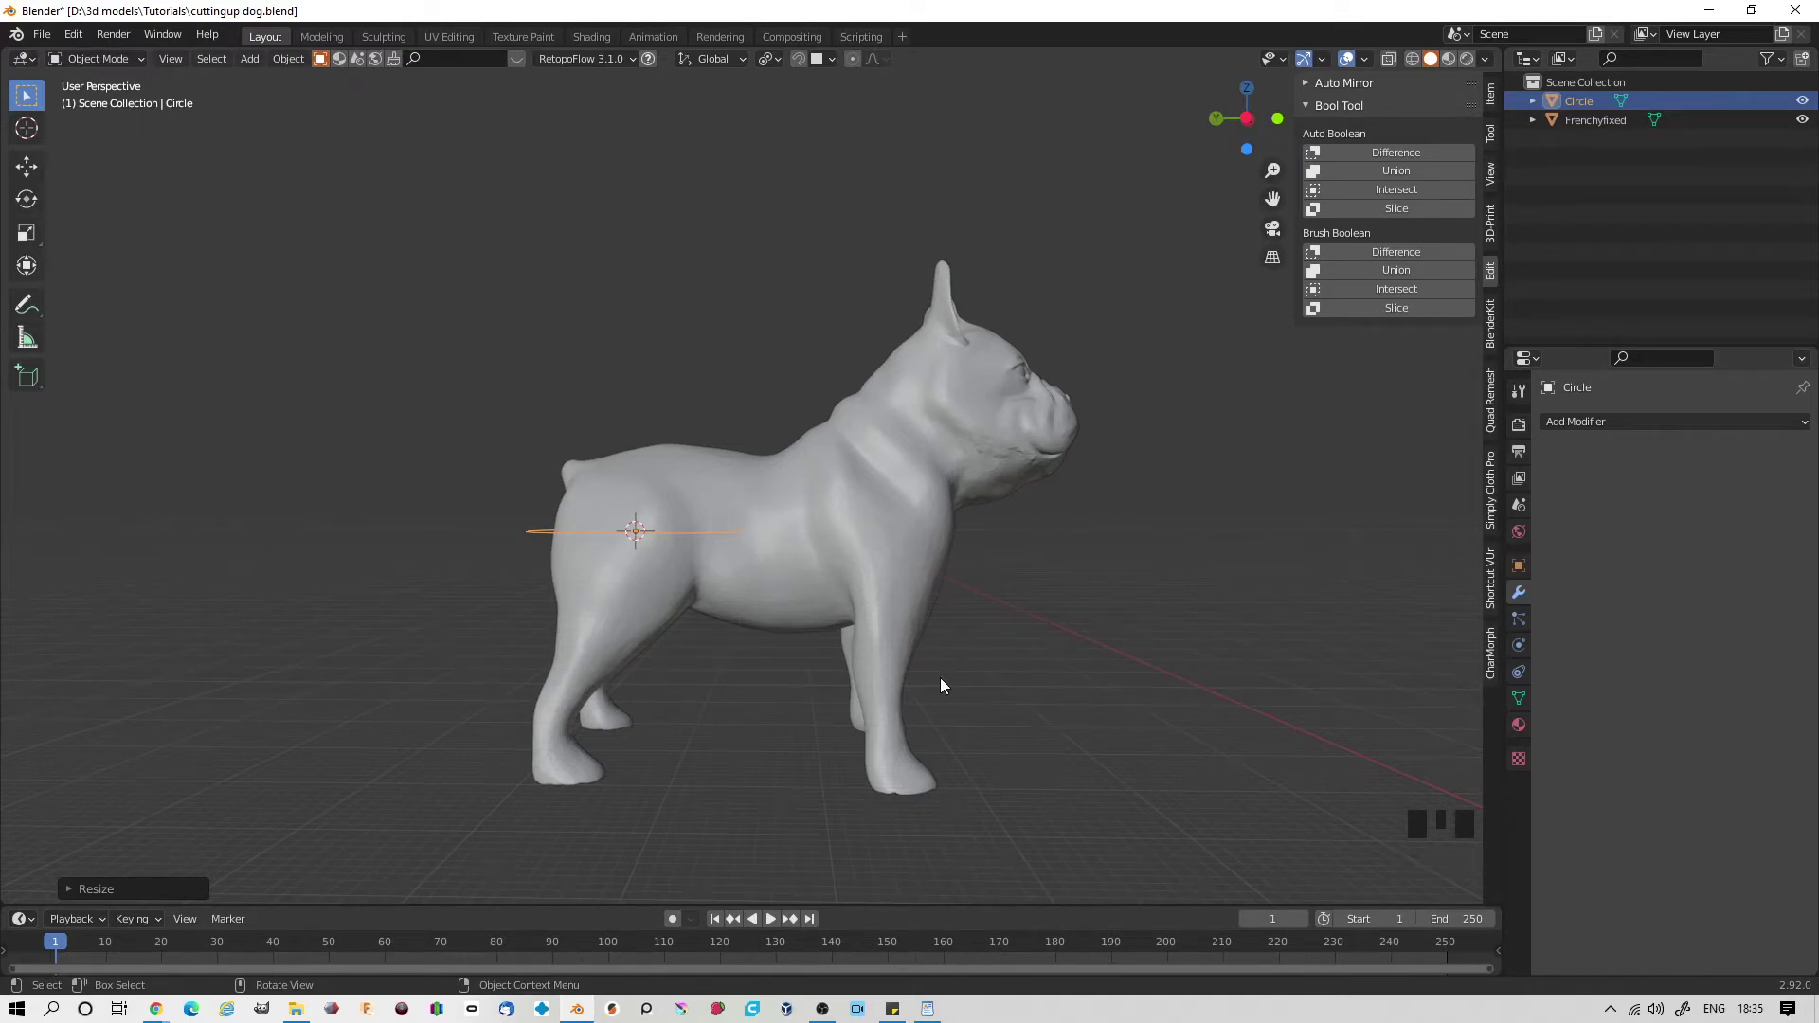
- Rotate the circle 90° on X, then move and resize it around the hind leg
{"action": "key", "text": "r"}
{"action": "key", "text": "x"}
{"action": "key", "text": "9"}
{"action": "key", "text": "0"}
{"action": "key", "text": "Return"}
{"action": "middle_click_drag", "start_coordinate": [941, 679], "coordinate": [955, 543]}
{"action": "key", "text": "g"}
{"action": "right_click", "coordinate": [621, 779]}
{"action": "key", "text": "g"}
{"action": "key", "text": "s"}
{"action": "left_click", "coordinate": [581, 589]}
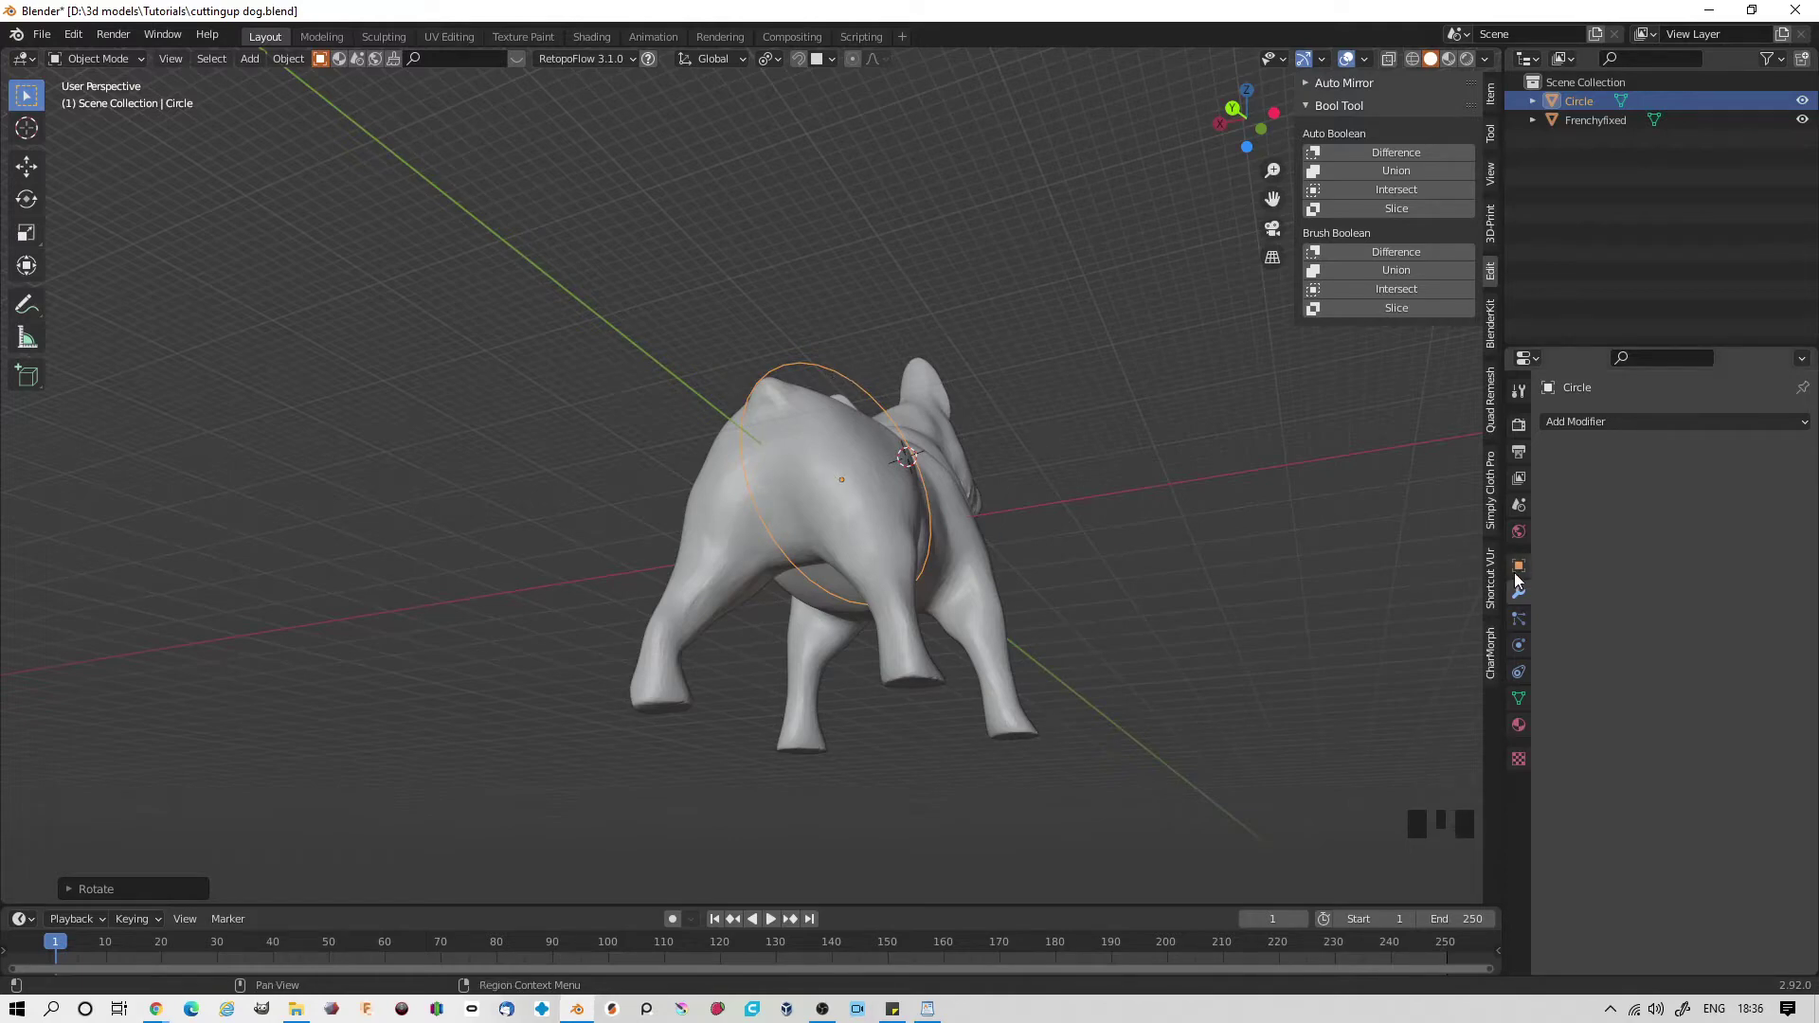
- Add a Shrinkwrap modifier to the circle targeting Frenchyfixed, with On Cage enabled
{"action": "left_click", "coordinate": [1611, 422]}
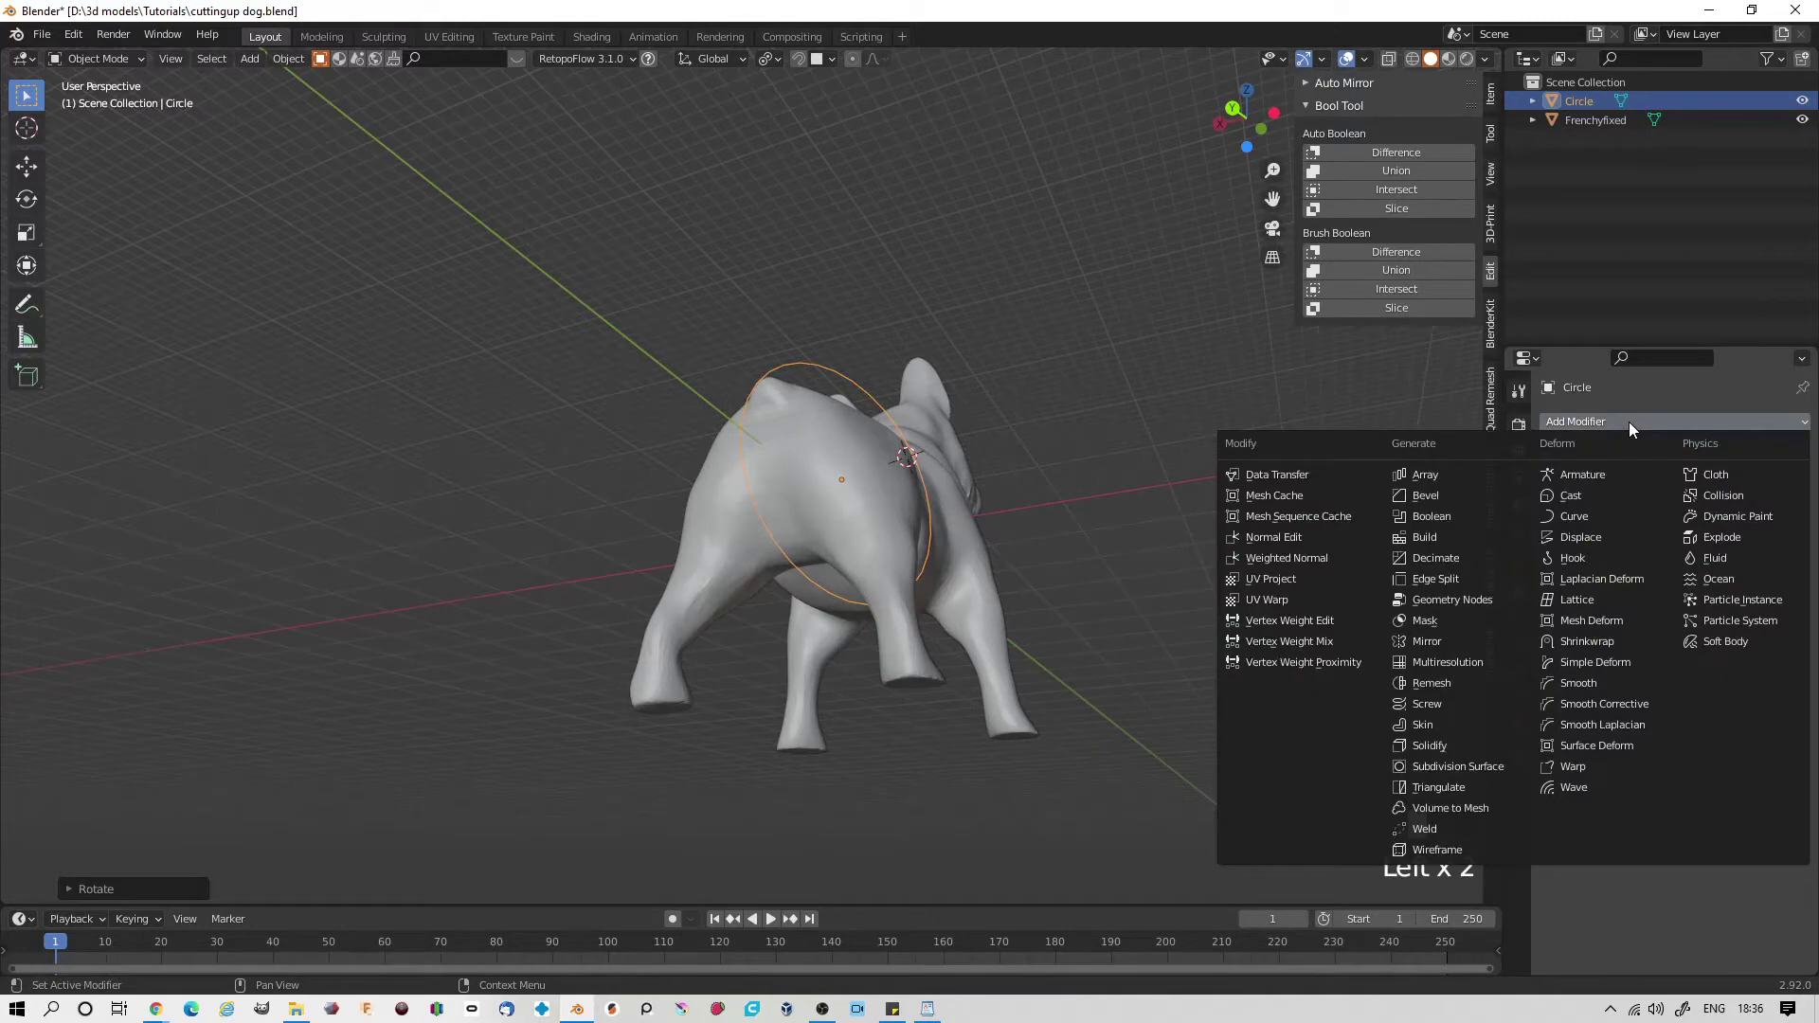
{"action": "left_click", "coordinate": [1594, 641]}
{"action": "left_click", "coordinate": [1778, 528]}
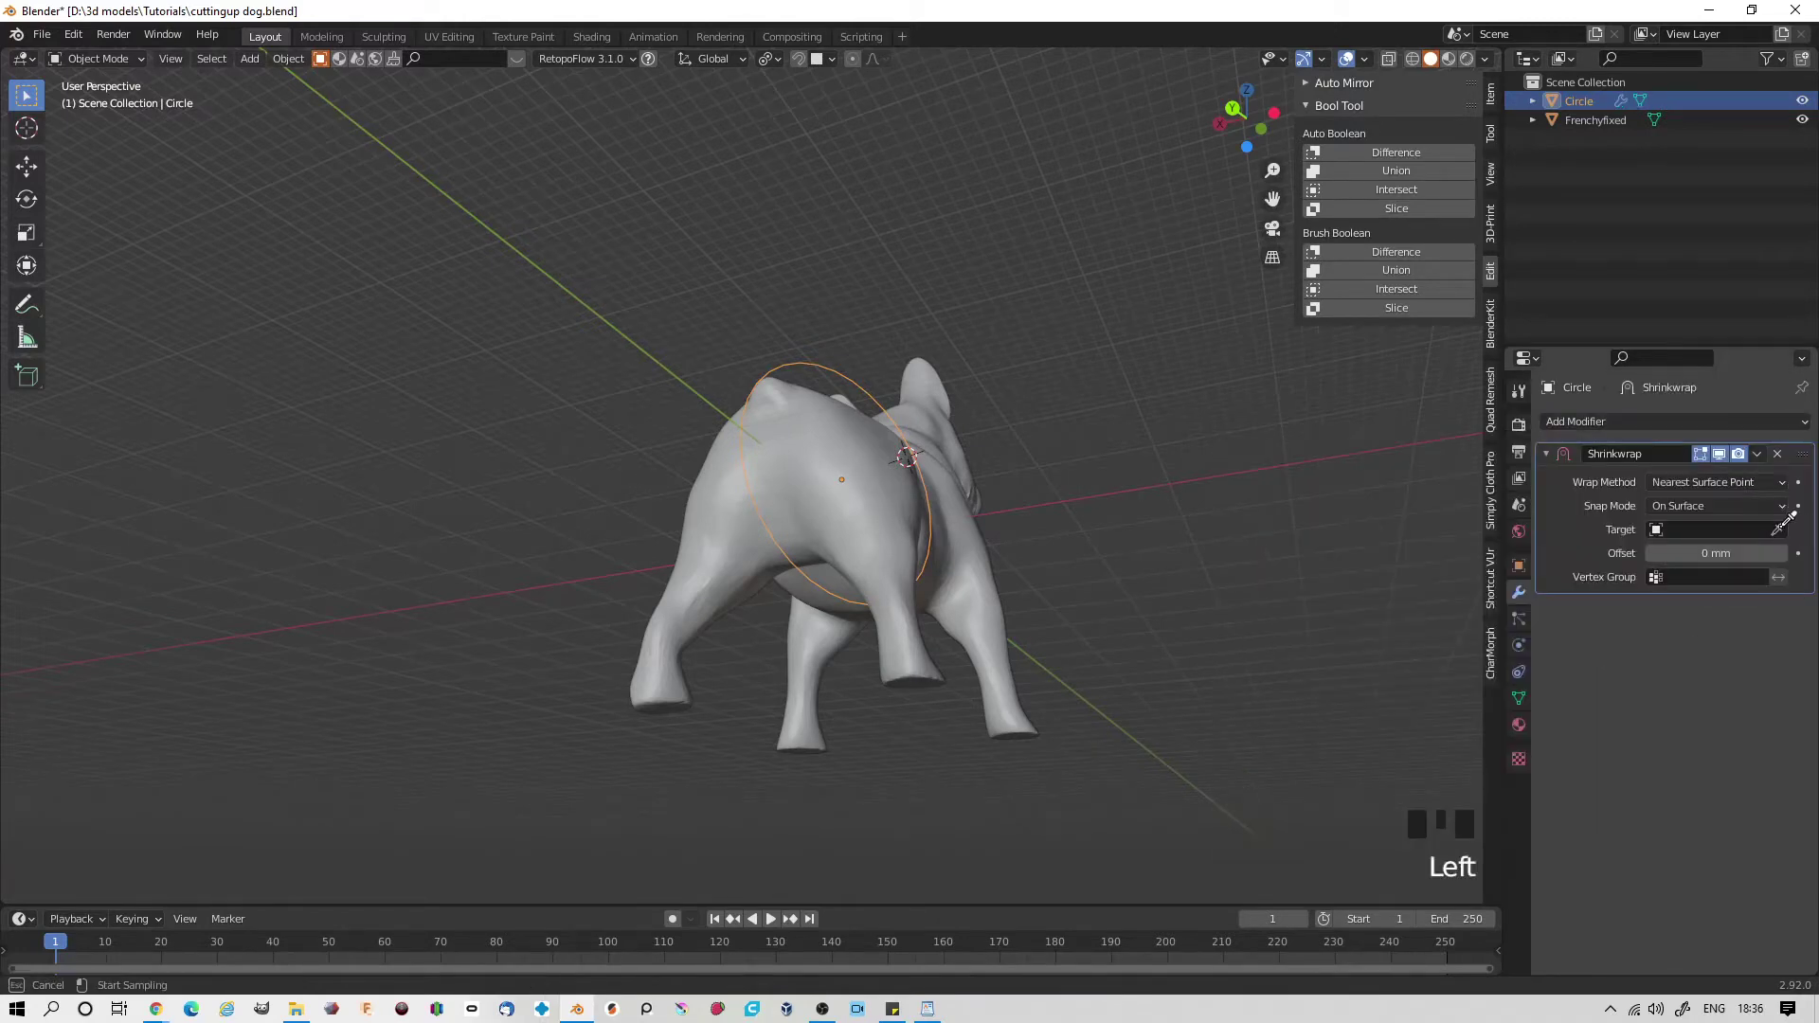
{"action": "left_click", "coordinate": [949, 547]}
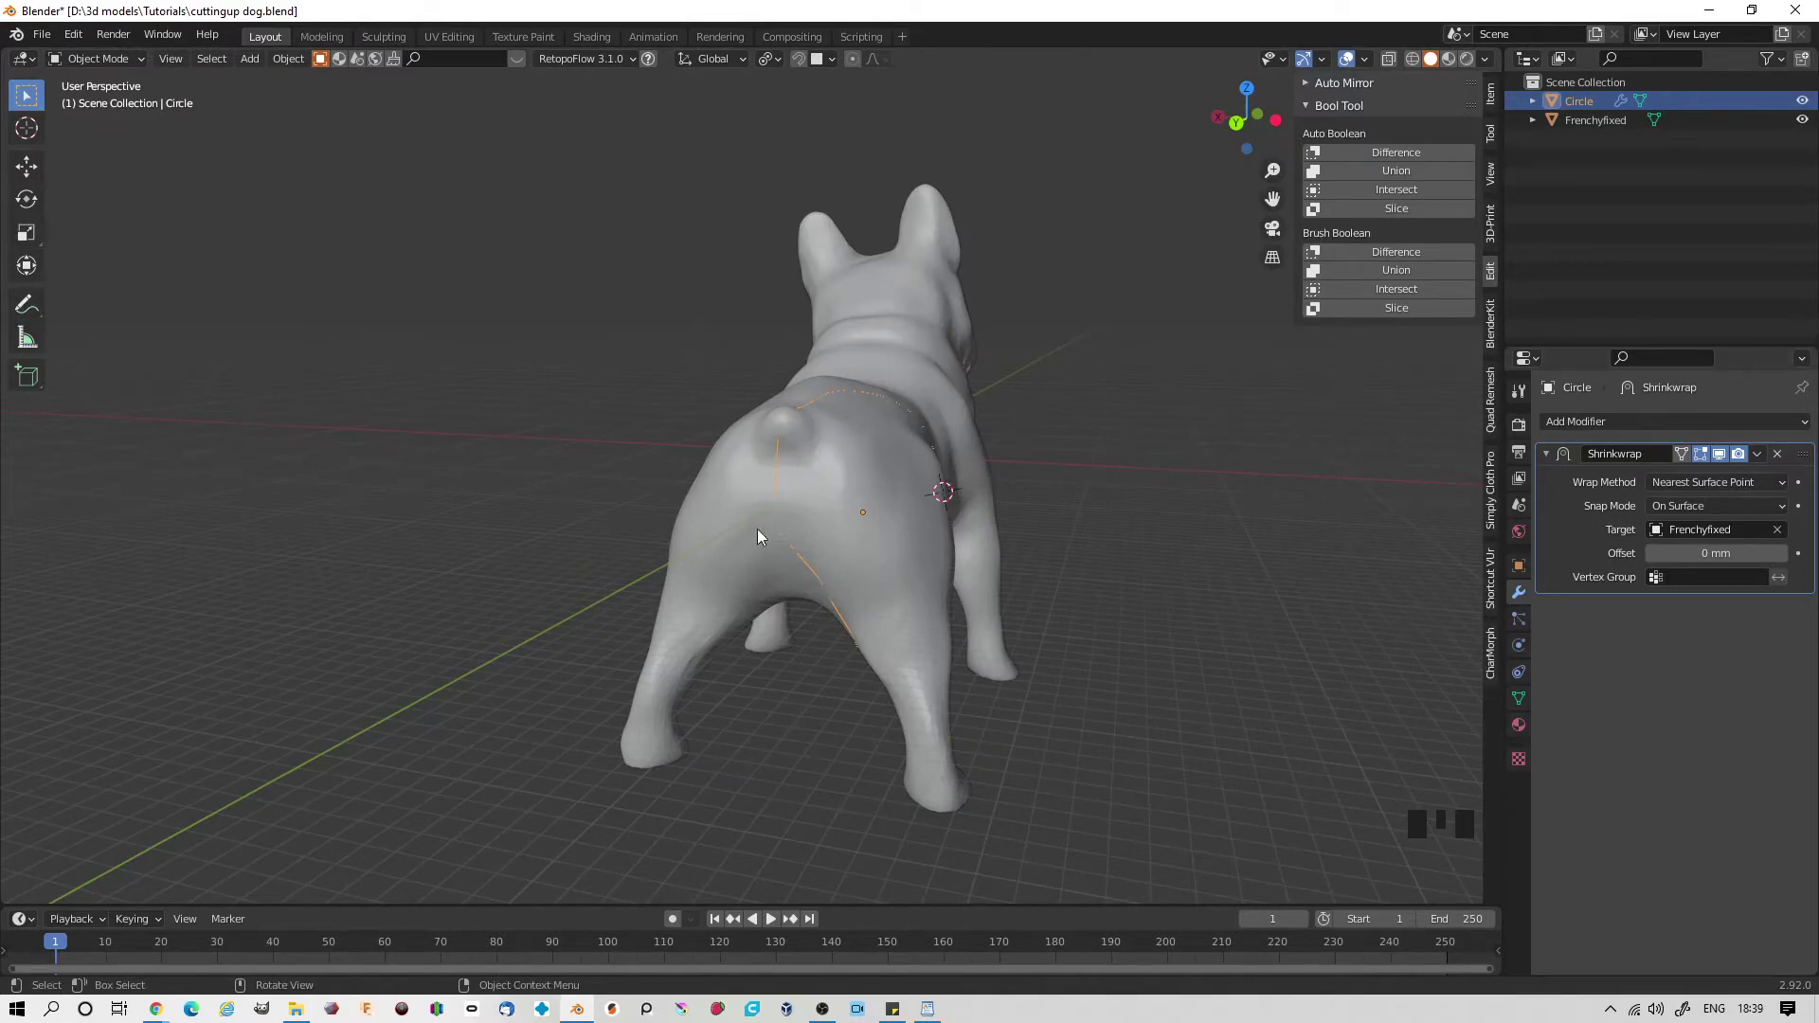
{"action": "middle_click_drag", "start_coordinate": [1164, 621], "coordinate": [1092, 650]}
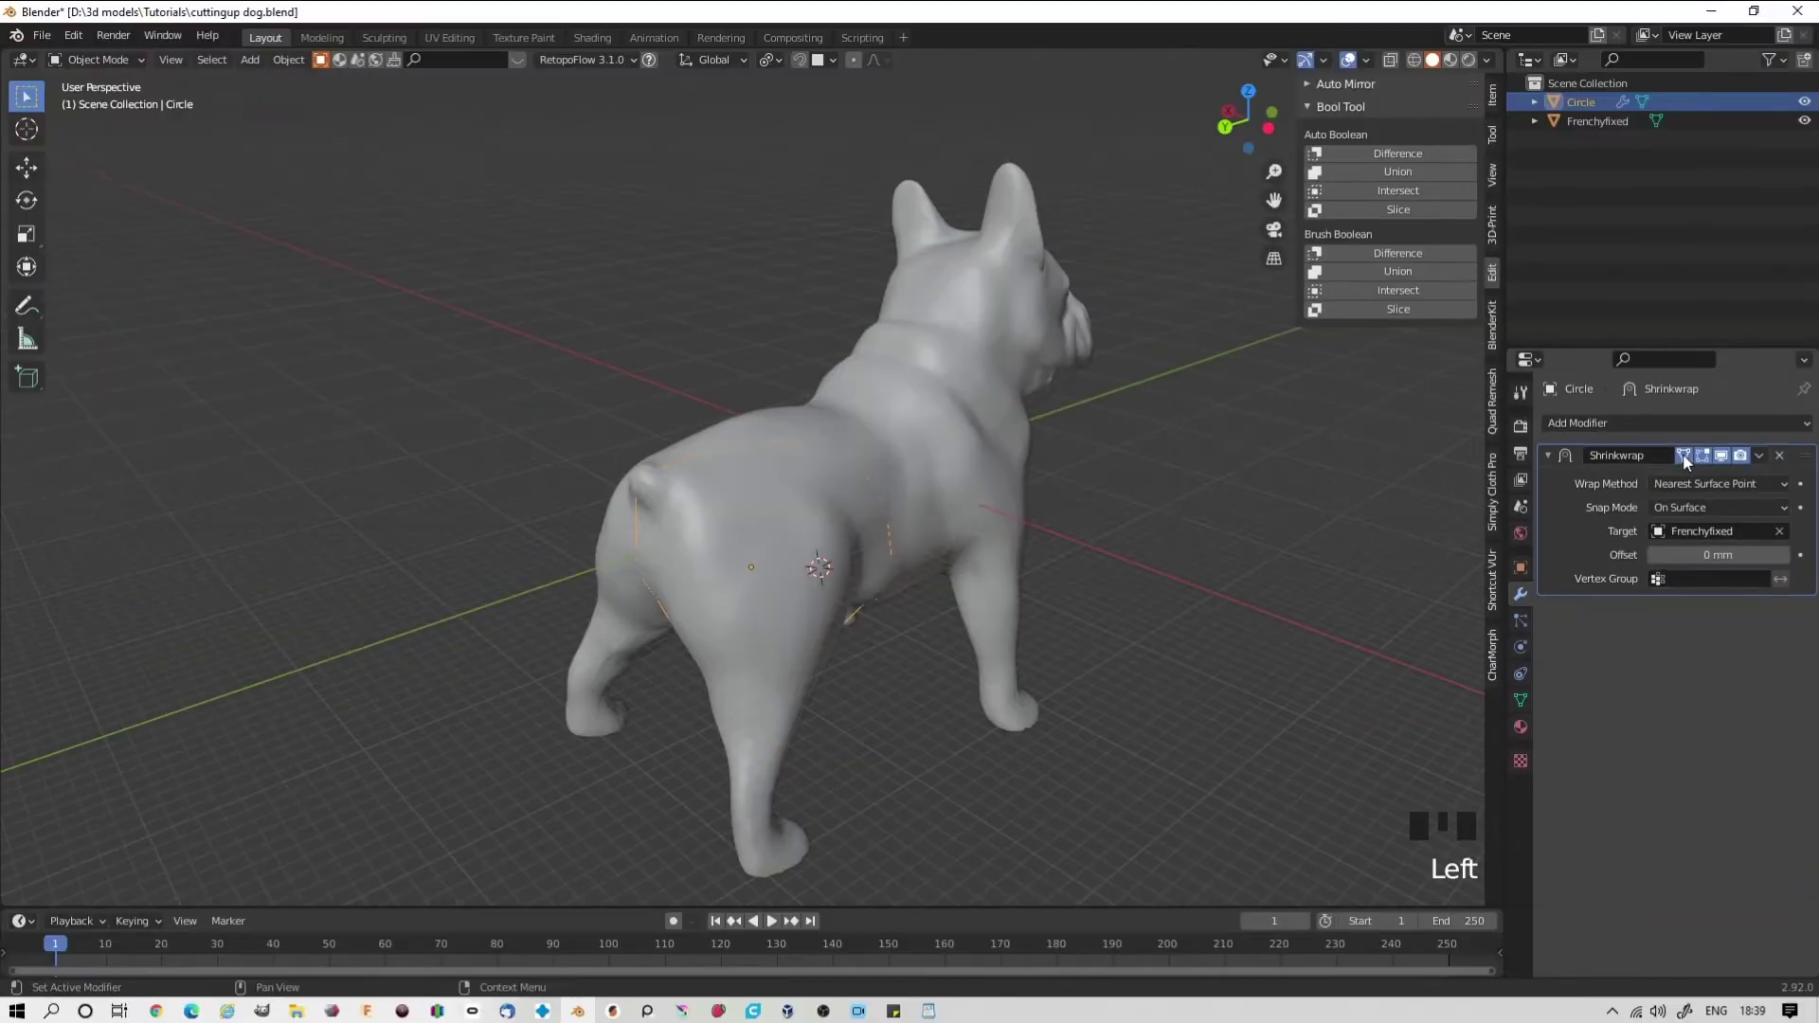
{"action": "left_click", "coordinate": [1304, 339]}
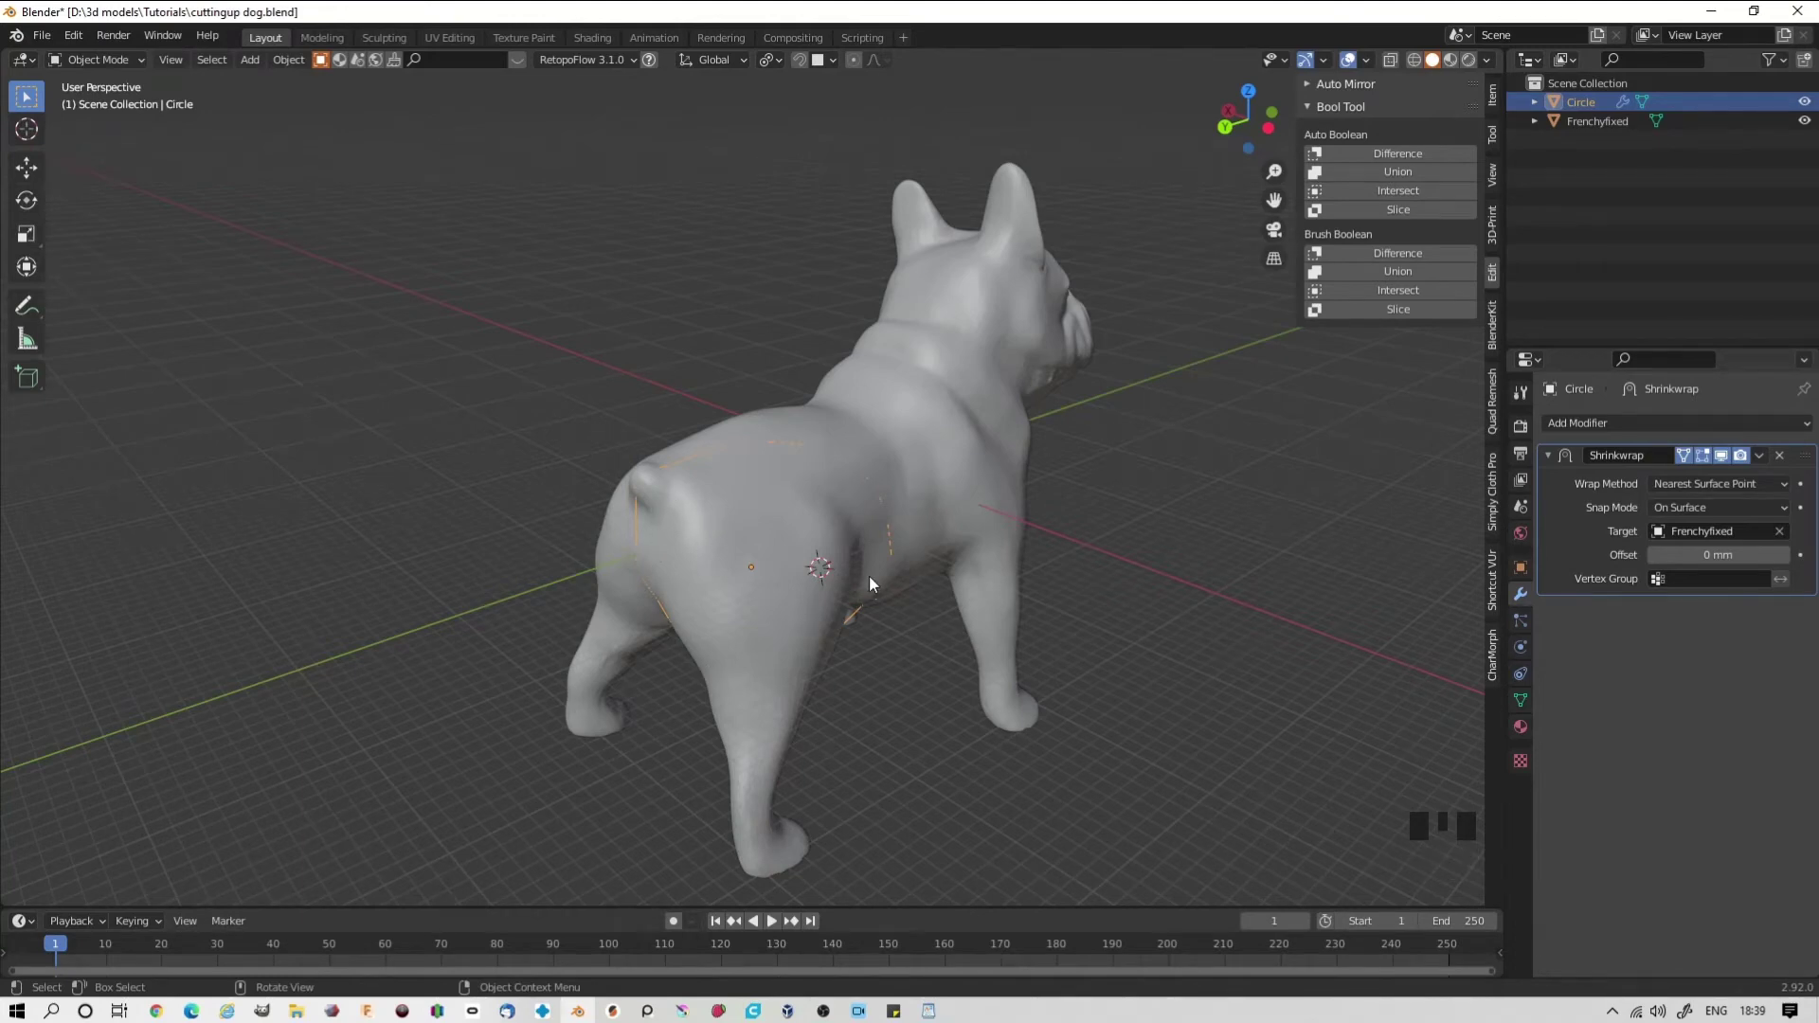
- In Edit Mode, enable proportional editing and move a lower loop vertex with adjusted falloff
{"action": "key", "text": "Tab"}
{"action": "middle_click_drag", "start_coordinate": [870, 582], "coordinate": [849, 537]}
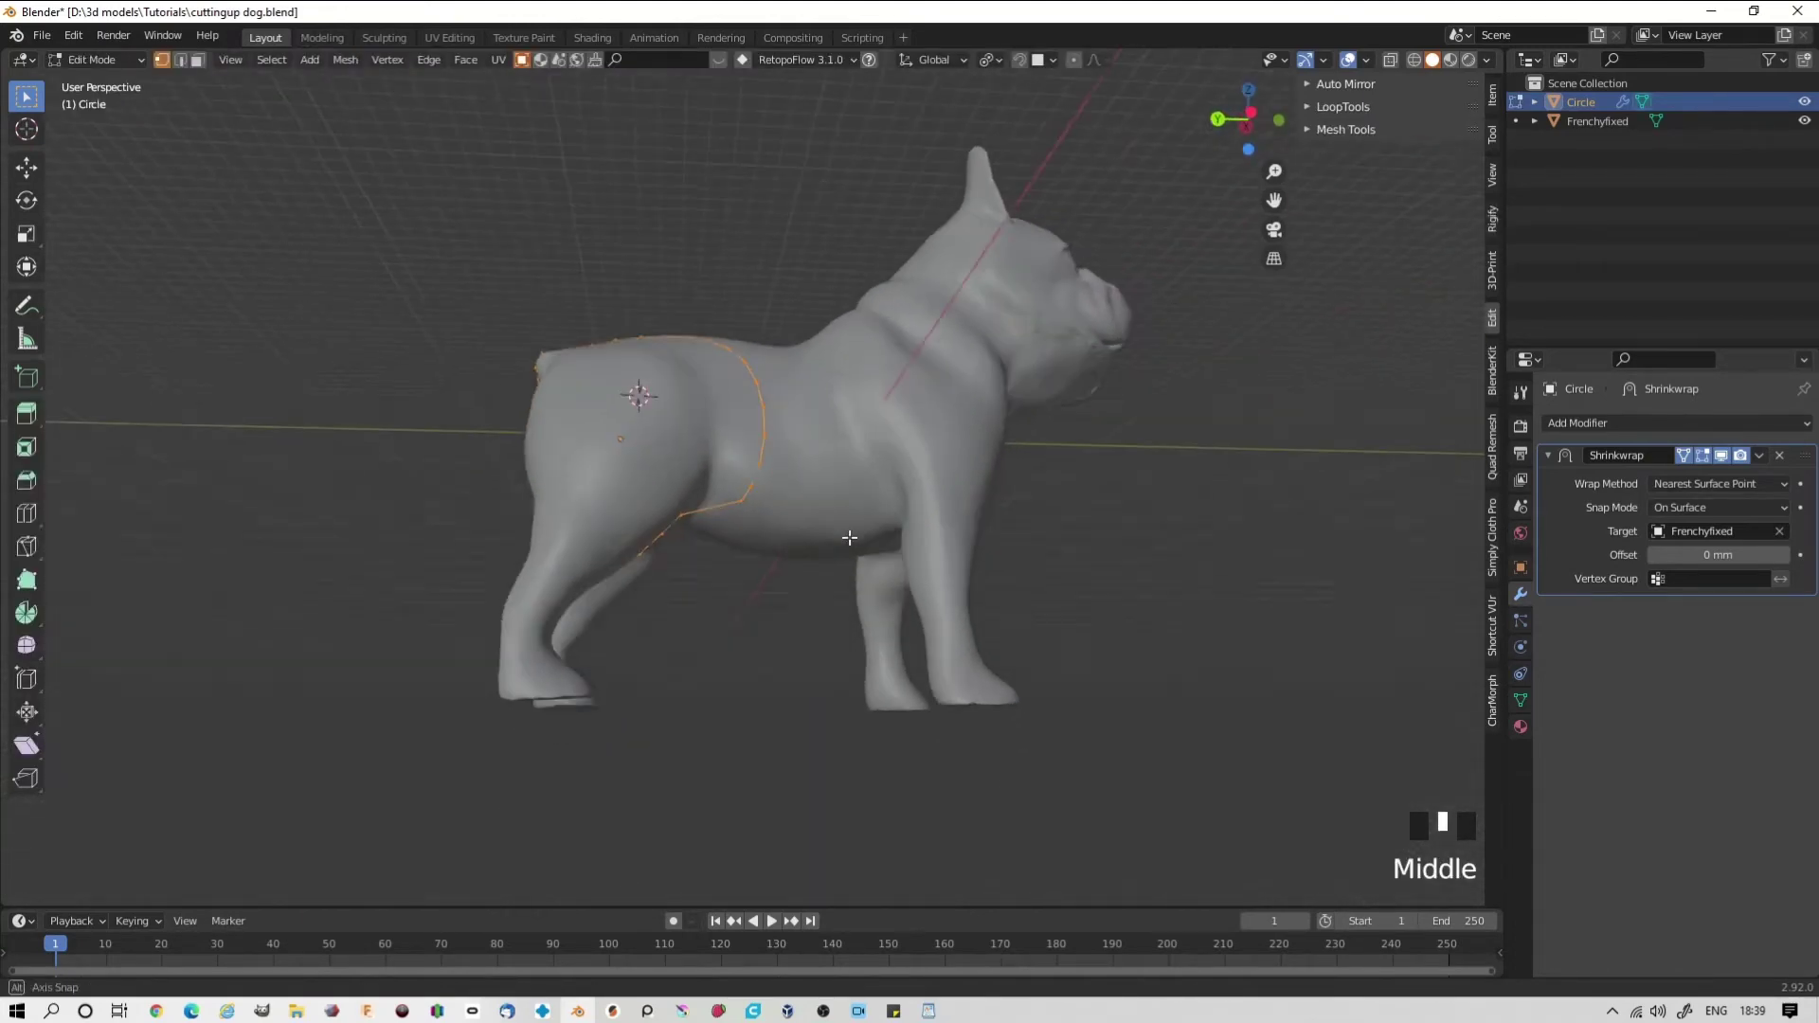
{"action": "scroll", "coordinate": [849, 537], "scroll_direction": "up", "scroll_amount": 4}
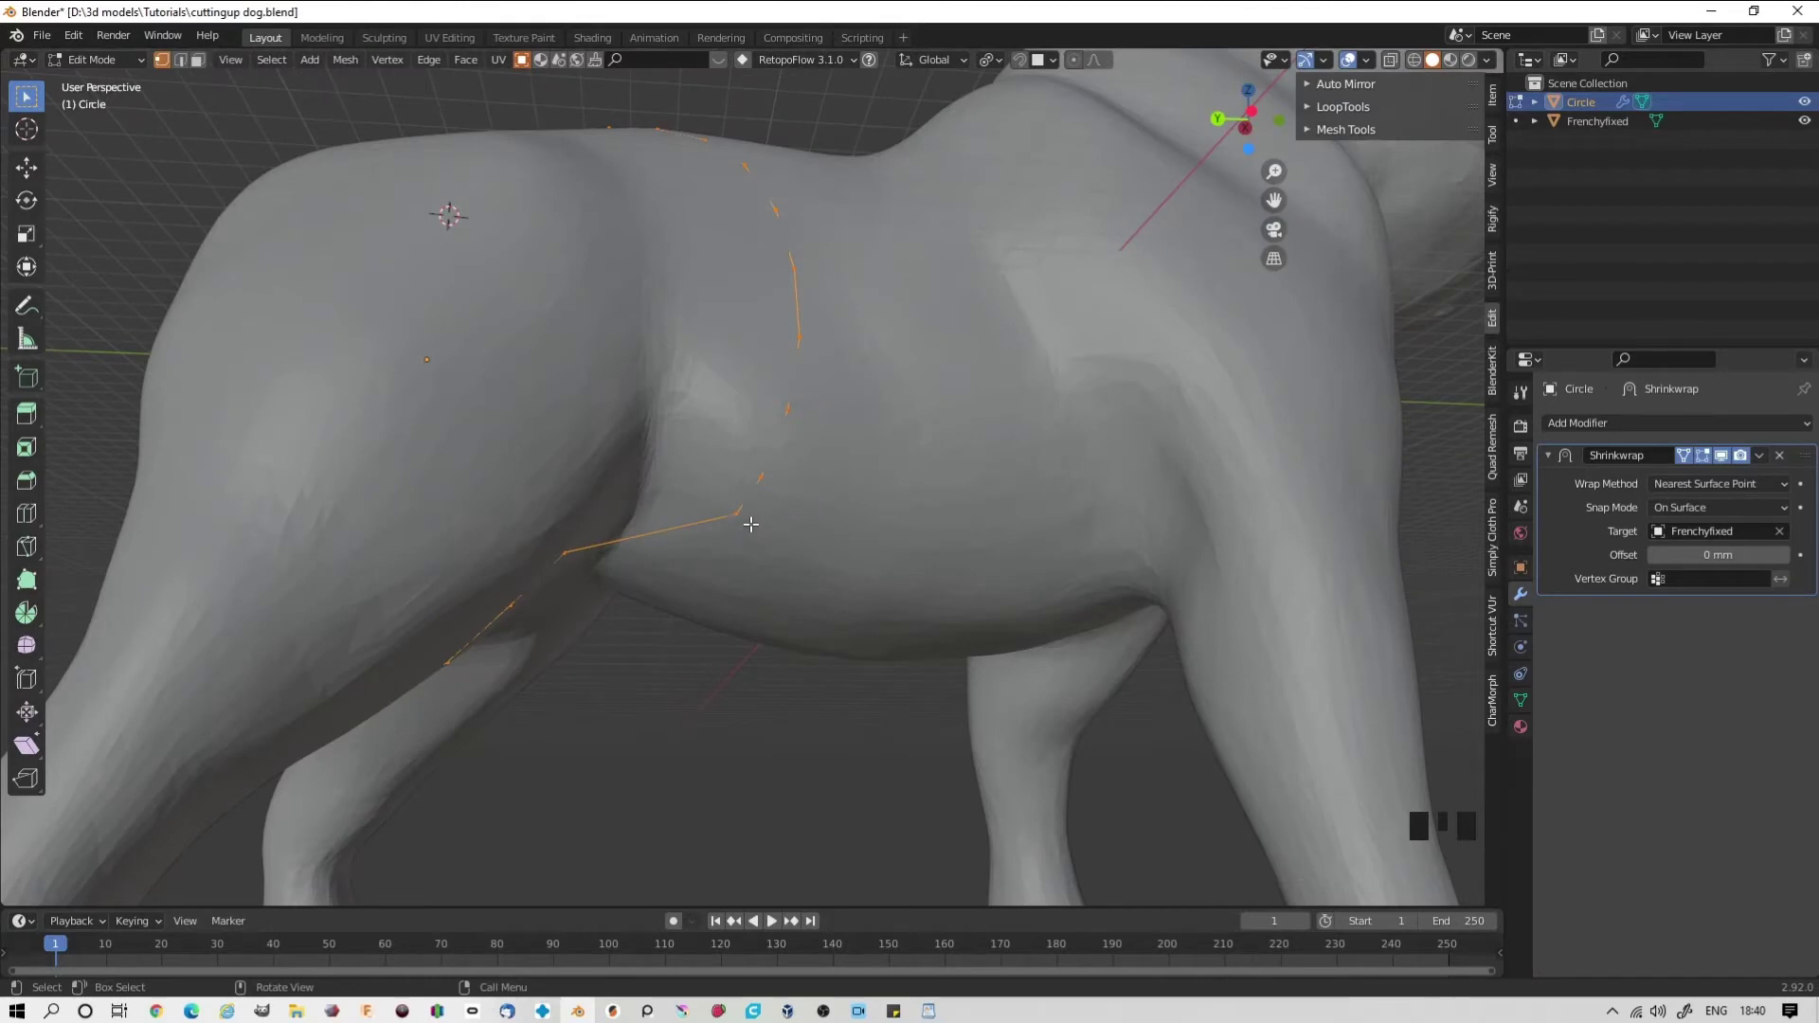
{"action": "mouse_move", "coordinate": [677, 279]}
{"action": "middle_mouse_down"}
{"action": "mouse_move", "coordinate": [710, 324]}
{"action": "mouse_move", "coordinate": [777, 332]}
{"action": "mouse_move", "coordinate": [805, 301]}
{"action": "mouse_move", "coordinate": [758, 284]}
{"action": "mouse_move", "coordinate": [659, 296]}
{"action": "middle_mouse_up"}
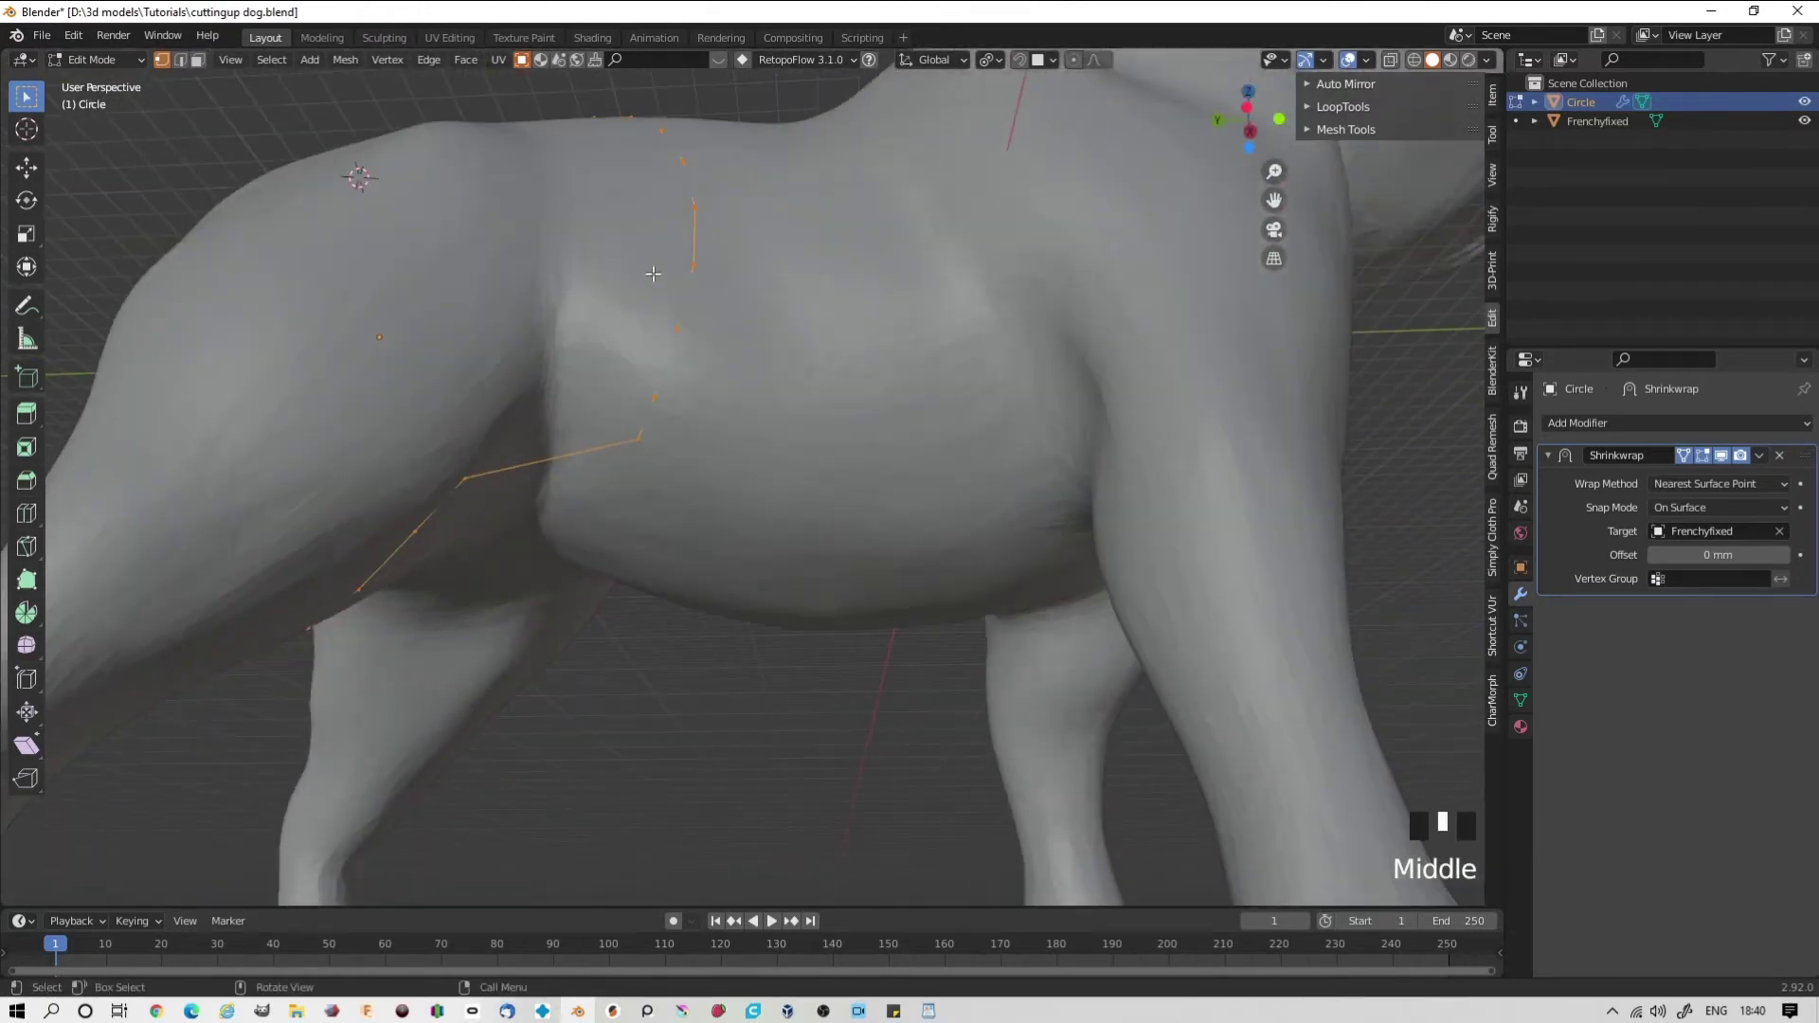
{"action": "left_click", "coordinate": [638, 439]}
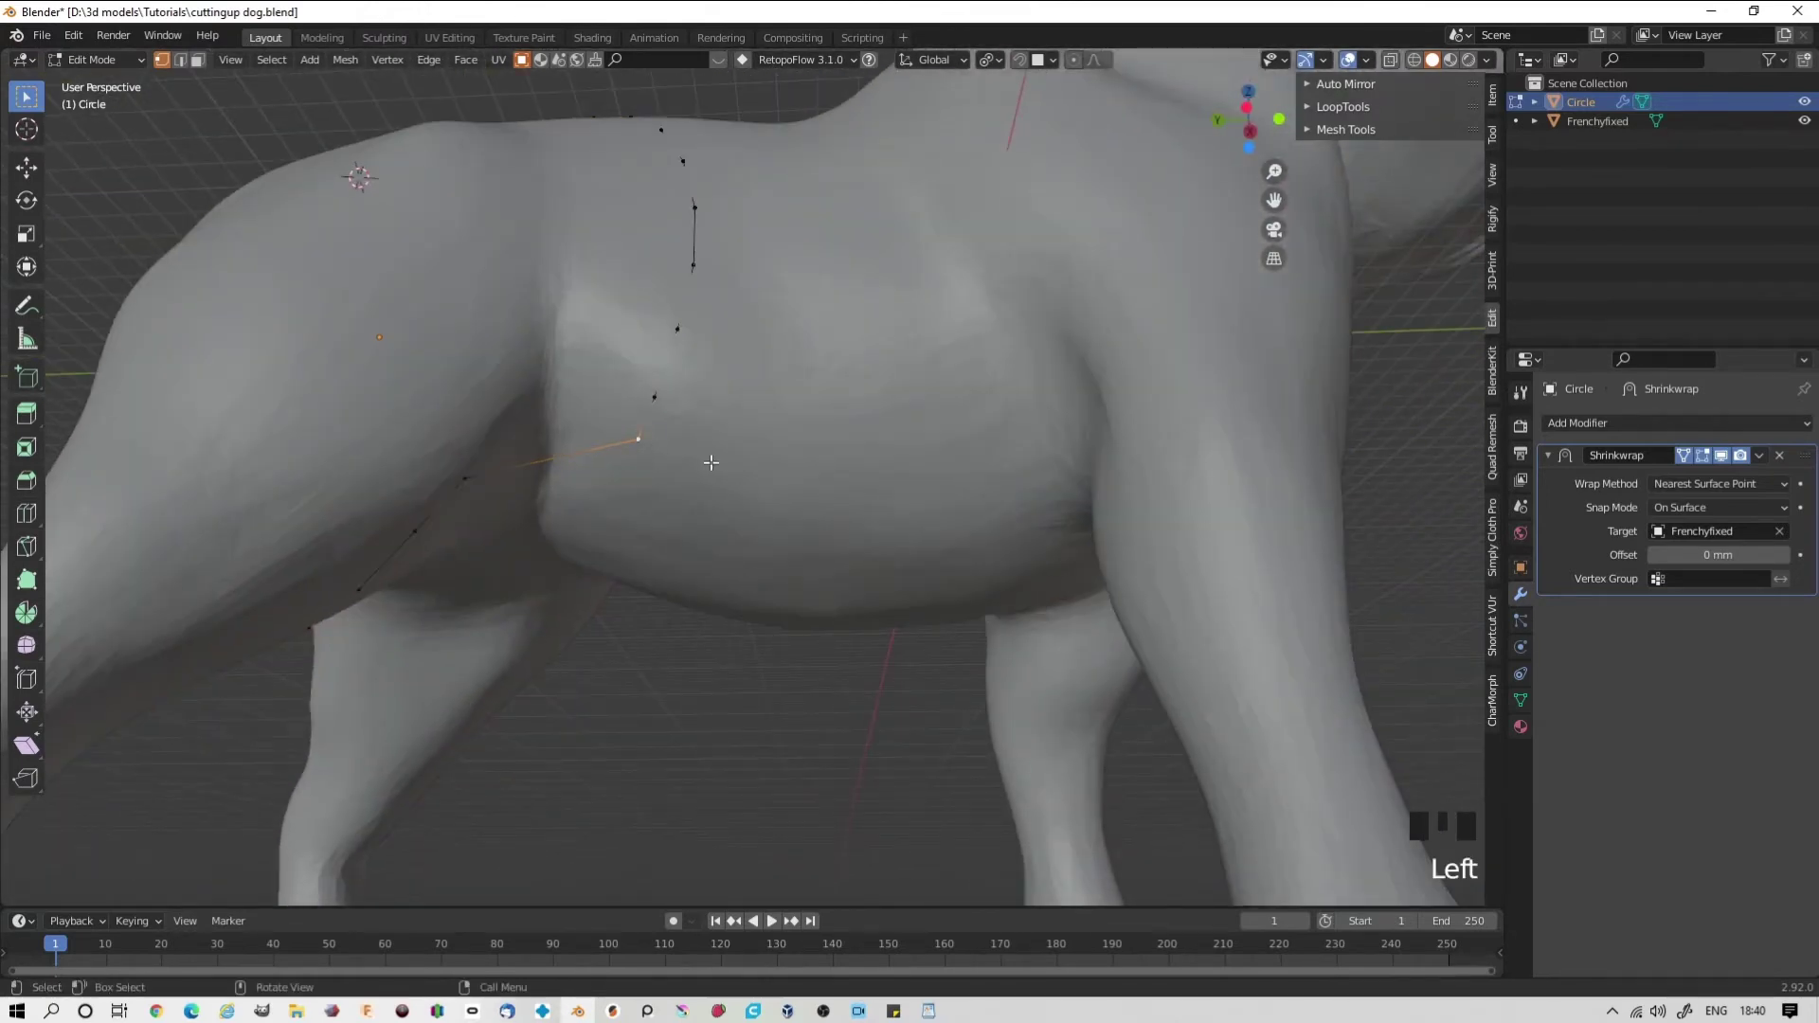
{"action": "left_click", "coordinate": [1074, 60]}
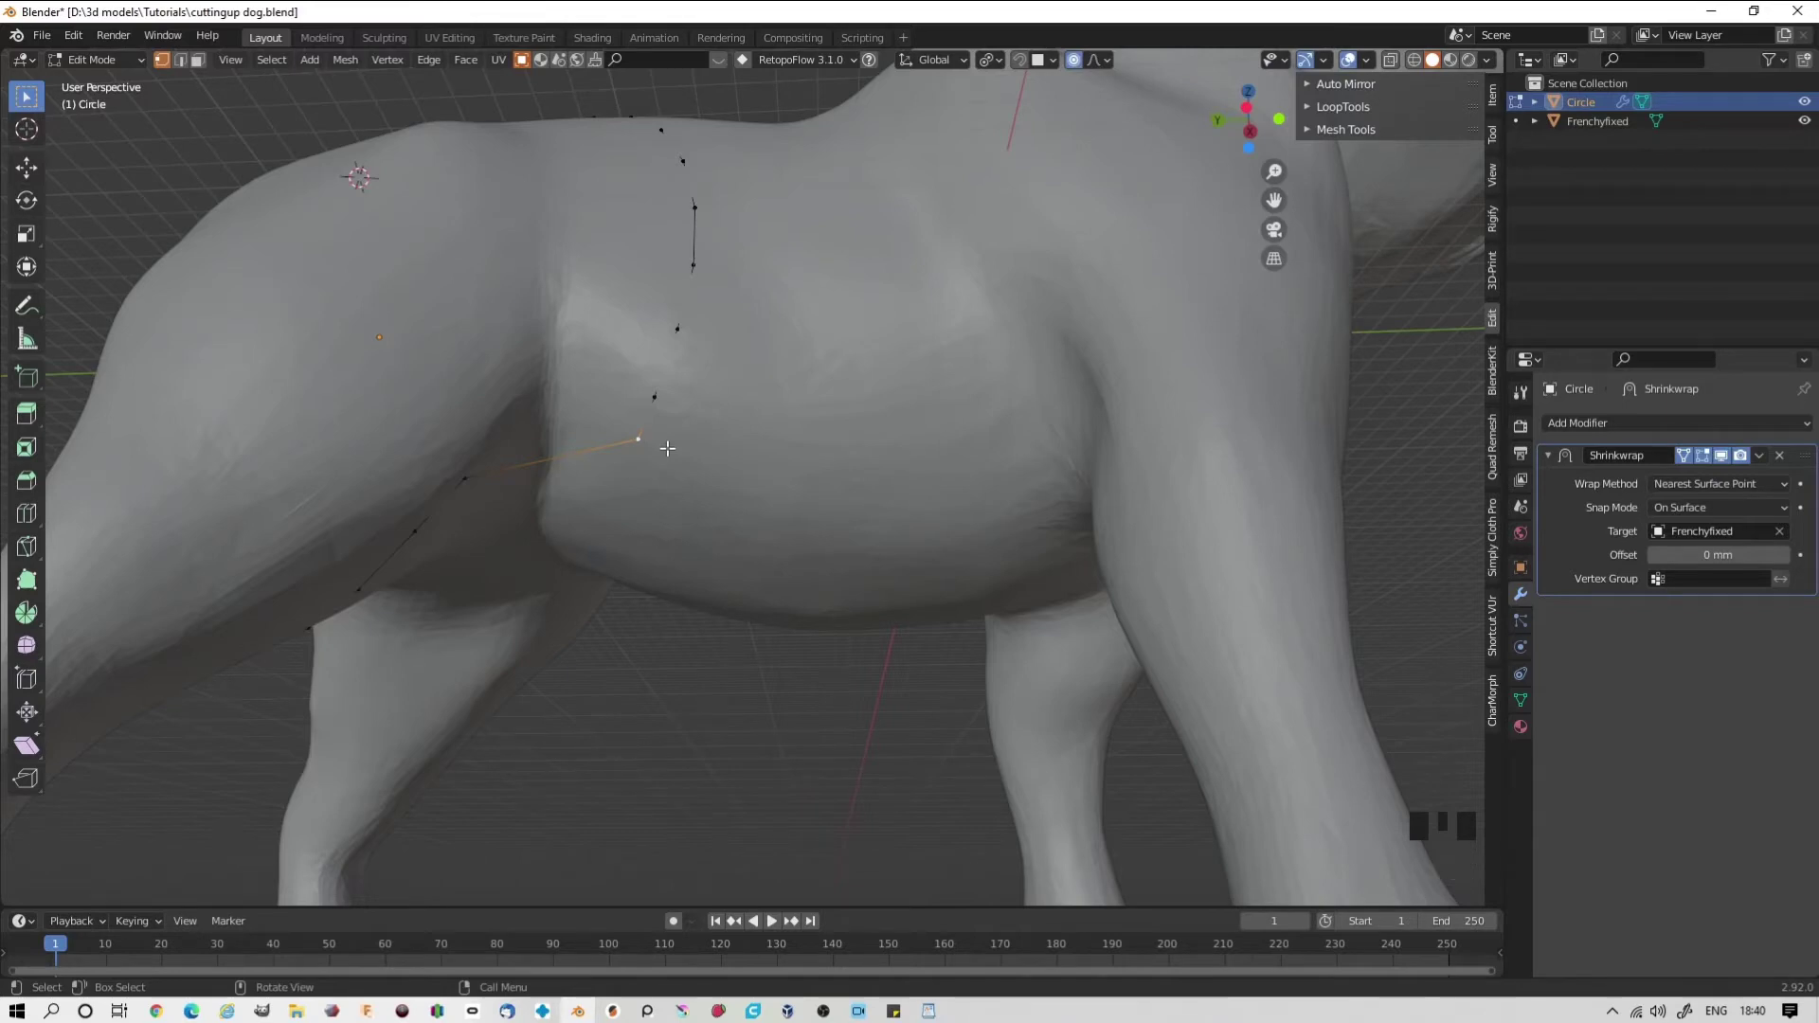
{"action": "key", "text": "g"}
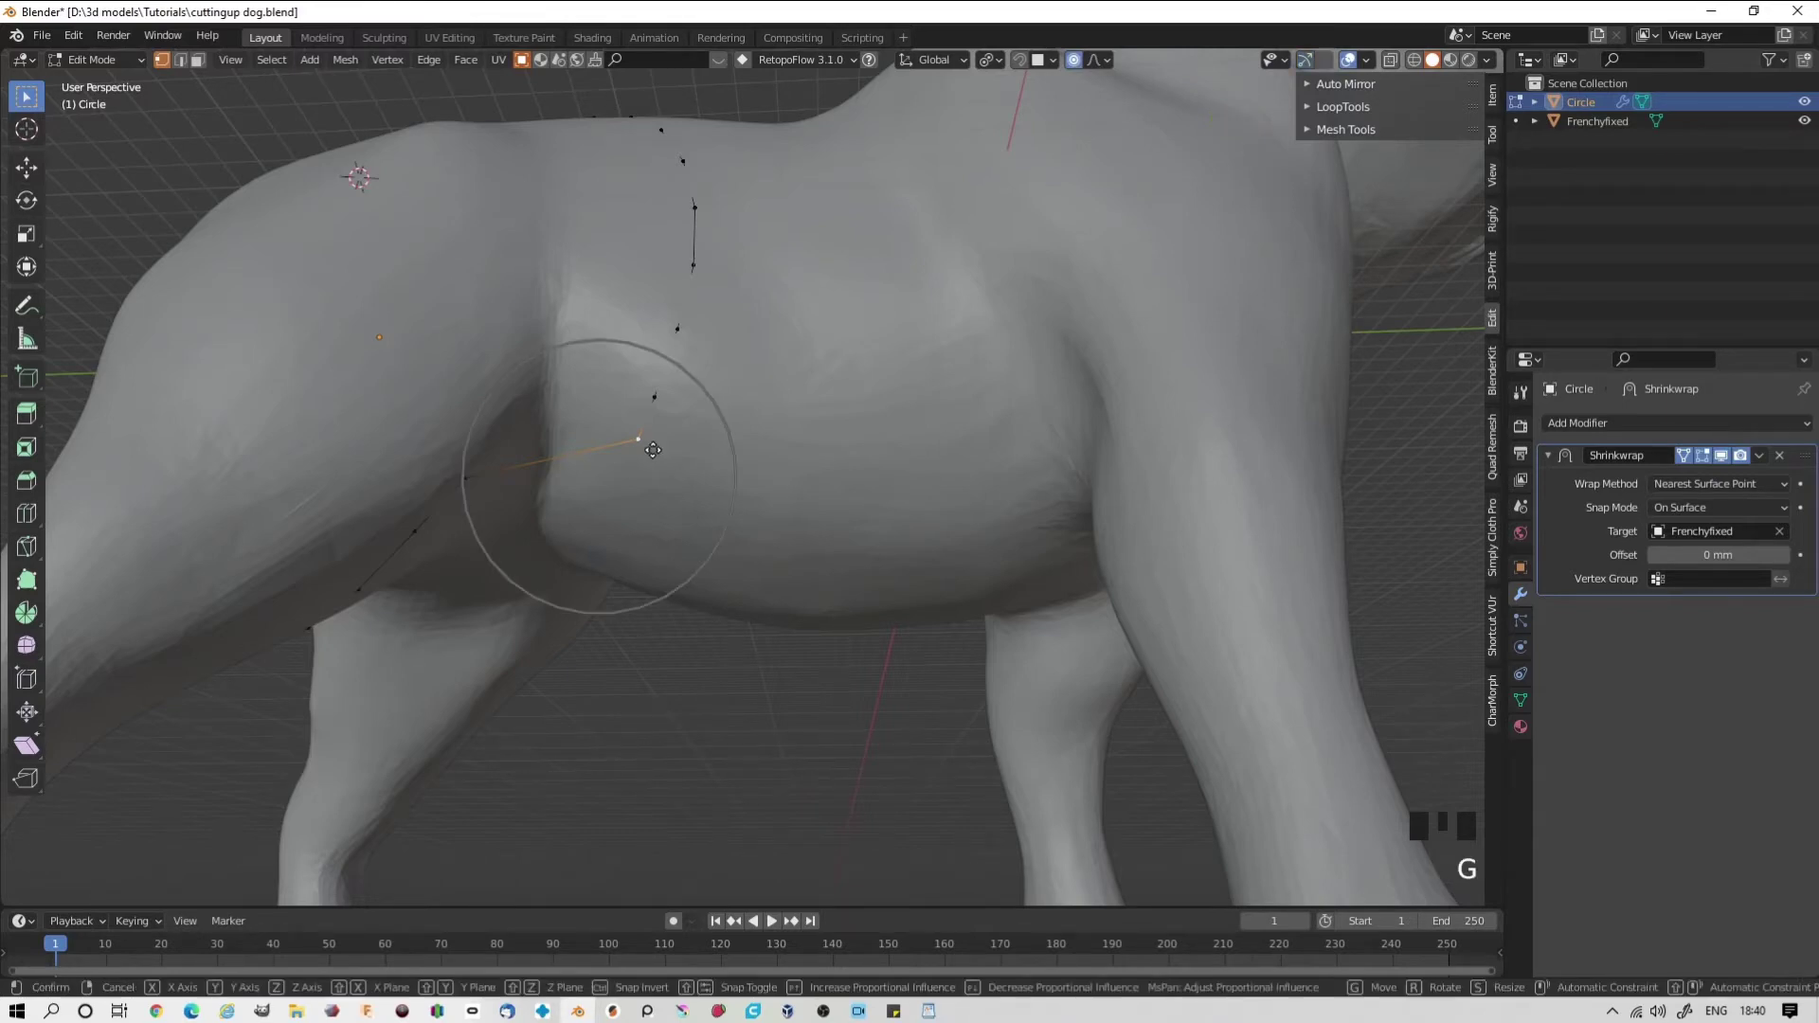
{"action": "scroll", "coordinate": [653, 449], "scroll_direction": "down", "scroll_amount": 8}
{"action": "scroll", "coordinate": [653, 449], "scroll_direction": "down", "scroll_amount": 1}
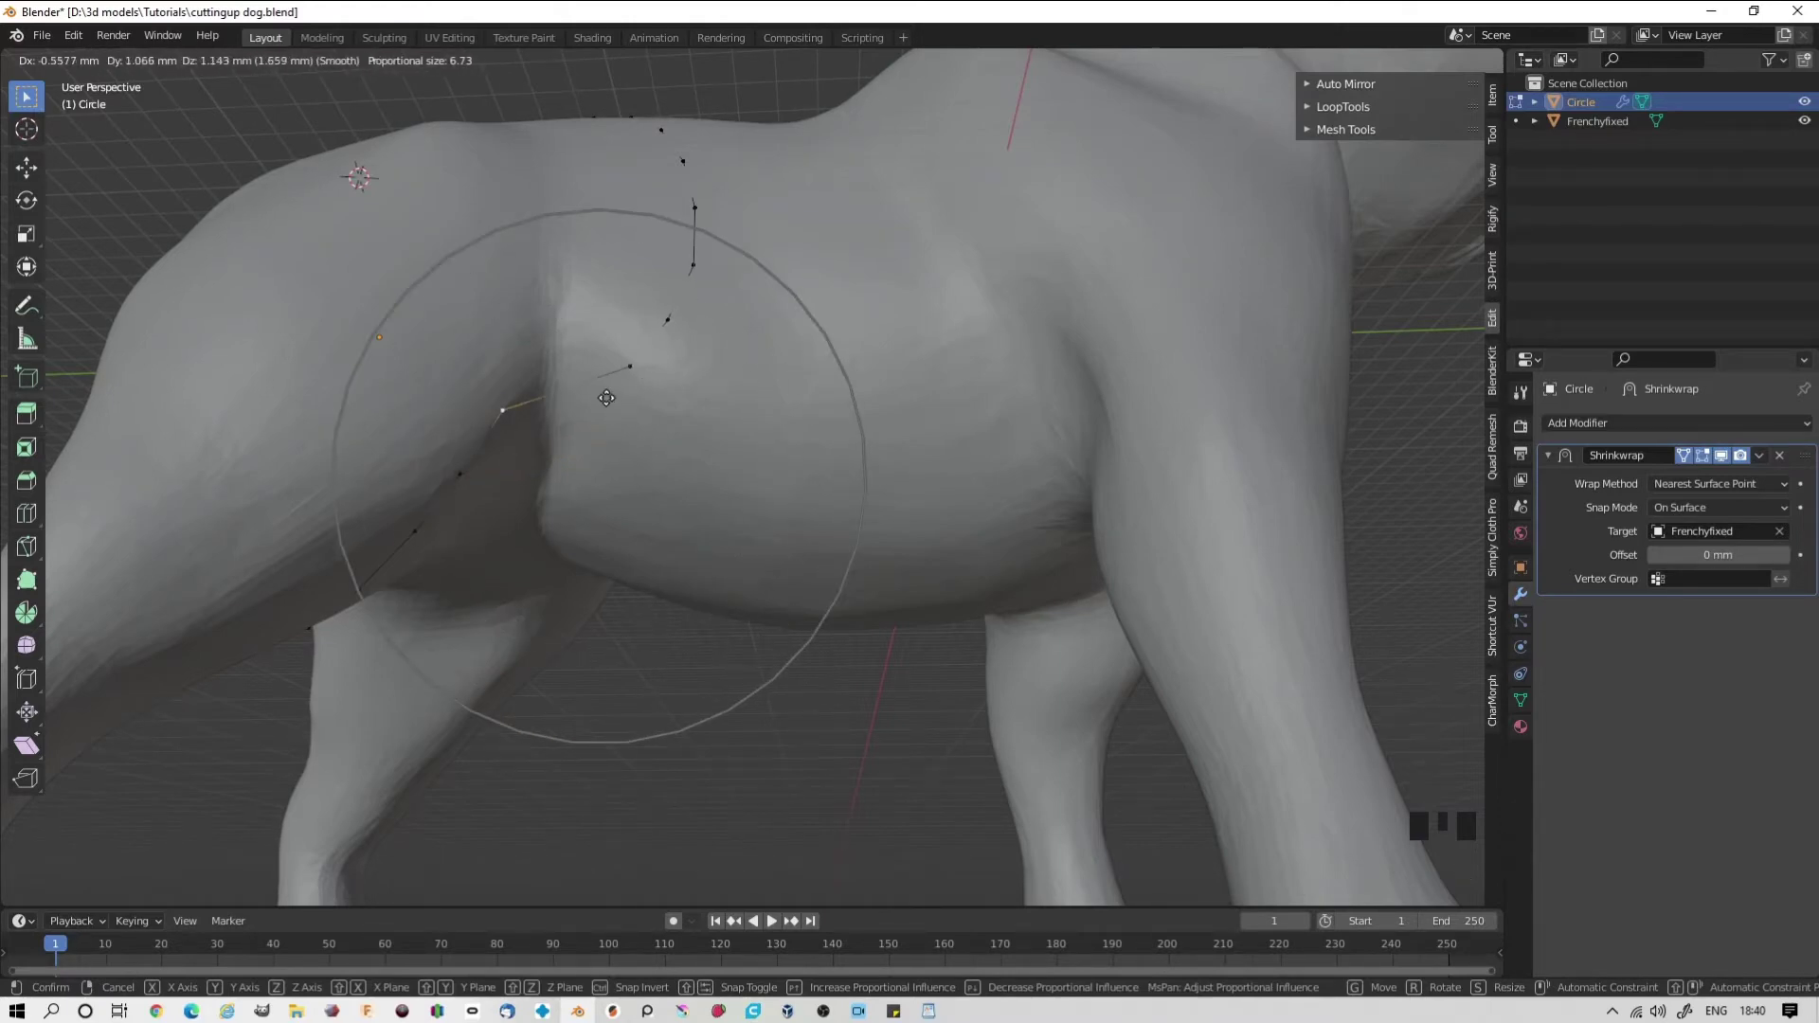
{"action": "scroll", "coordinate": [601, 390], "scroll_direction": "down", "scroll_amount": 4}
{"action": "scroll", "coordinate": [601, 391], "scroll_direction": "down", "scroll_amount": 4}
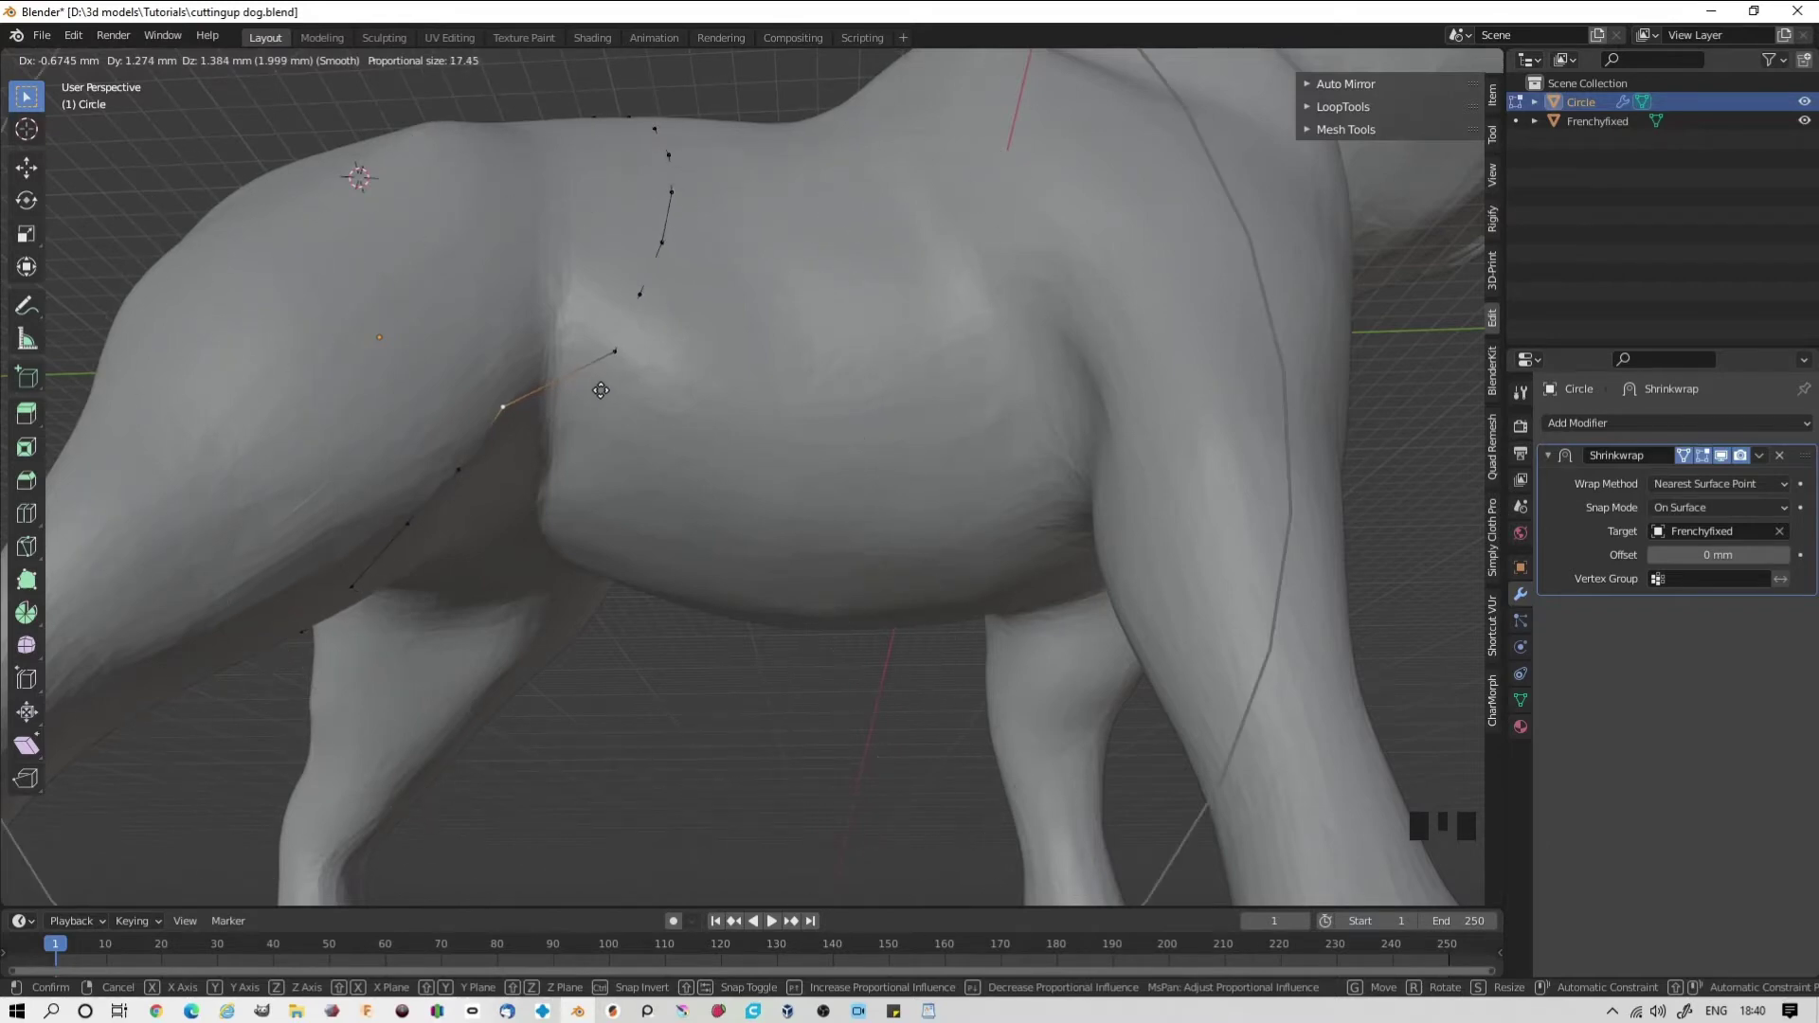
{"action": "scroll", "coordinate": [599, 386], "scroll_direction": "up", "scroll_amount": 5}
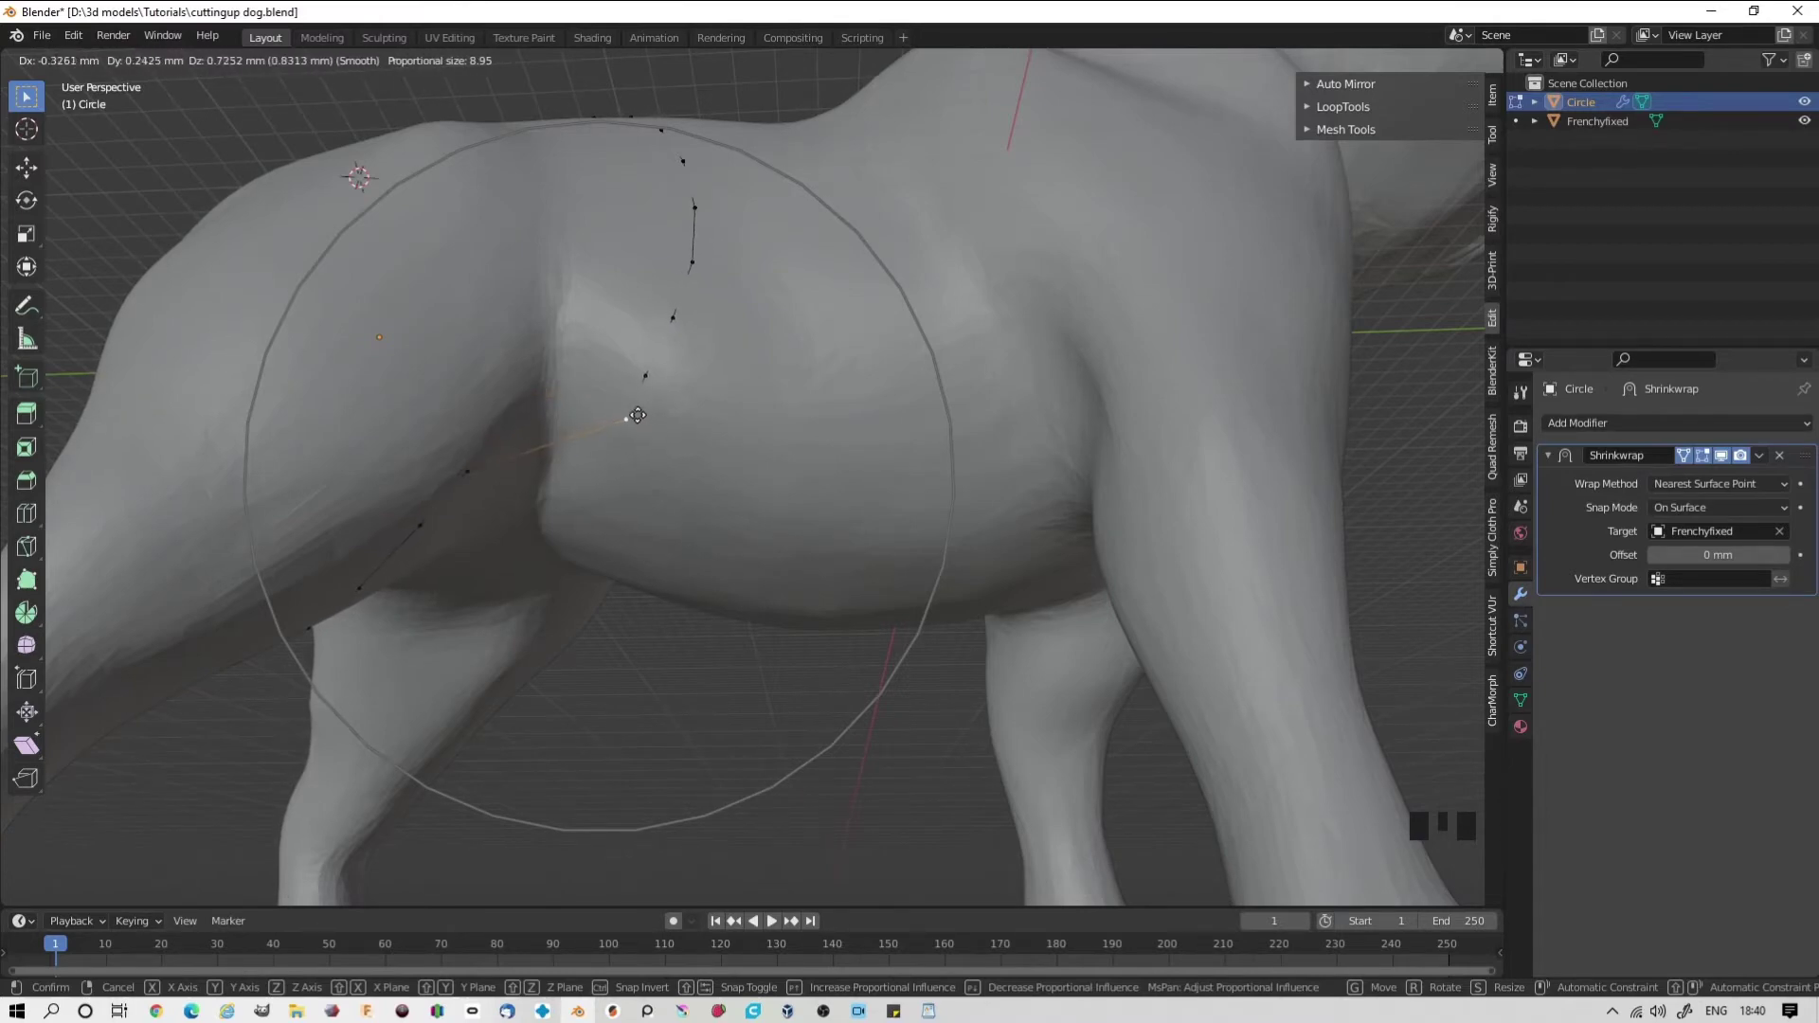
{"action": "key", "text": "ctrl"}
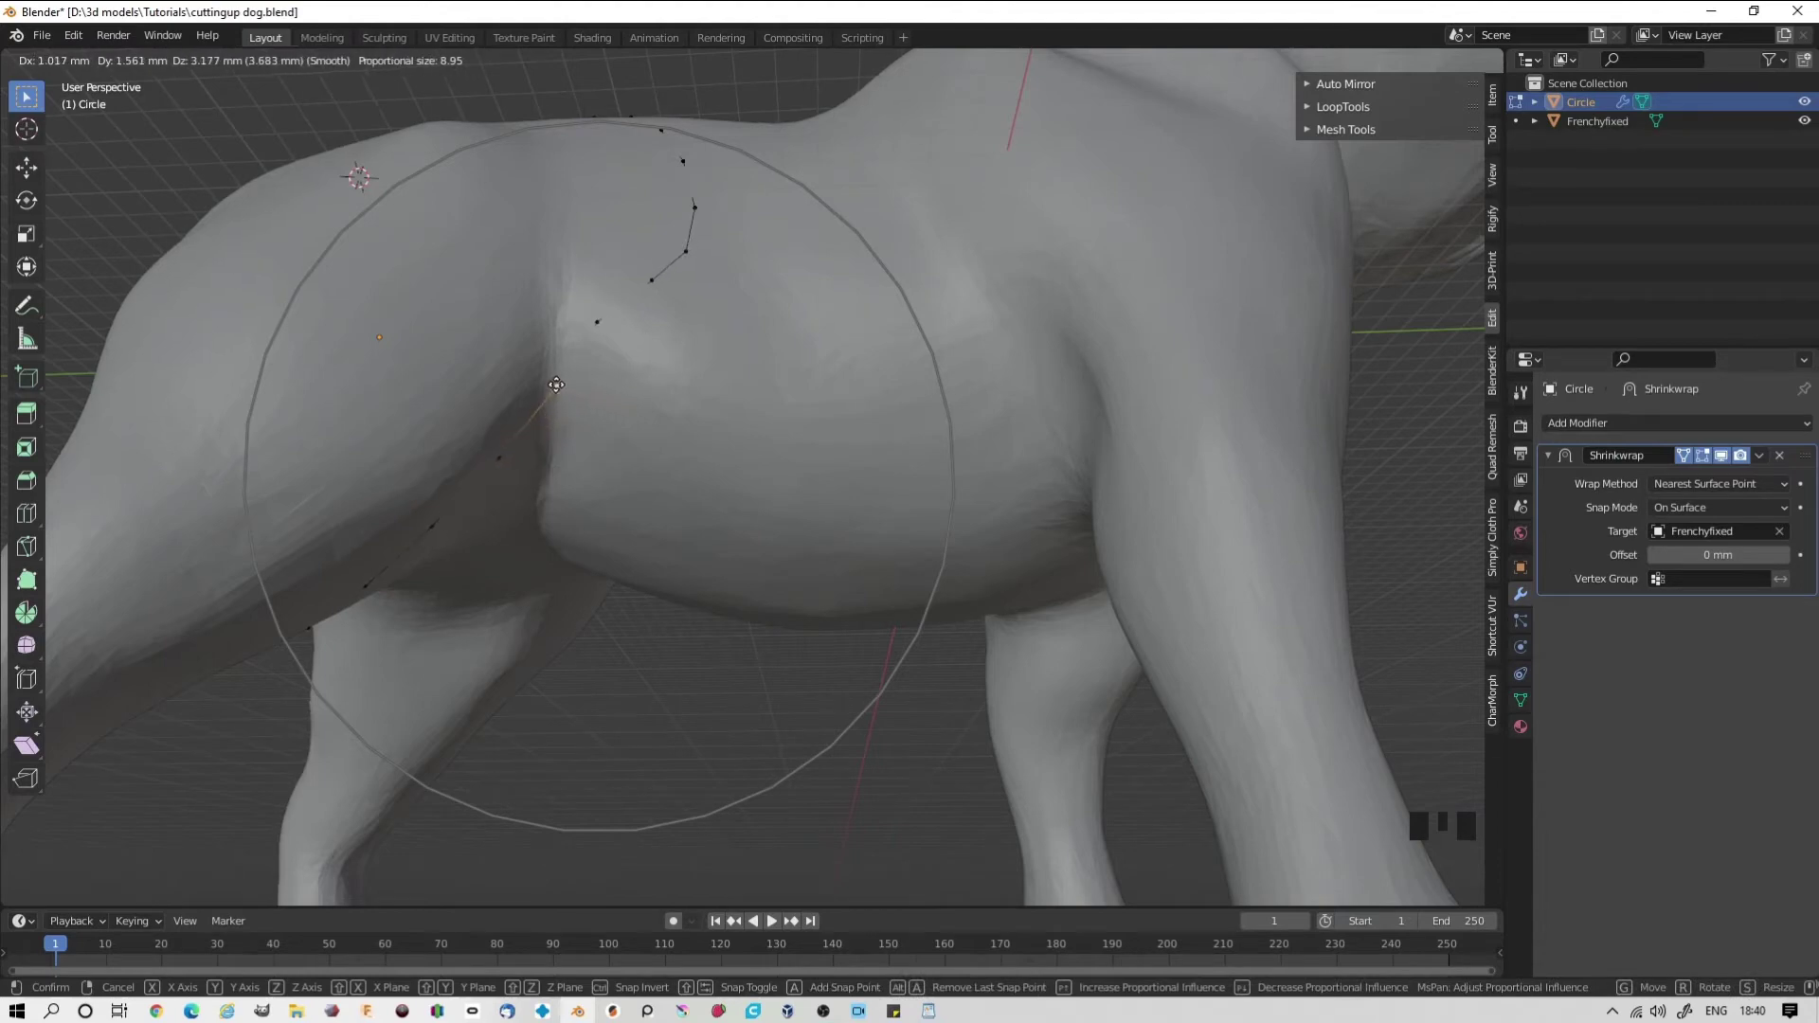
{"action": "left_click", "coordinate": [548, 386]}
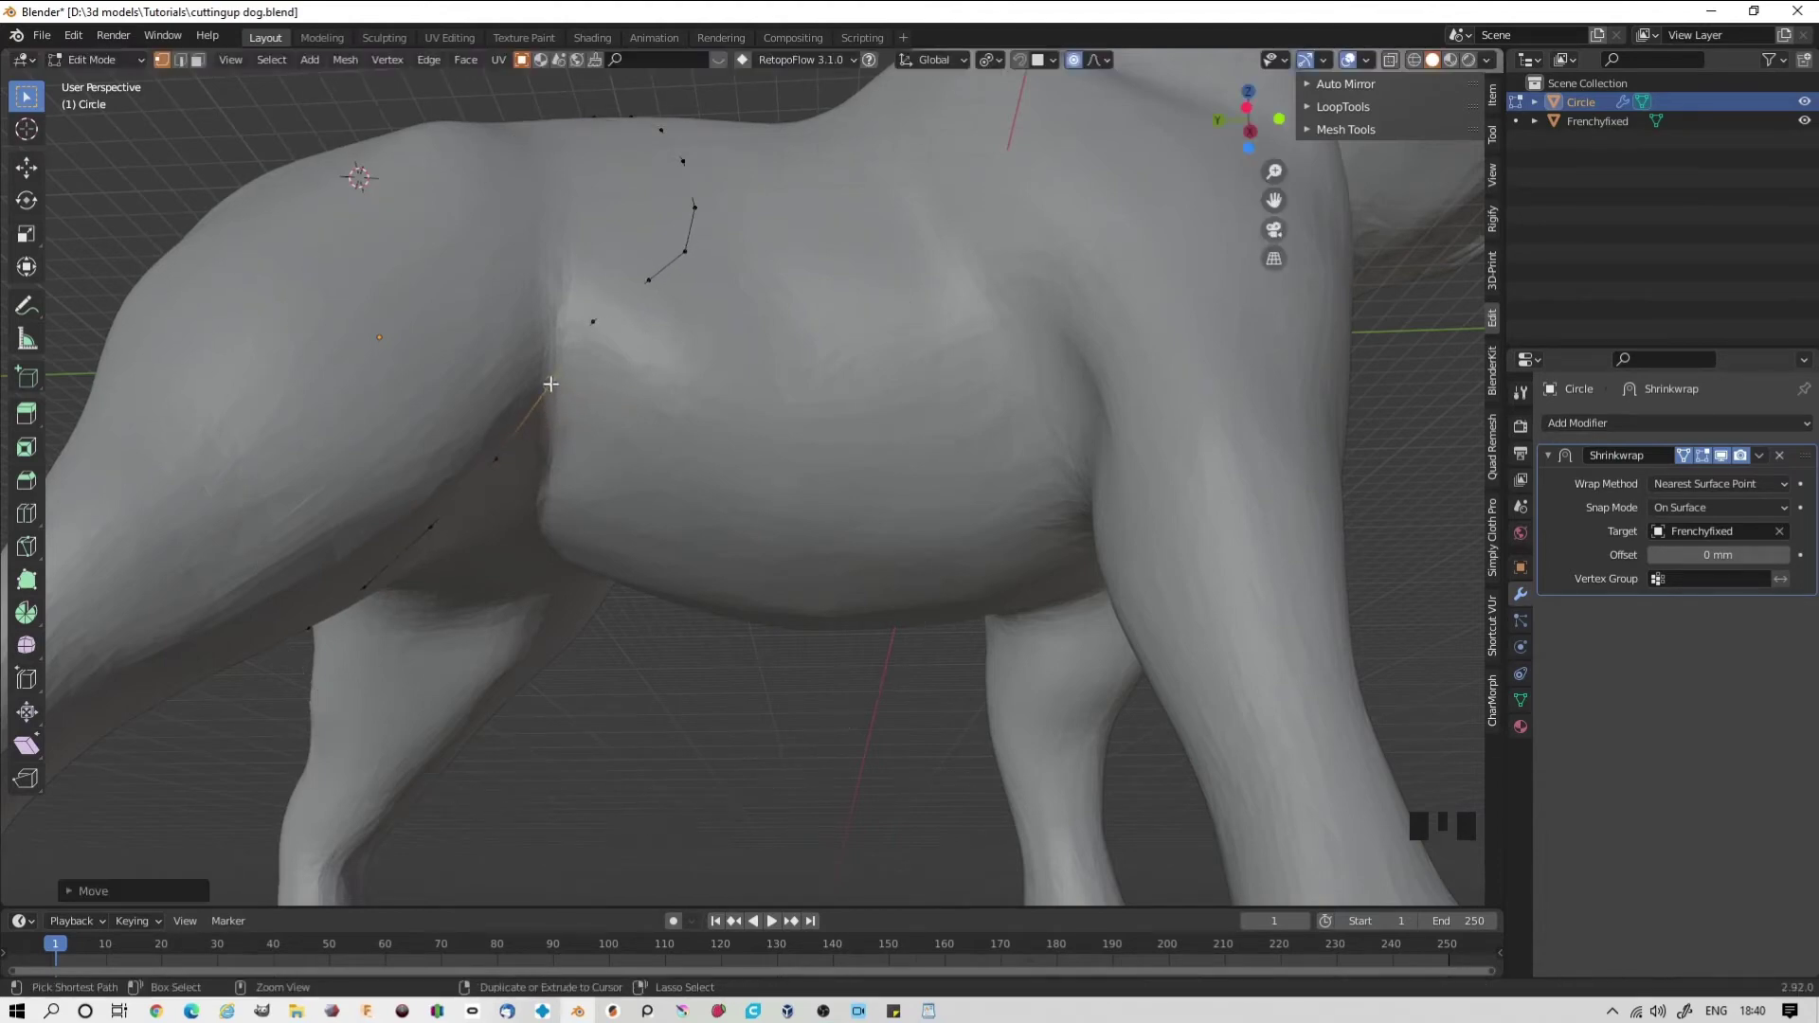
- Reposition higher loop vertices so the loop traces the hind-leg crease
{"action": "left_click", "coordinate": [695, 207]}
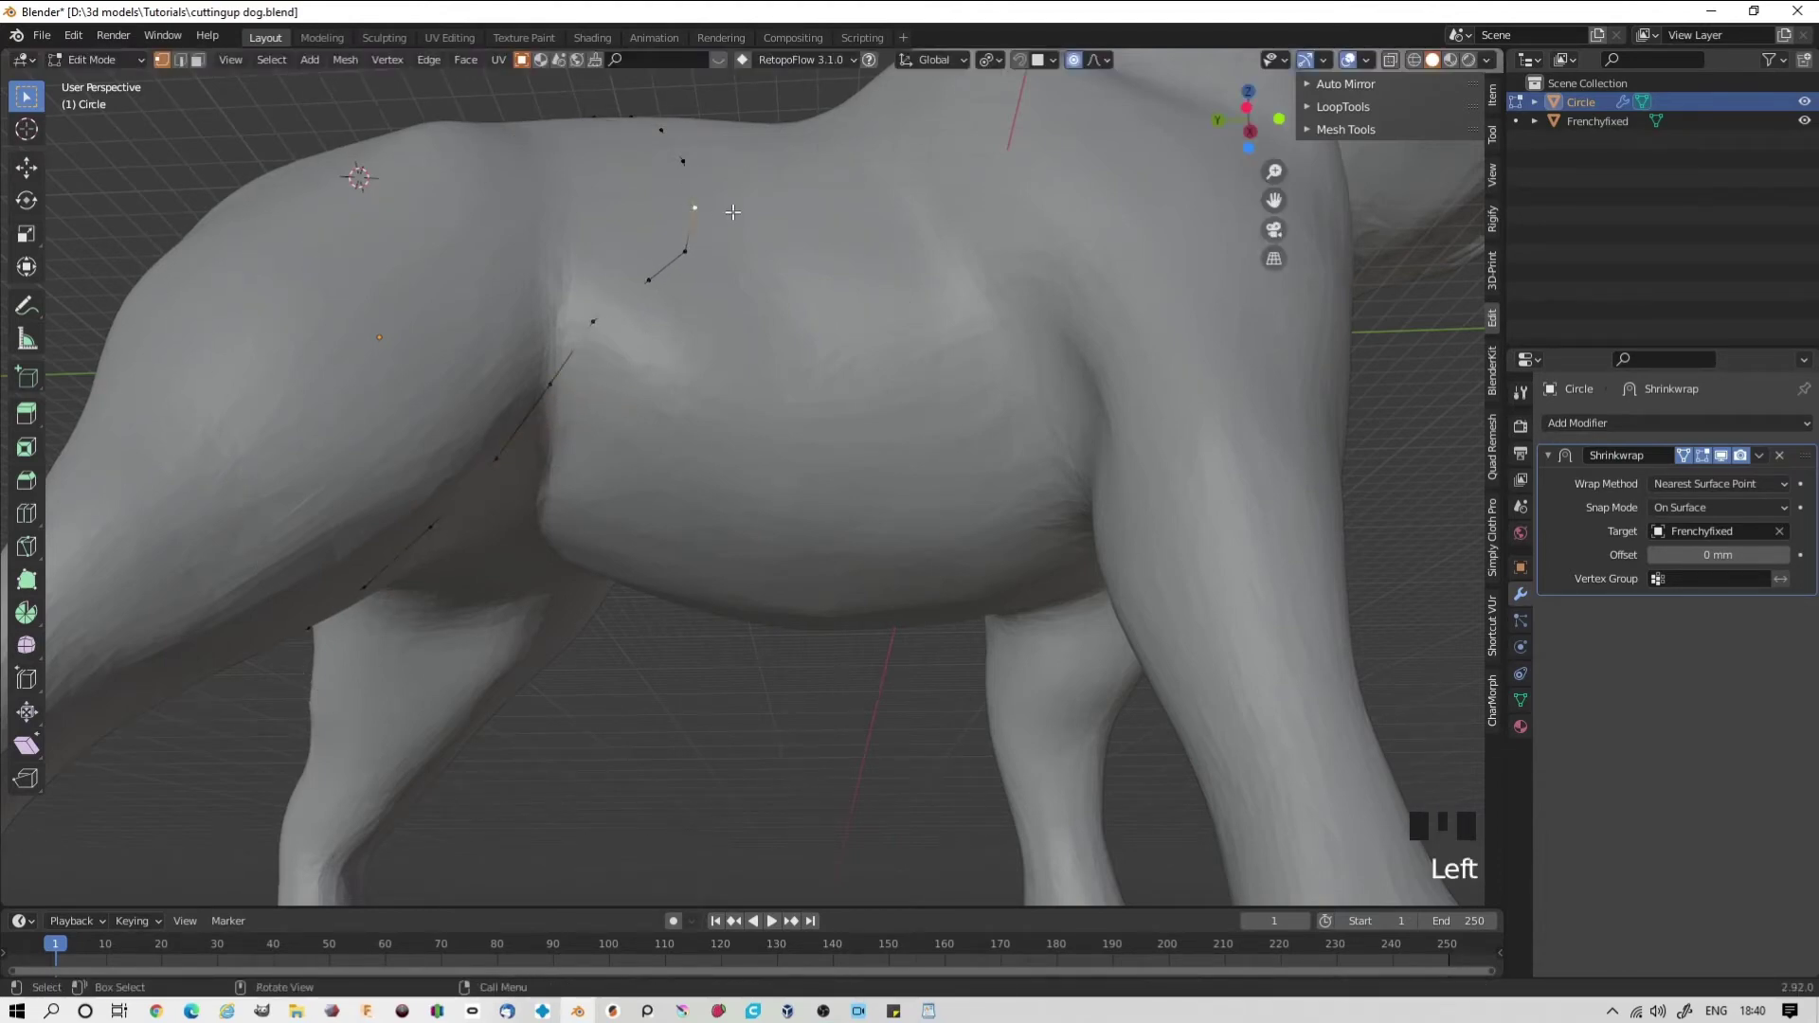
{"action": "key", "text": "g"}
{"action": "key", "text": "Escape"}
{"action": "middle_click_drag", "start_coordinate": [733, 212], "coordinate": [407, 341]}
{"action": "key", "text": "g"}
{"action": "key", "text": "Escape"}
{"action": "key", "text": "g"}
{"action": "left_click", "coordinate": [910, 445]}
{"action": "key", "text": "g"}
{"action": "left_click", "coordinate": [1067, 499]}
{"action": "key", "text": "g"}
{"action": "left_click", "coordinate": [434, 303]}
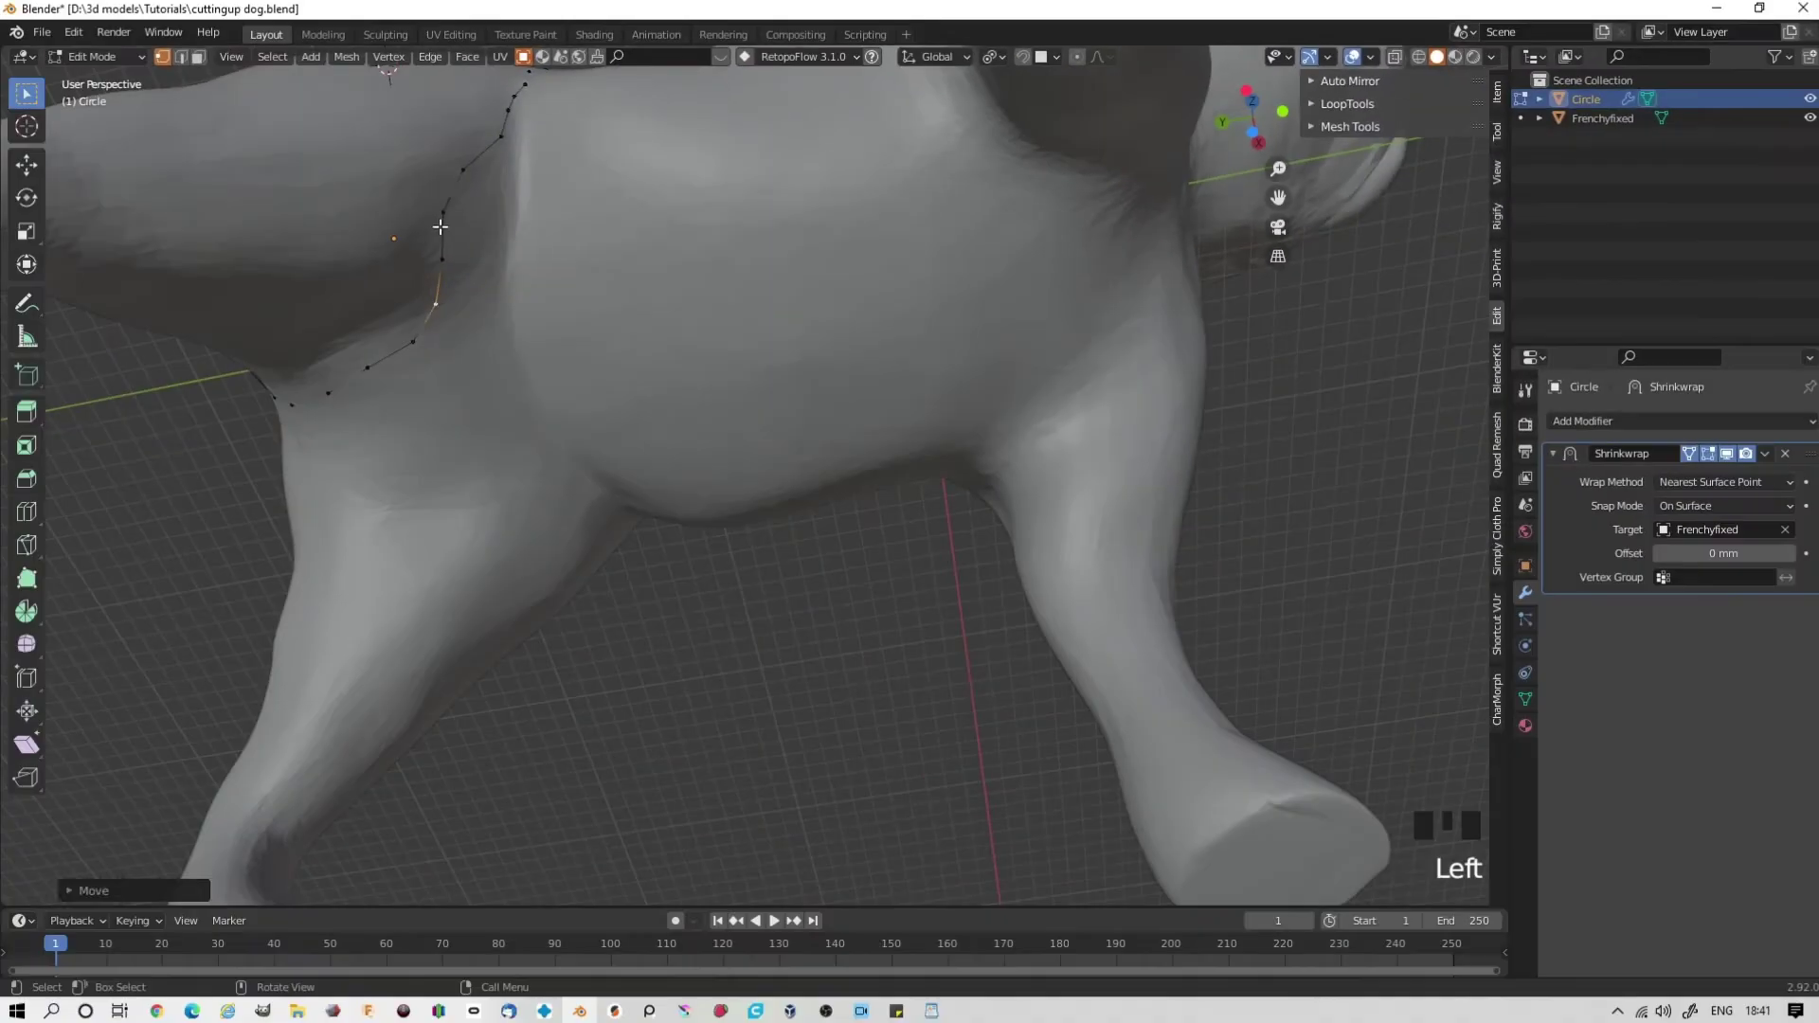
- Nudge several more loop vertices over the back and hindquarters, then return to Object Mode
{"action": "key", "text": "g"}
{"action": "left_click", "coordinate": [438, 268]}
{"action": "key", "text": "g"}
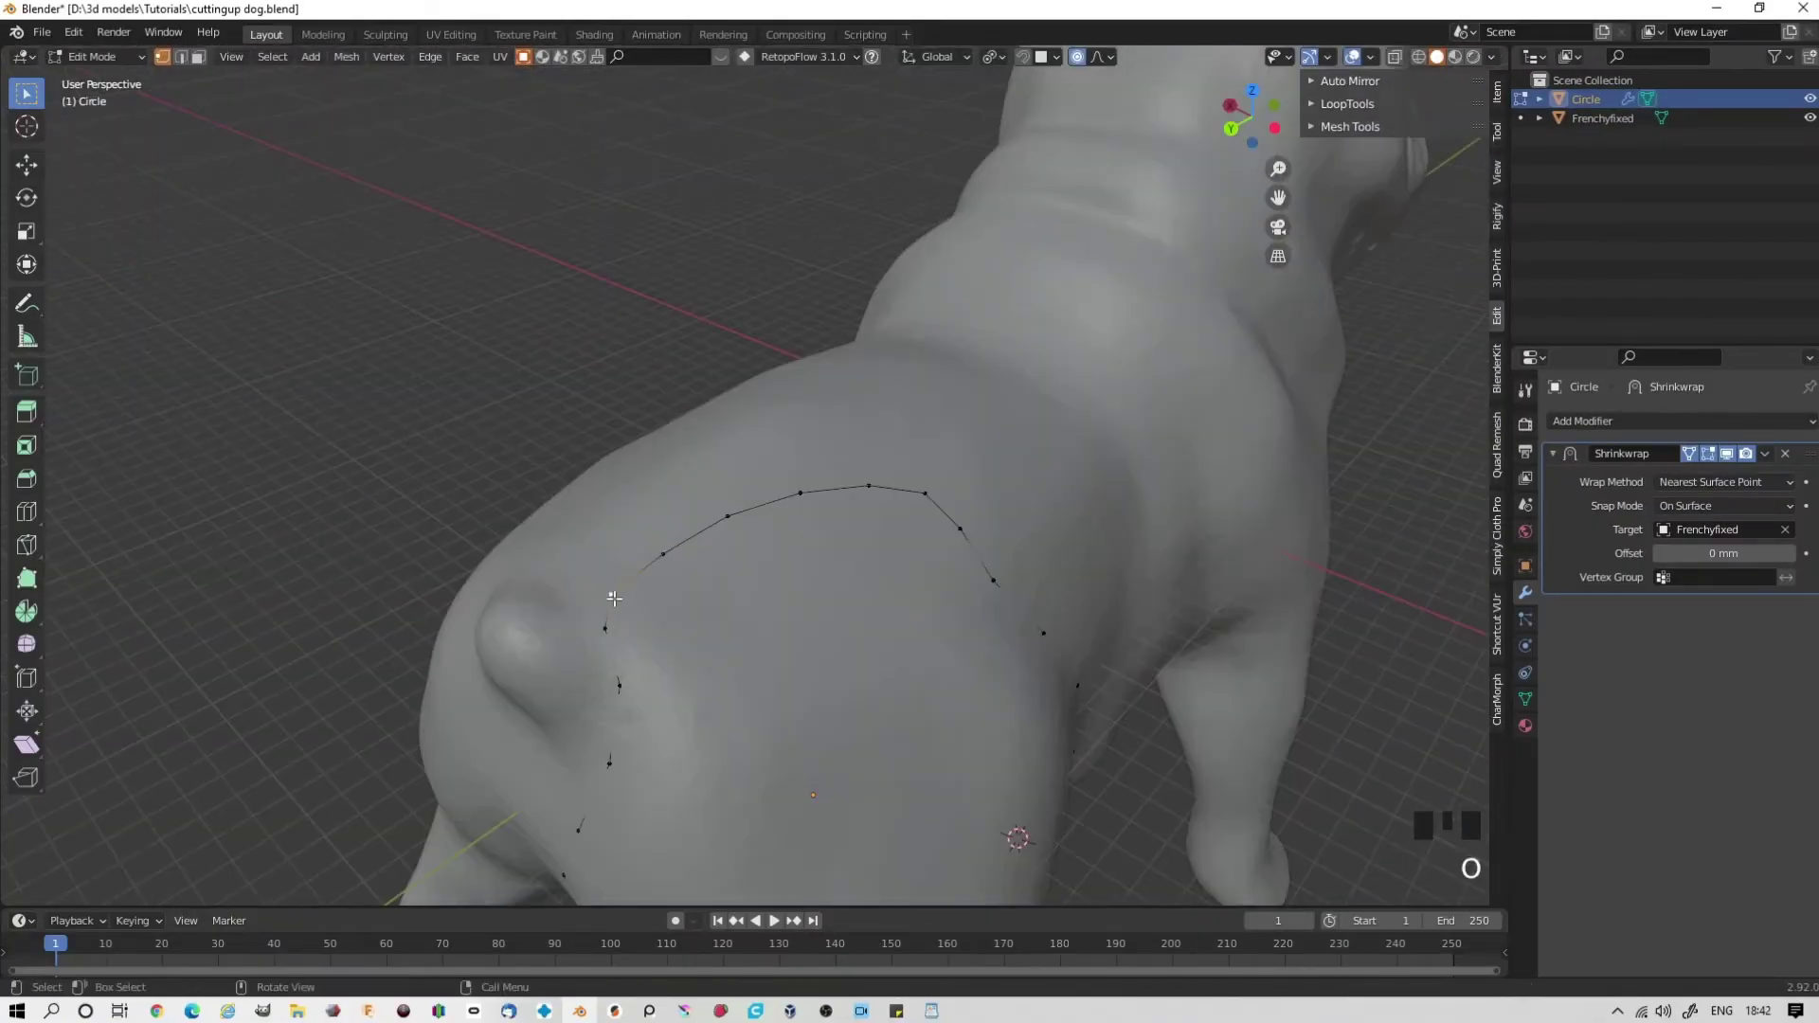
{"action": "middle_click_drag", "start_coordinate": [614, 598], "coordinate": [808, 484]}
{"action": "key", "text": "g"}
{"action": "left_click", "coordinate": [456, 442]}
{"action": "key", "text": "g"}
{"action": "left_click", "coordinate": [1193, 483]}
{"action": "left_click", "coordinate": [394, 350]}
{"action": "scroll", "coordinate": [394, 351], "scroll_direction": "down", "scroll_amount": 2}
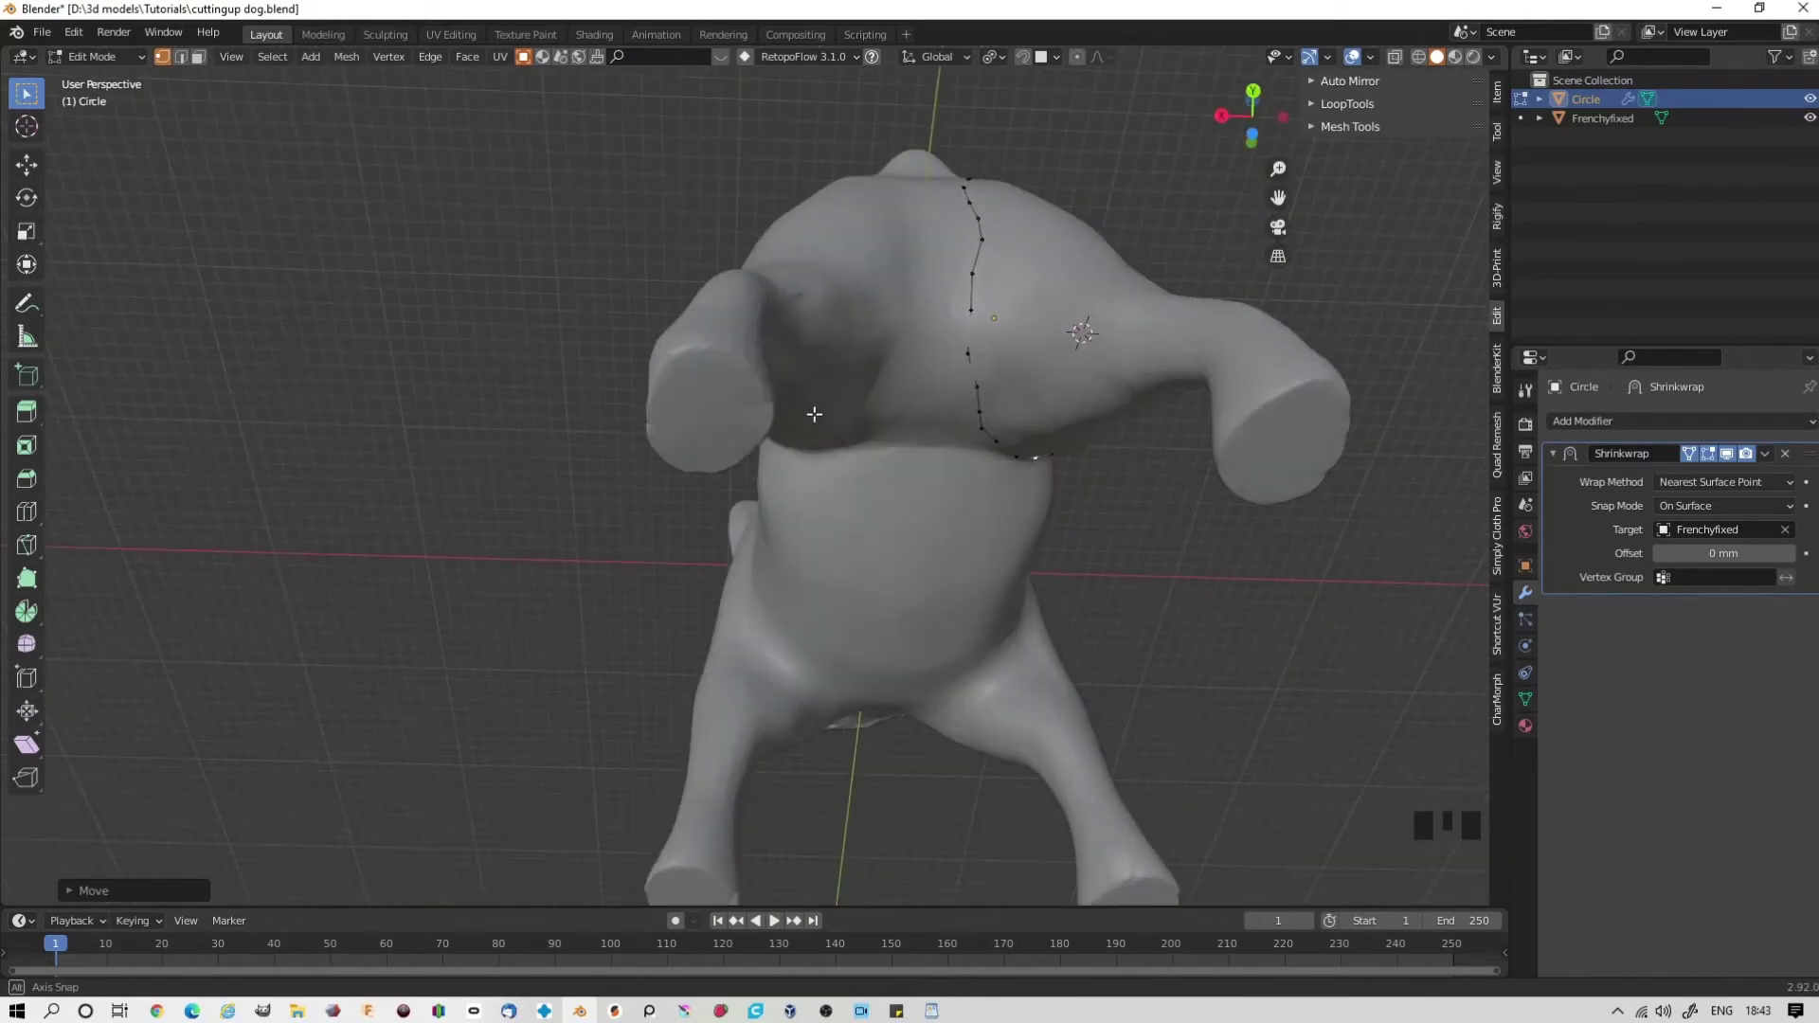
{"action": "middle_click_drag", "start_coordinate": [814, 414], "coordinate": [588, 595]}
{"action": "key", "text": "Tab"}
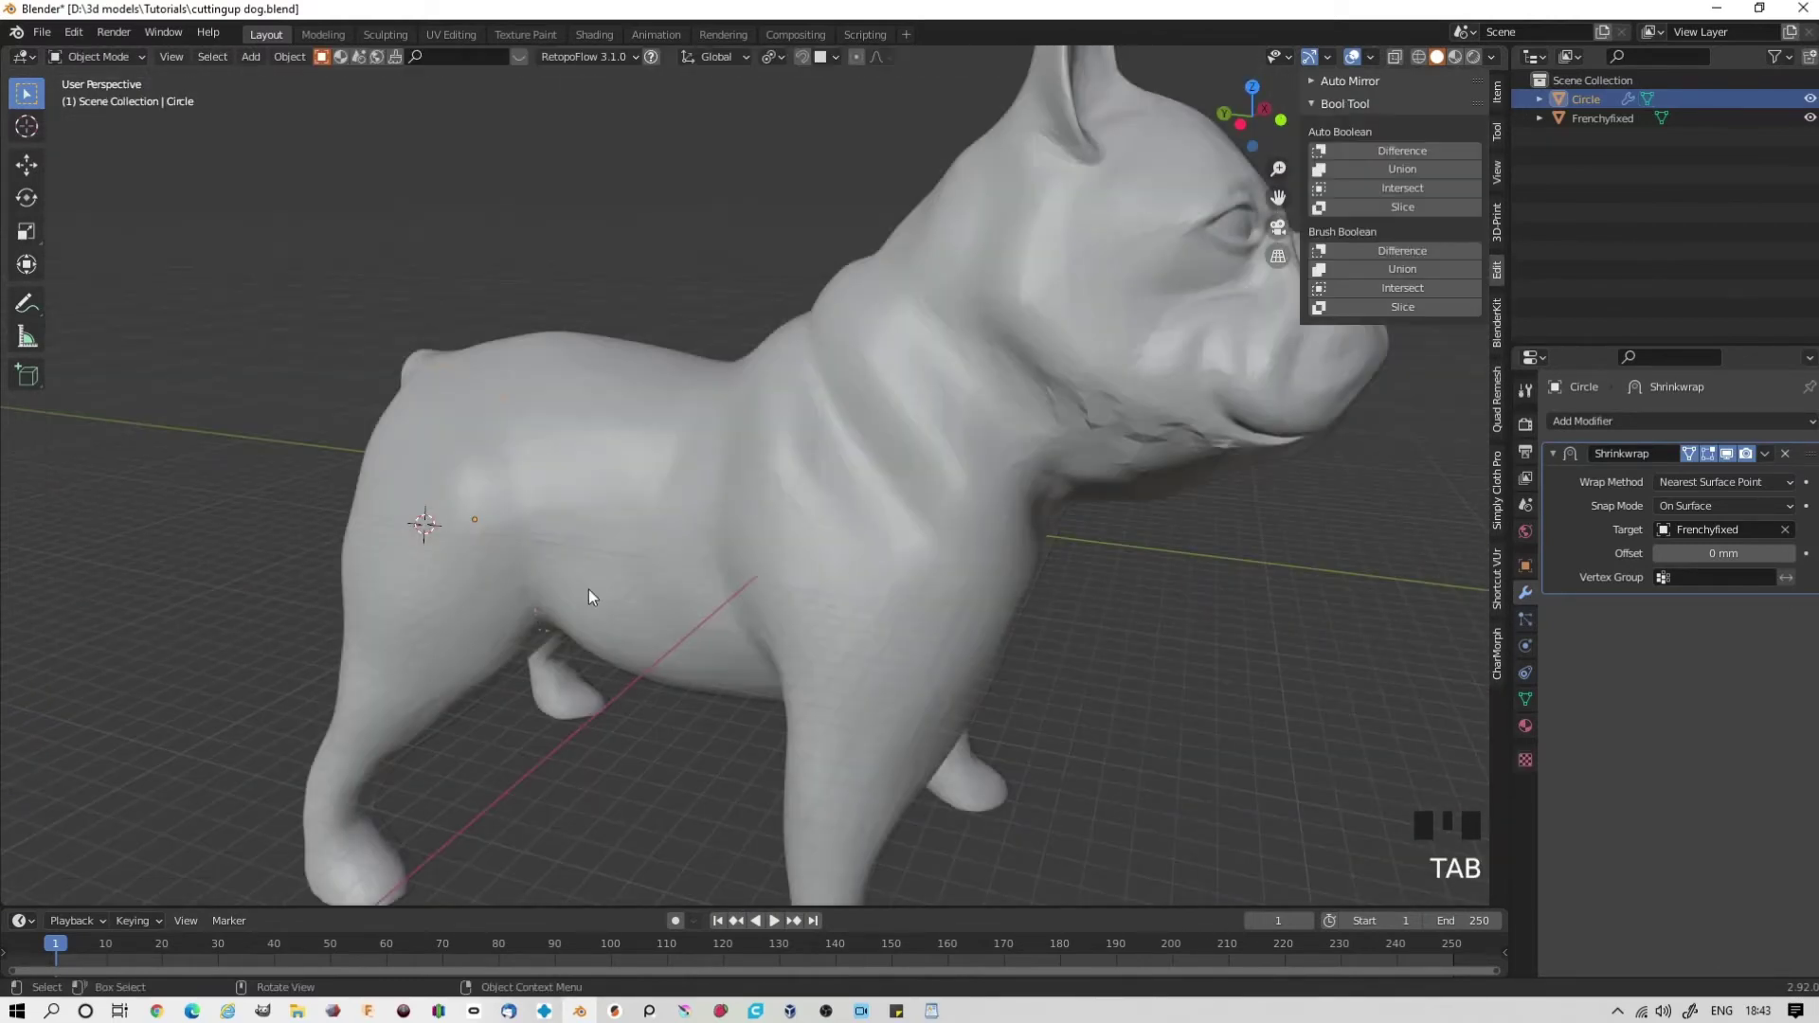
{"action": "left_click", "coordinate": [1766, 454]}
- Apply the Shrinkwrap modifier, then extrude the whole loop and scale it into a band
{"action": "left_click", "coordinate": [1701, 474]}
{"action": "middle_click_drag", "start_coordinate": [703, 570], "coordinate": [826, 506]}
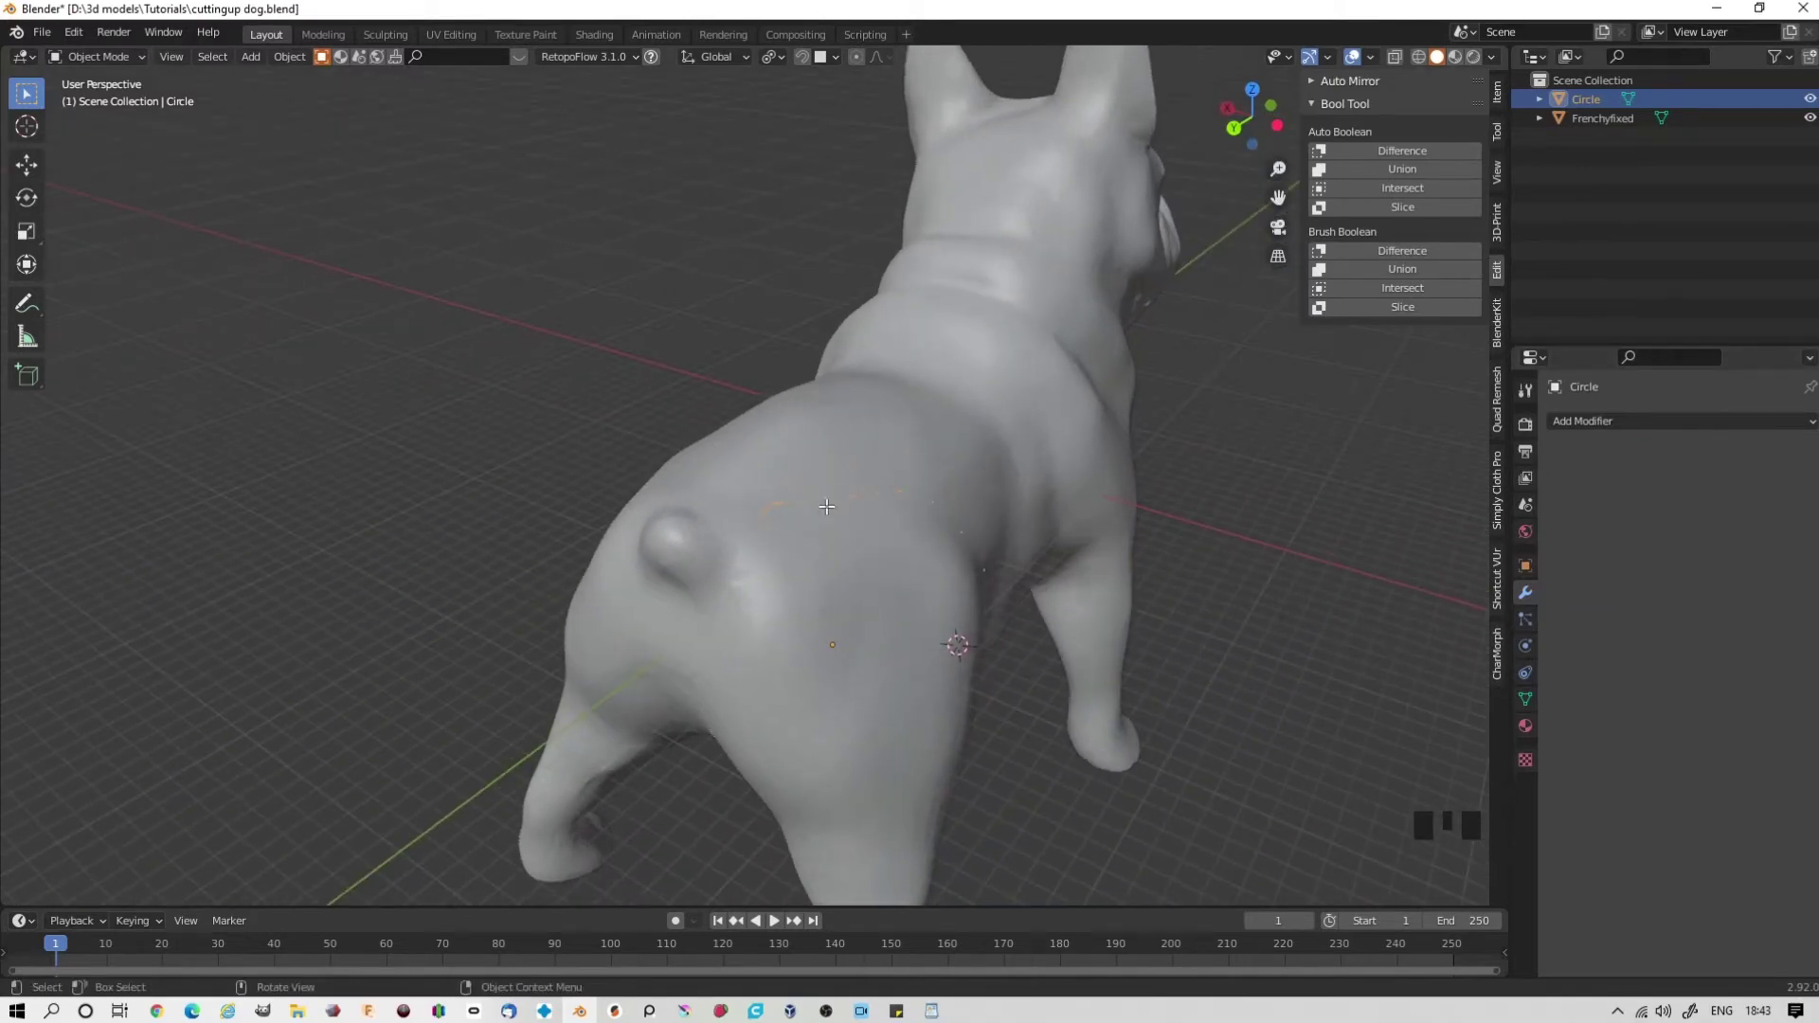
{"action": "key", "text": "Tab"}
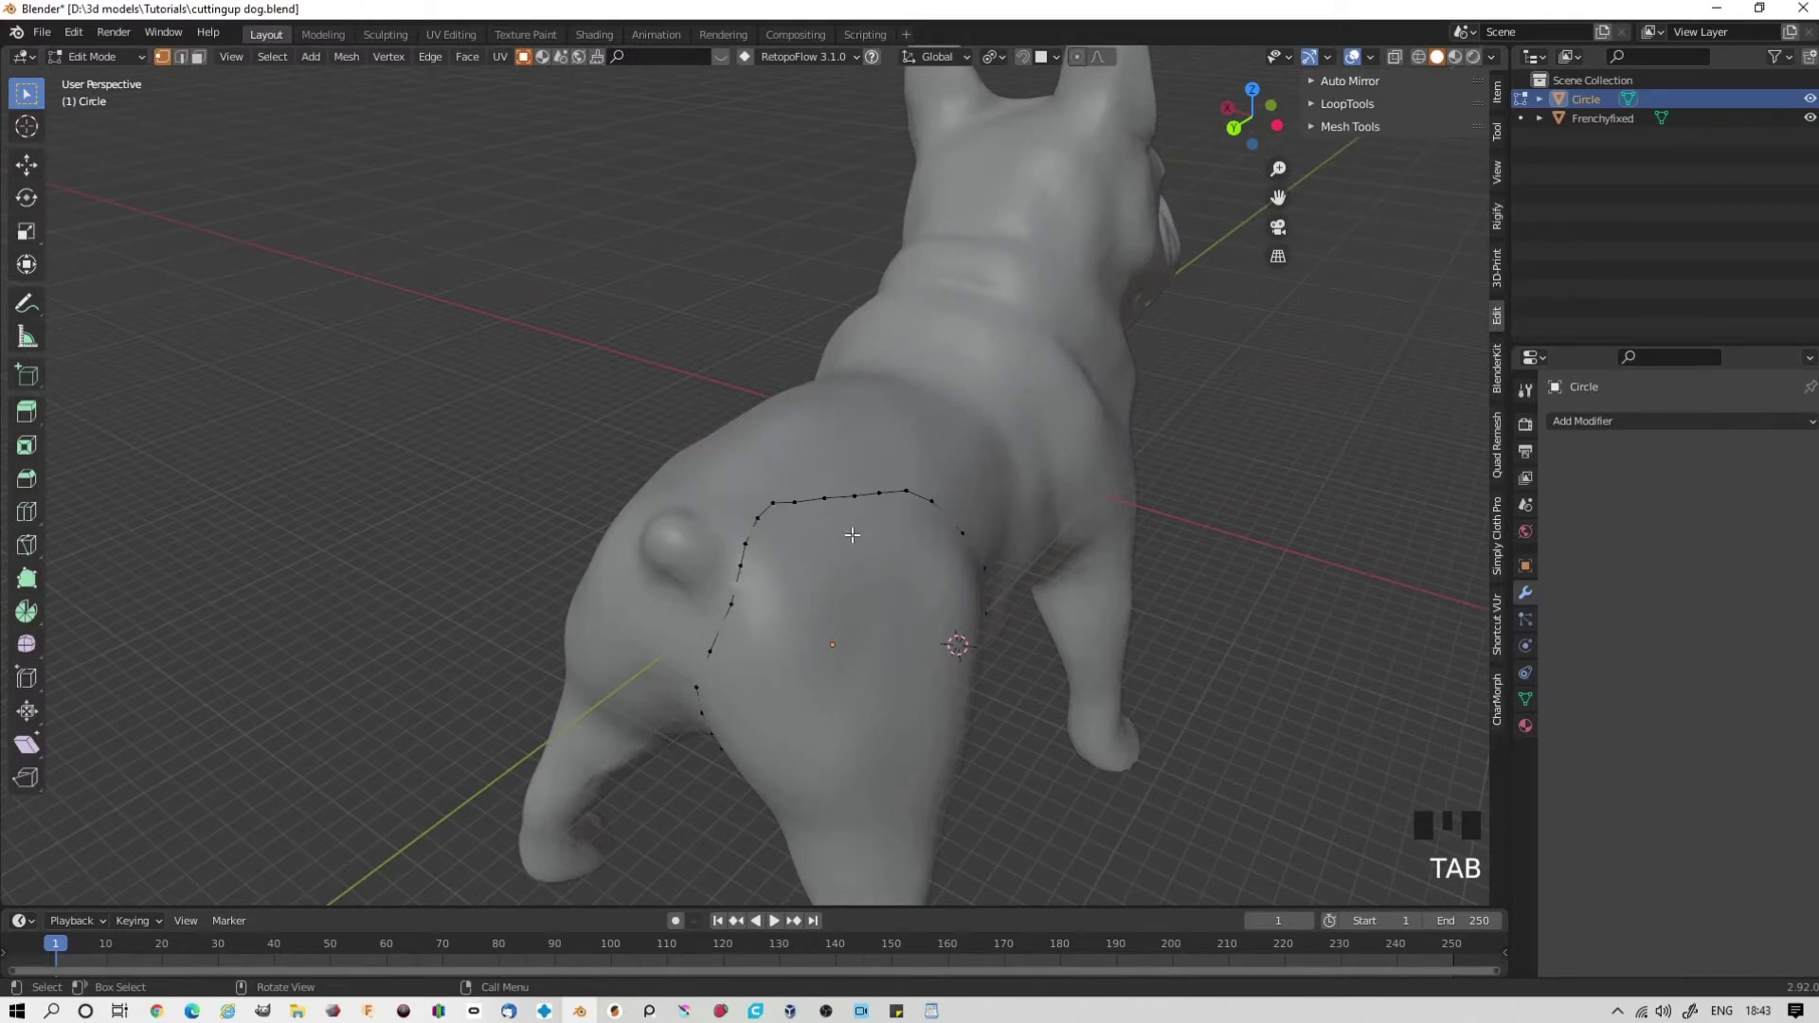
{"action": "key", "text": "a"}
{"action": "key", "text": "e"}
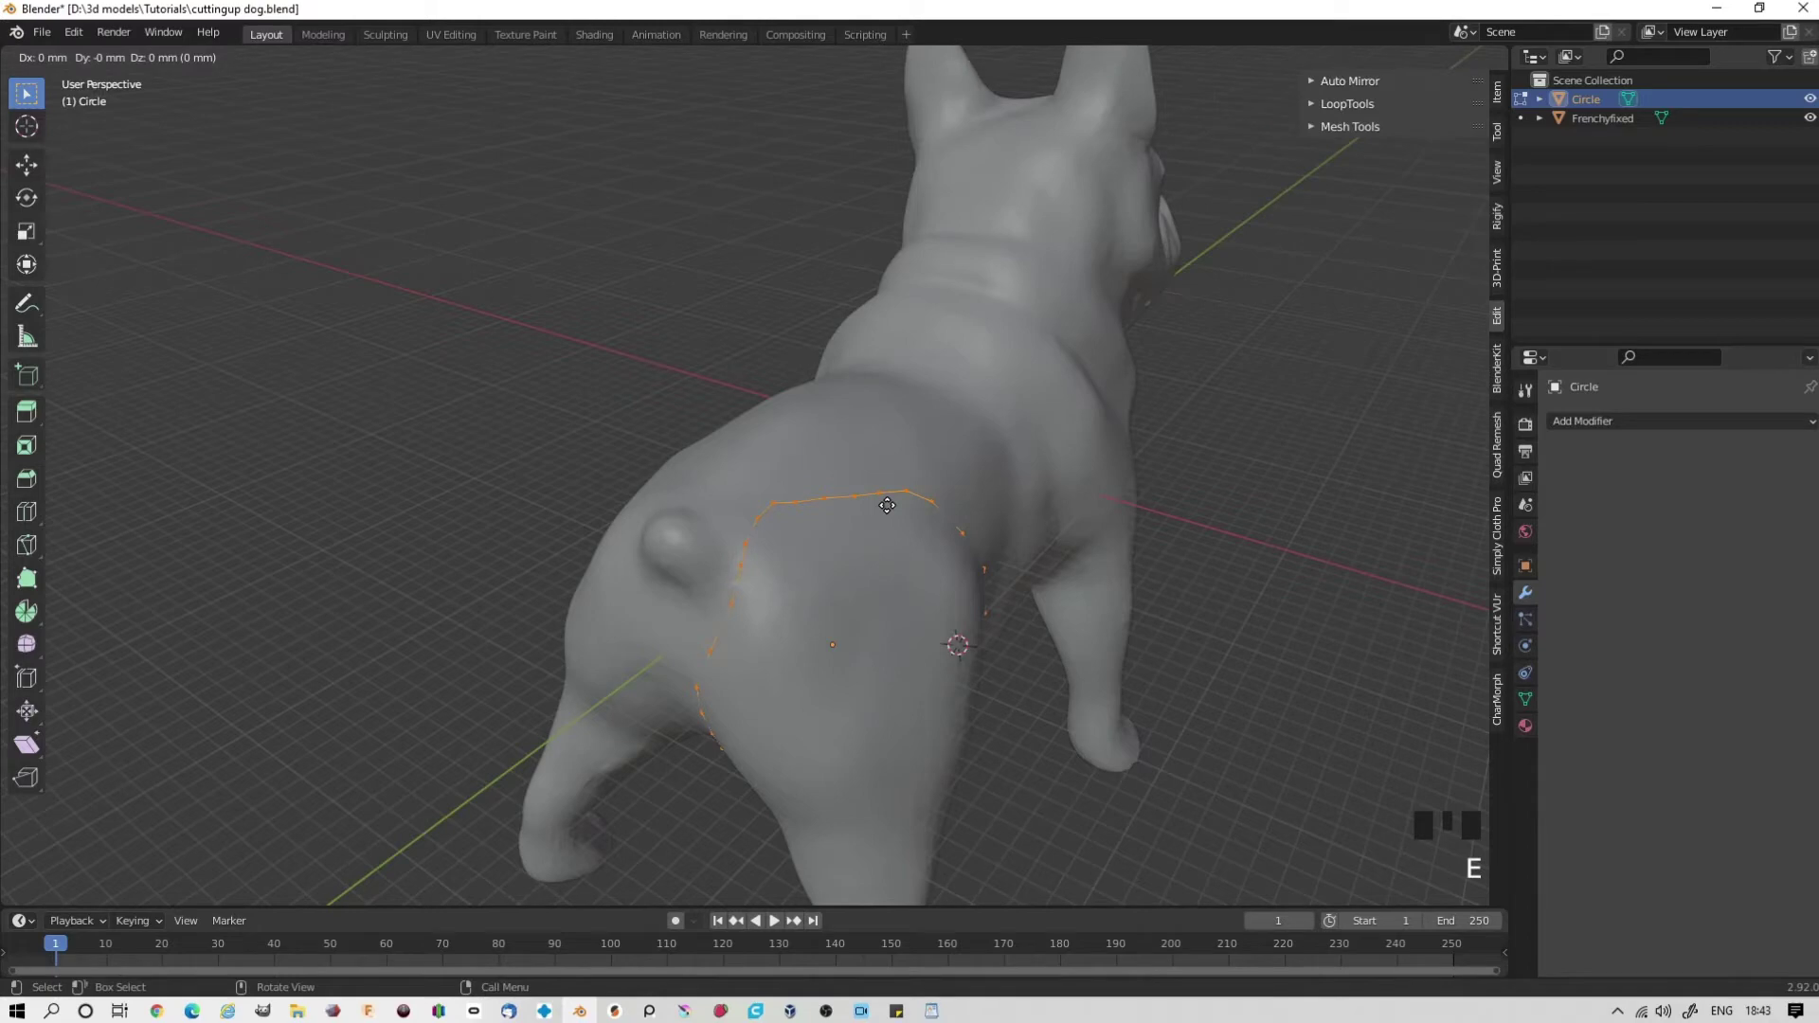
{"action": "key", "text": "s"}
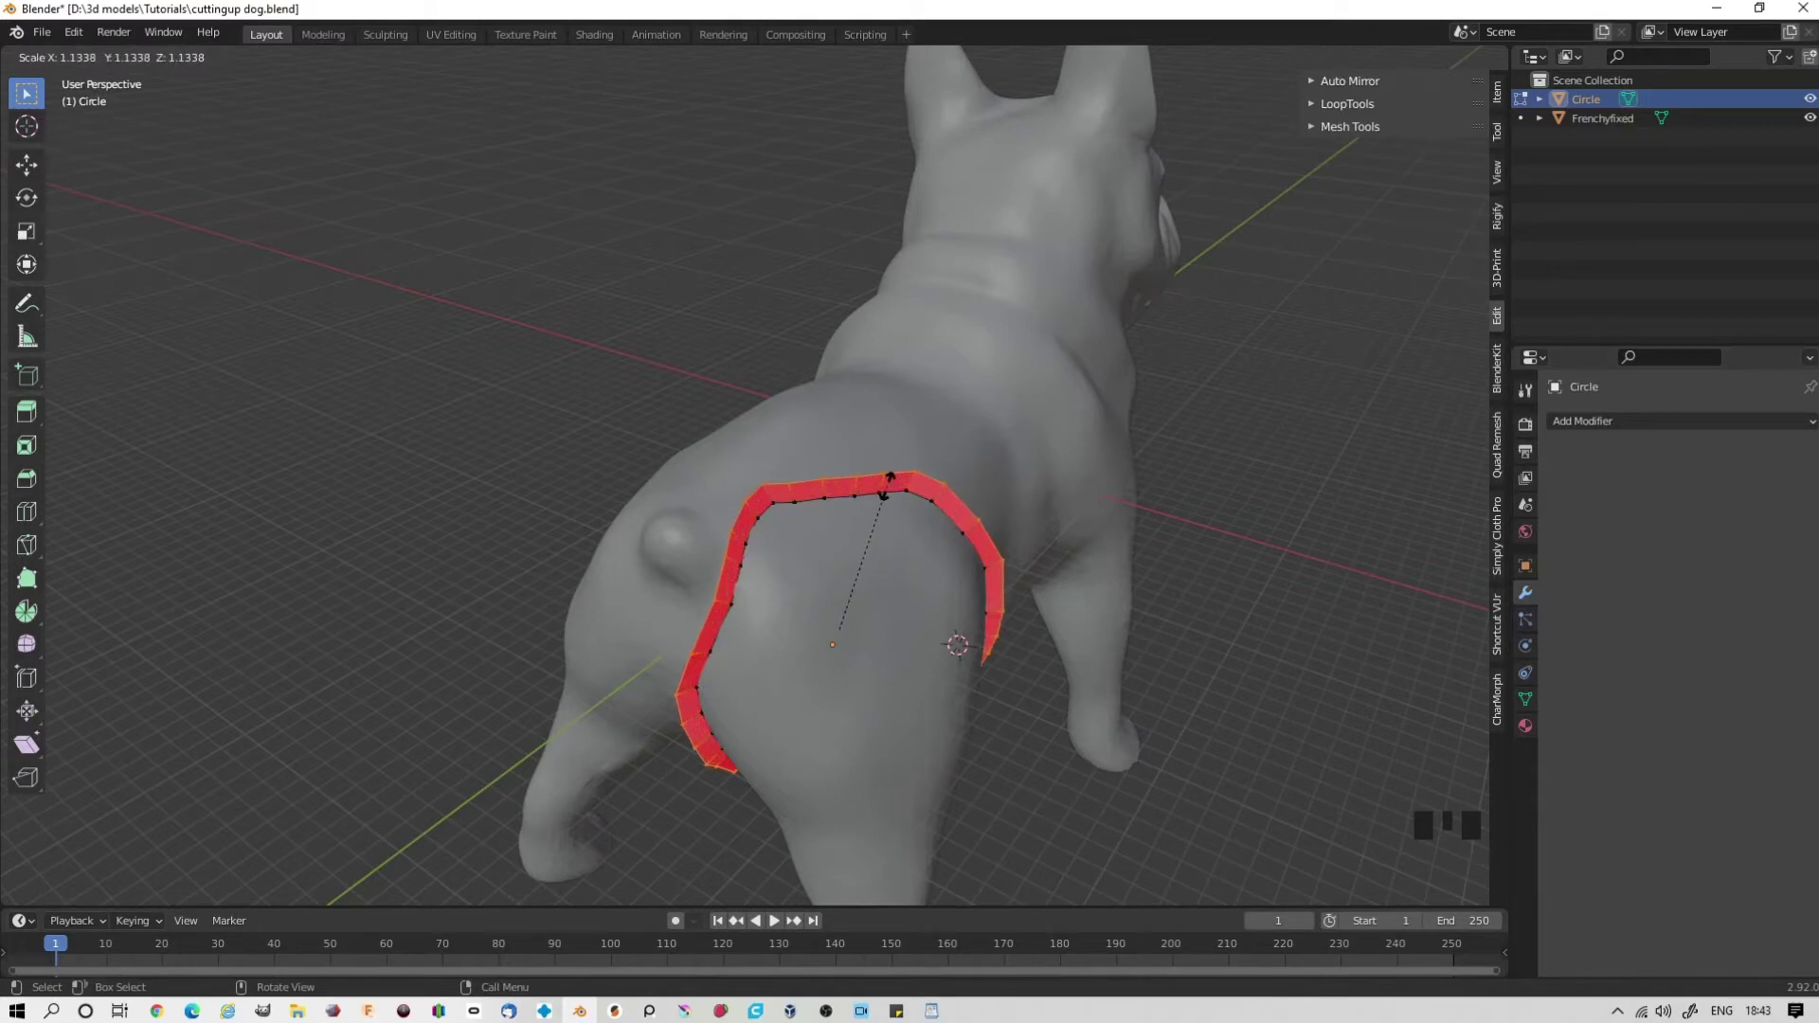
{"action": "left_click", "coordinate": [887, 483]}
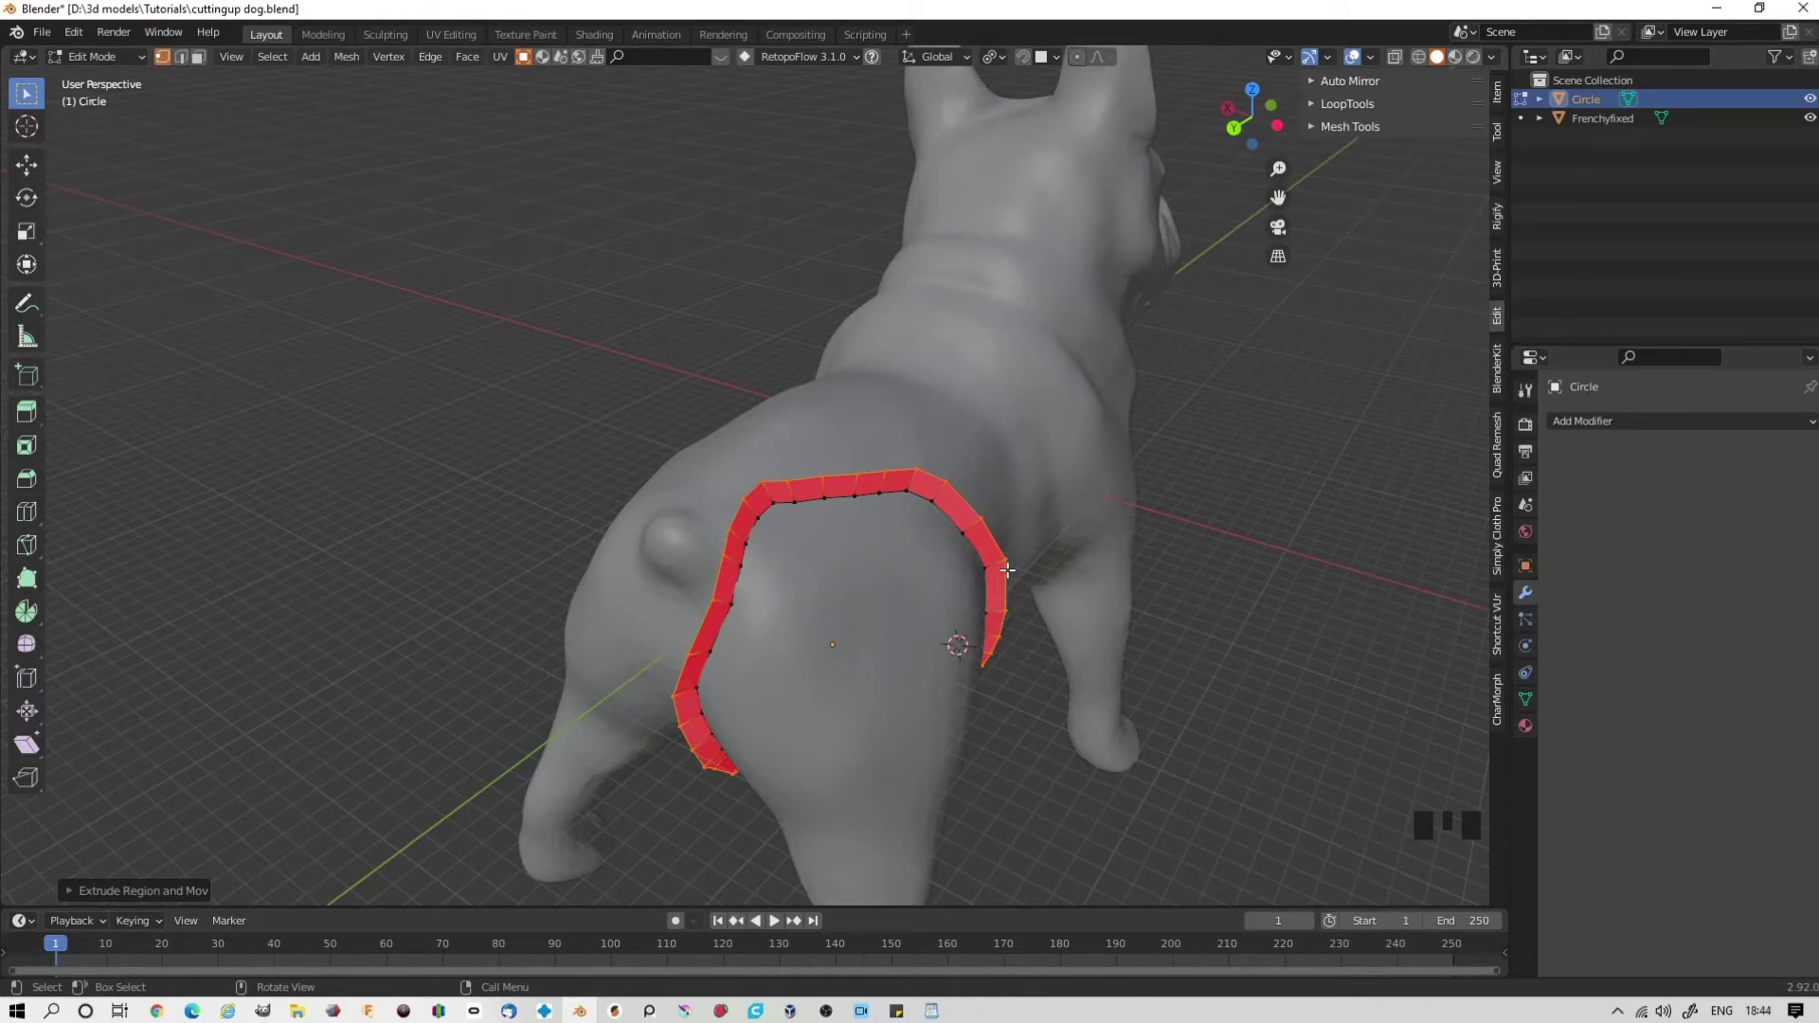
- Flip the band's face normals, clear the selection, and hide Frenchyfixed
{"action": "key", "text": "a"}
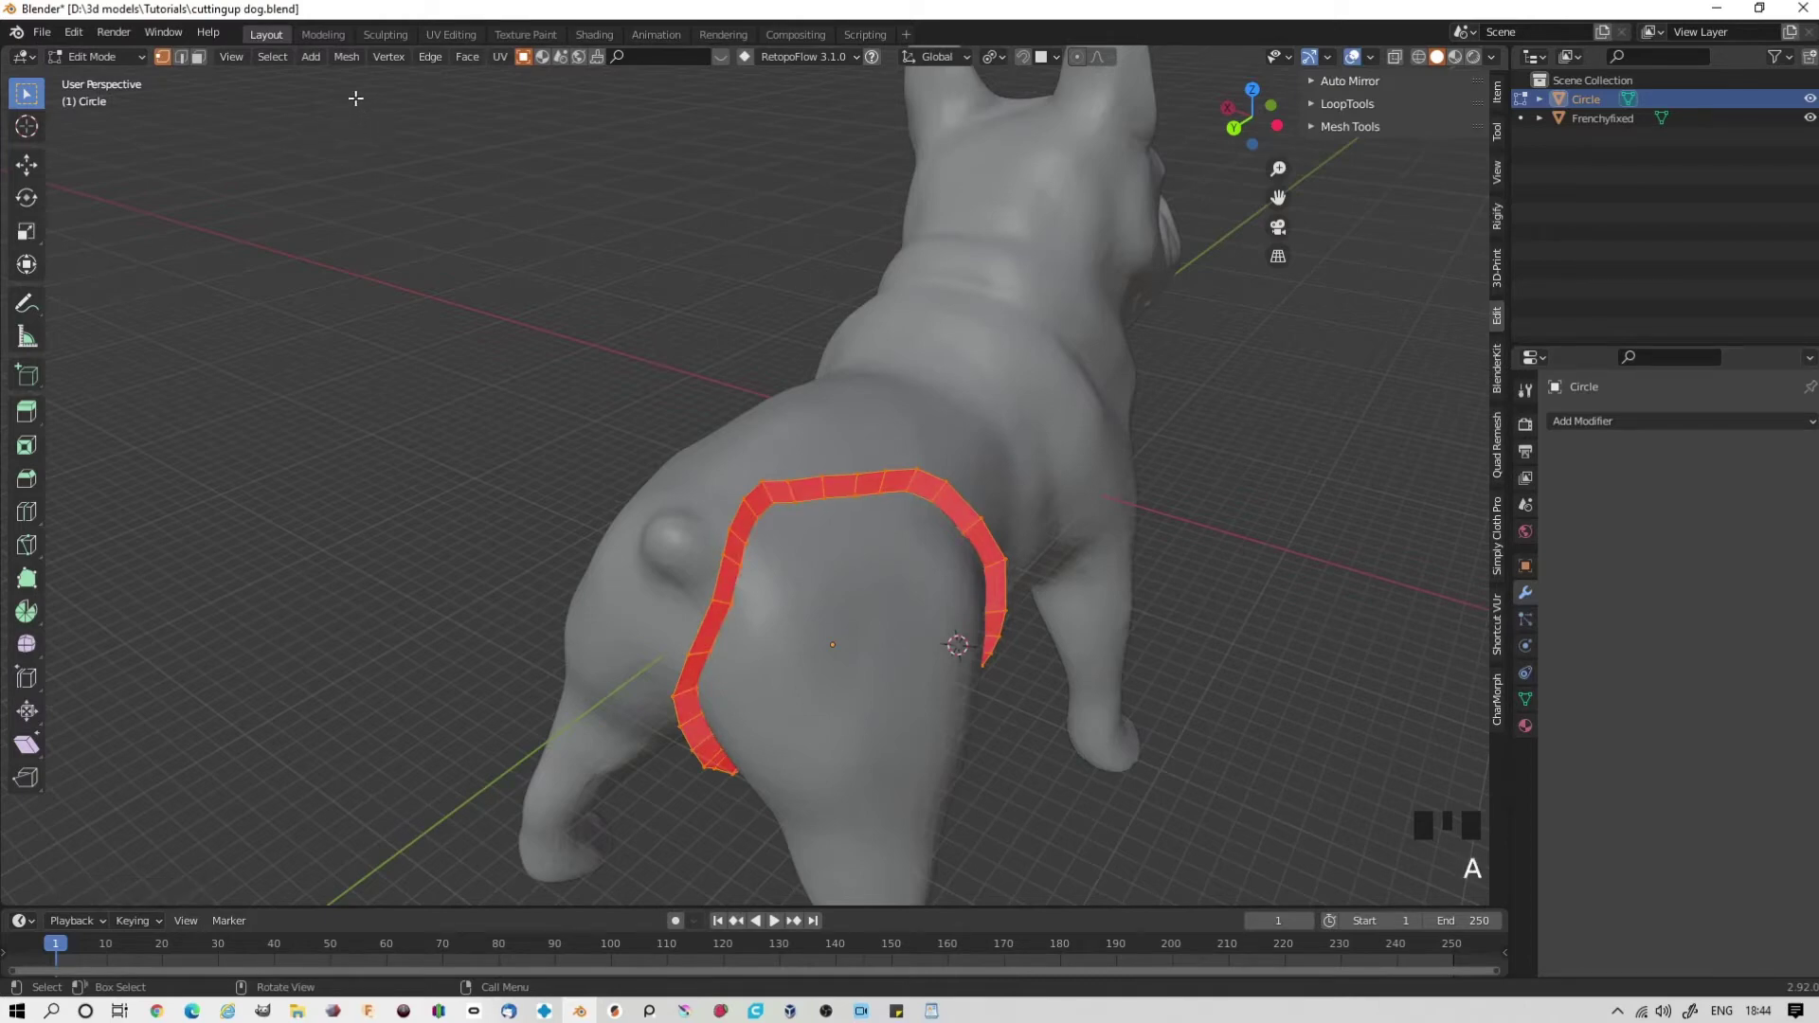
{"action": "left_click", "coordinate": [346, 58]}
{"action": "mouse_move", "coordinate": [455, 369]}
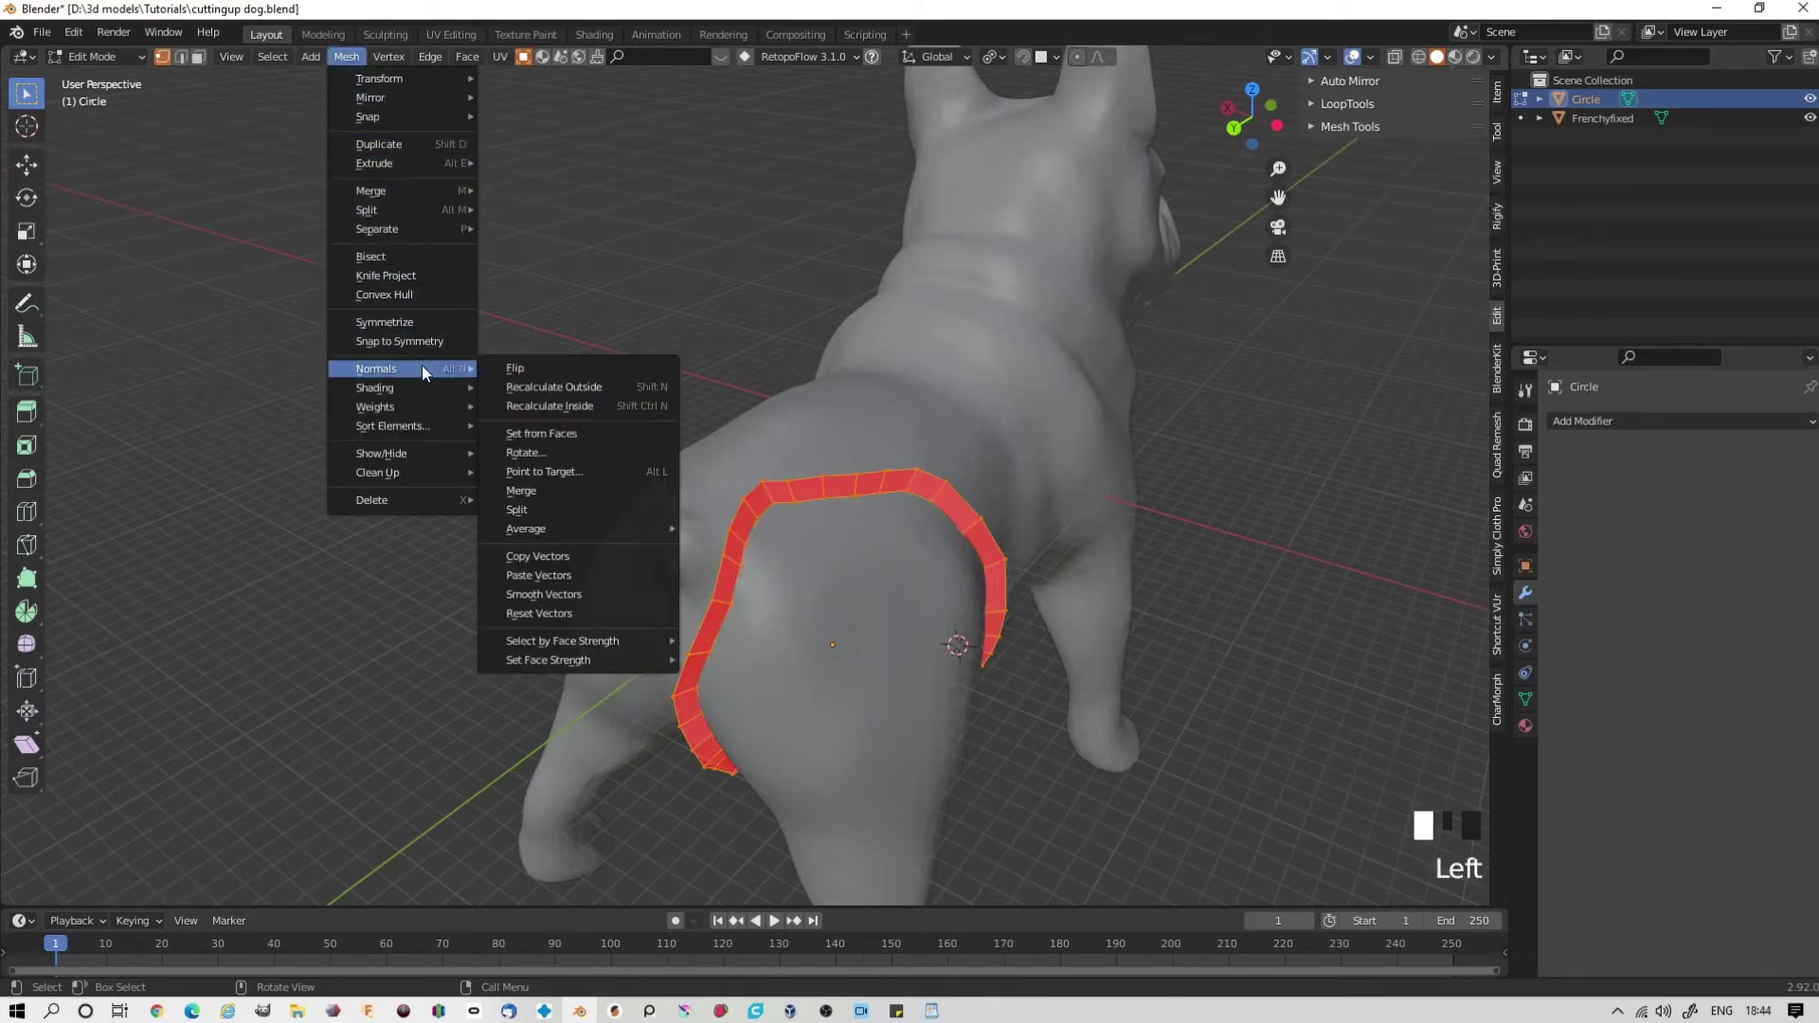
{"action": "left_click", "coordinate": [555, 372]}
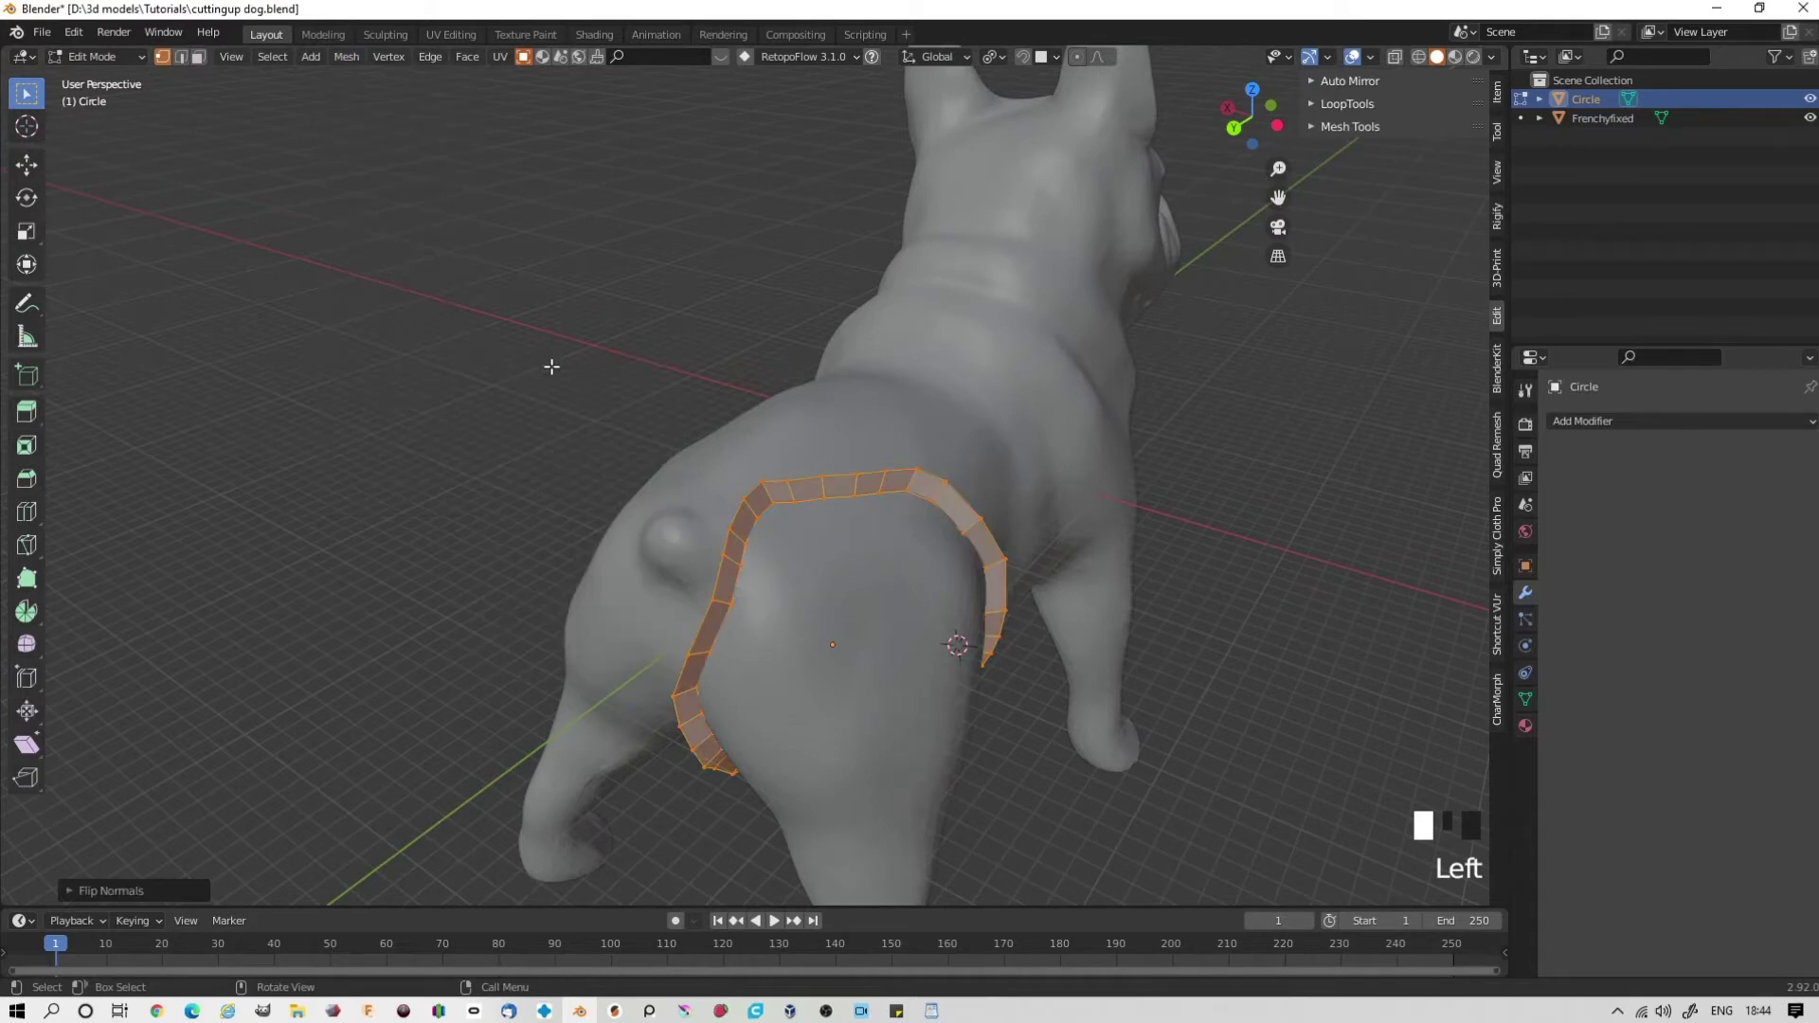
{"action": "left_click", "coordinate": [398, 401]}
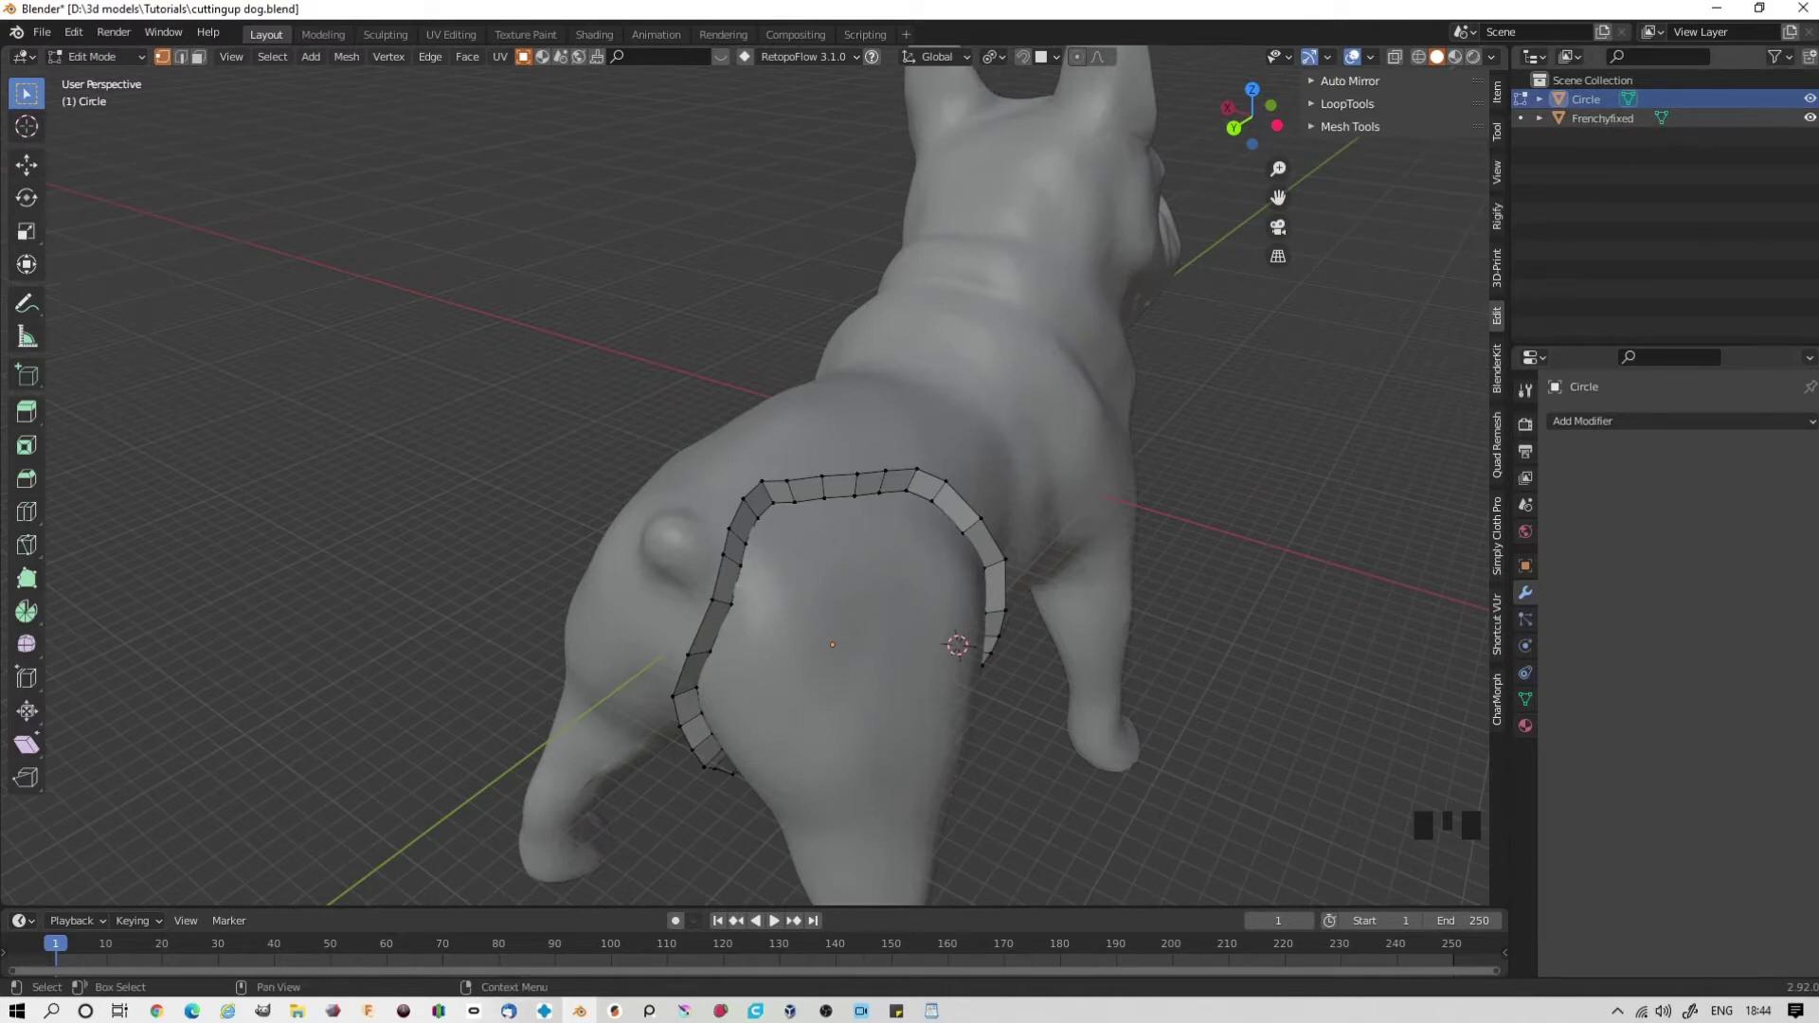
{"action": "left_click", "coordinate": [1809, 117]}
- Select the band's inner edge loop and extrude several rings inward
{"action": "middle_click_drag", "start_coordinate": [1251, 402], "coordinate": [1204, 338]}
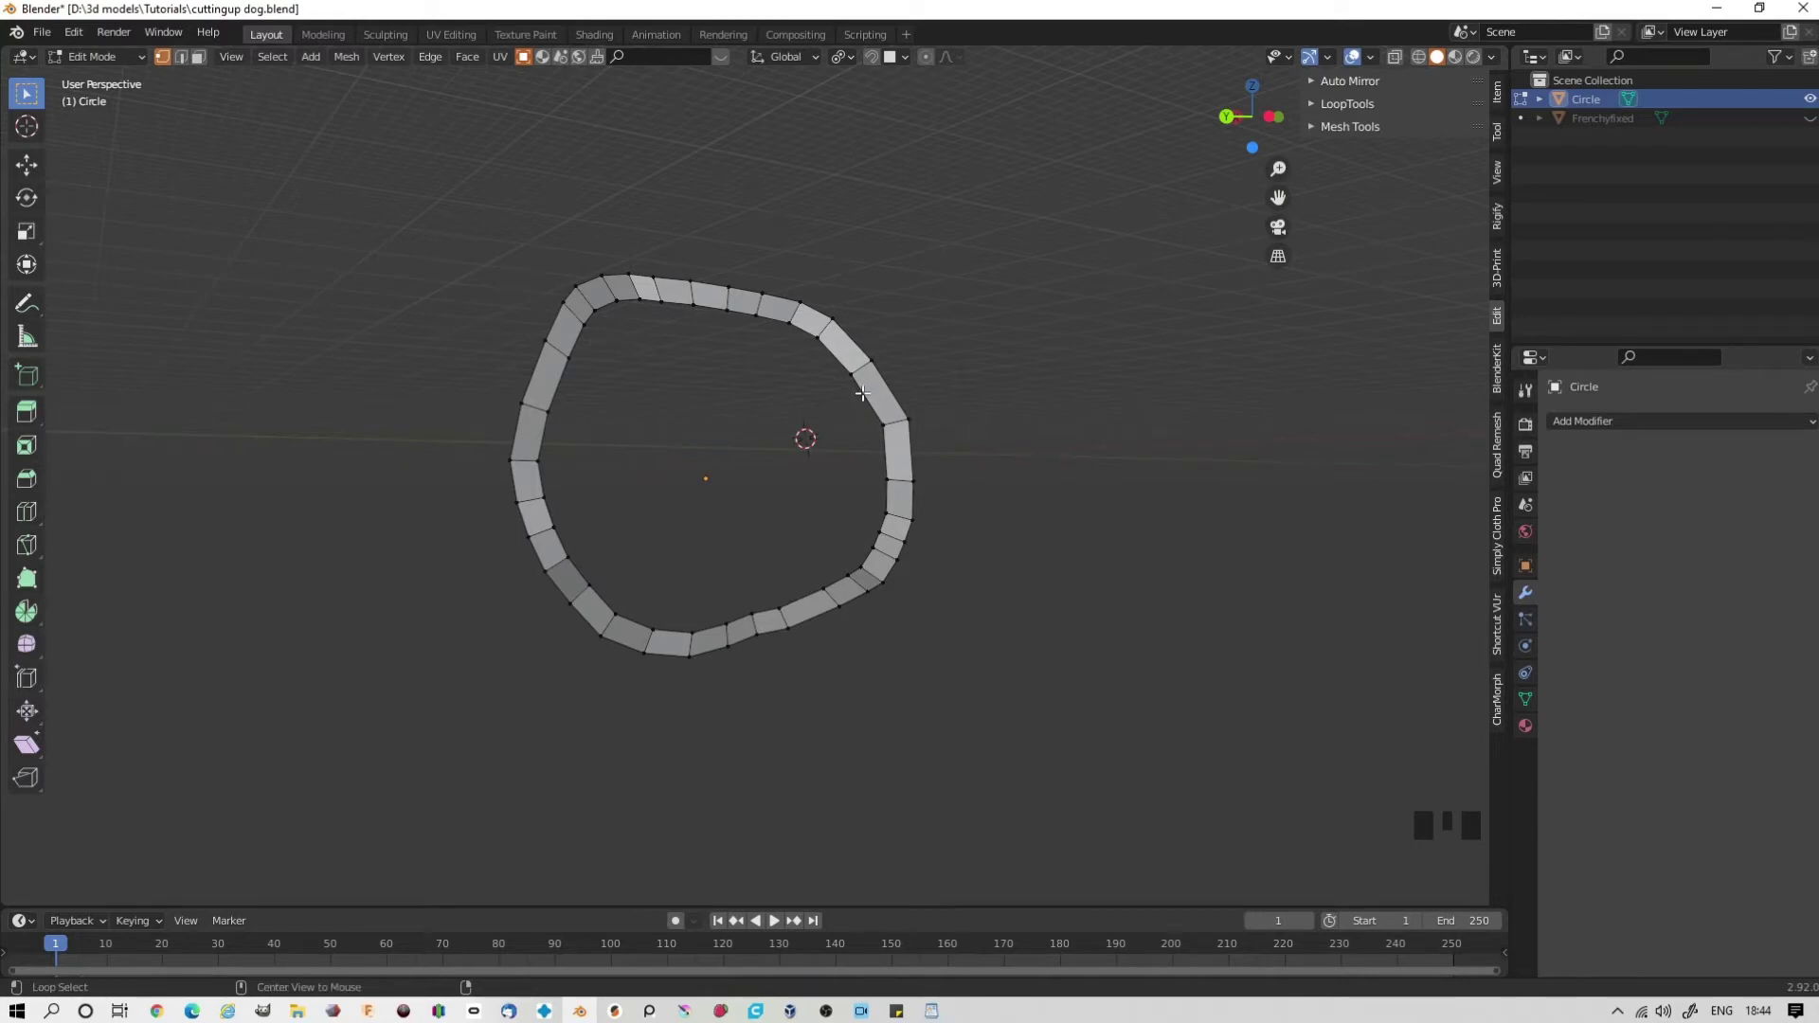
{"action": "left_click", "coordinate": [864, 393], "text": "alt"}
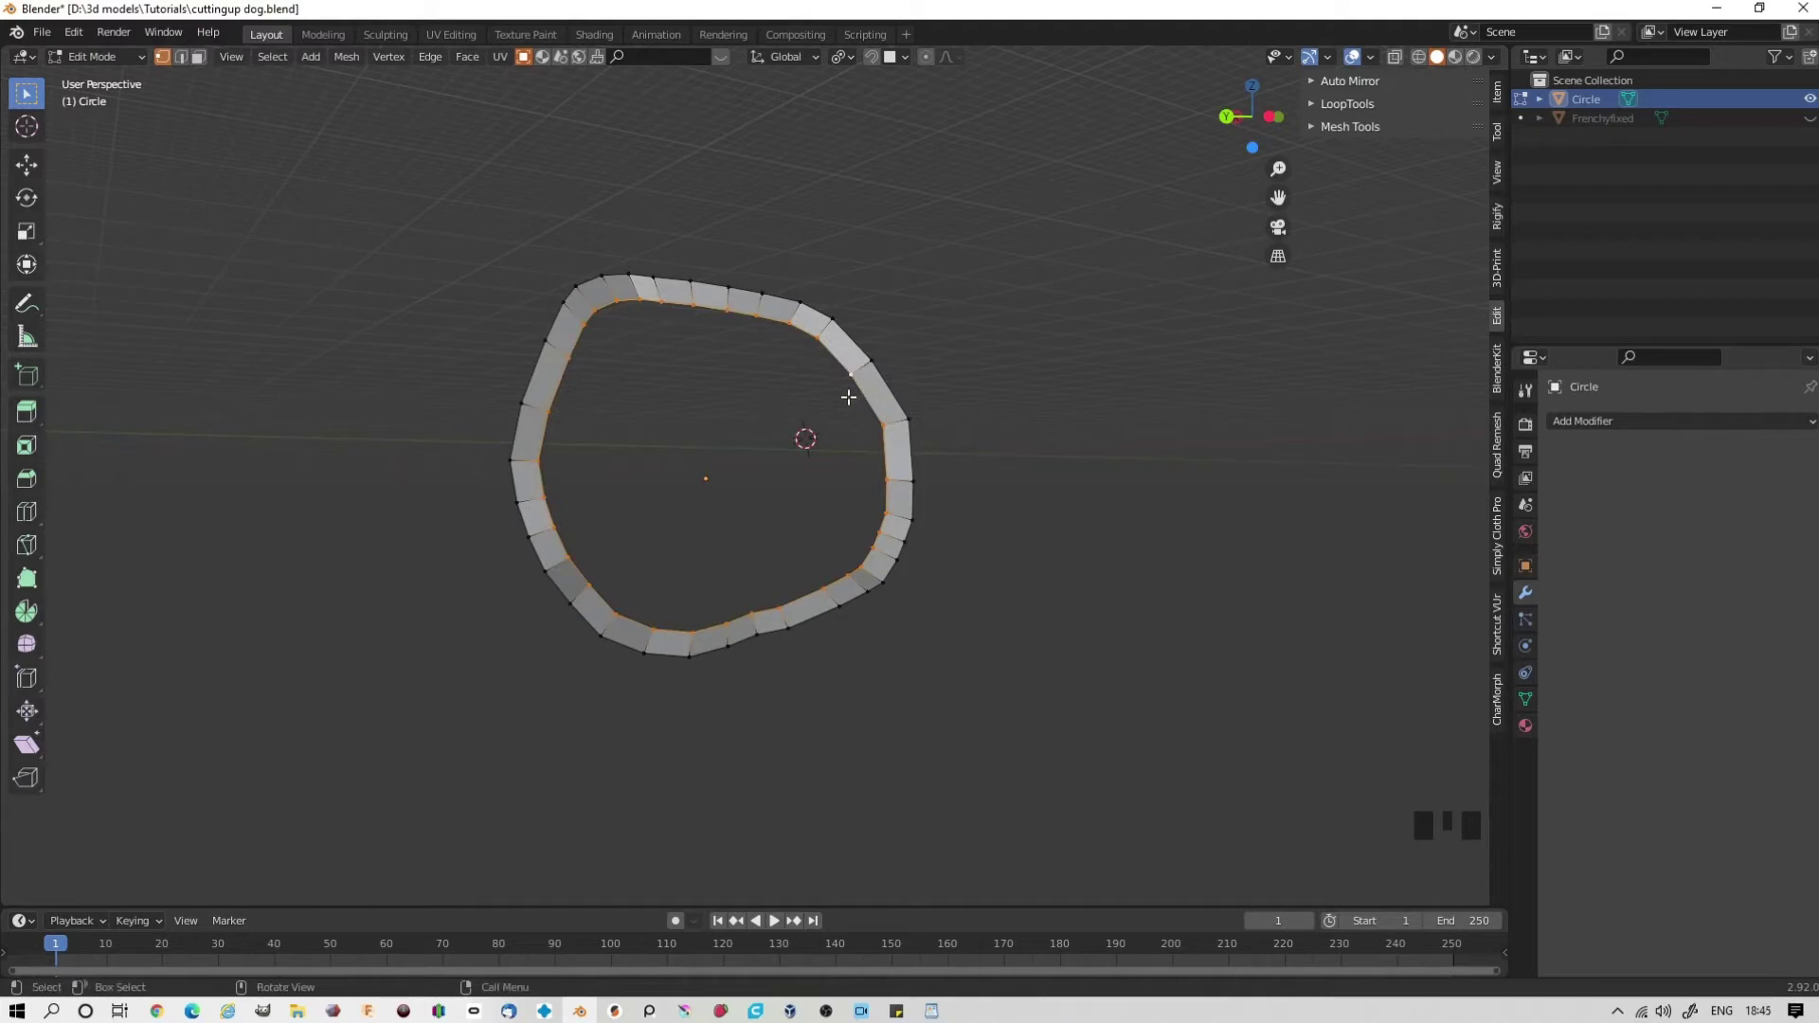
{"action": "key", "text": "e"}
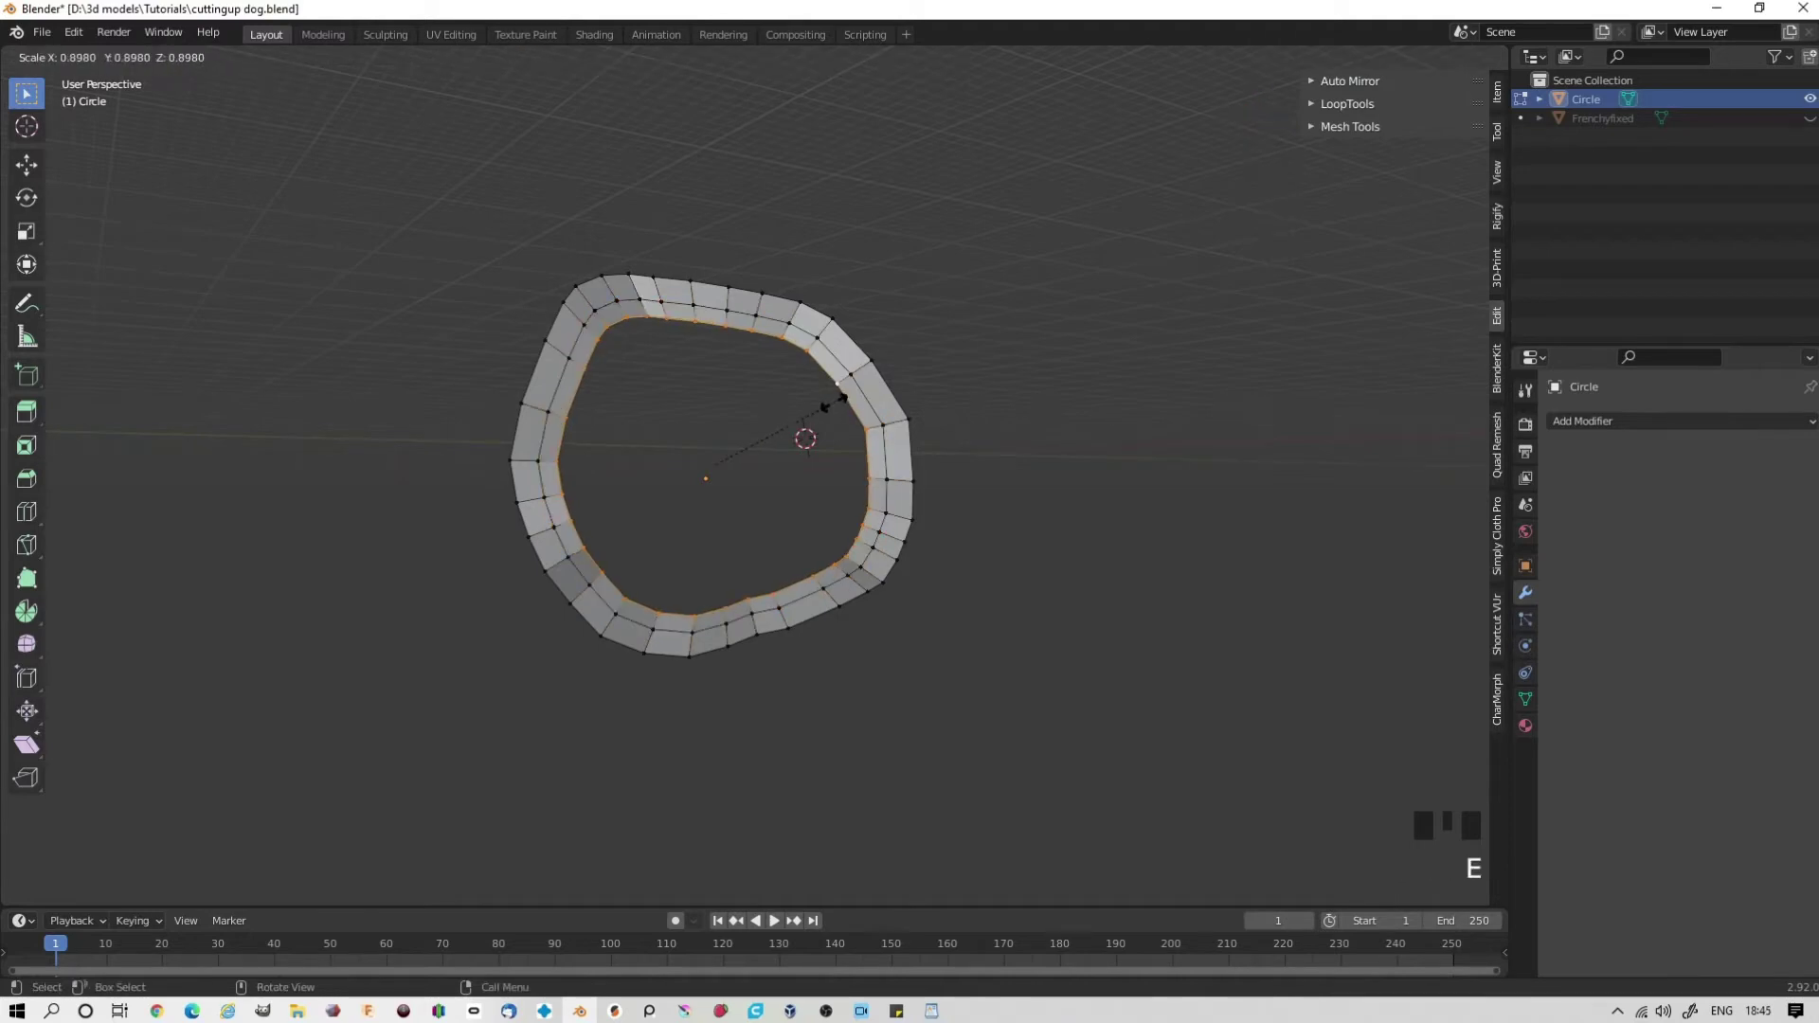
{"action": "left_click", "coordinate": [831, 400]}
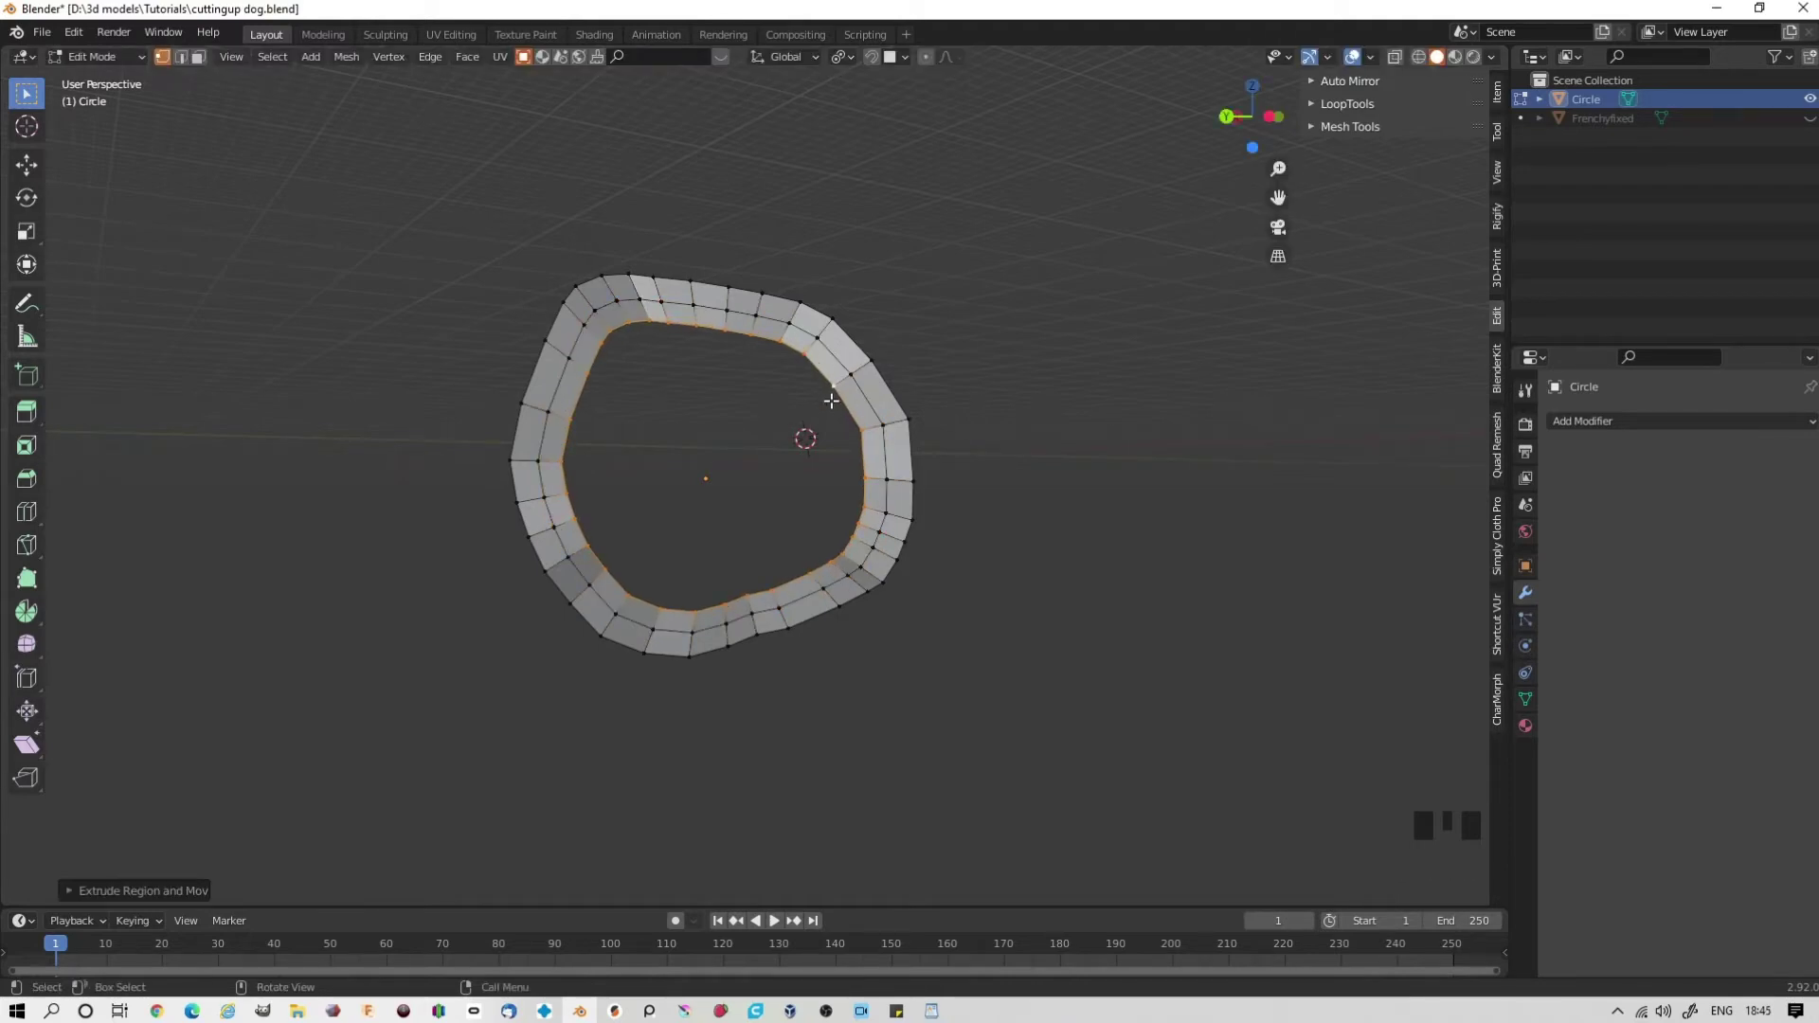
{"action": "key", "text": "e"}
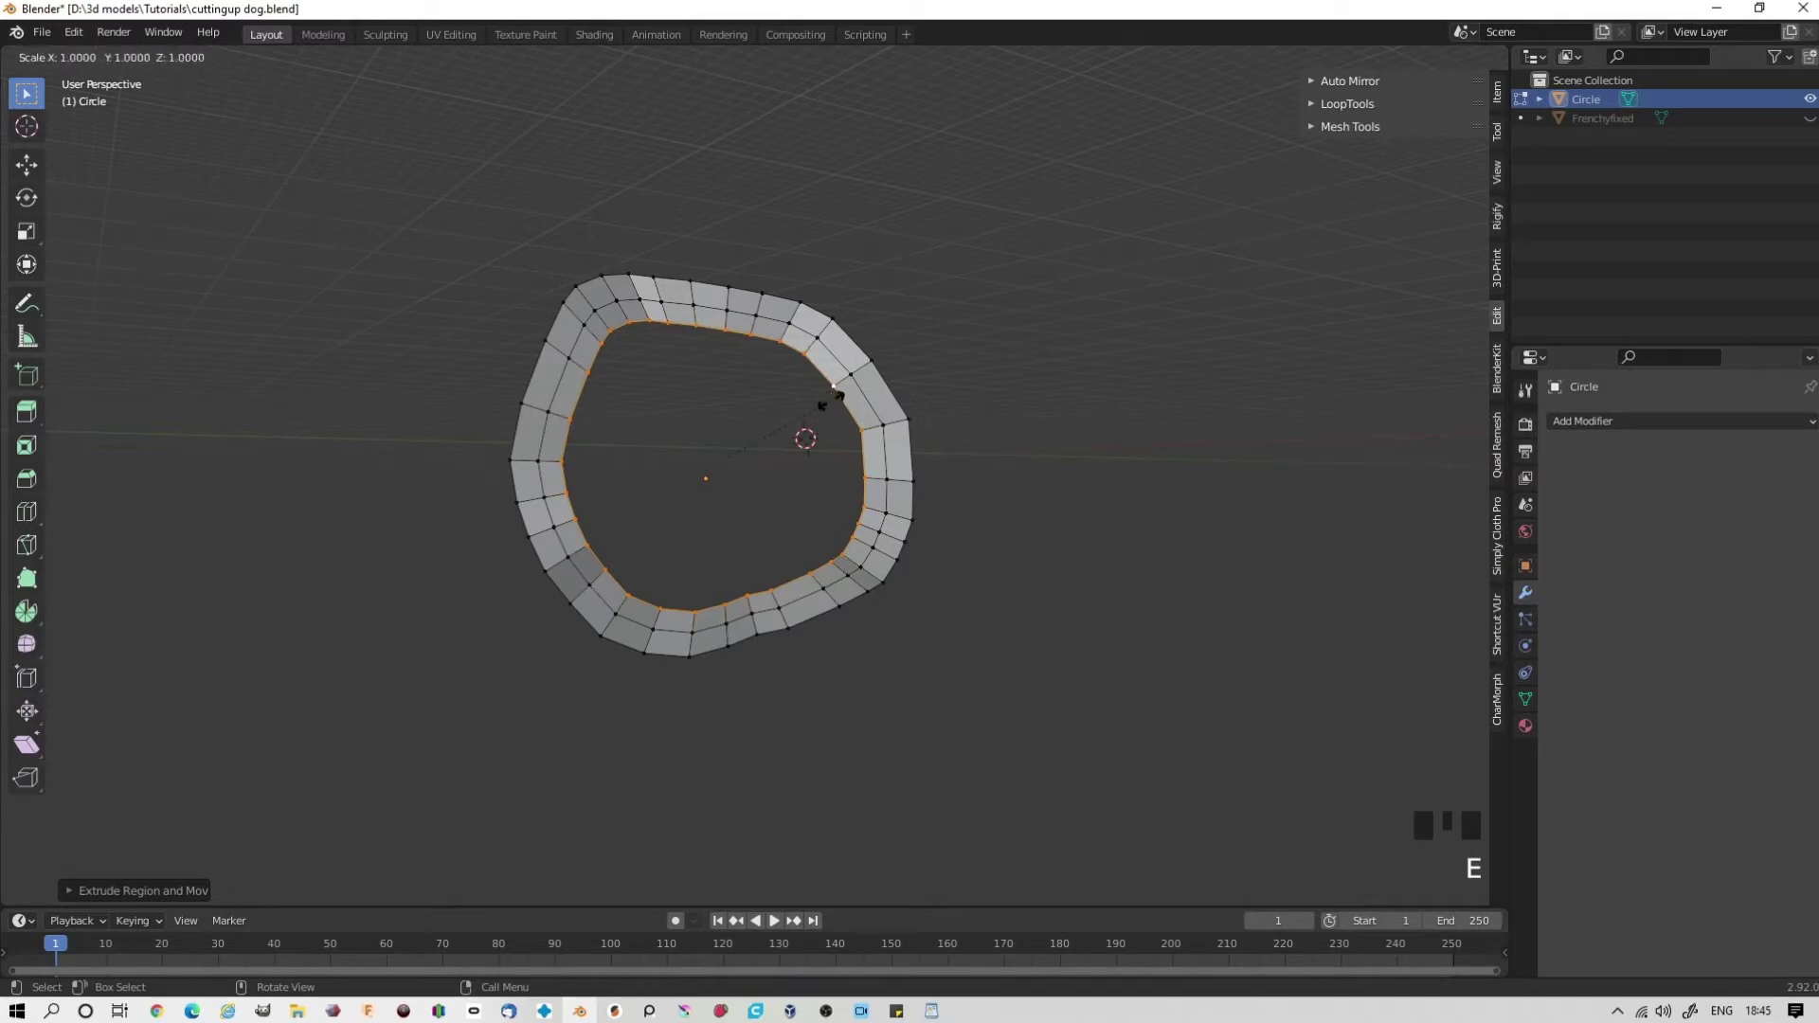
{"action": "left_click", "coordinate": [805, 407]}
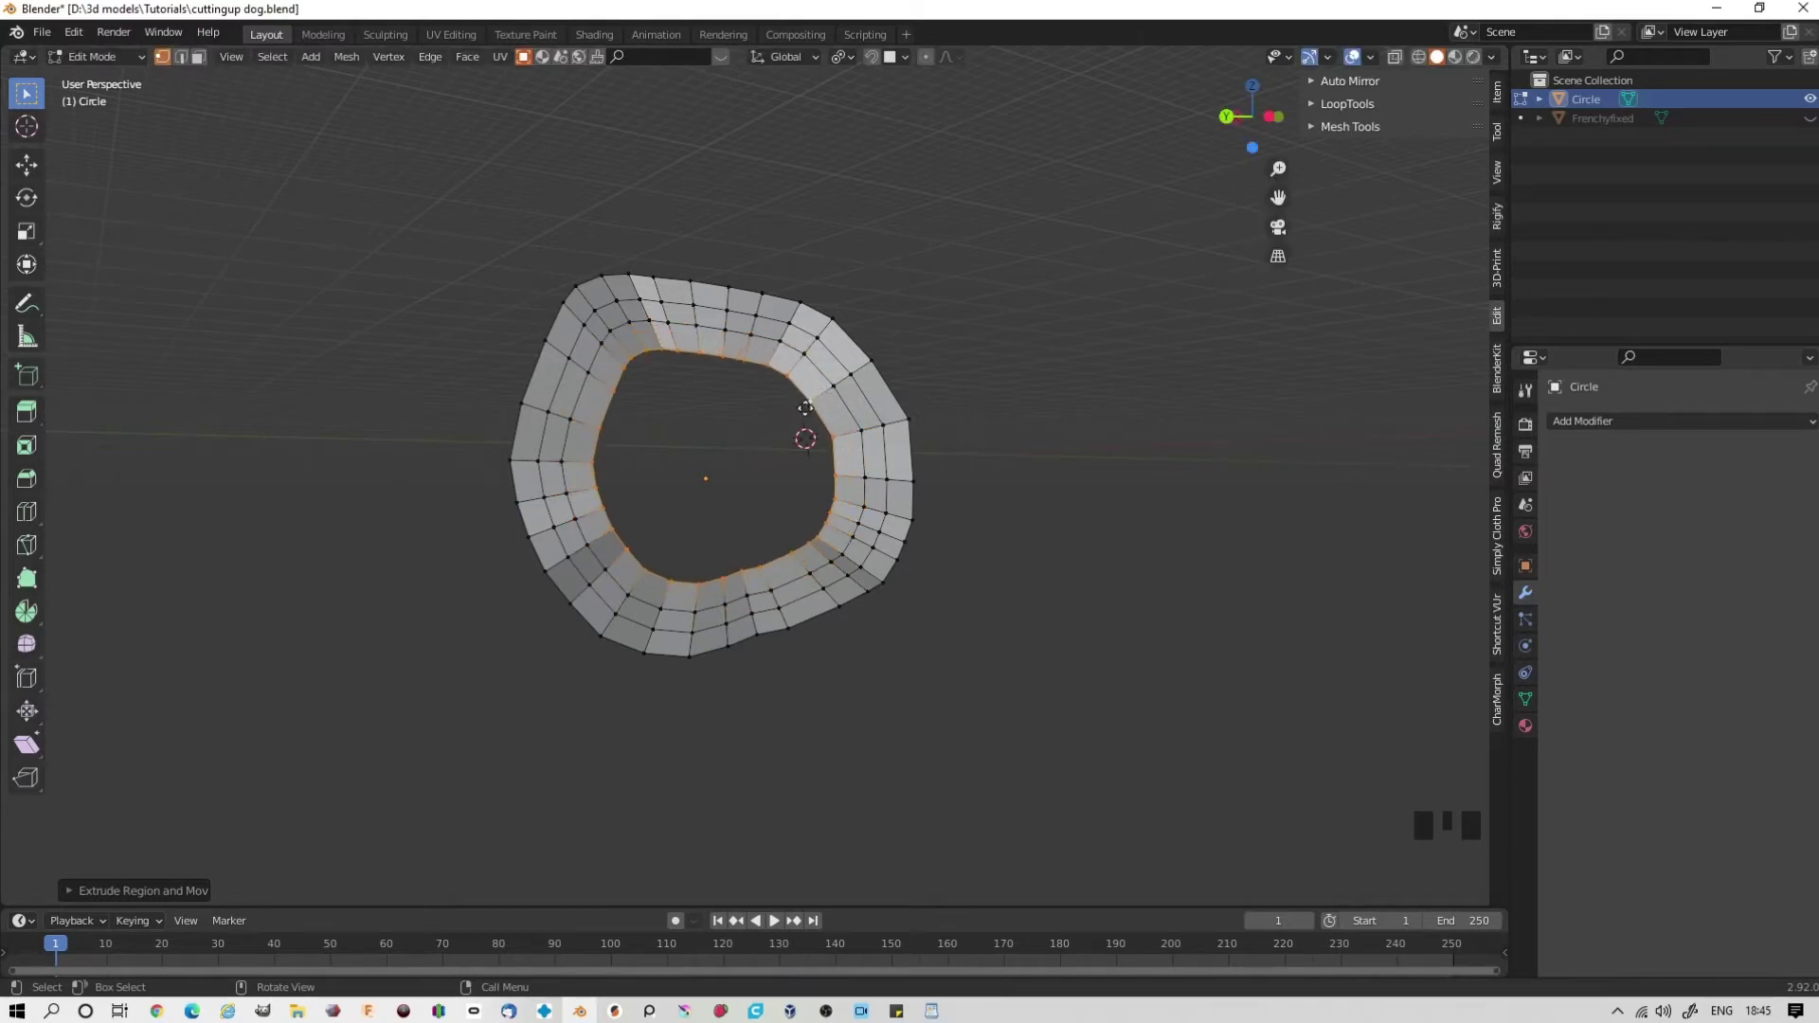
{"action": "key", "text": "s"}
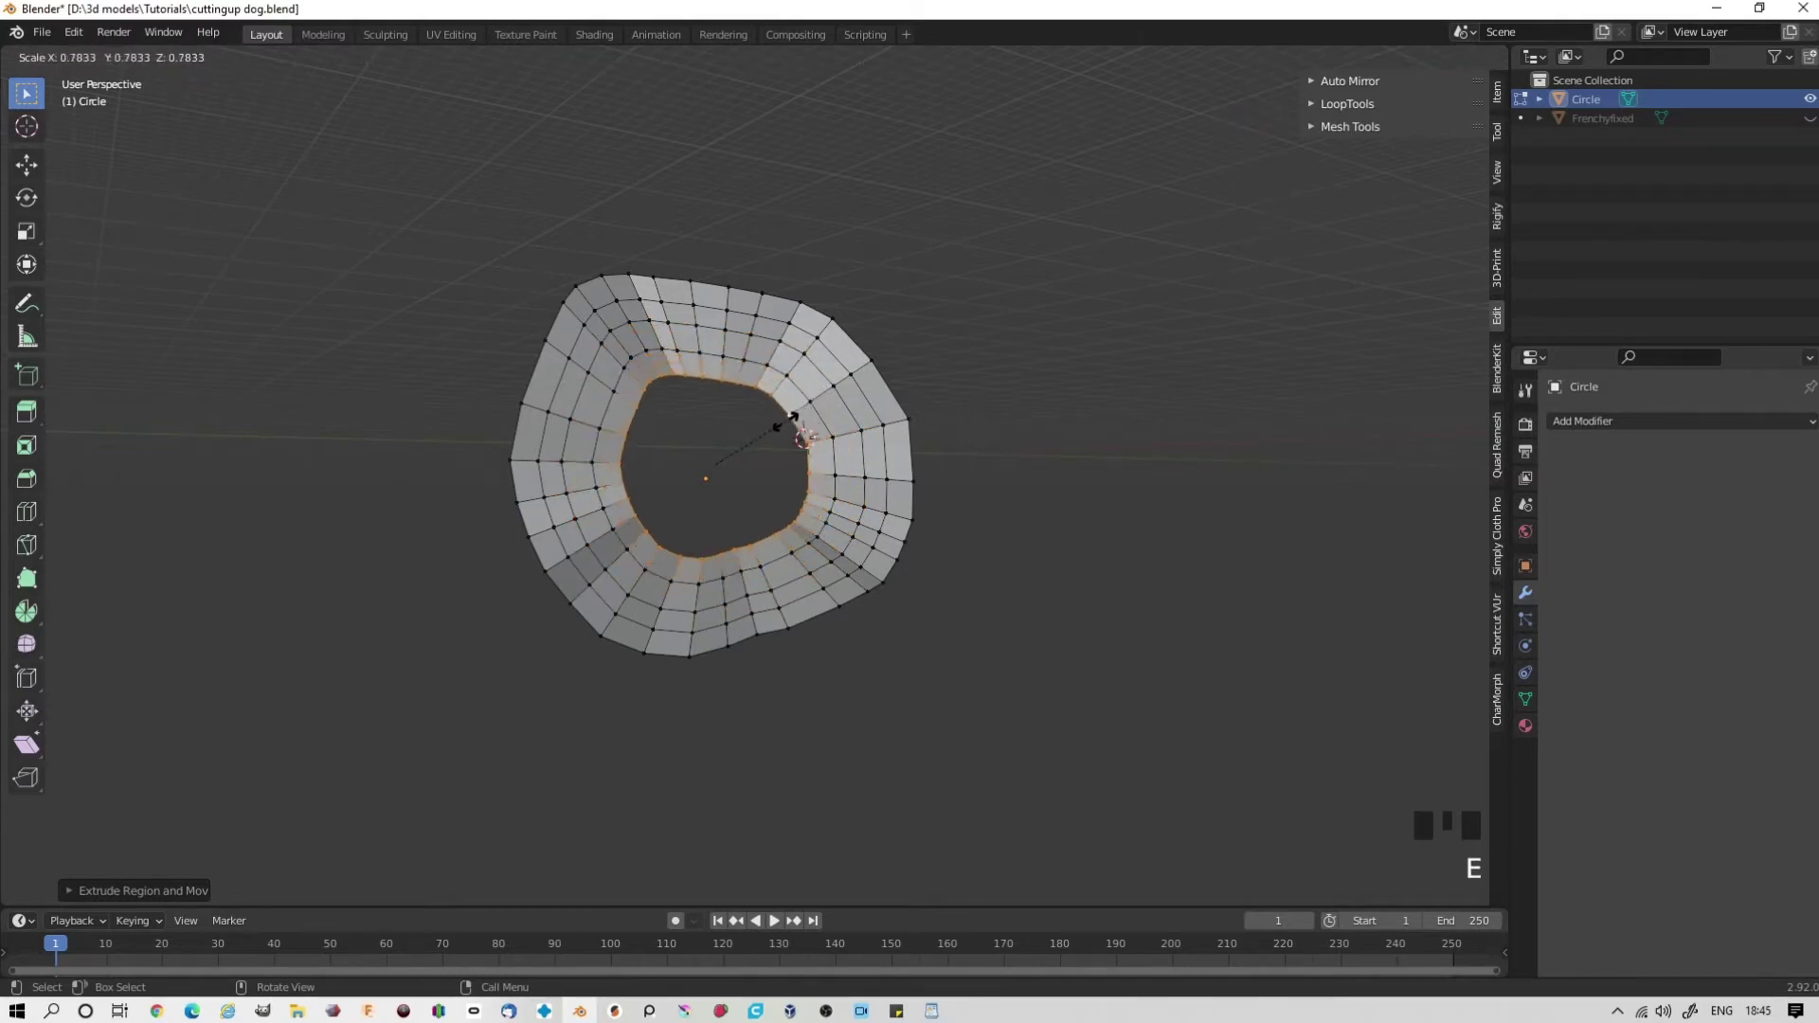
{"action": "key", "text": "Escape"}
{"action": "key", "text": "e"}
{"action": "key", "text": "s"}
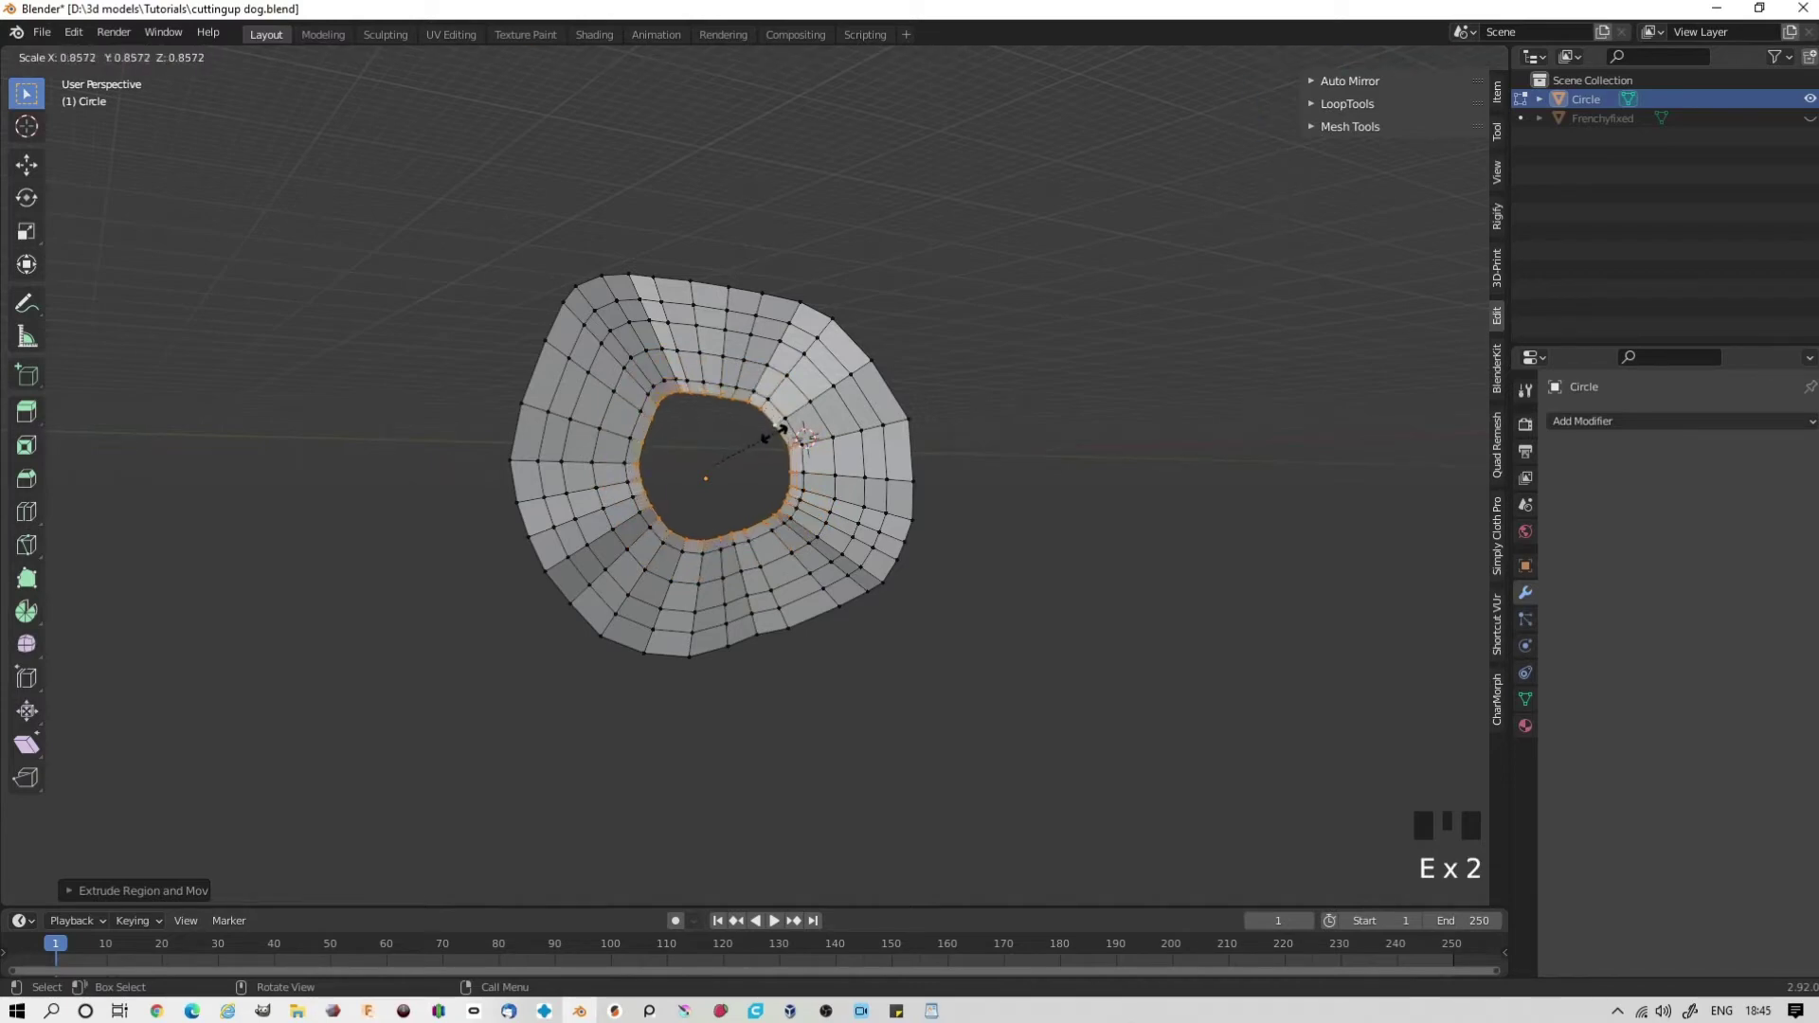
{"action": "left_click", "coordinate": [766, 428]}
- Extrude and shrink more inner rings, then merge the innermost loop At Center
{"action": "key", "text": "e"}
{"action": "key", "text": "s"}
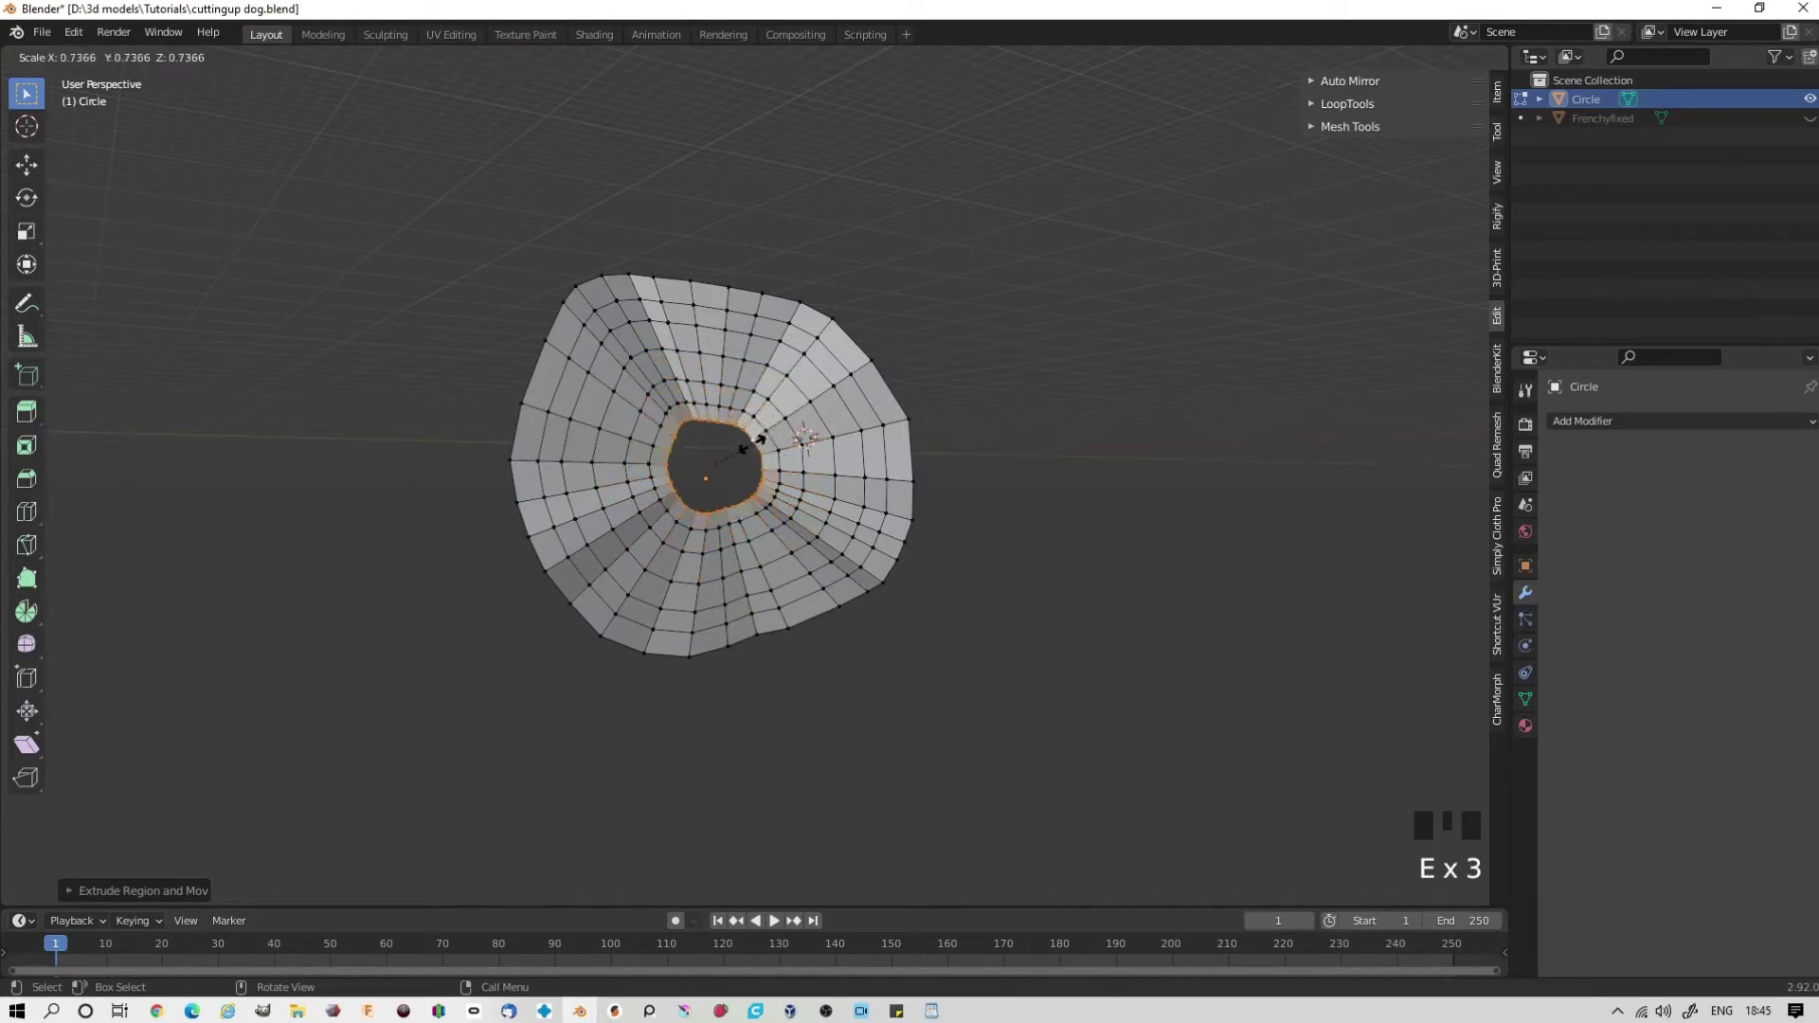
{"action": "left_click", "coordinate": [748, 447]}
{"action": "key", "text": "e"}
{"action": "key", "text": "s"}
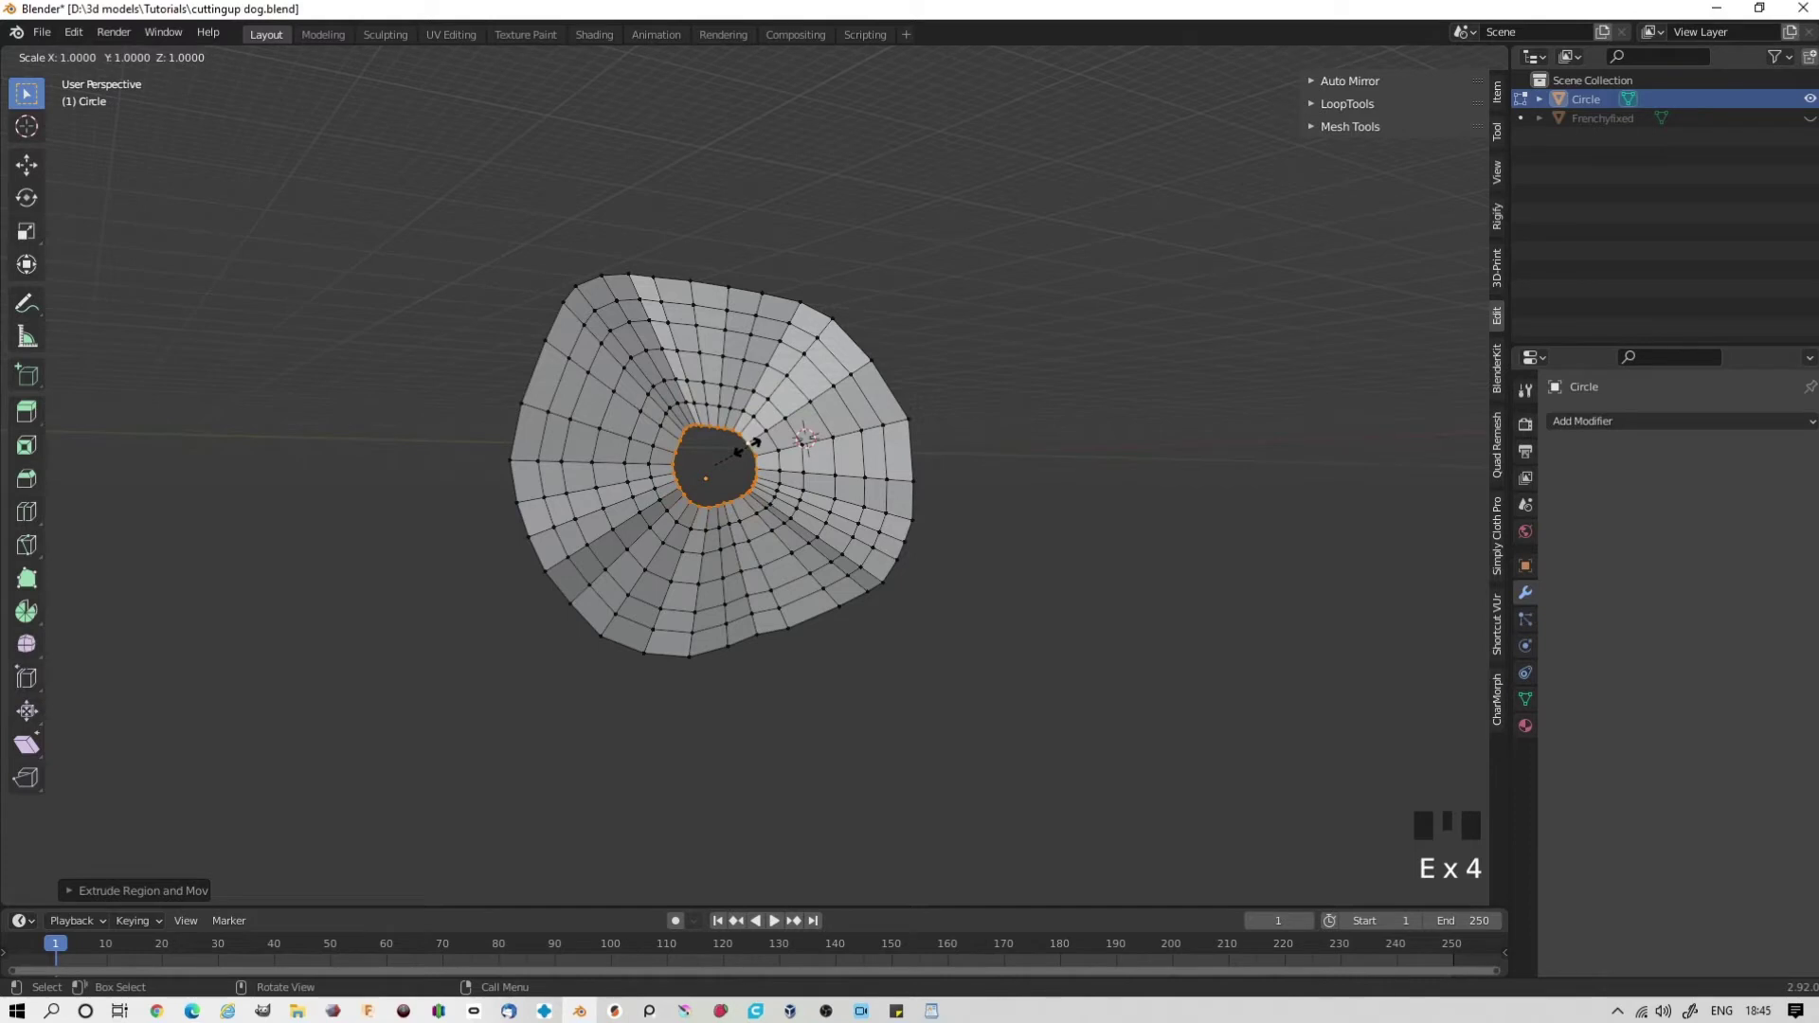
{"action": "left_click", "coordinate": [732, 456]}
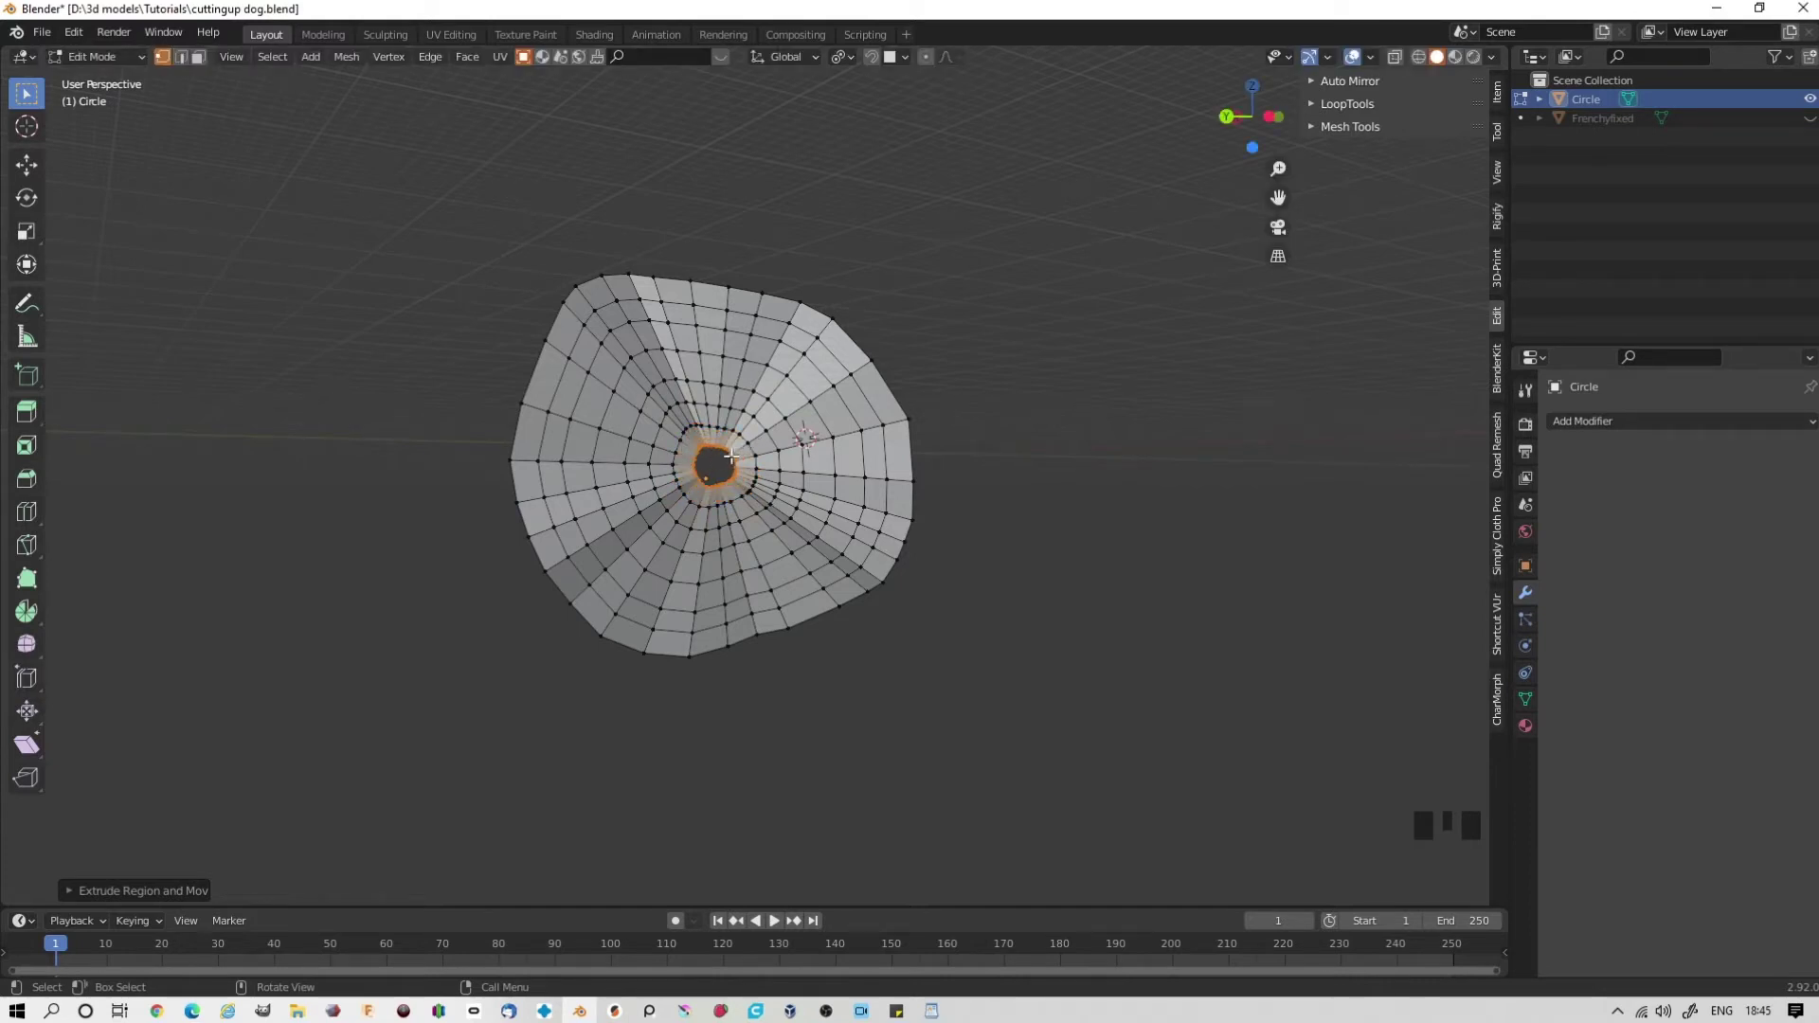
{"action": "key", "text": "e"}
{"action": "right_click", "coordinate": [731, 457]}
{"action": "key", "text": "m"}
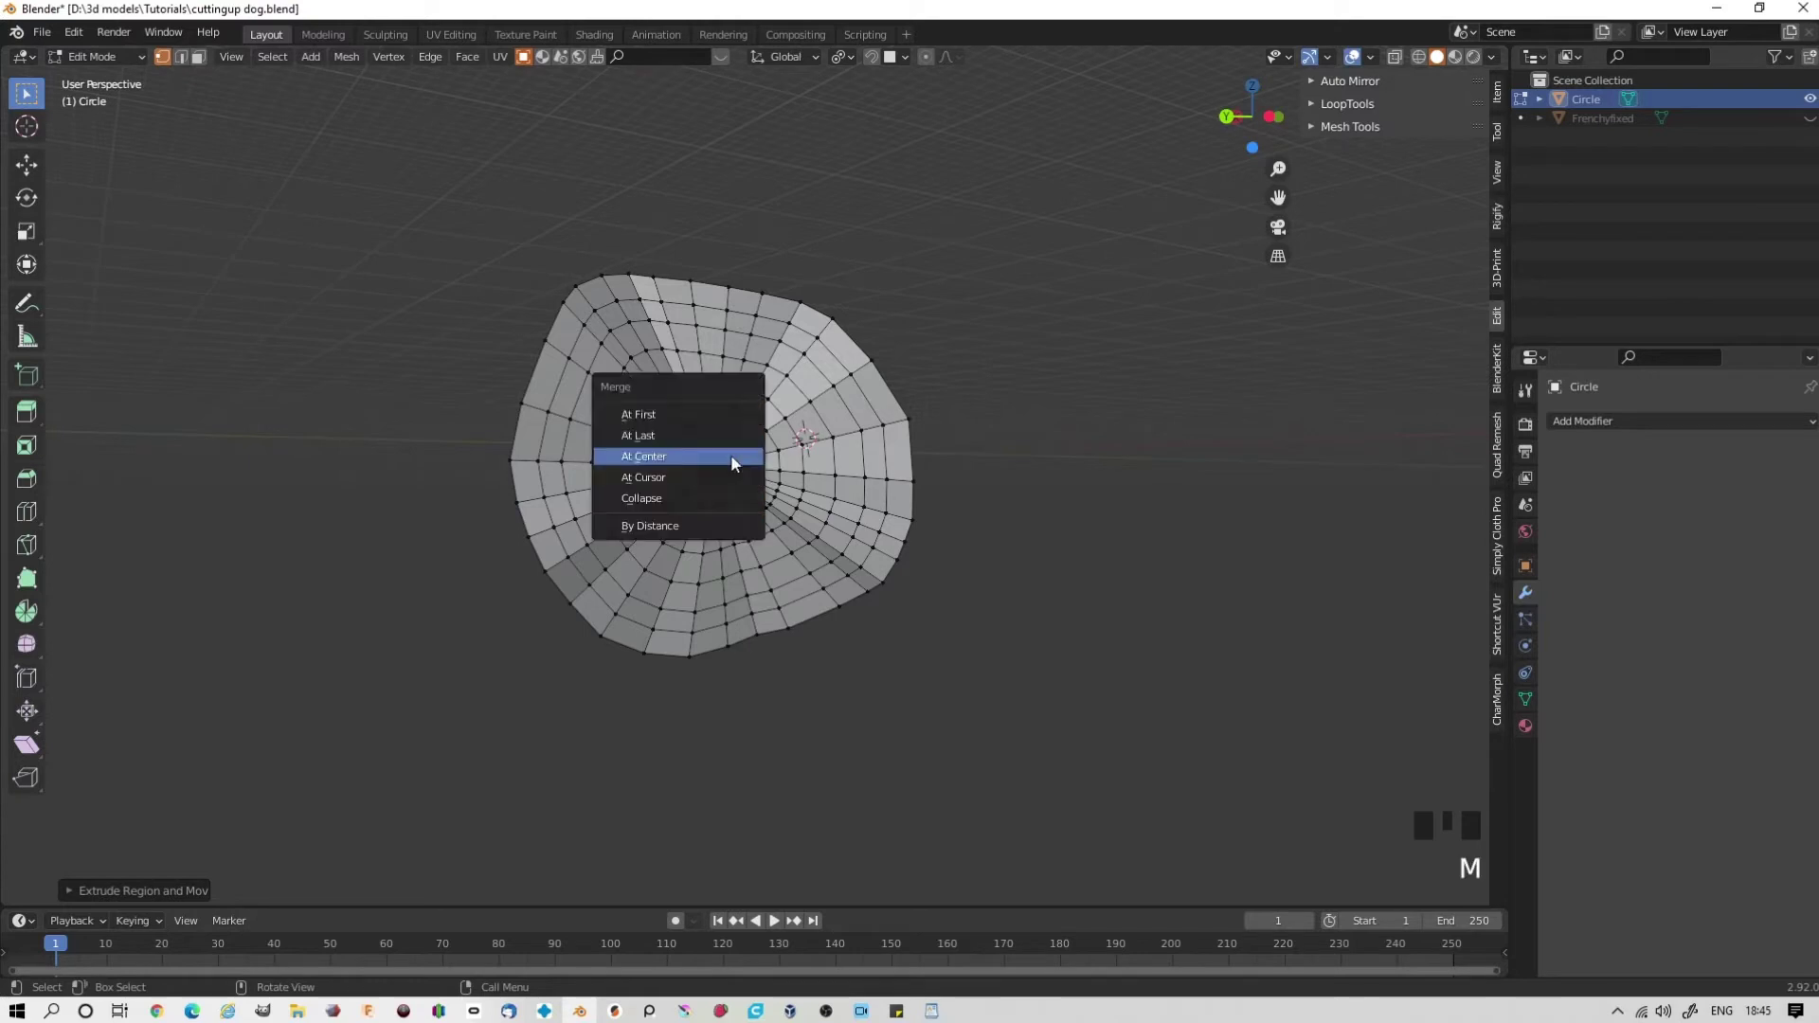
{"action": "left_click", "coordinate": [732, 459]}
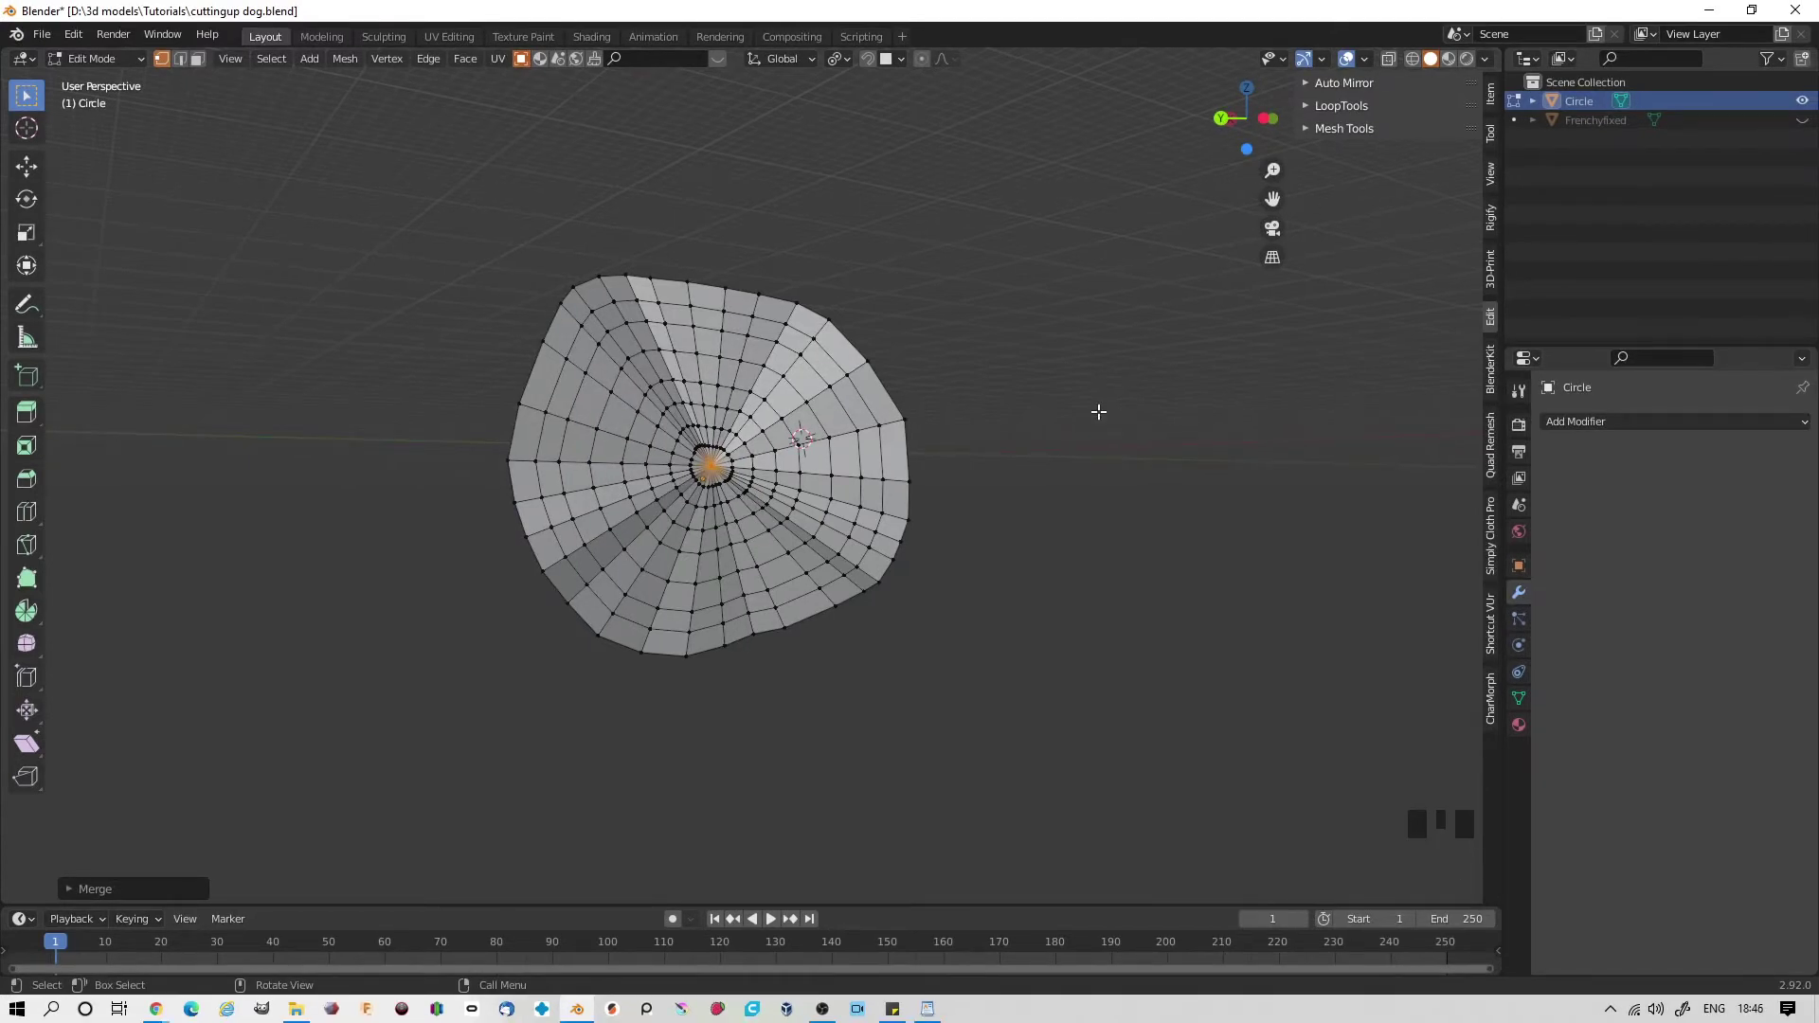
- Return to Object Mode, unhide Frenchyfixed, and select the Circle then the dog
{"action": "key", "text": "Tab"}
{"action": "middle_click_drag", "start_coordinate": [1074, 415], "coordinate": [1151, 438]}
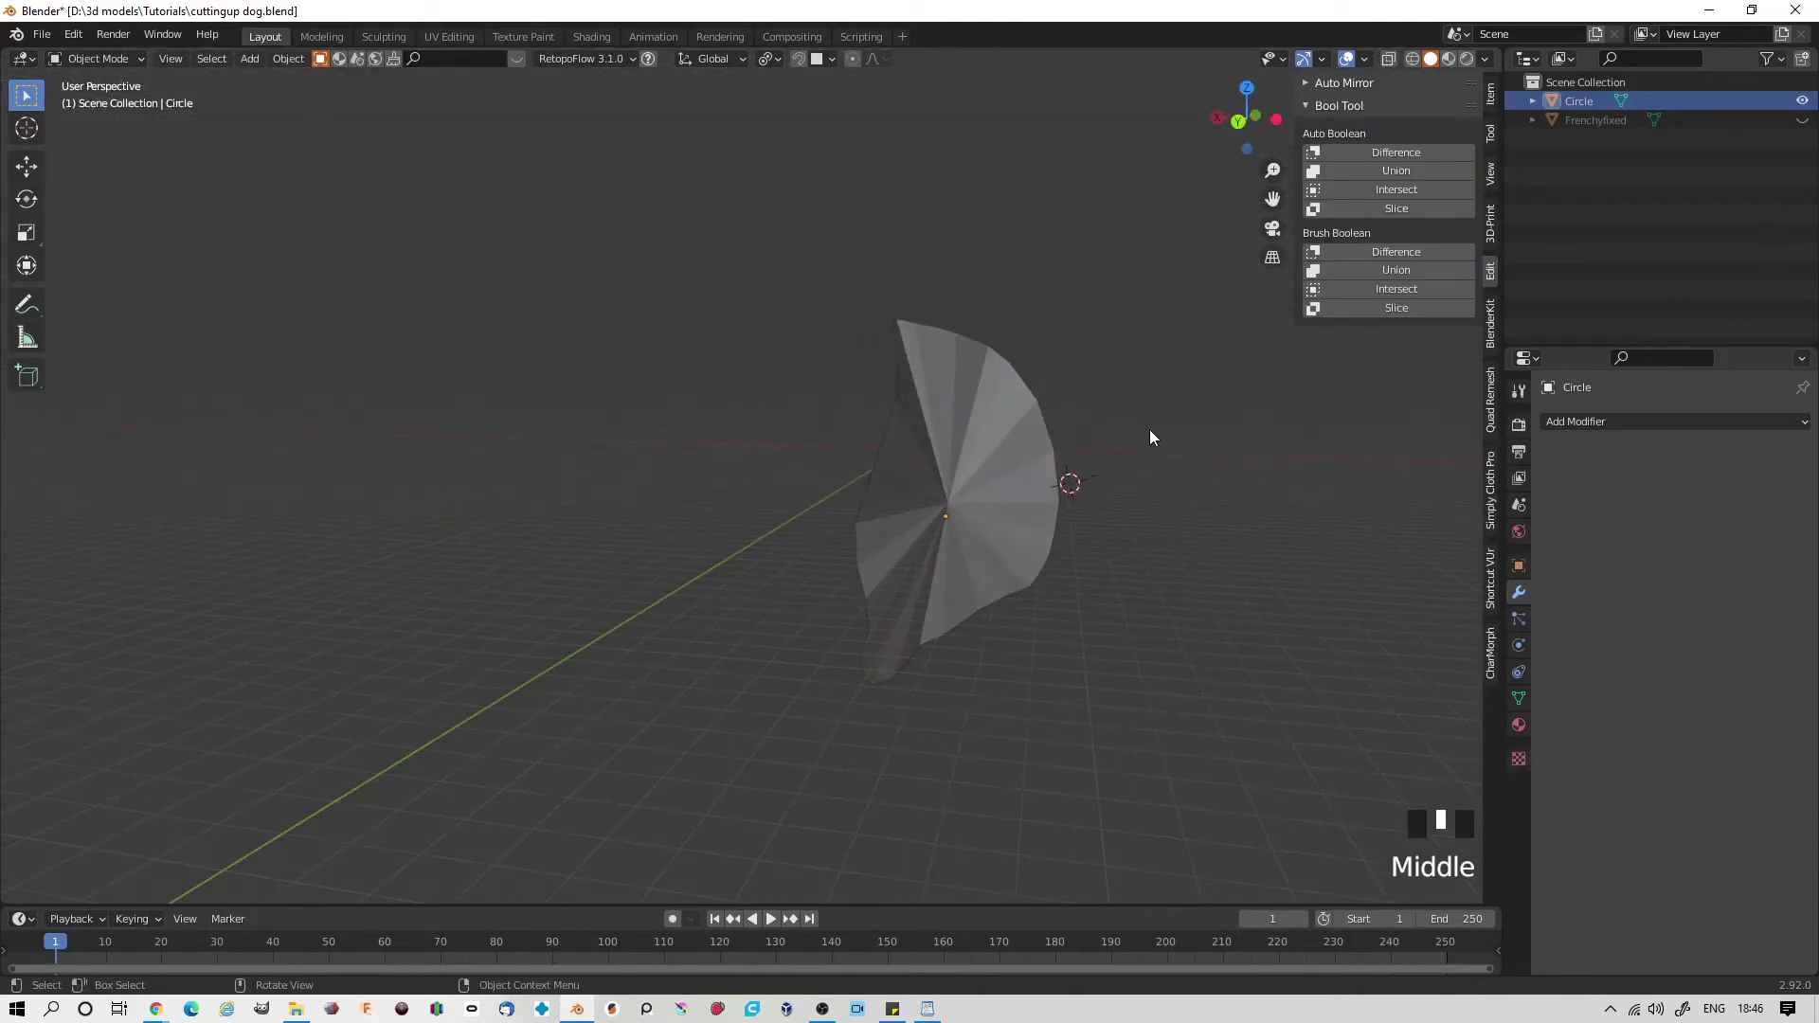
{"action": "left_click", "coordinate": [1803, 121]}
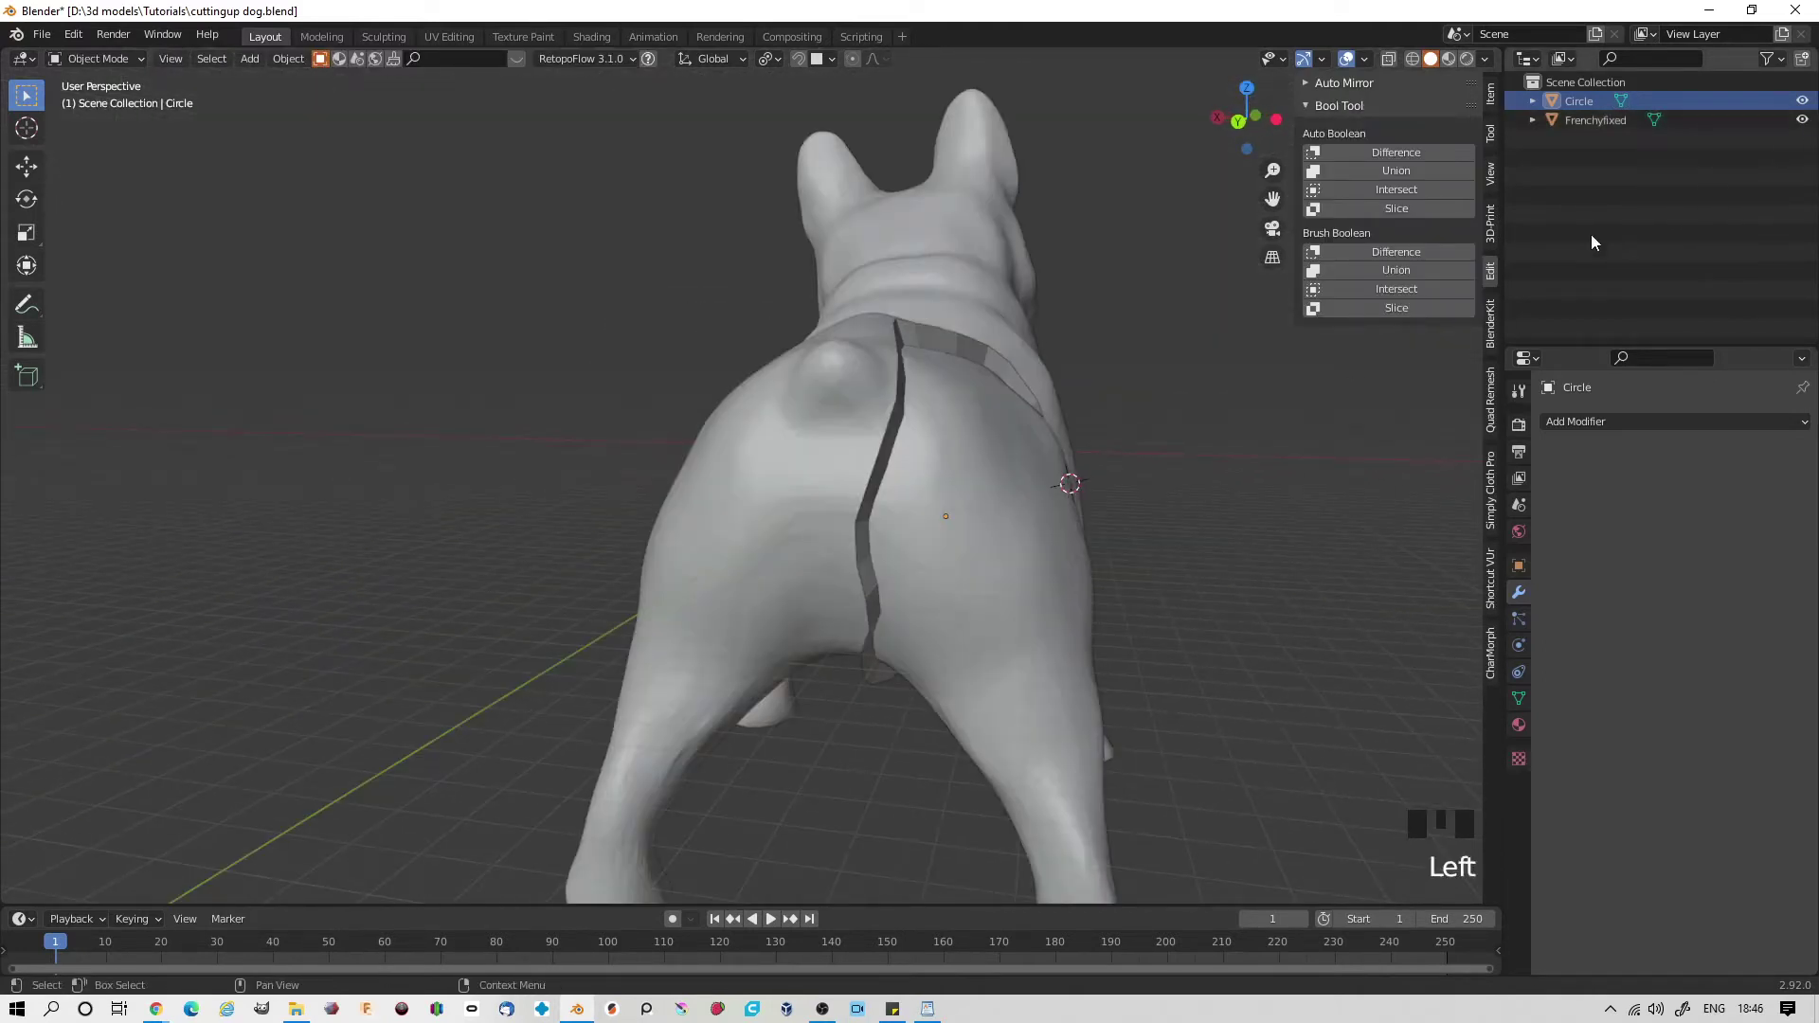
{"action": "left_click", "coordinate": [861, 517]}
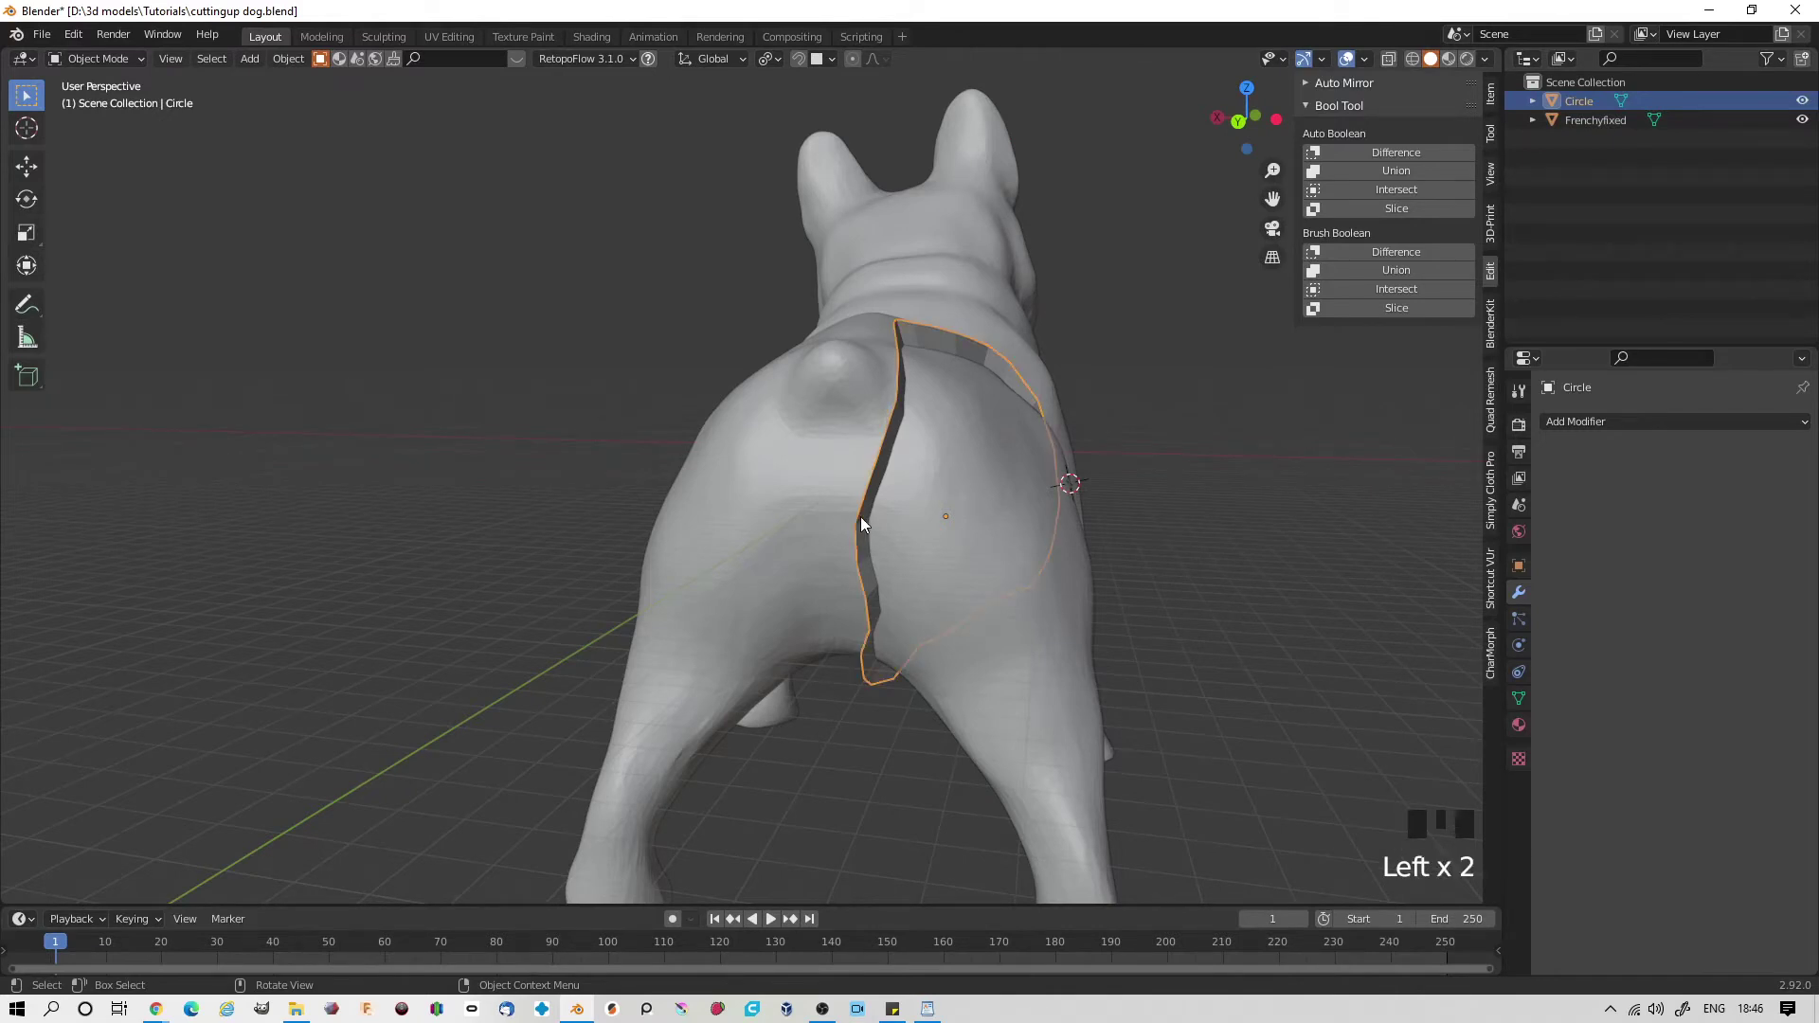
{"action": "left_click", "coordinate": [725, 464], "text": "shift"}
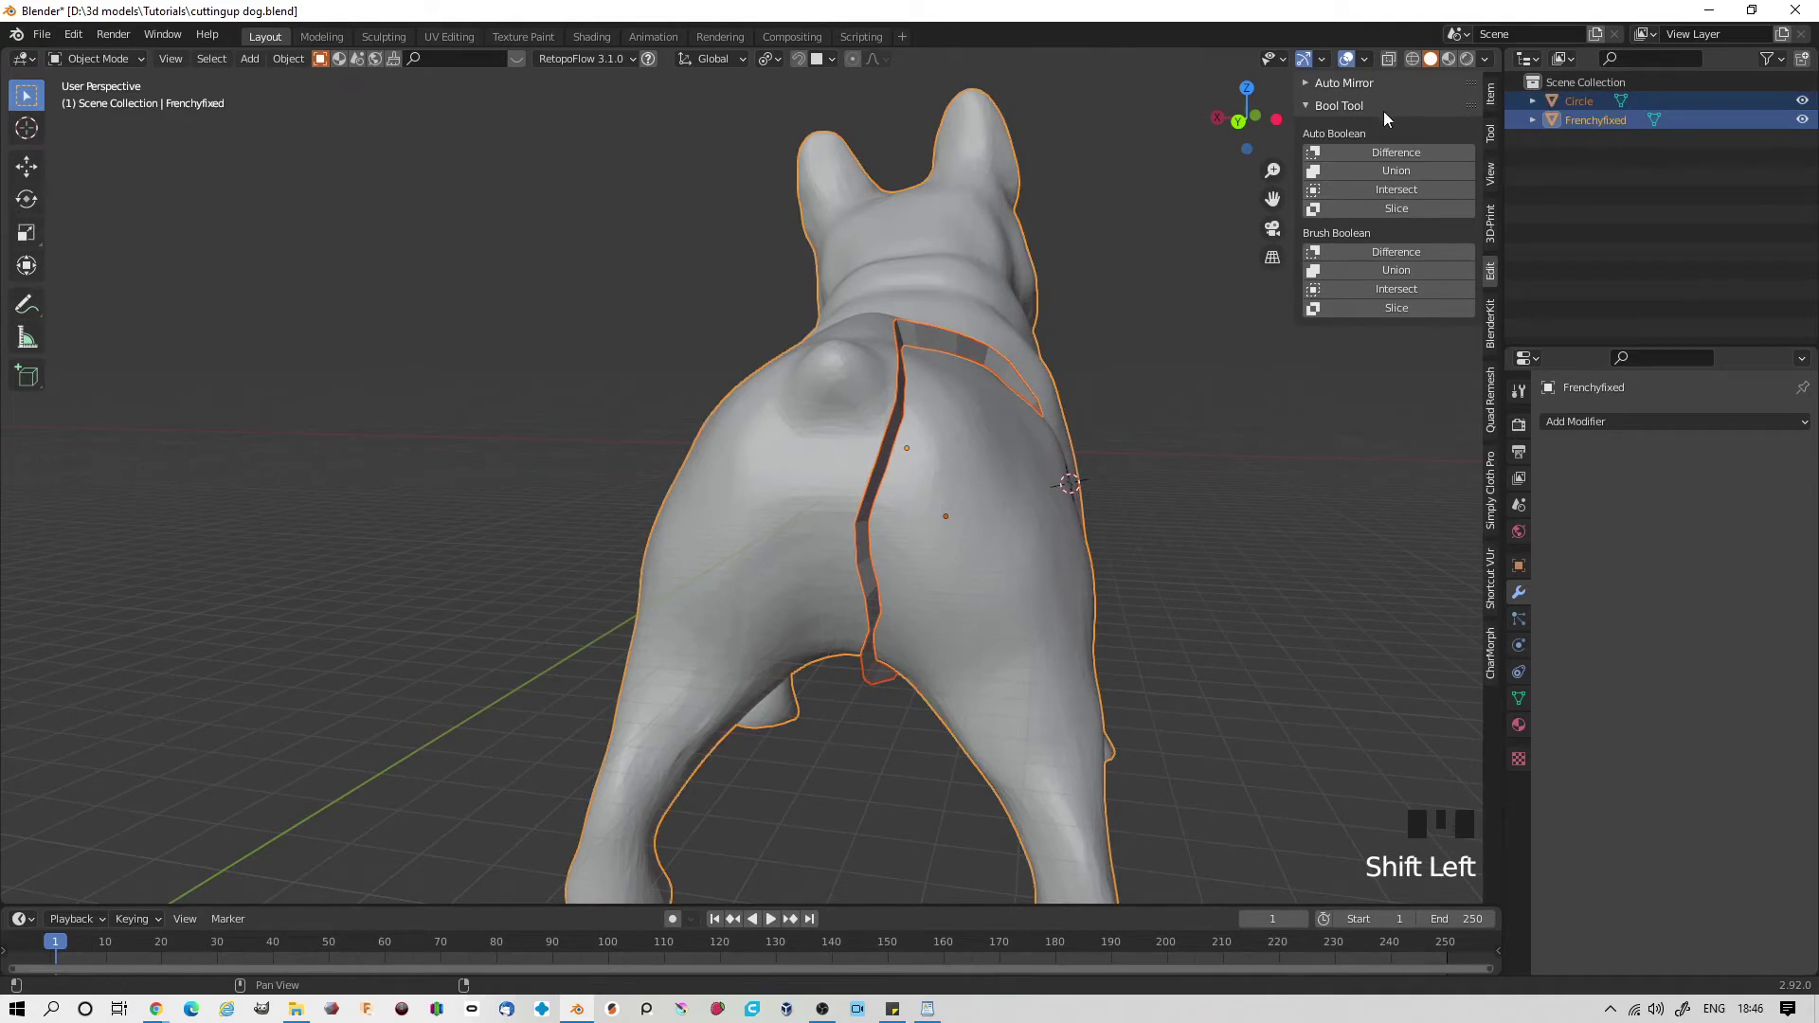
- Slice the dog with the Circle cutter and move the rear piece away
{"action": "left_click", "coordinate": [1392, 209]}
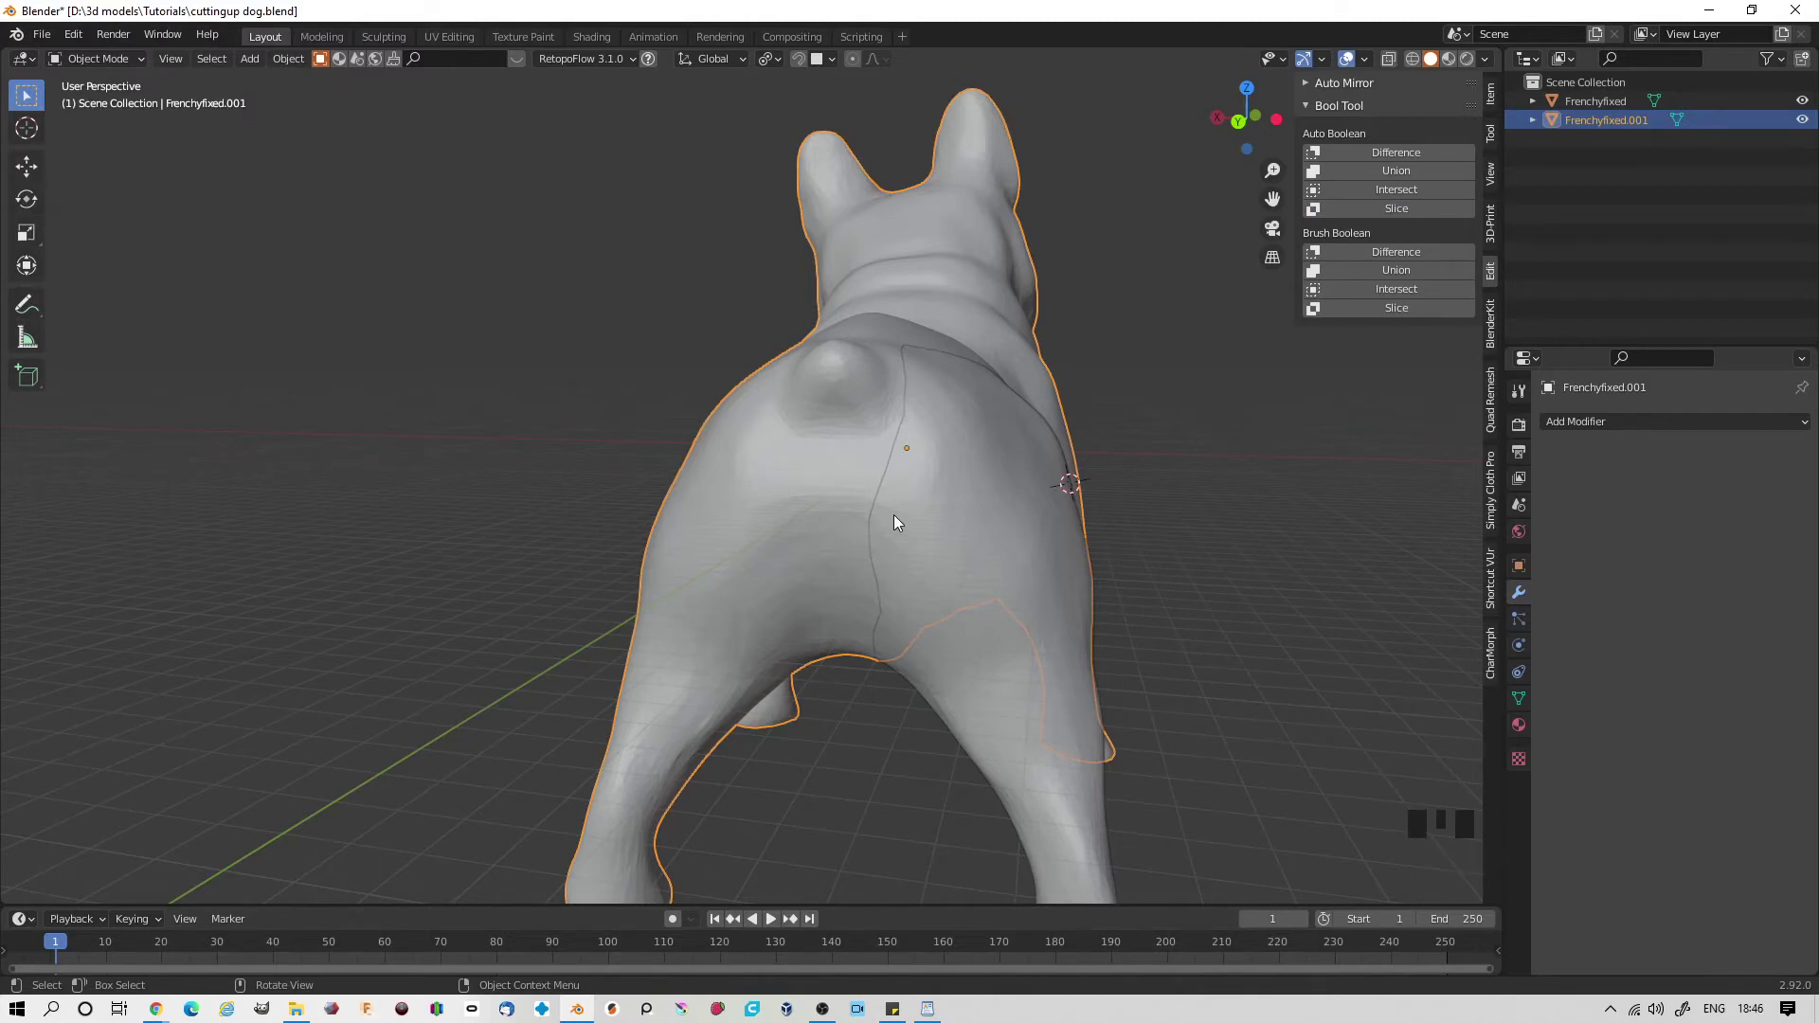
{"action": "left_click", "coordinate": [942, 512]}
{"action": "key", "text": "g"}
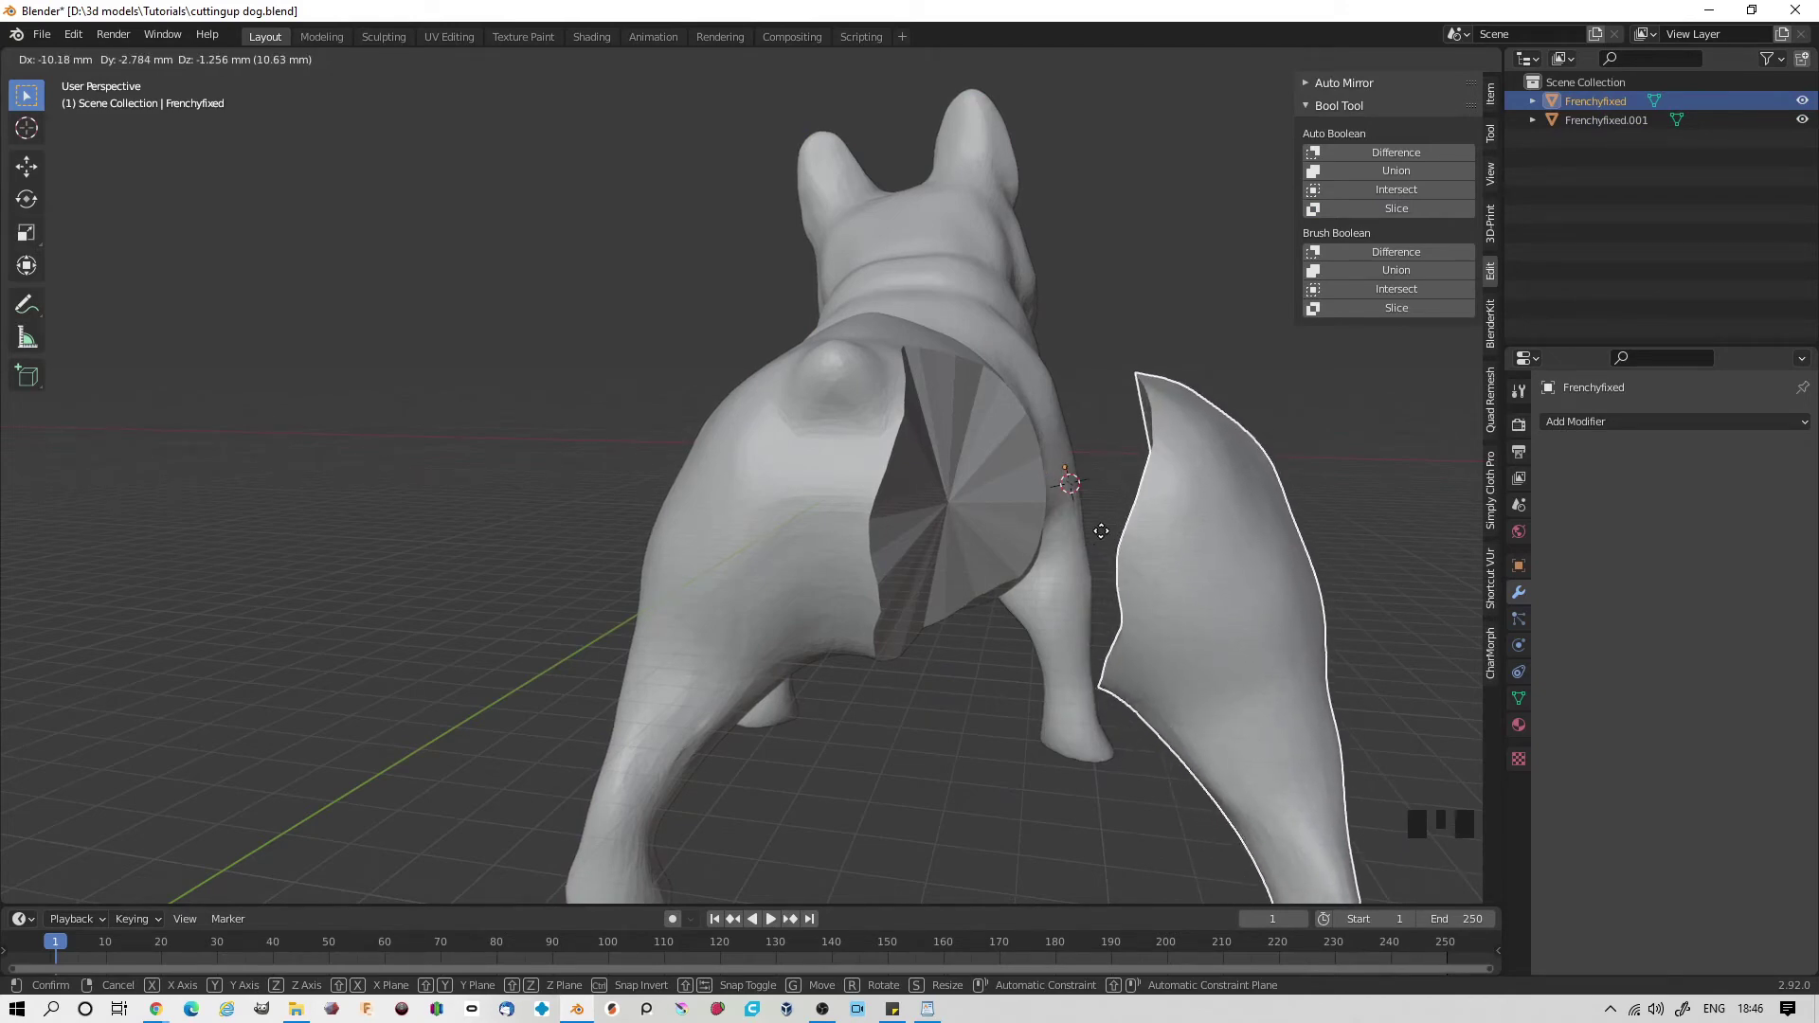
- Cancel the leg move, undo the cut, collapse Bool Tool, and select the Circle cutter
{"action": "right_click", "coordinate": [1100, 530]}
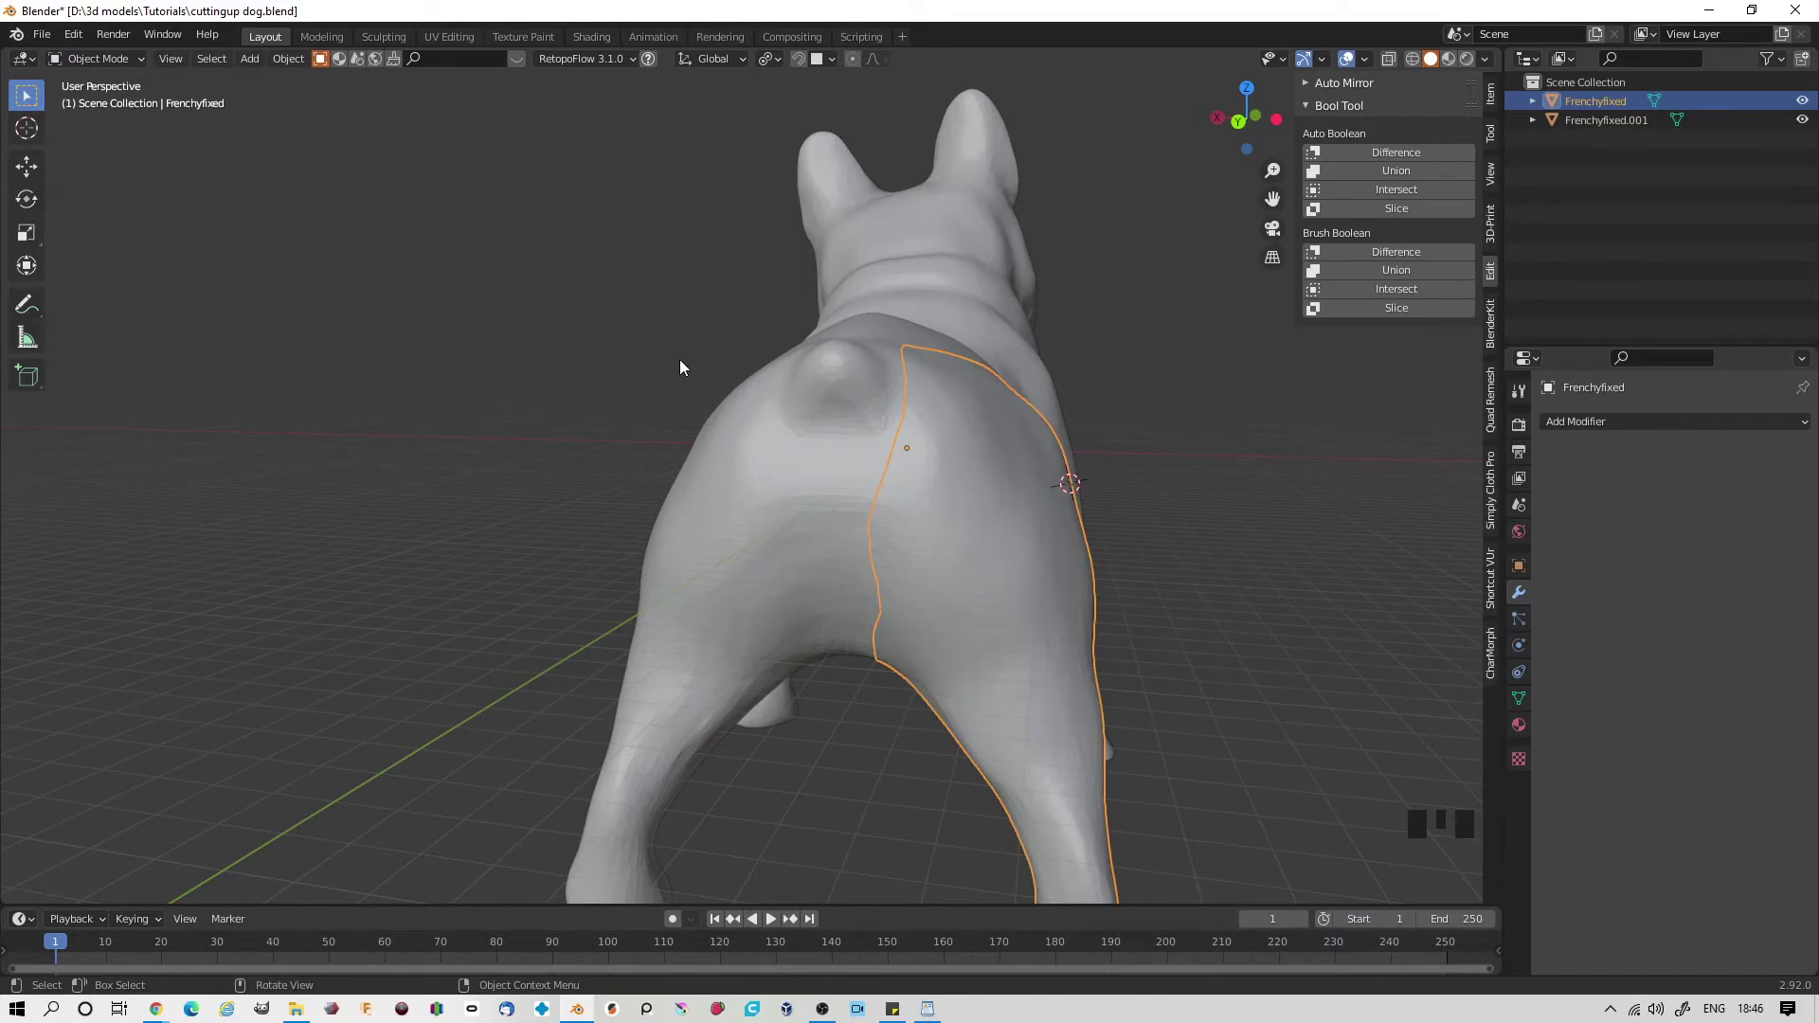
{"action": "key", "text": "ctrl+z"}
{"action": "key", "text": "ctrl+z"}
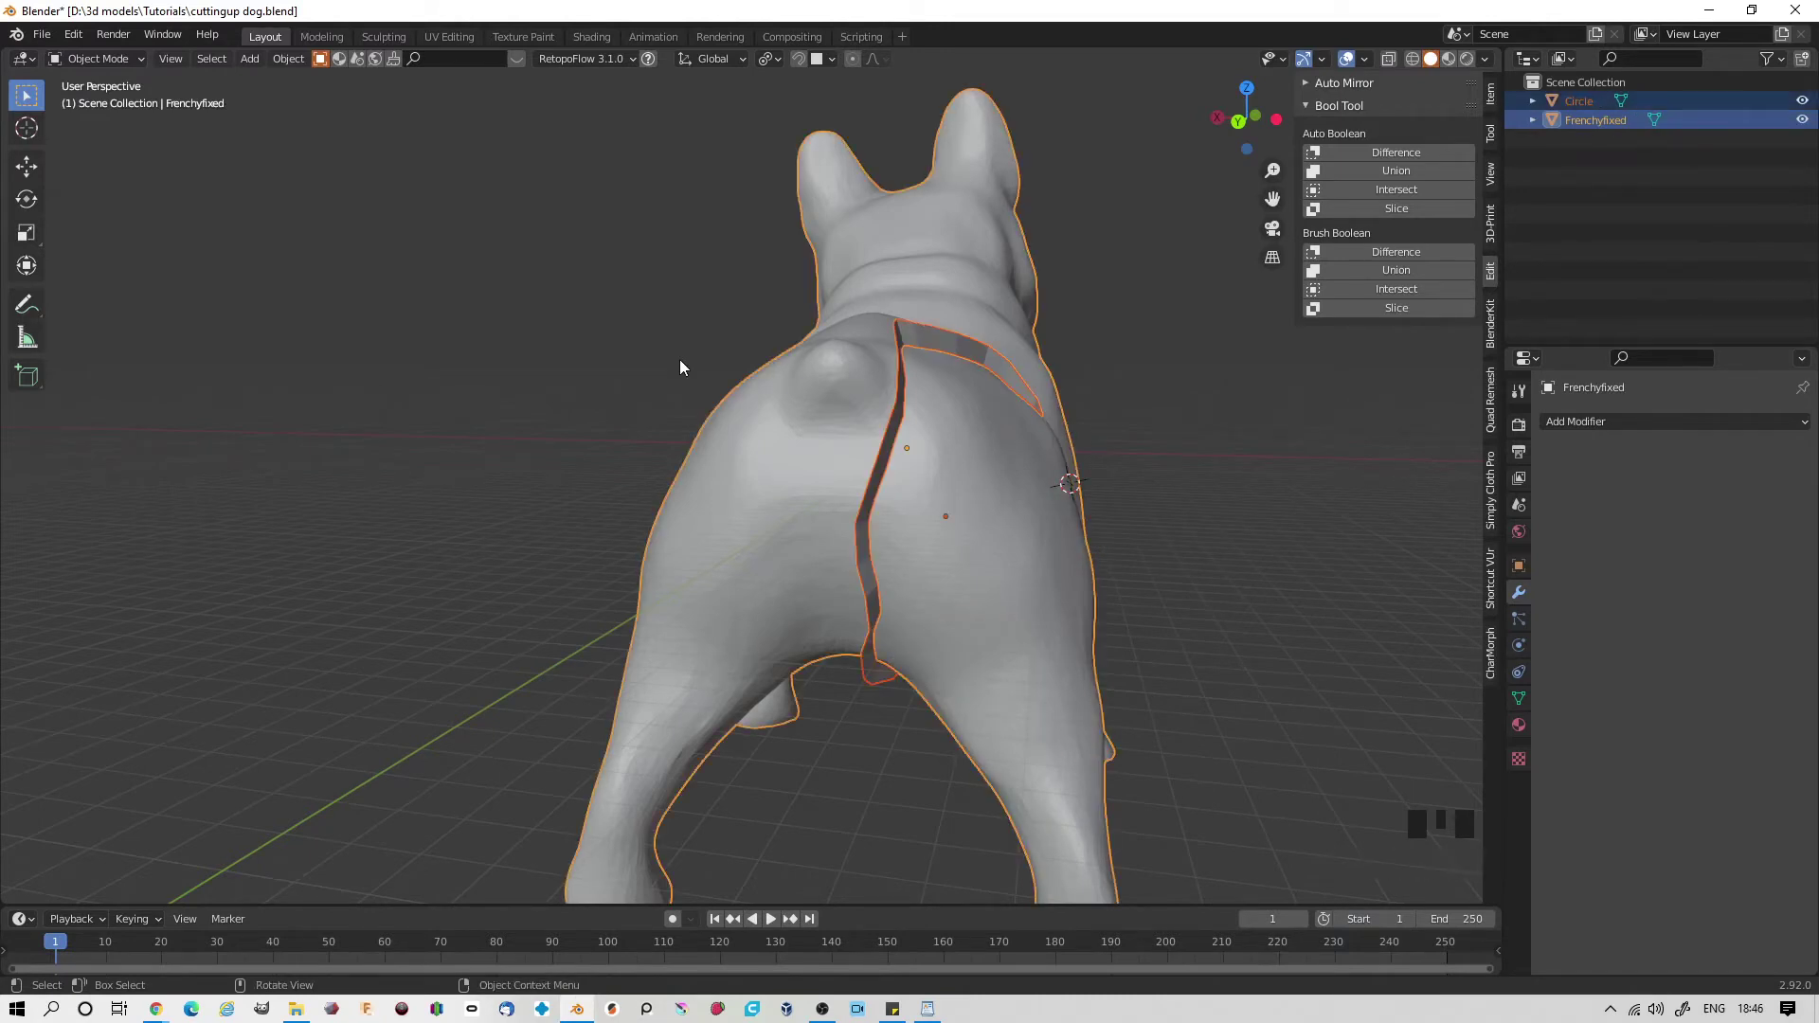
{"action": "left_click", "coordinate": [703, 397]}
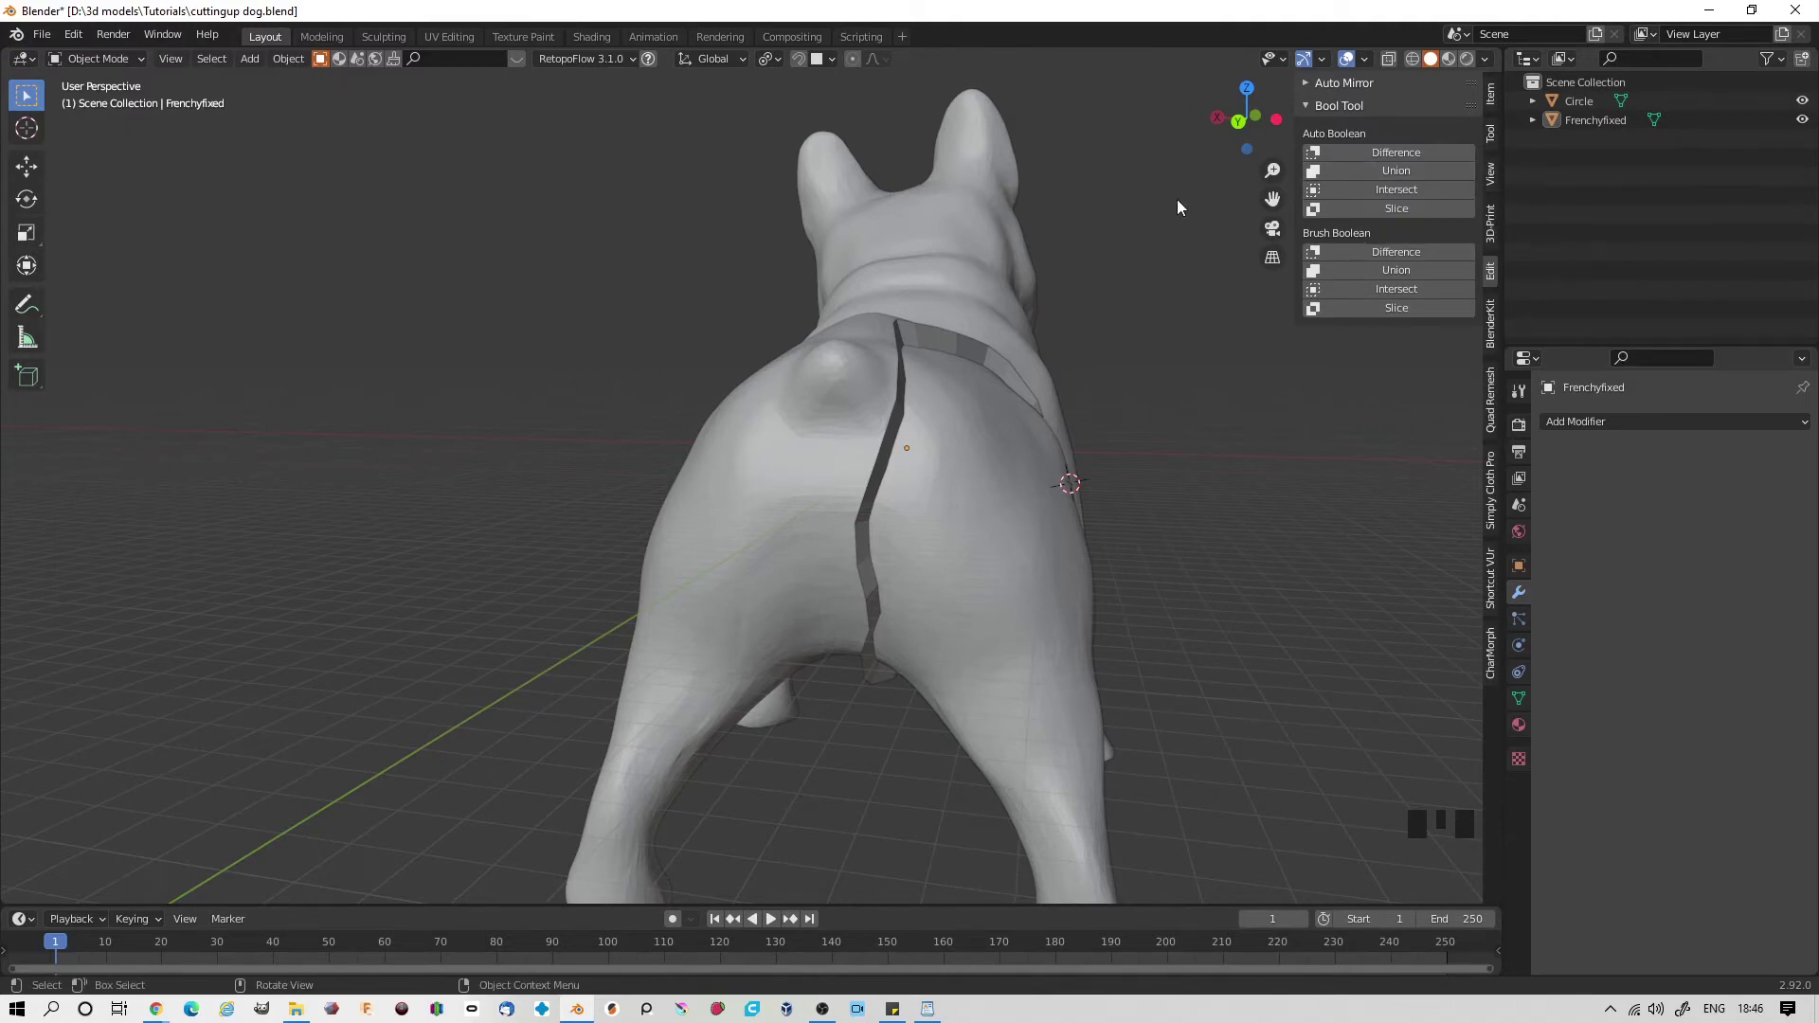
{"action": "left_click", "coordinate": [1327, 106]}
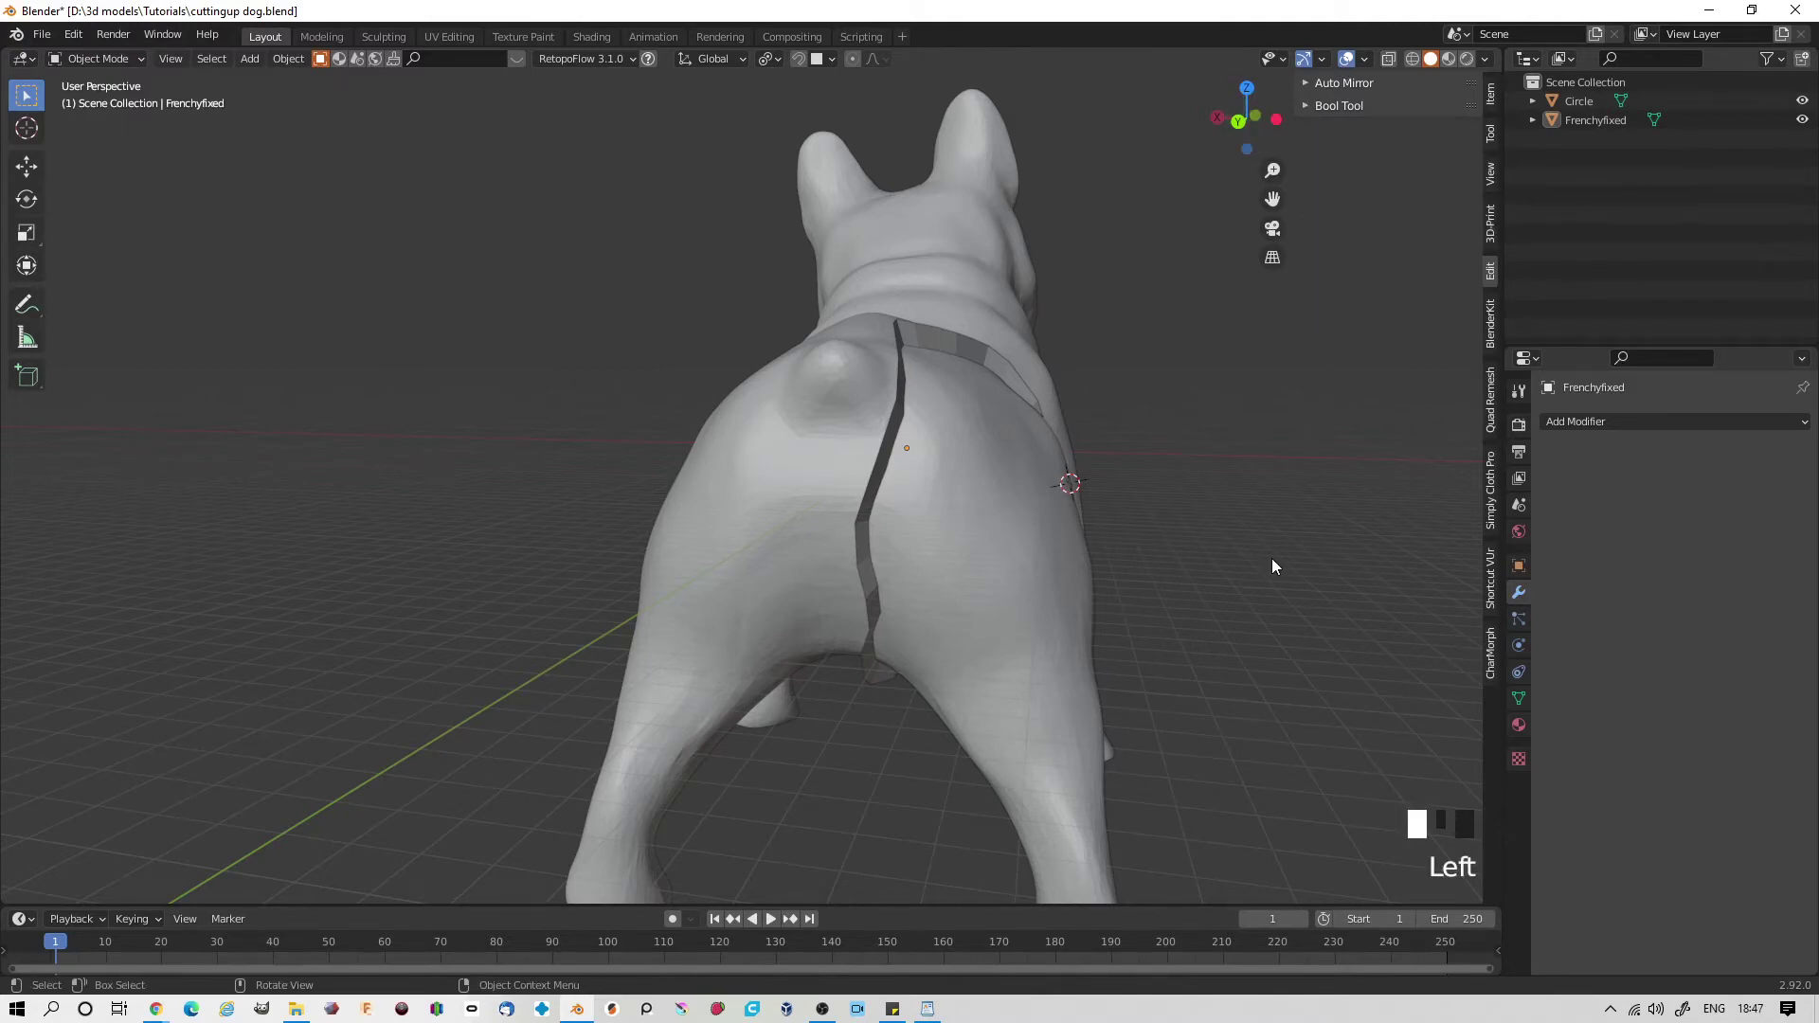
{"action": "left_click", "coordinate": [1055, 553]}
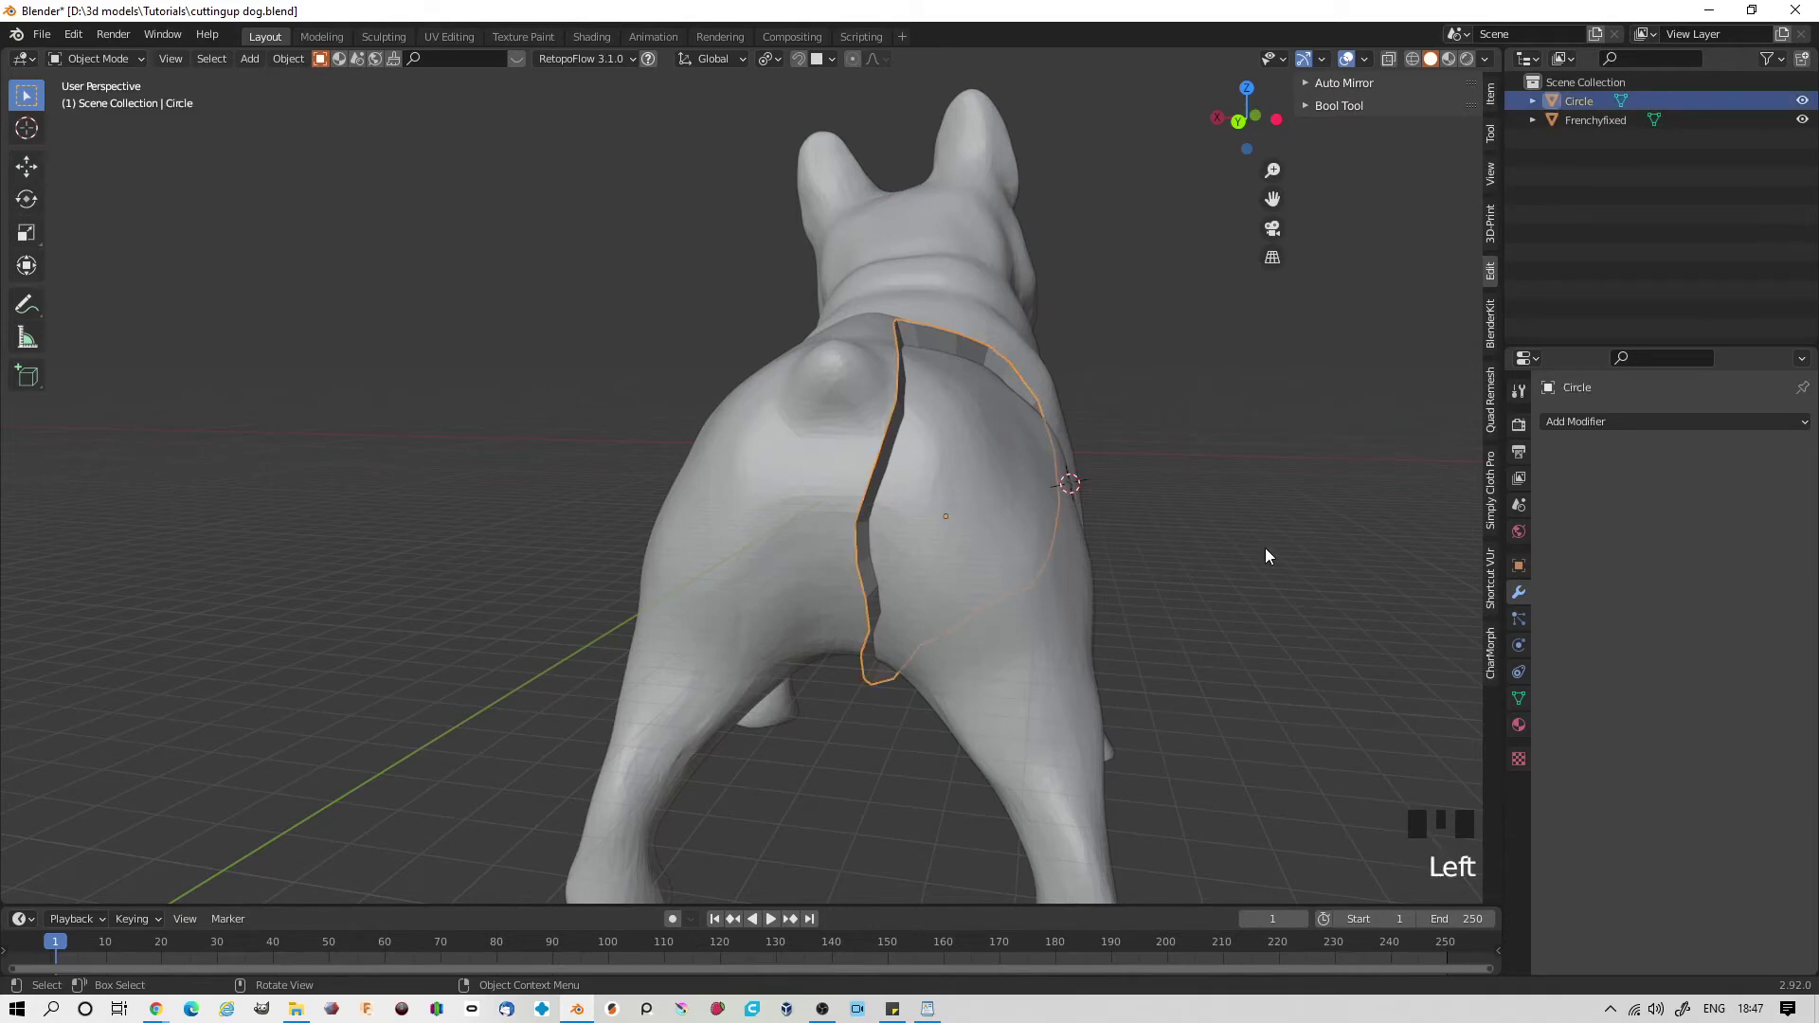
- Add a Subdivision Surface modifier at viewport level 4 to the Circle and apply it
{"action": "left_click", "coordinate": [1607, 422]}
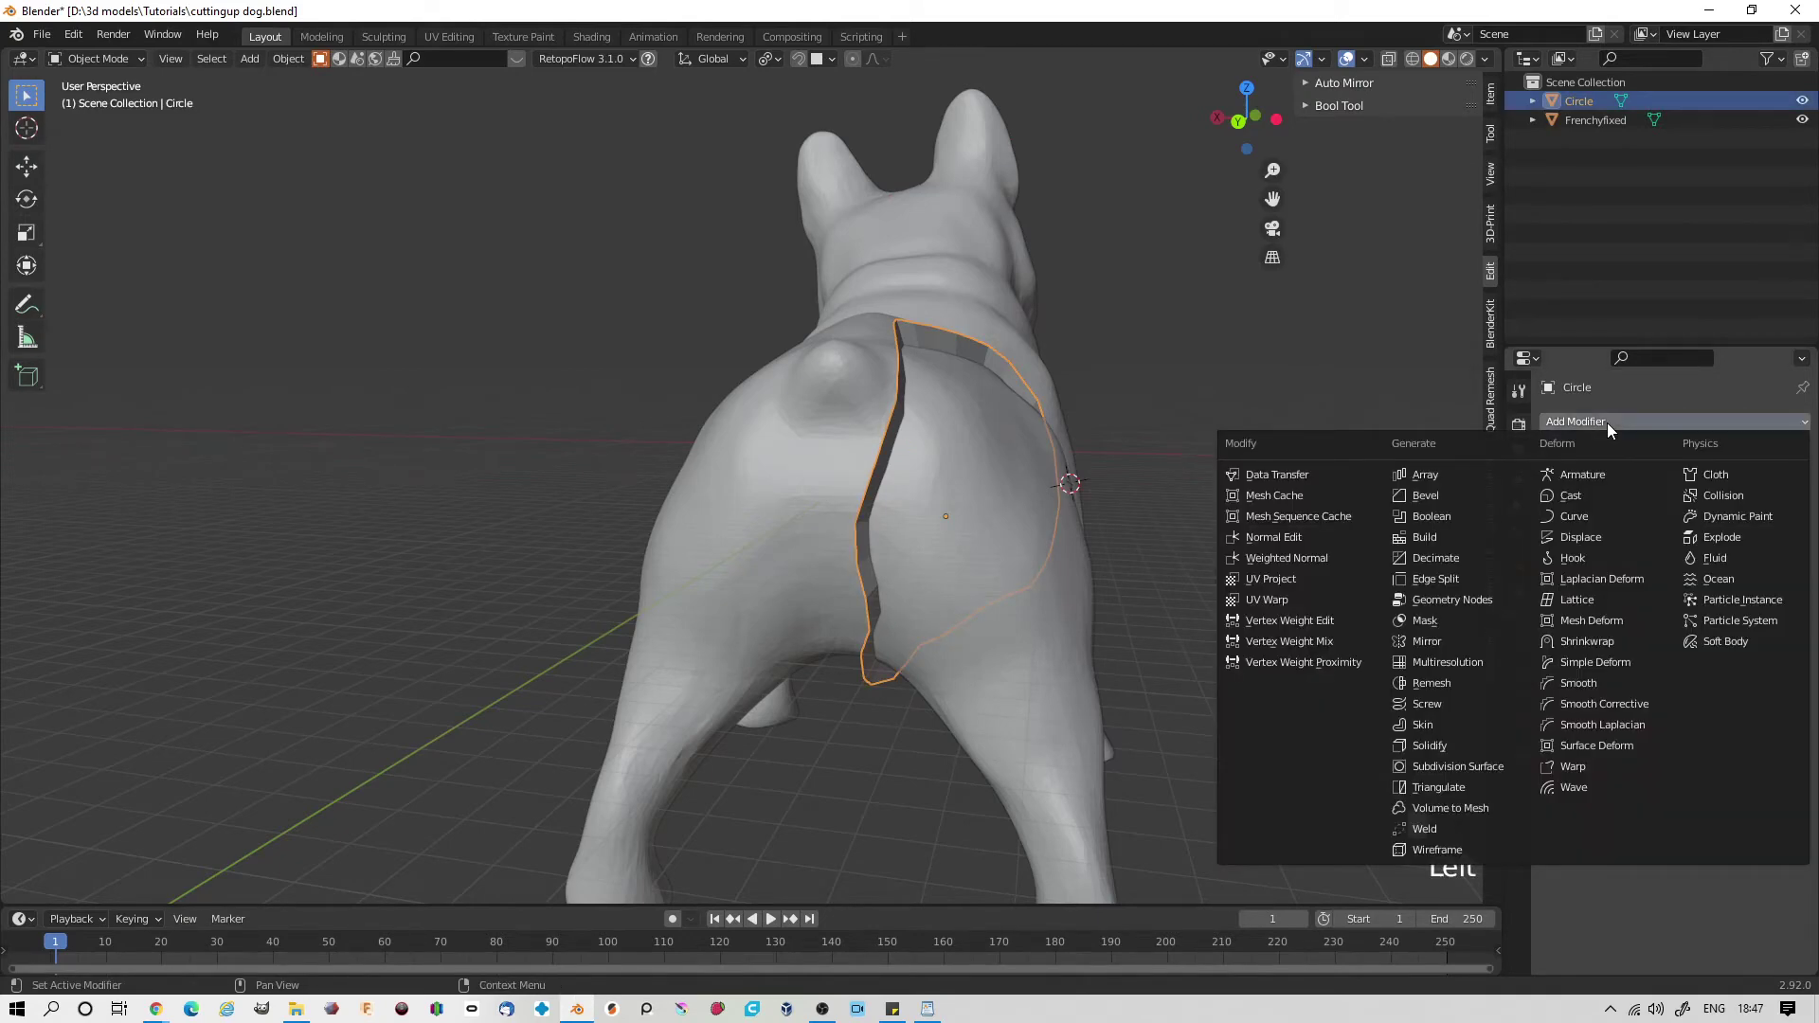
{"action": "left_click", "coordinate": [1480, 767]}
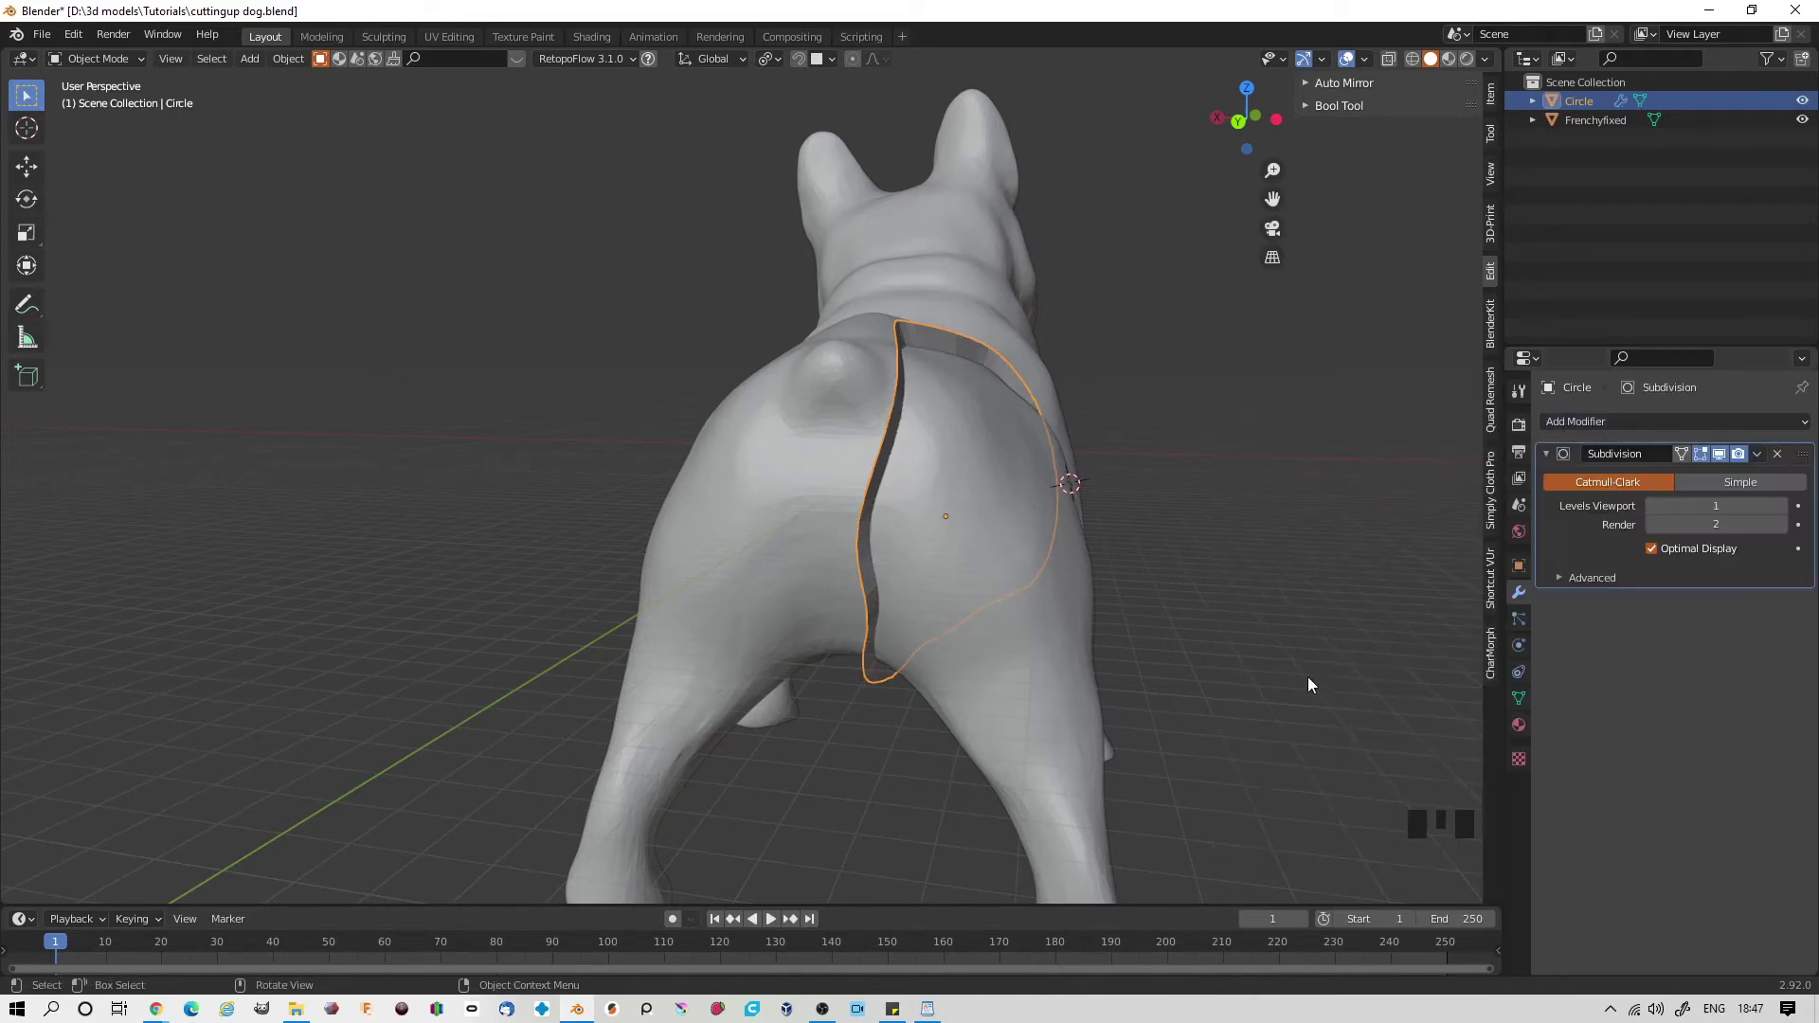
{"action": "left_click", "coordinate": [1781, 506]}
{"action": "left_click", "coordinate": [1781, 506]}
{"action": "left_click", "coordinate": [1781, 506]}
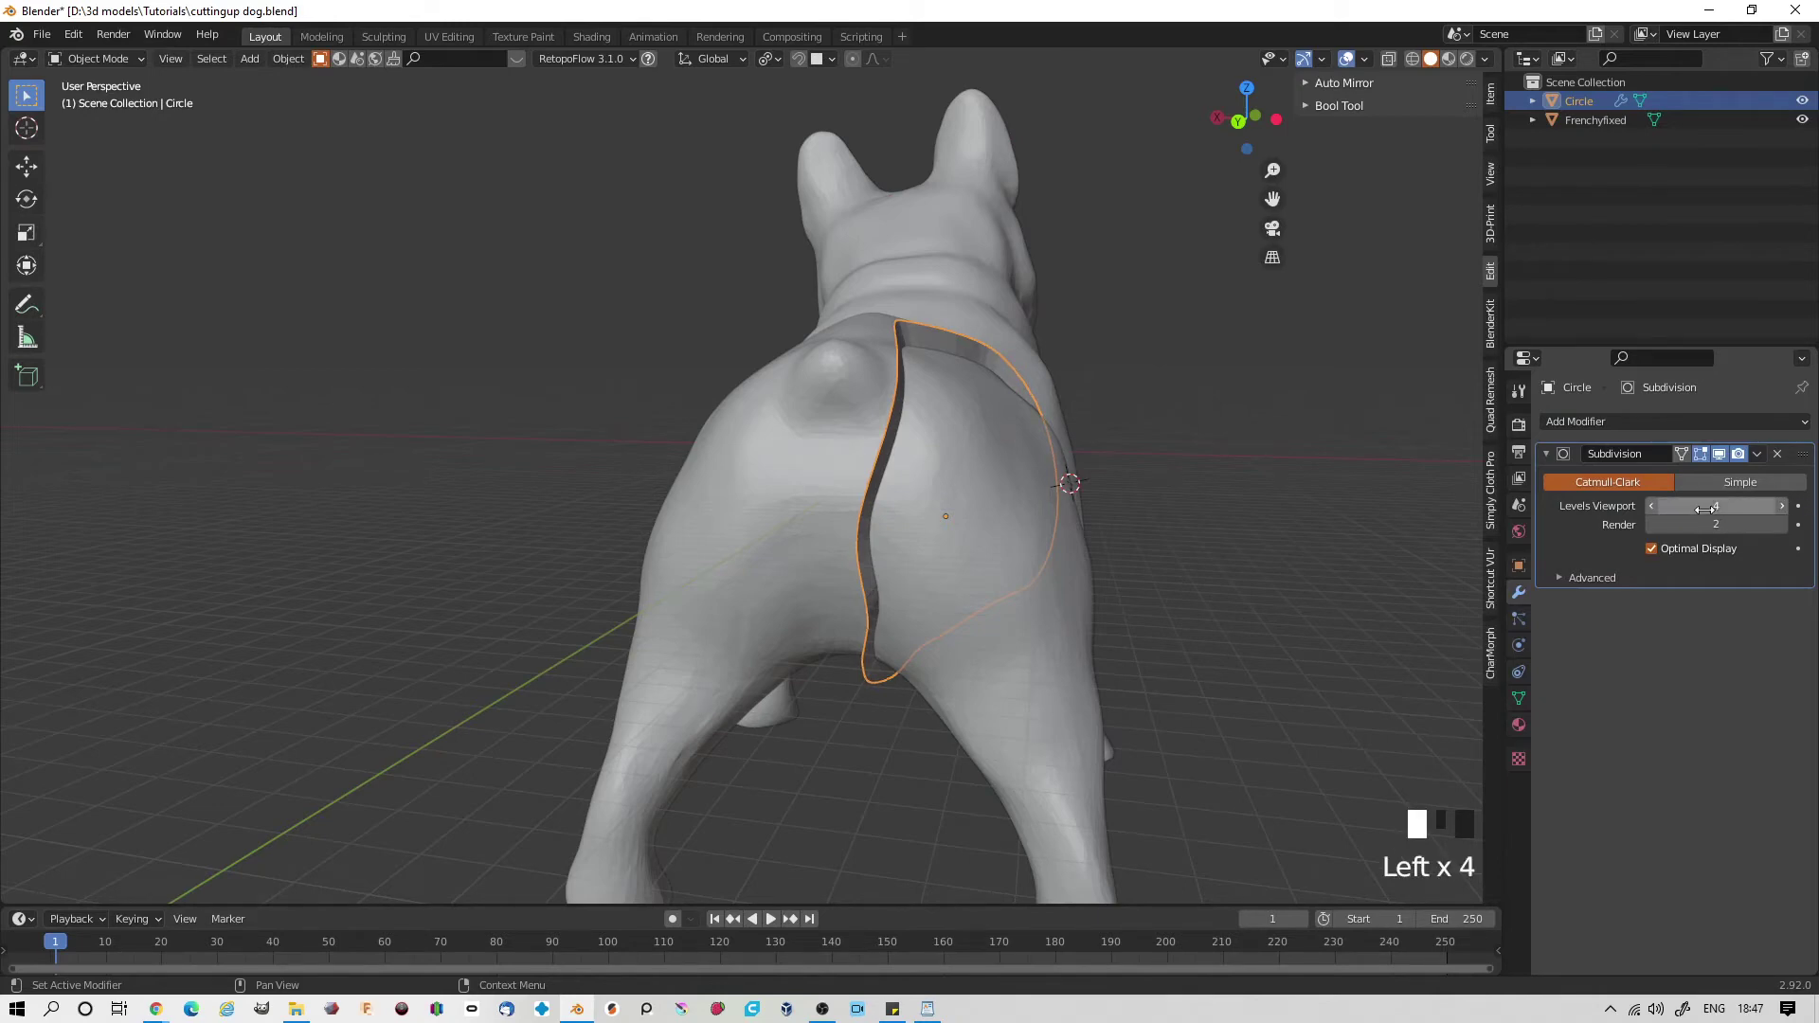
{"action": "left_click", "coordinate": [1758, 453]}
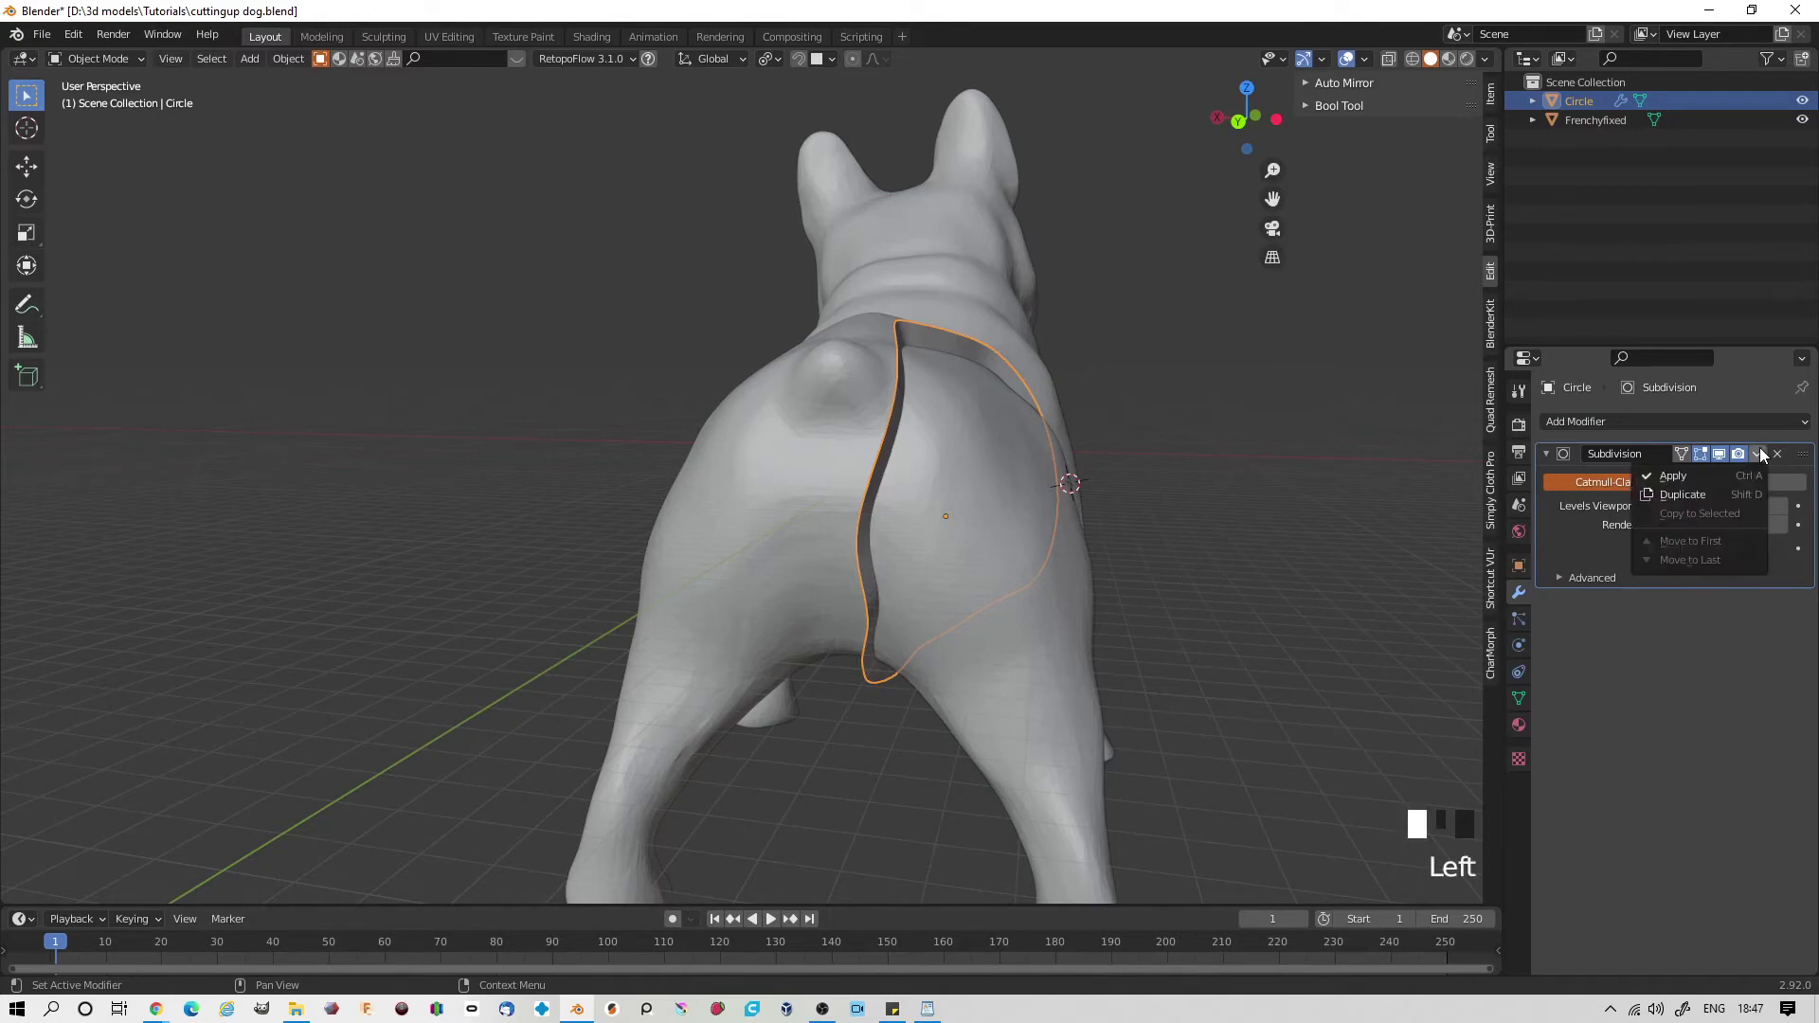
{"action": "left_click", "coordinate": [1702, 473]}
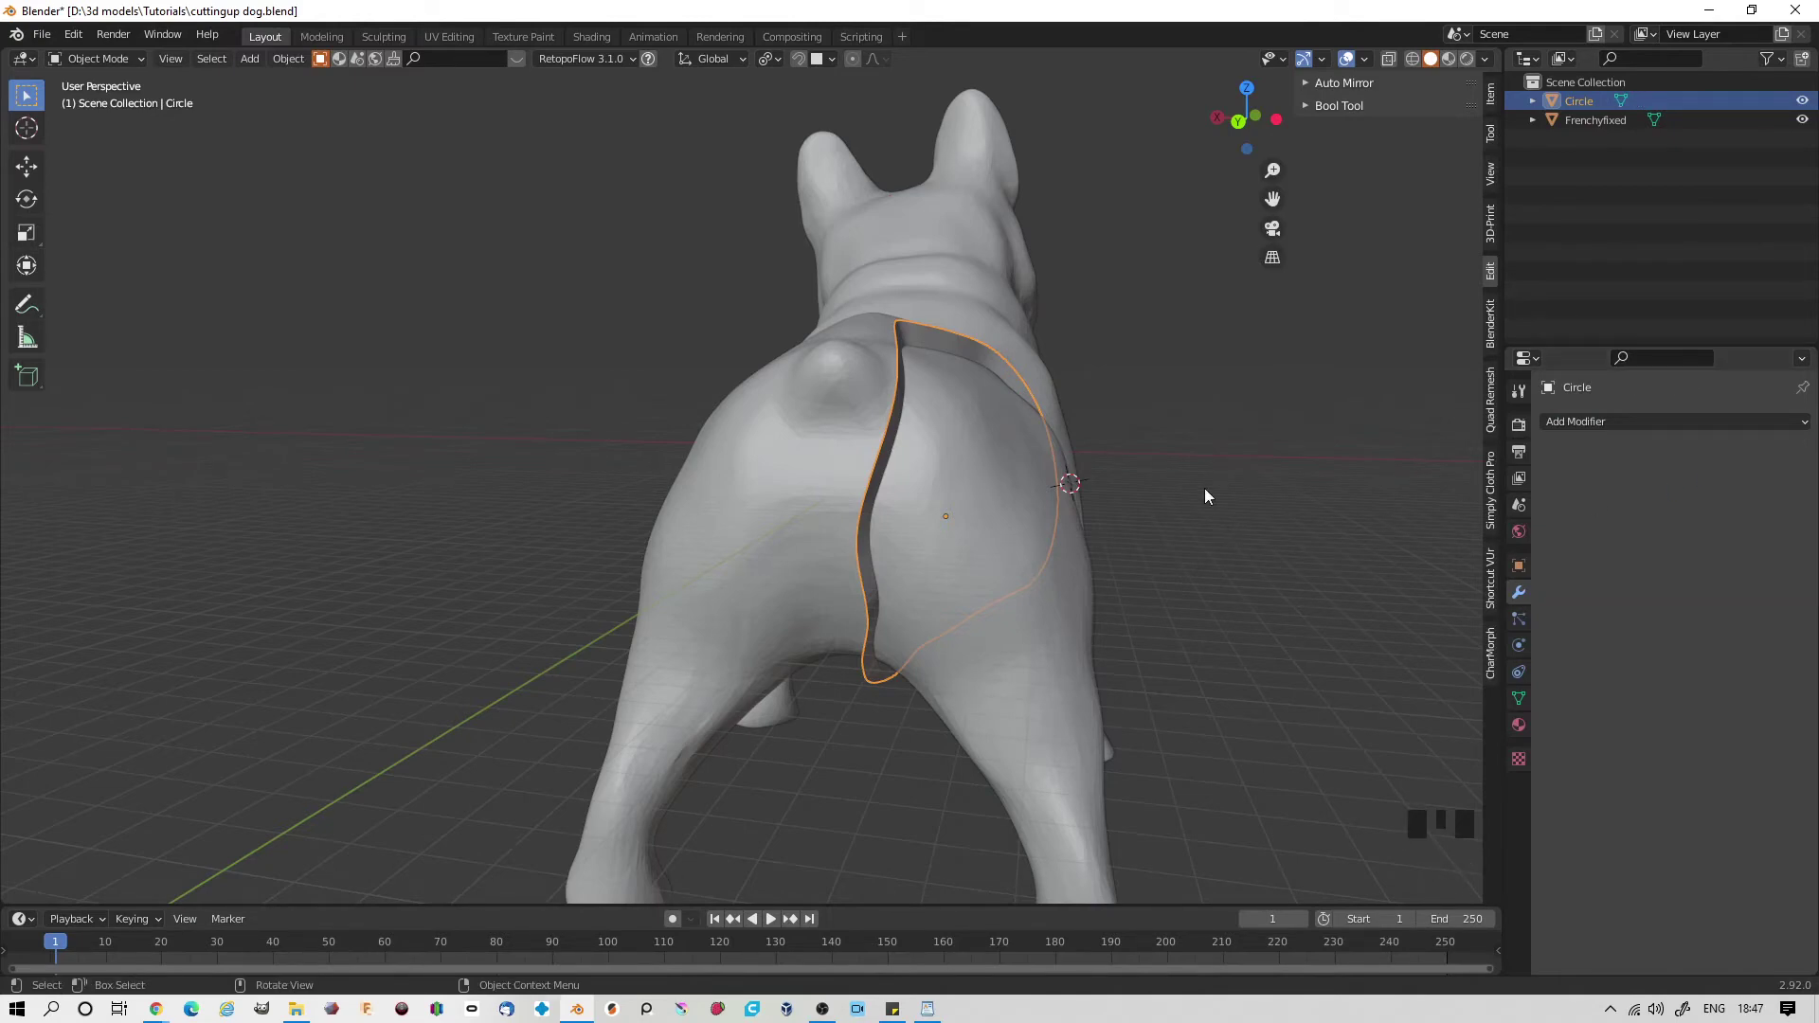
{"action": "left_click", "coordinate": [1589, 425]}
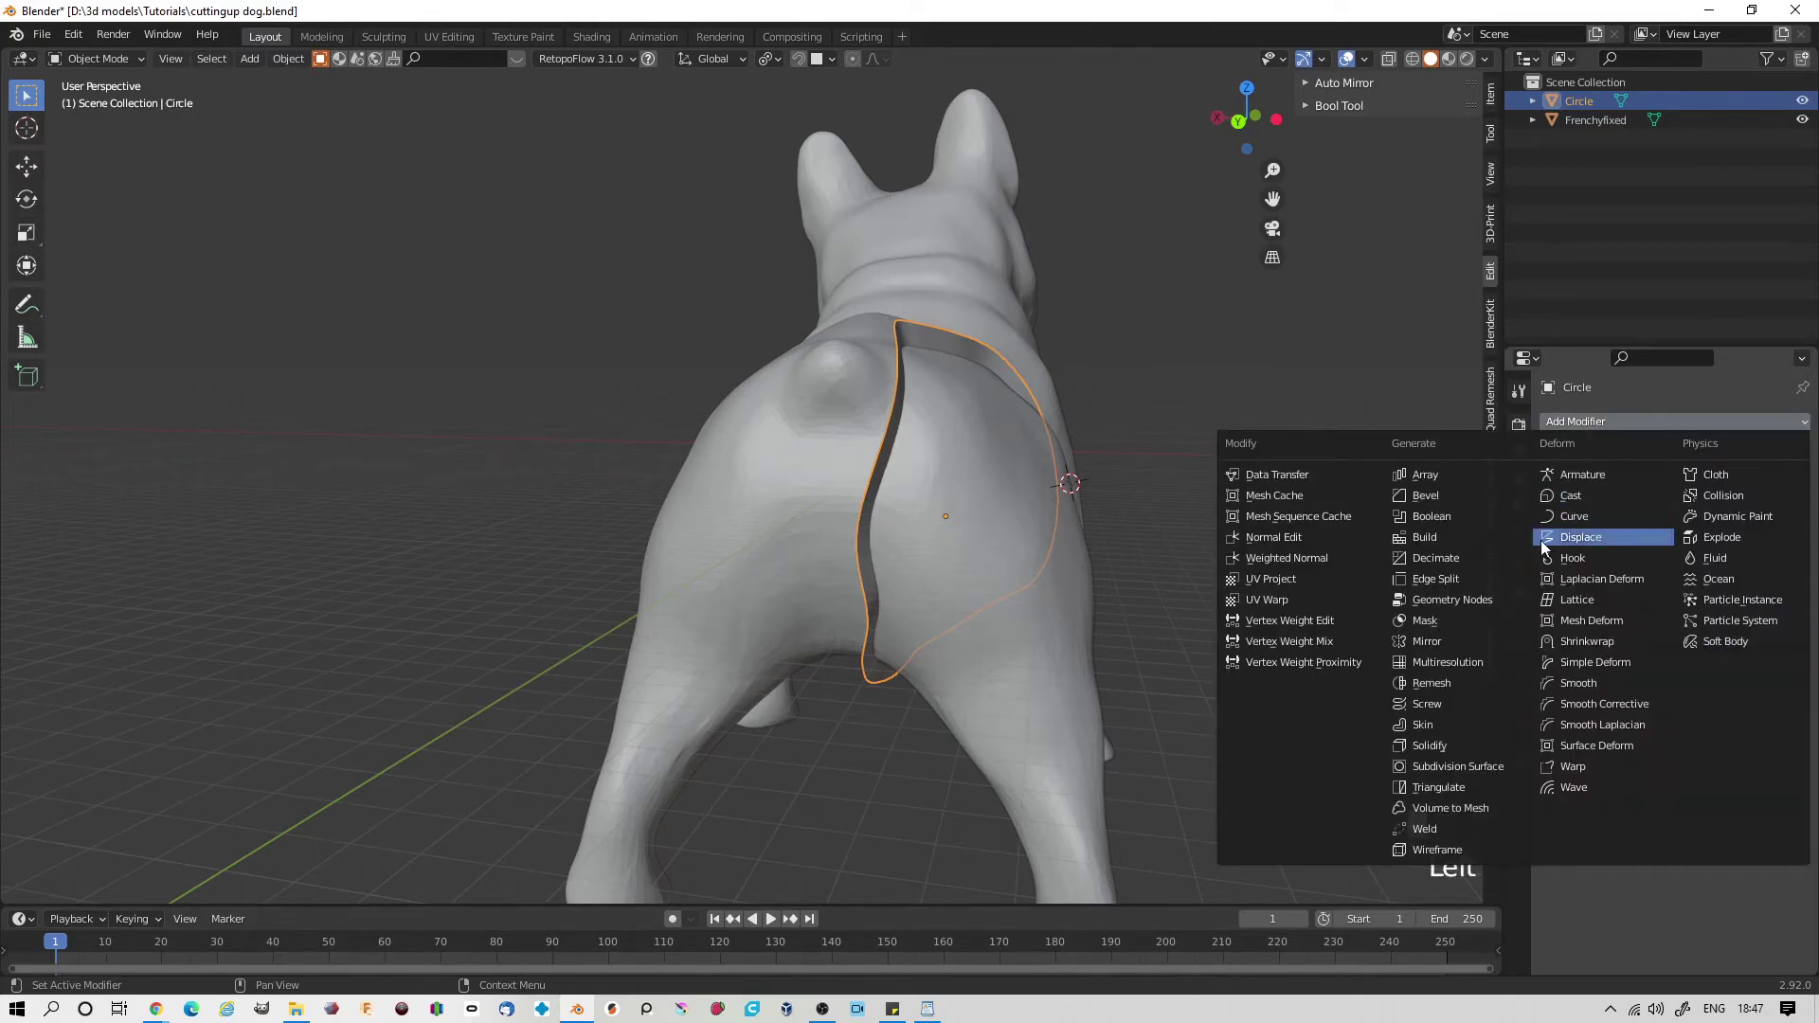
- Add a Solidify modifier with 0.0001 thickness to the Circle and apply it
{"action": "left_click", "coordinate": [1474, 744]}
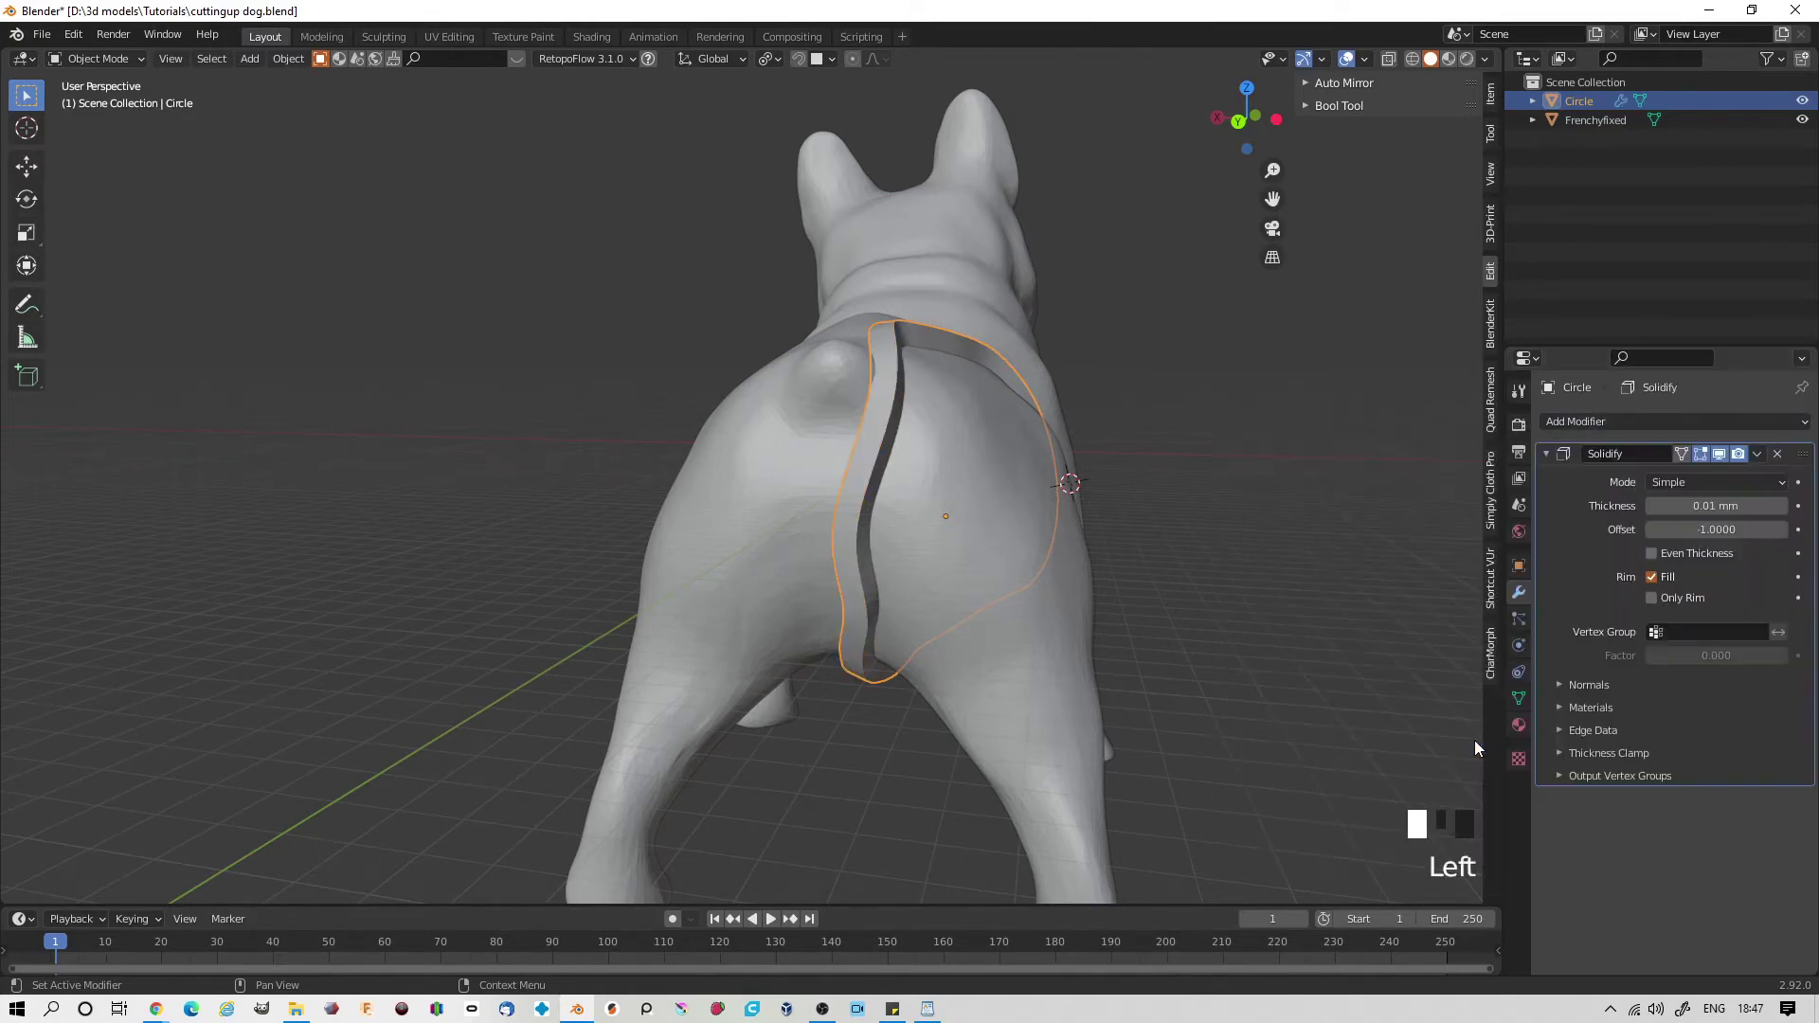
{"action": "left_click", "coordinate": [1733, 505]}
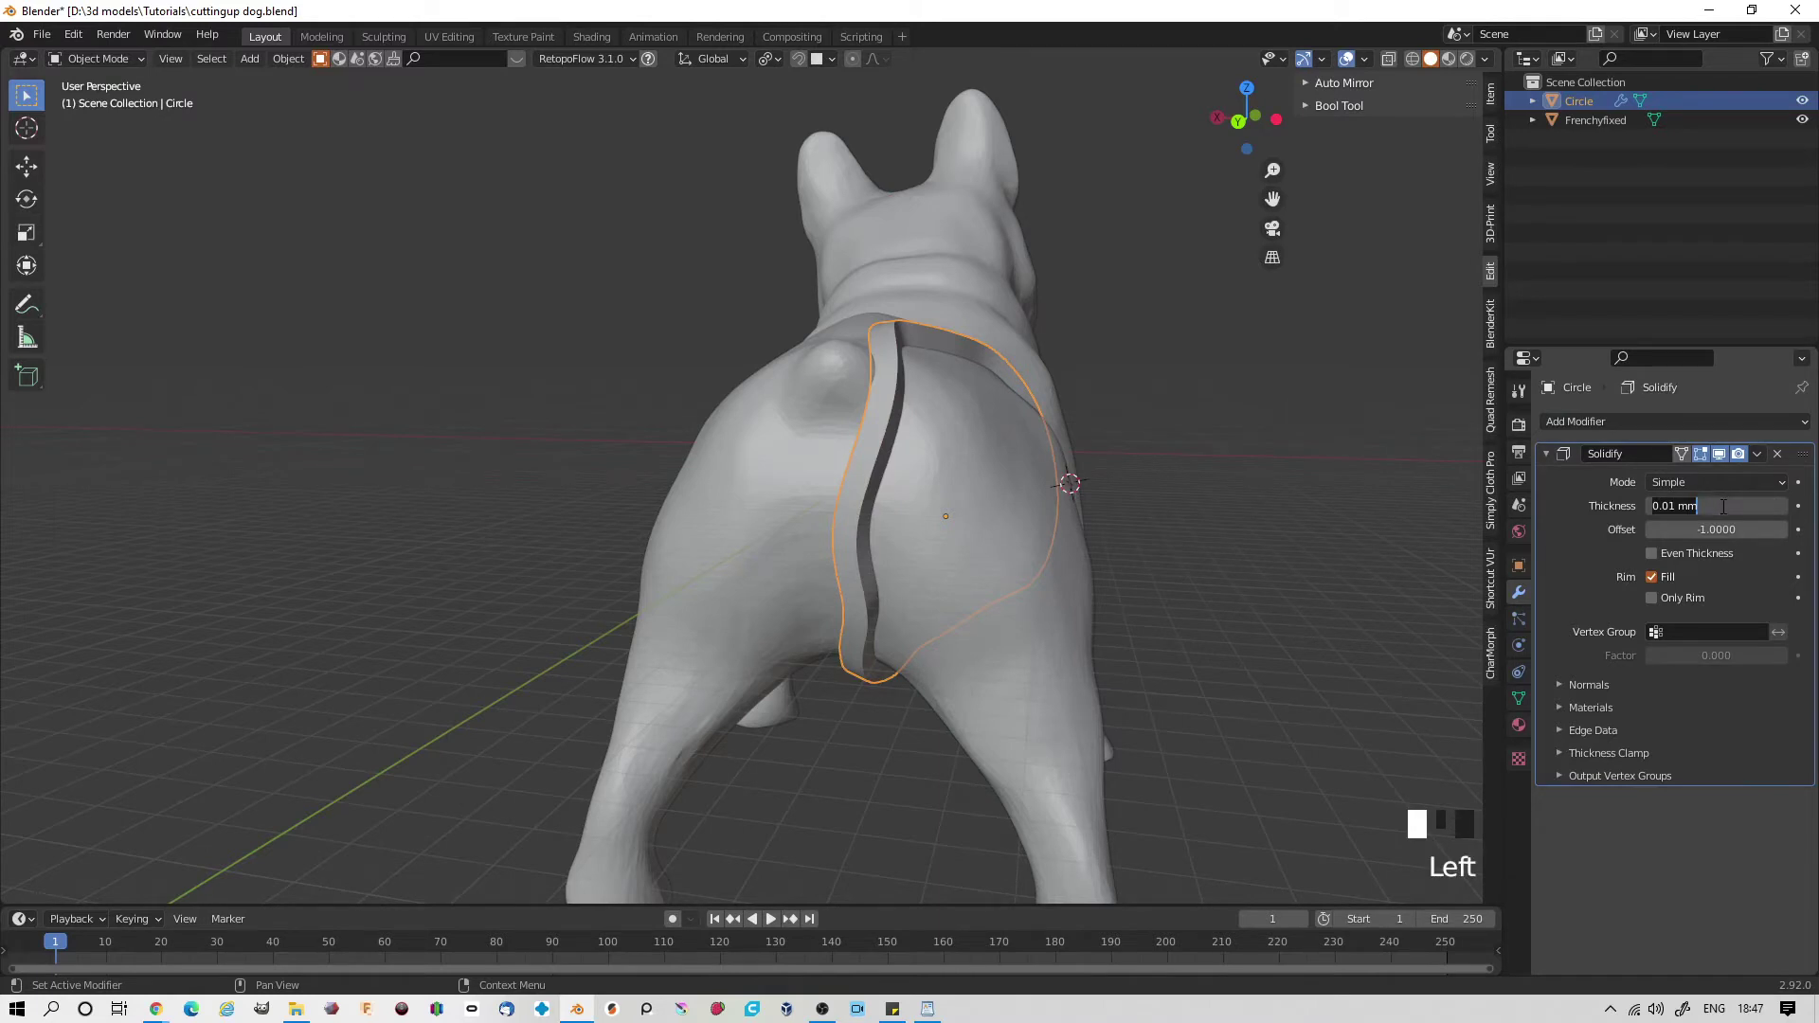
{"action": "type", "text": "0"}
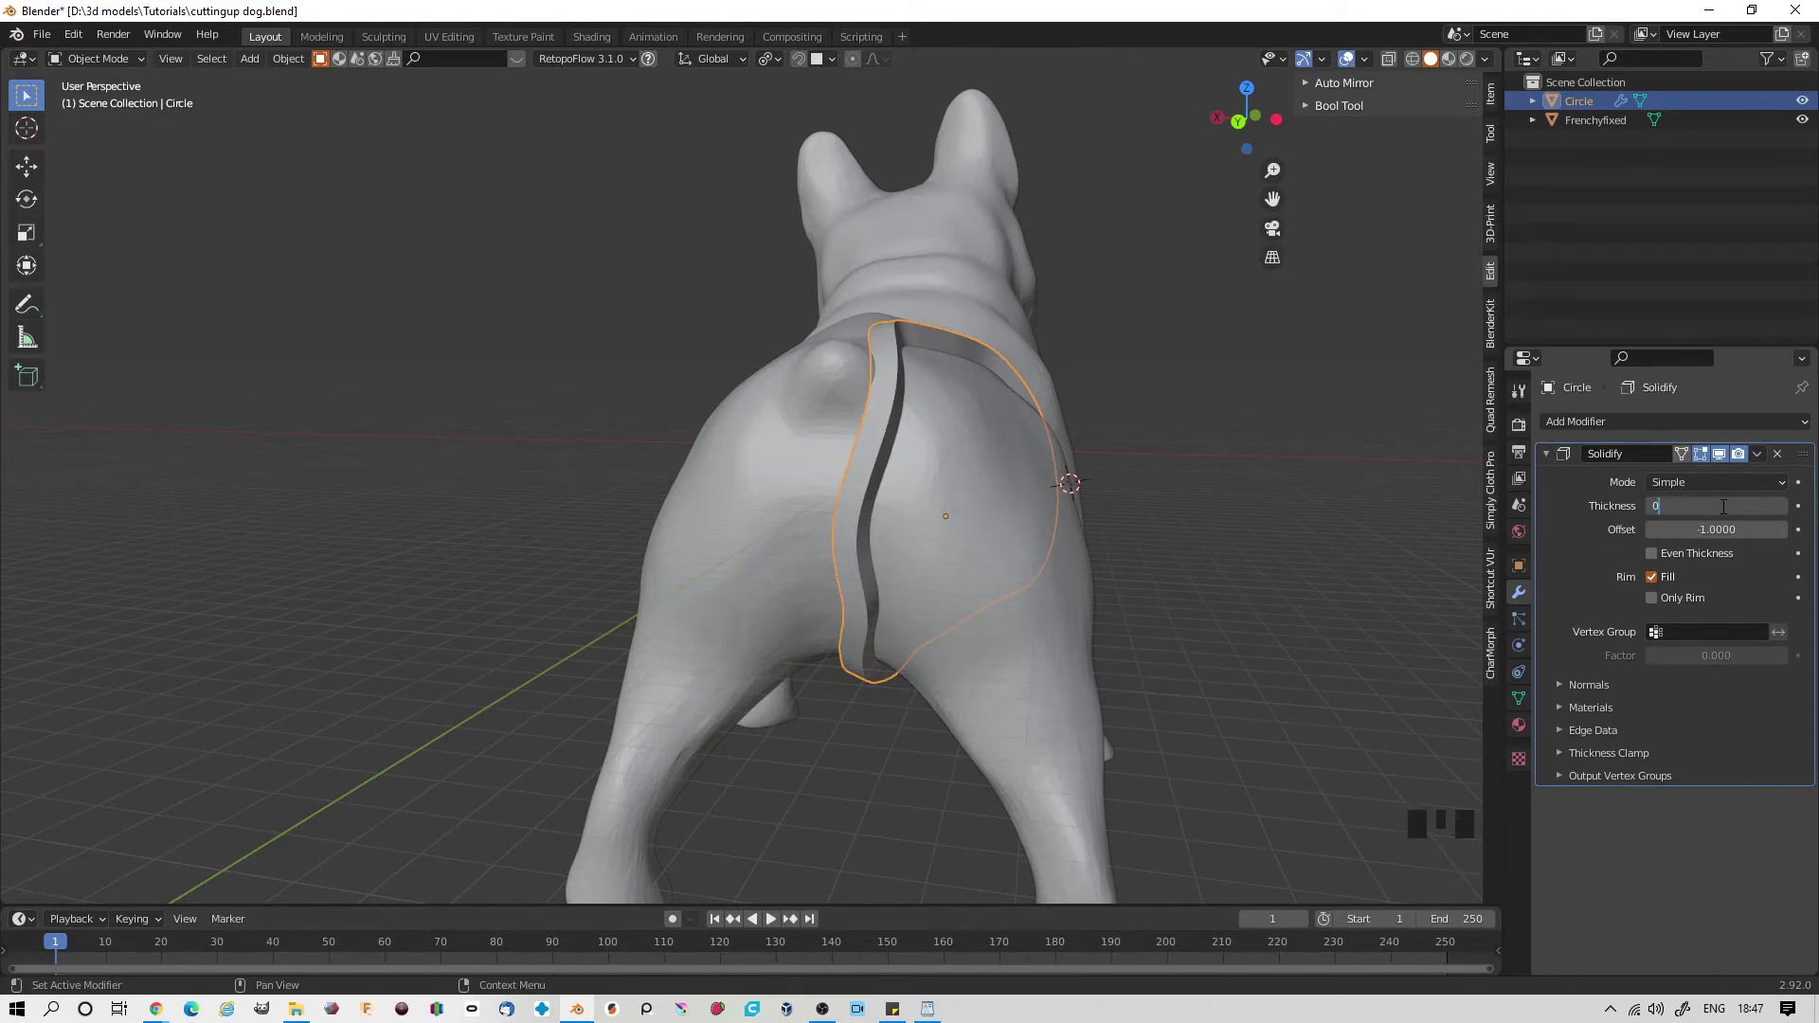
{"action": "type", "text": ".0001"}
{"action": "key", "text": "Return"}
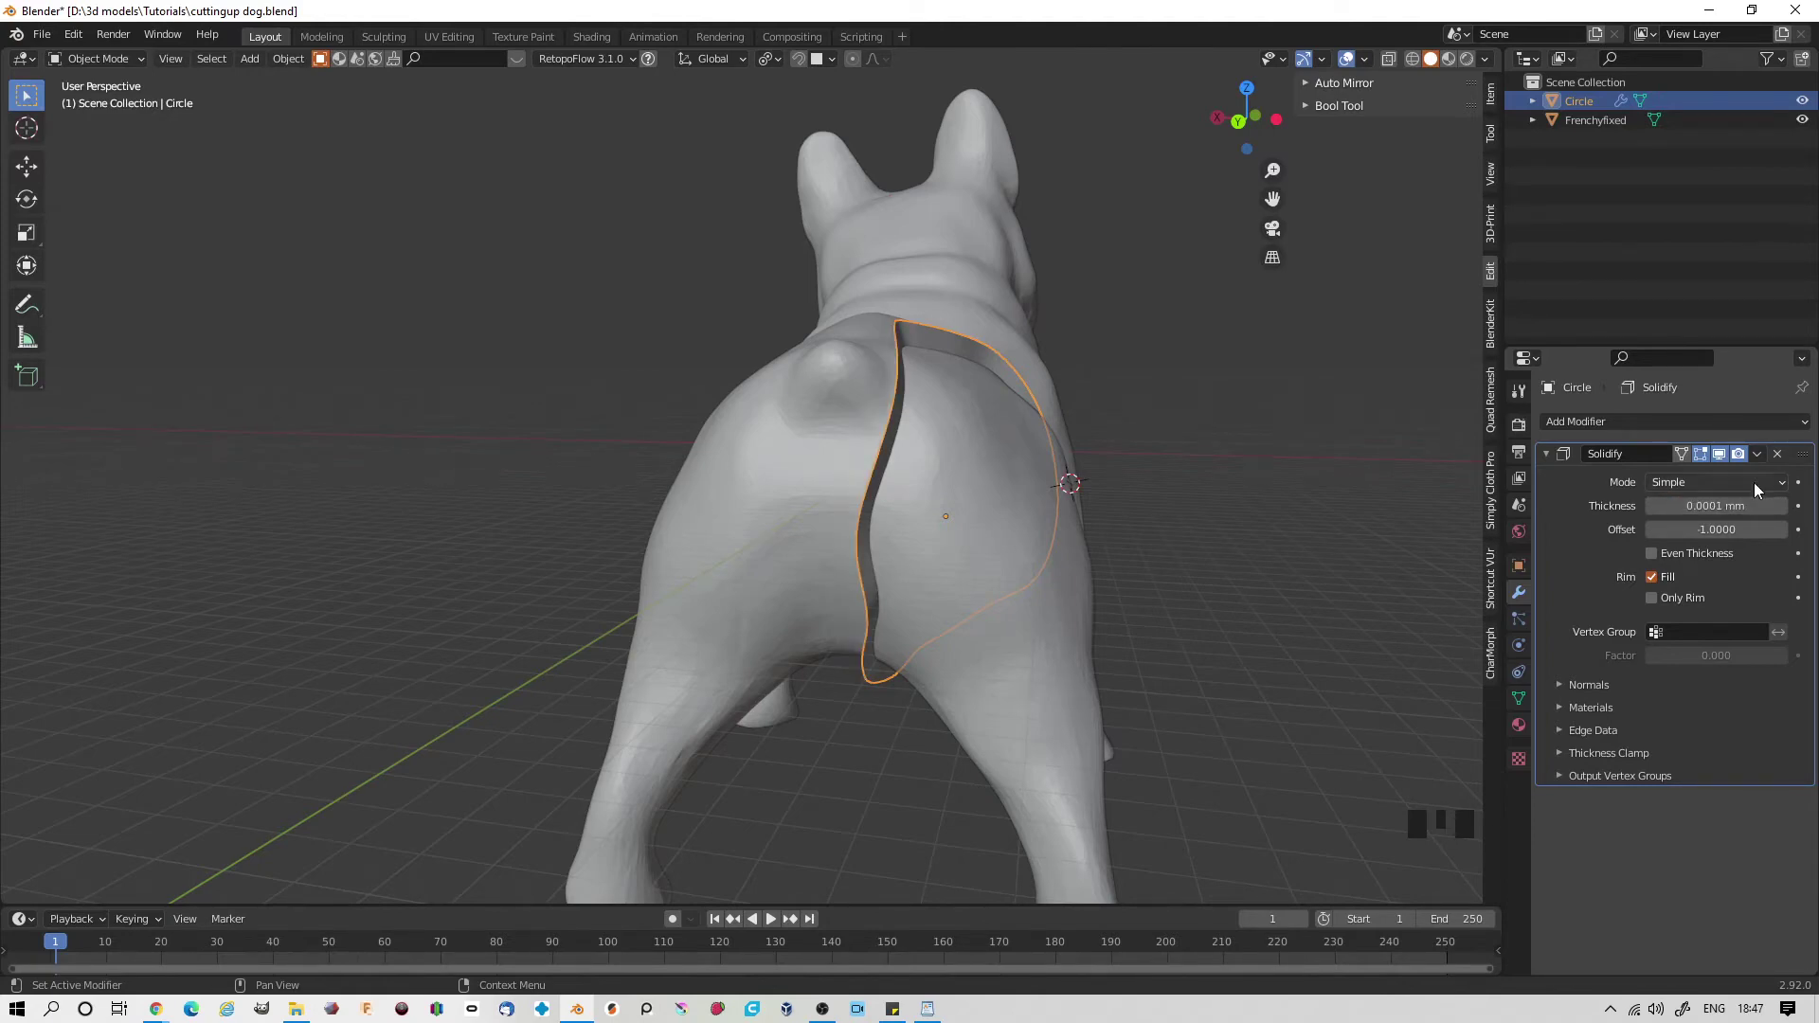
{"action": "left_click", "coordinate": [1757, 454]}
{"action": "left_click", "coordinate": [1696, 469]}
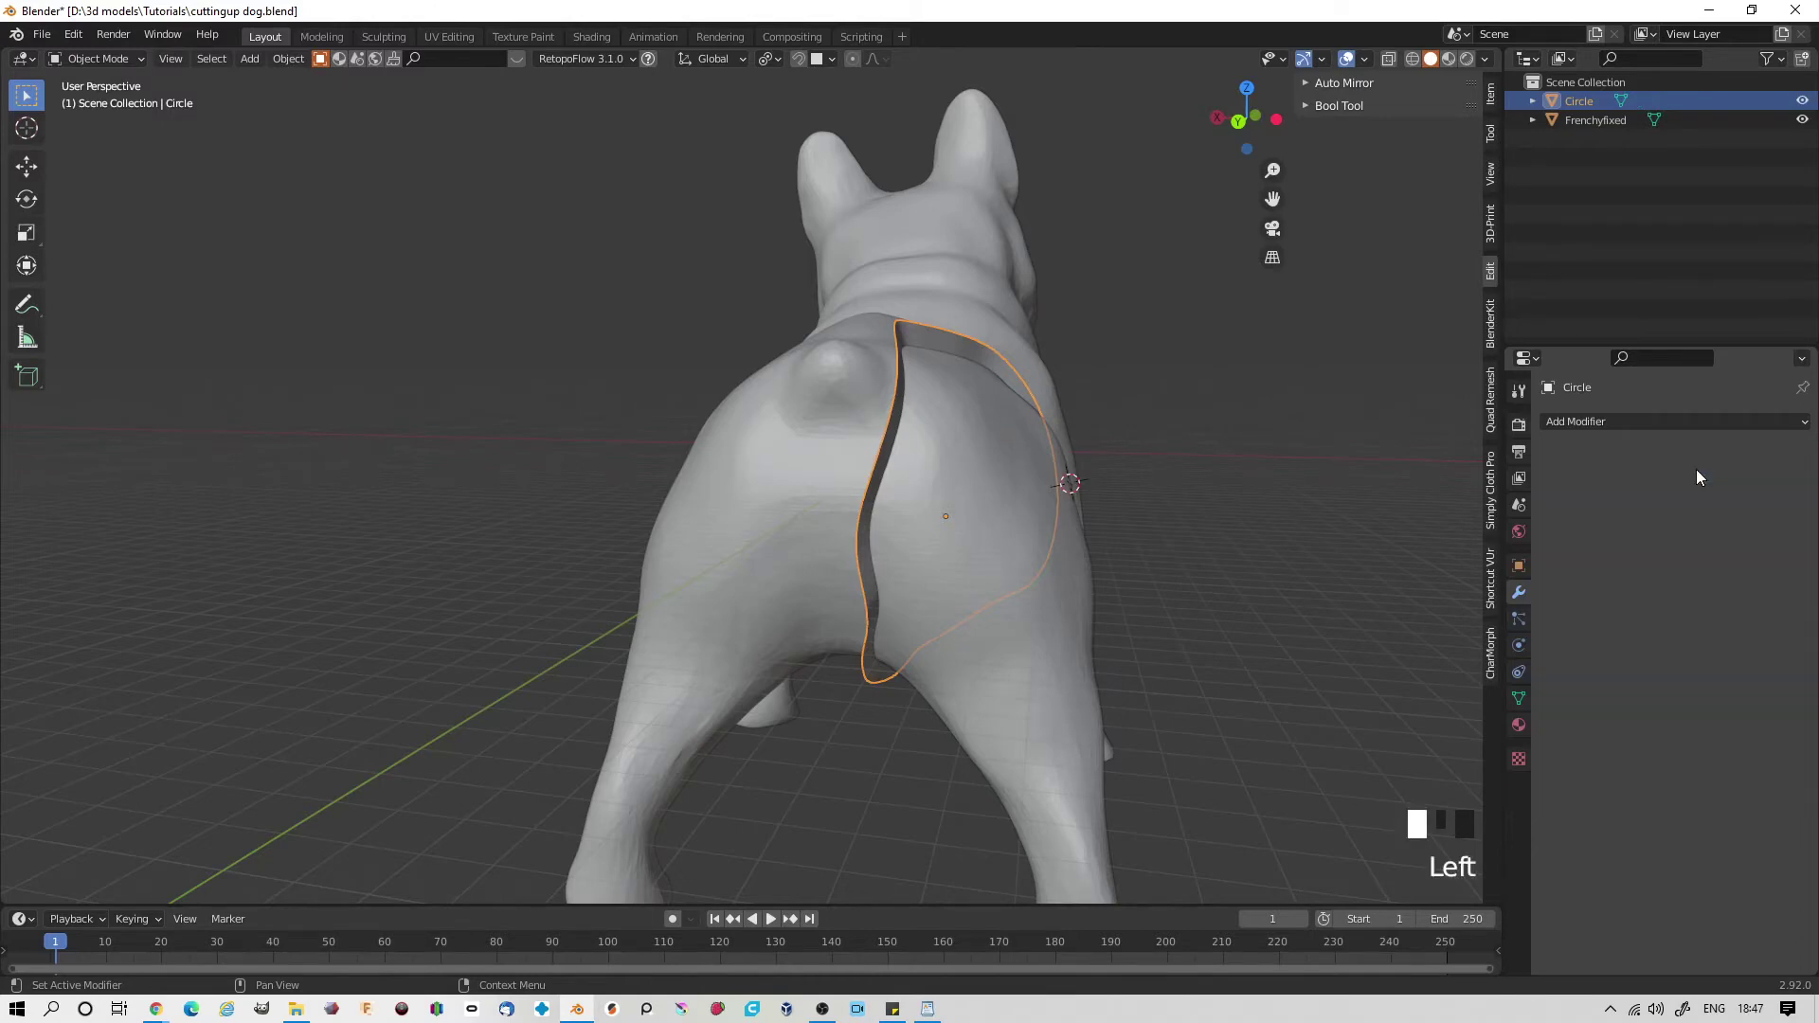
{"action": "middle_click_drag", "start_coordinate": [1441, 527], "coordinate": [536, 398]}
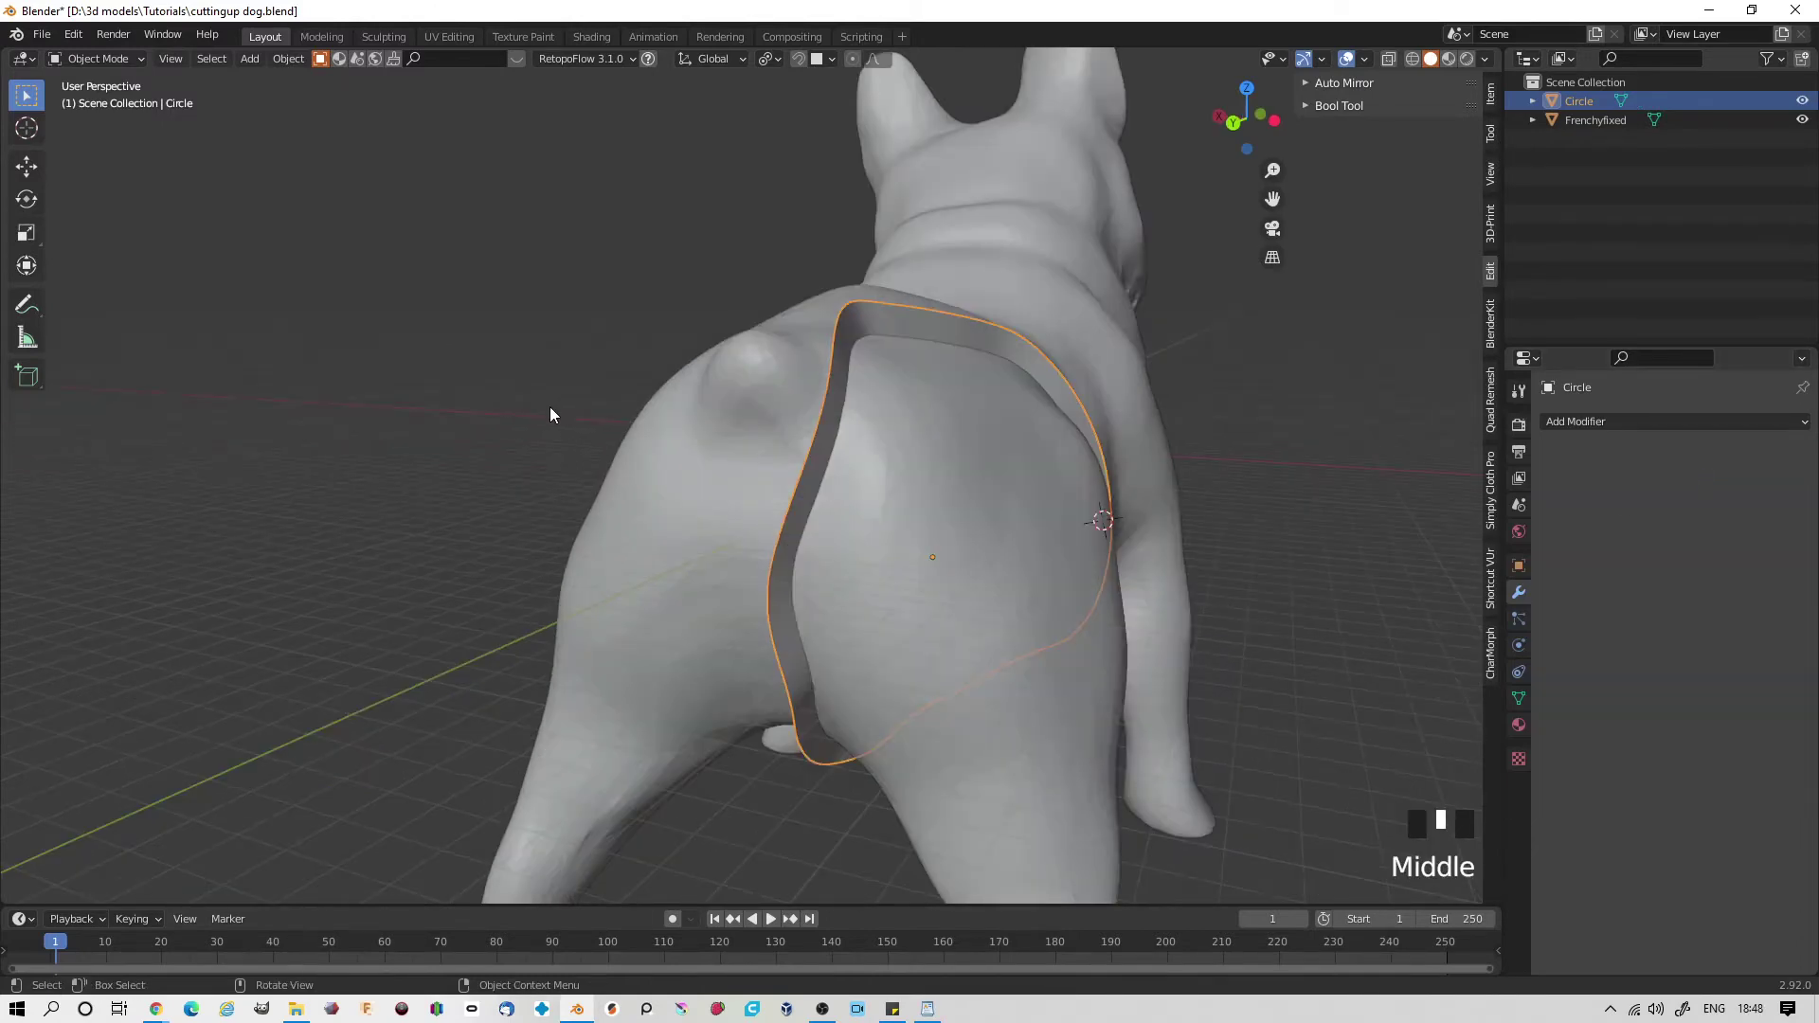
- Apply Rotation & Scale to the Frenchyfixed dog, then reselect the Circle ring
{"action": "left_click", "coordinate": [957, 328]}
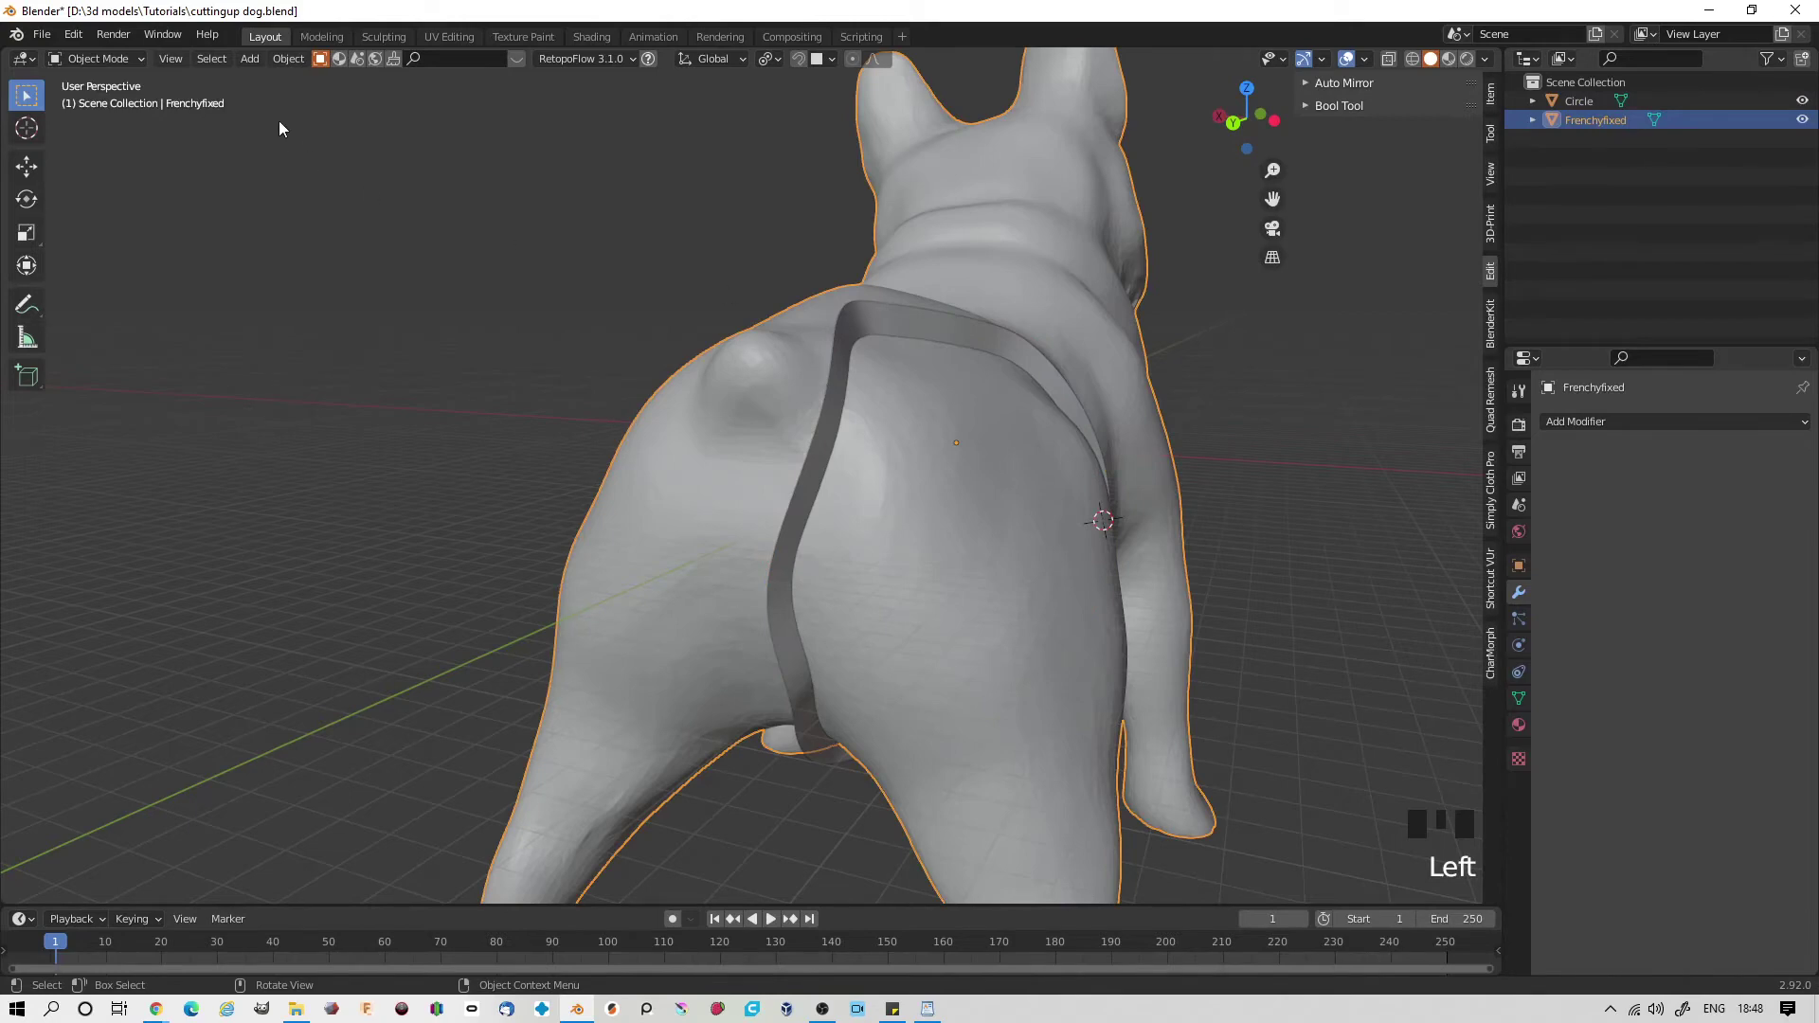
{"action": "left_click", "coordinate": [285, 58]}
{"action": "mouse_move", "coordinate": [326, 157]}
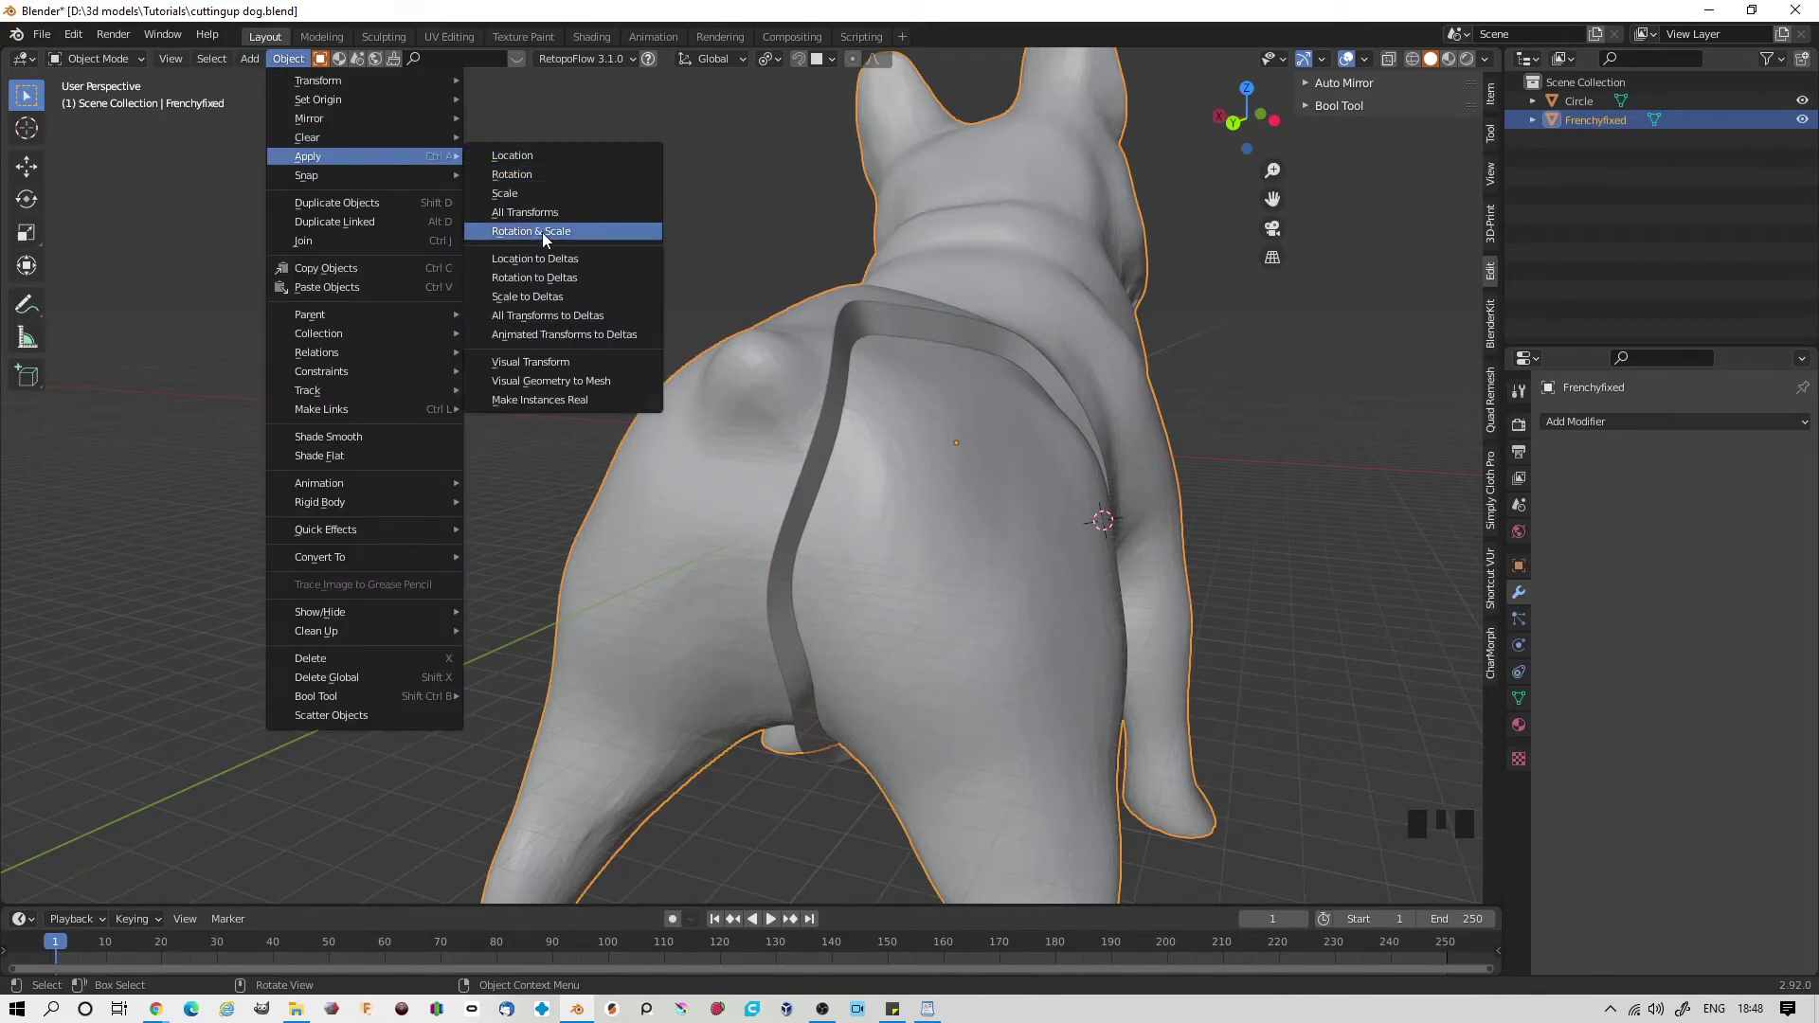
{"action": "left_click", "coordinate": [542, 231]}
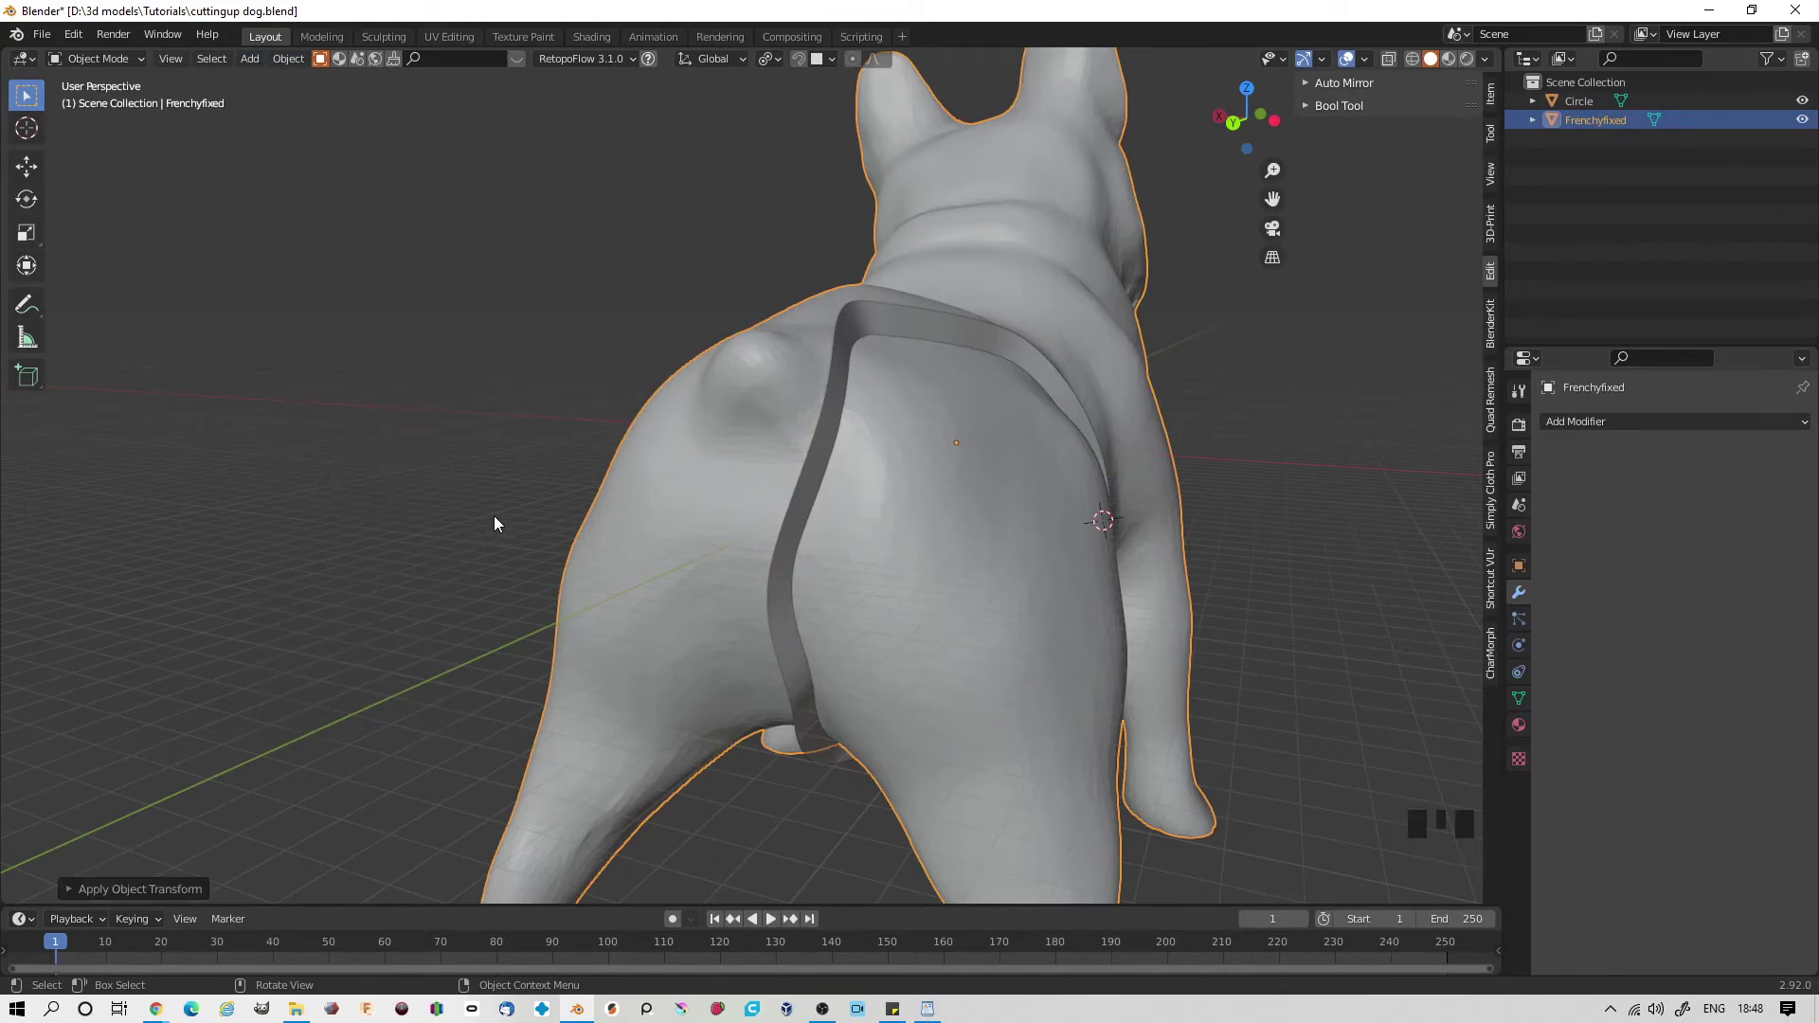
{"action": "left_click", "coordinate": [809, 475]}
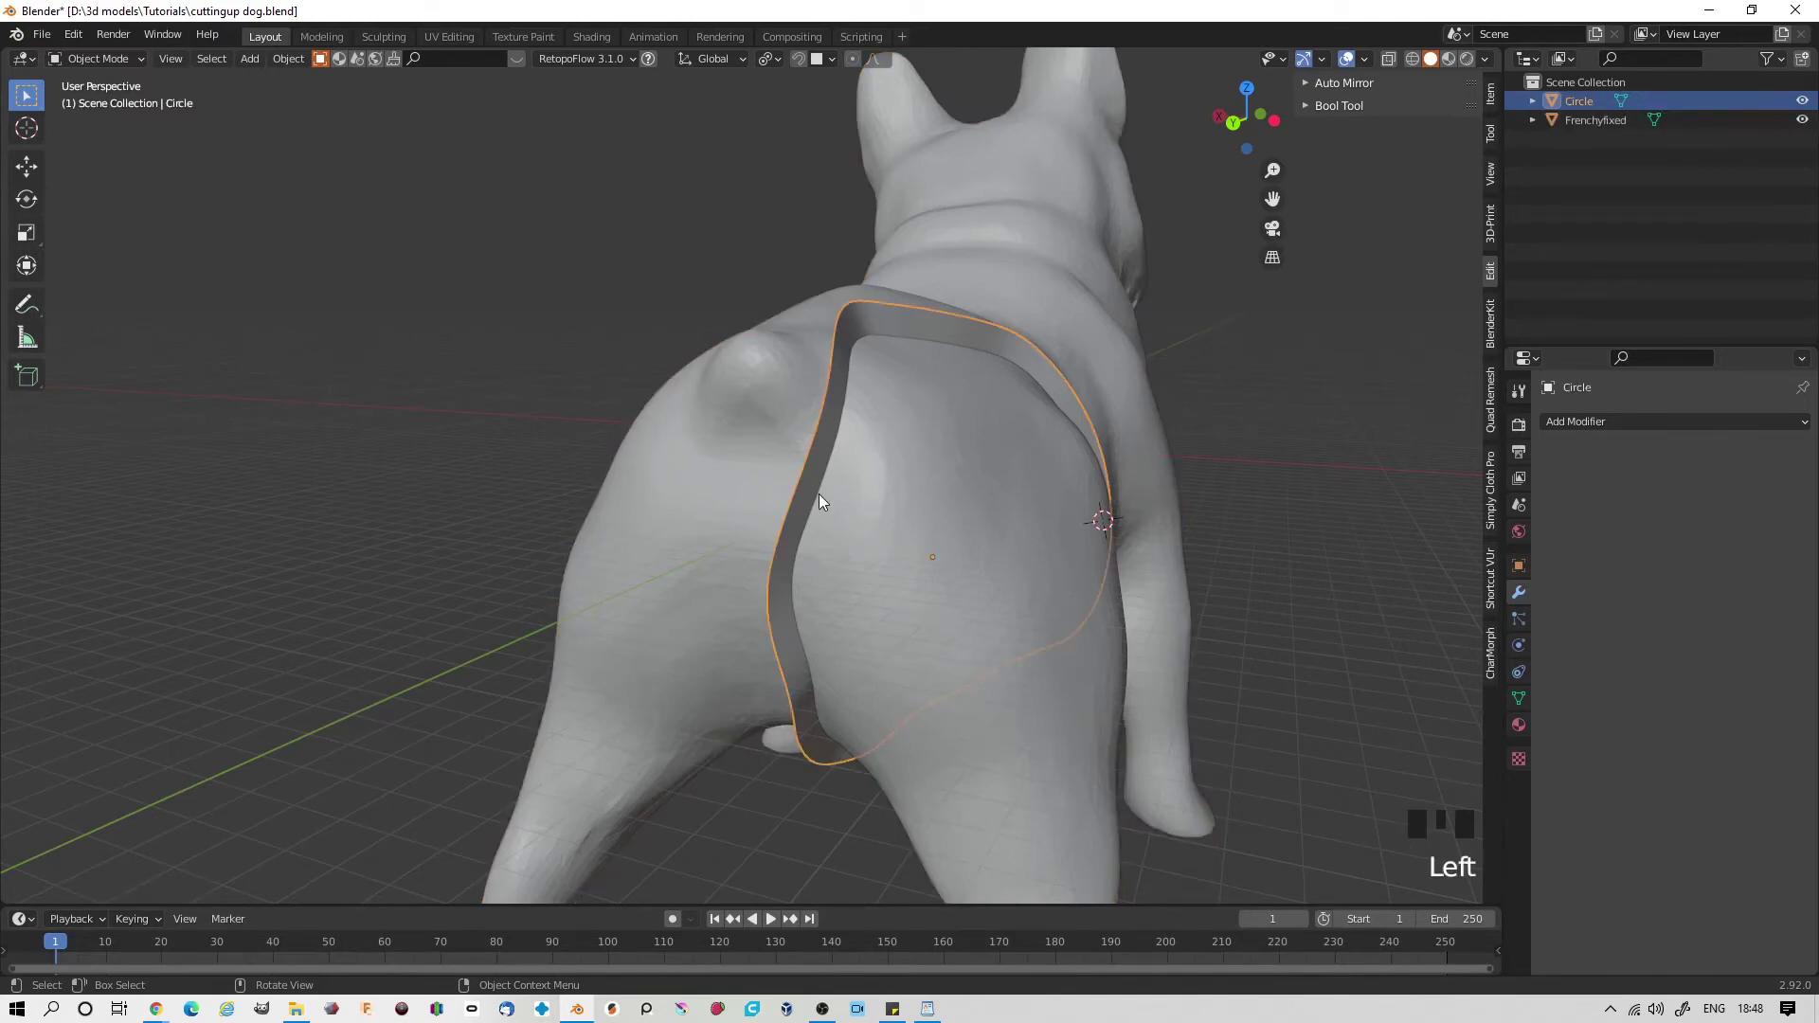
- Add a Difference Boolean on Frenchyfixed with the Circle as cutter, and apply it
{"action": "left_click", "coordinate": [1065, 250]}
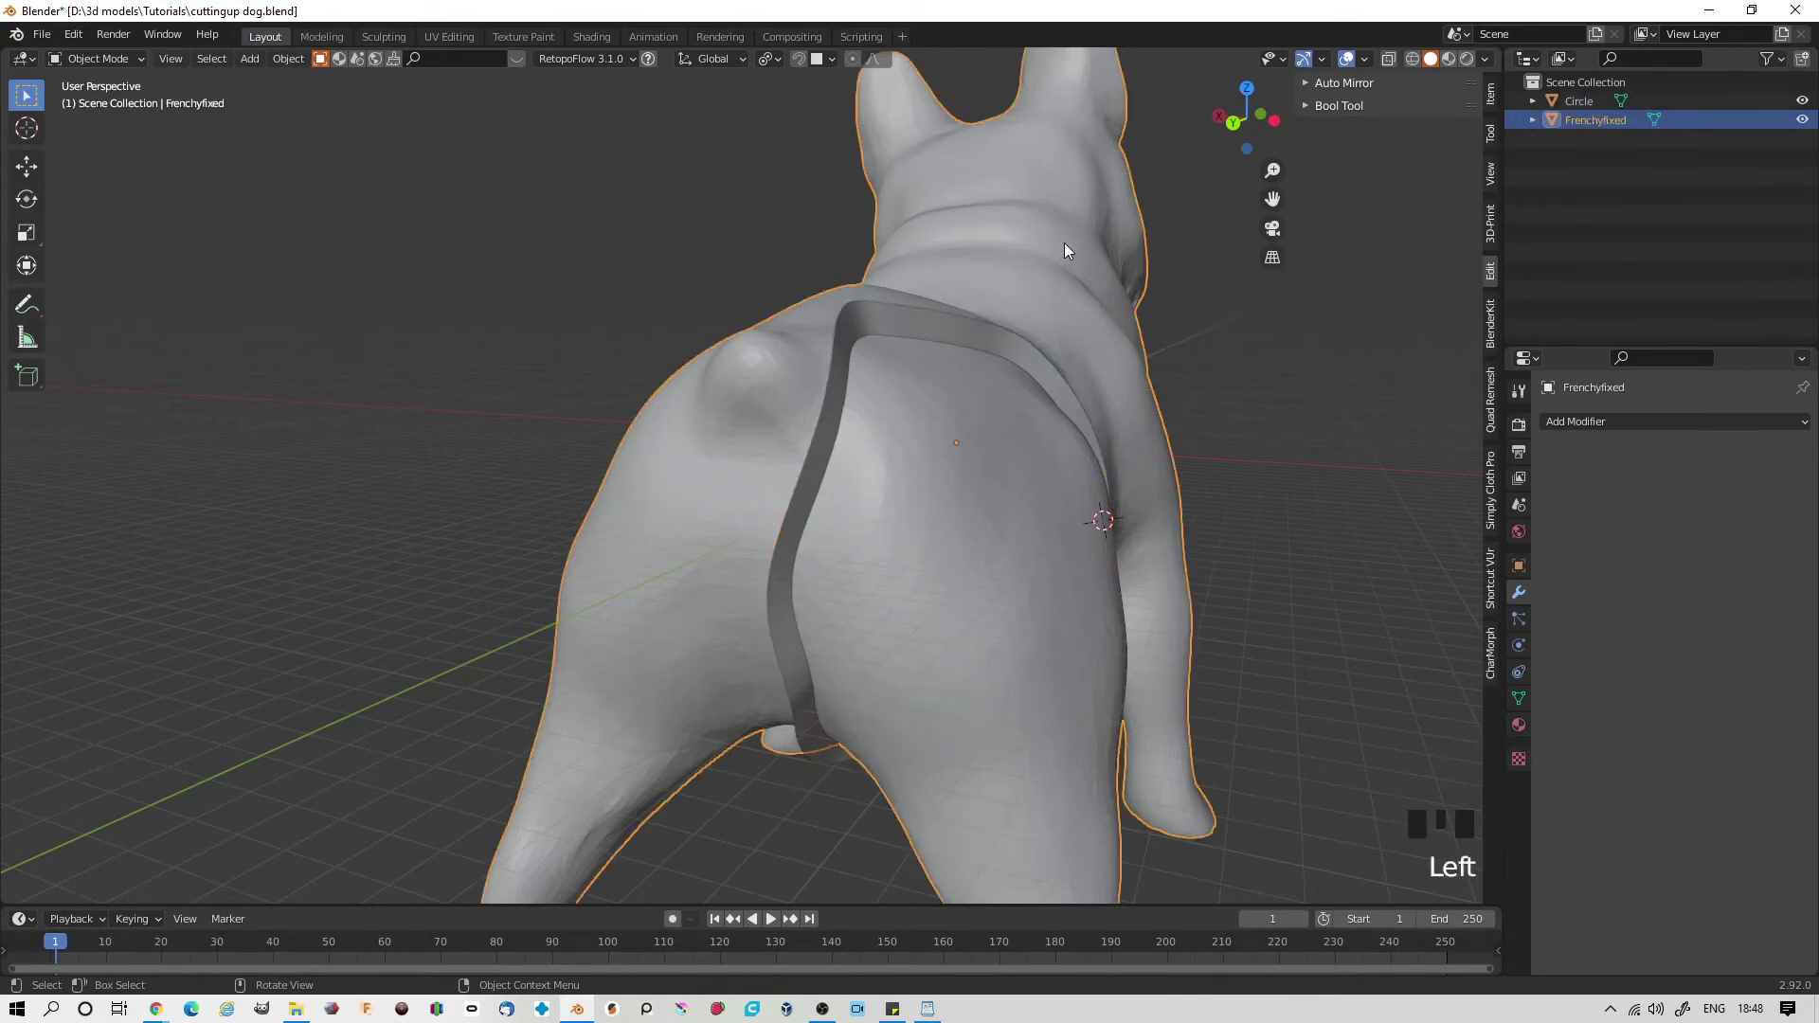
{"action": "left_click", "coordinate": [1601, 423]}
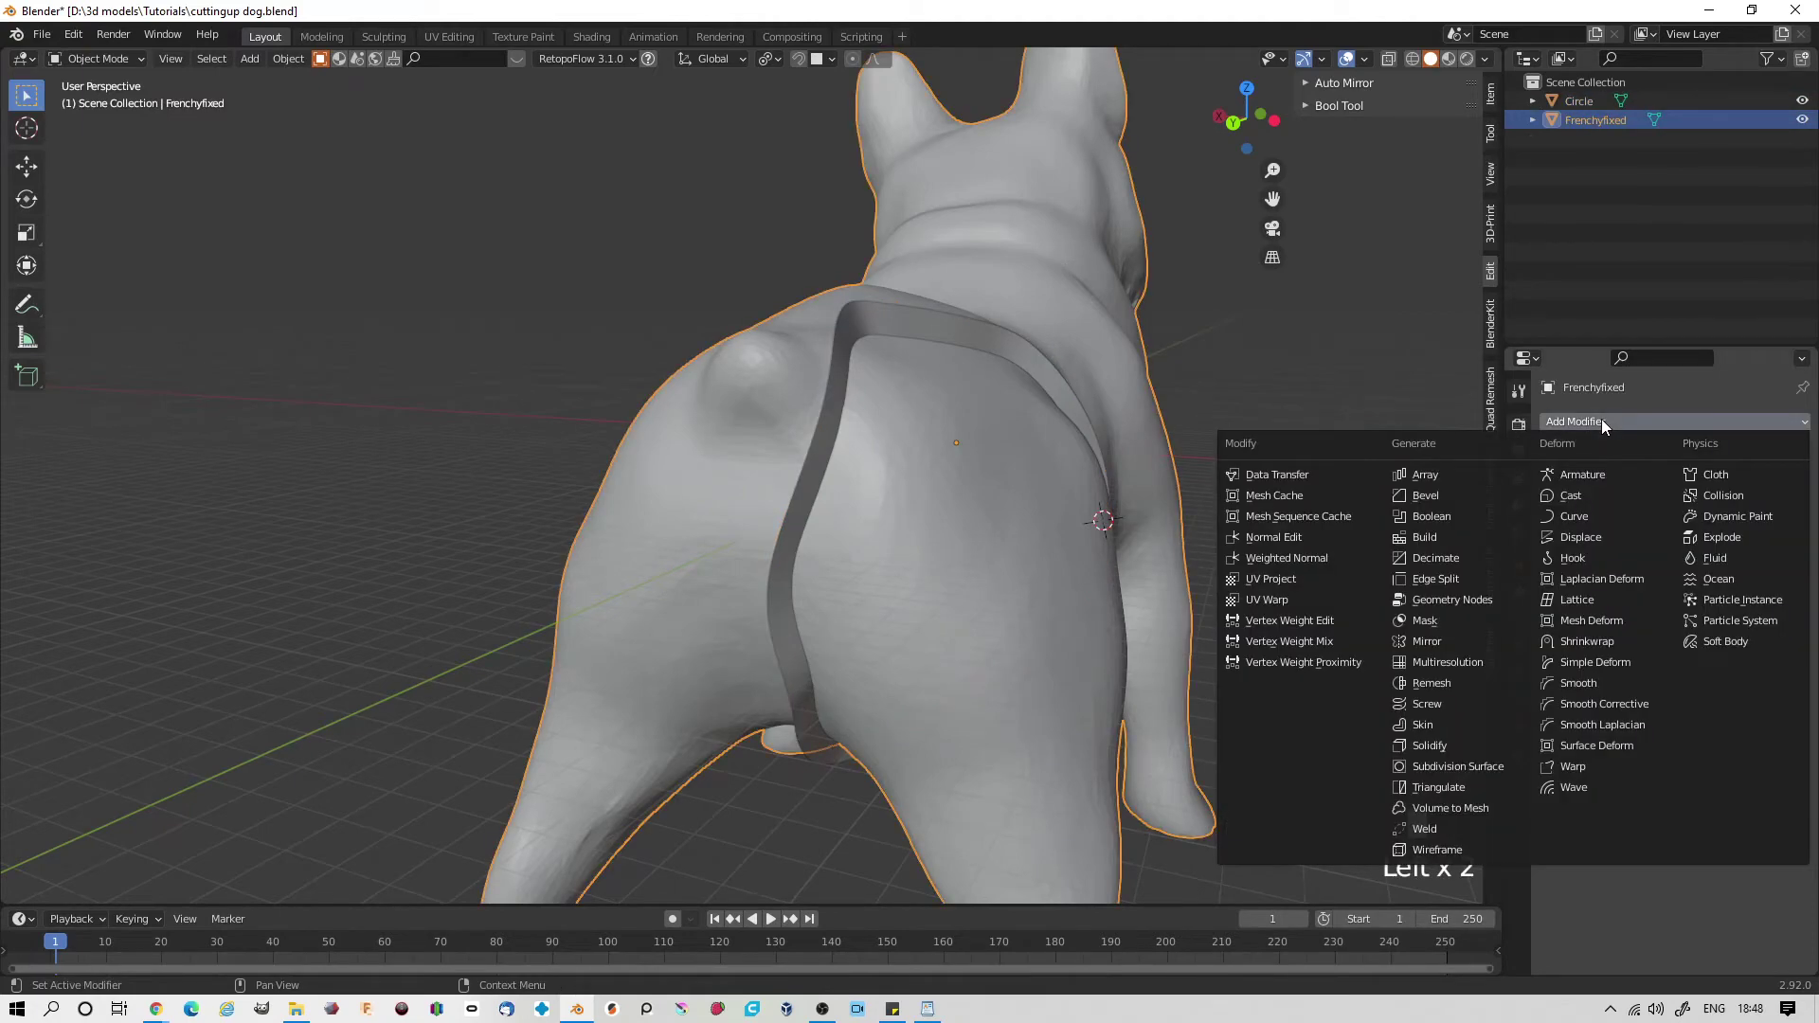
{"action": "left_click", "coordinate": [1497, 519]}
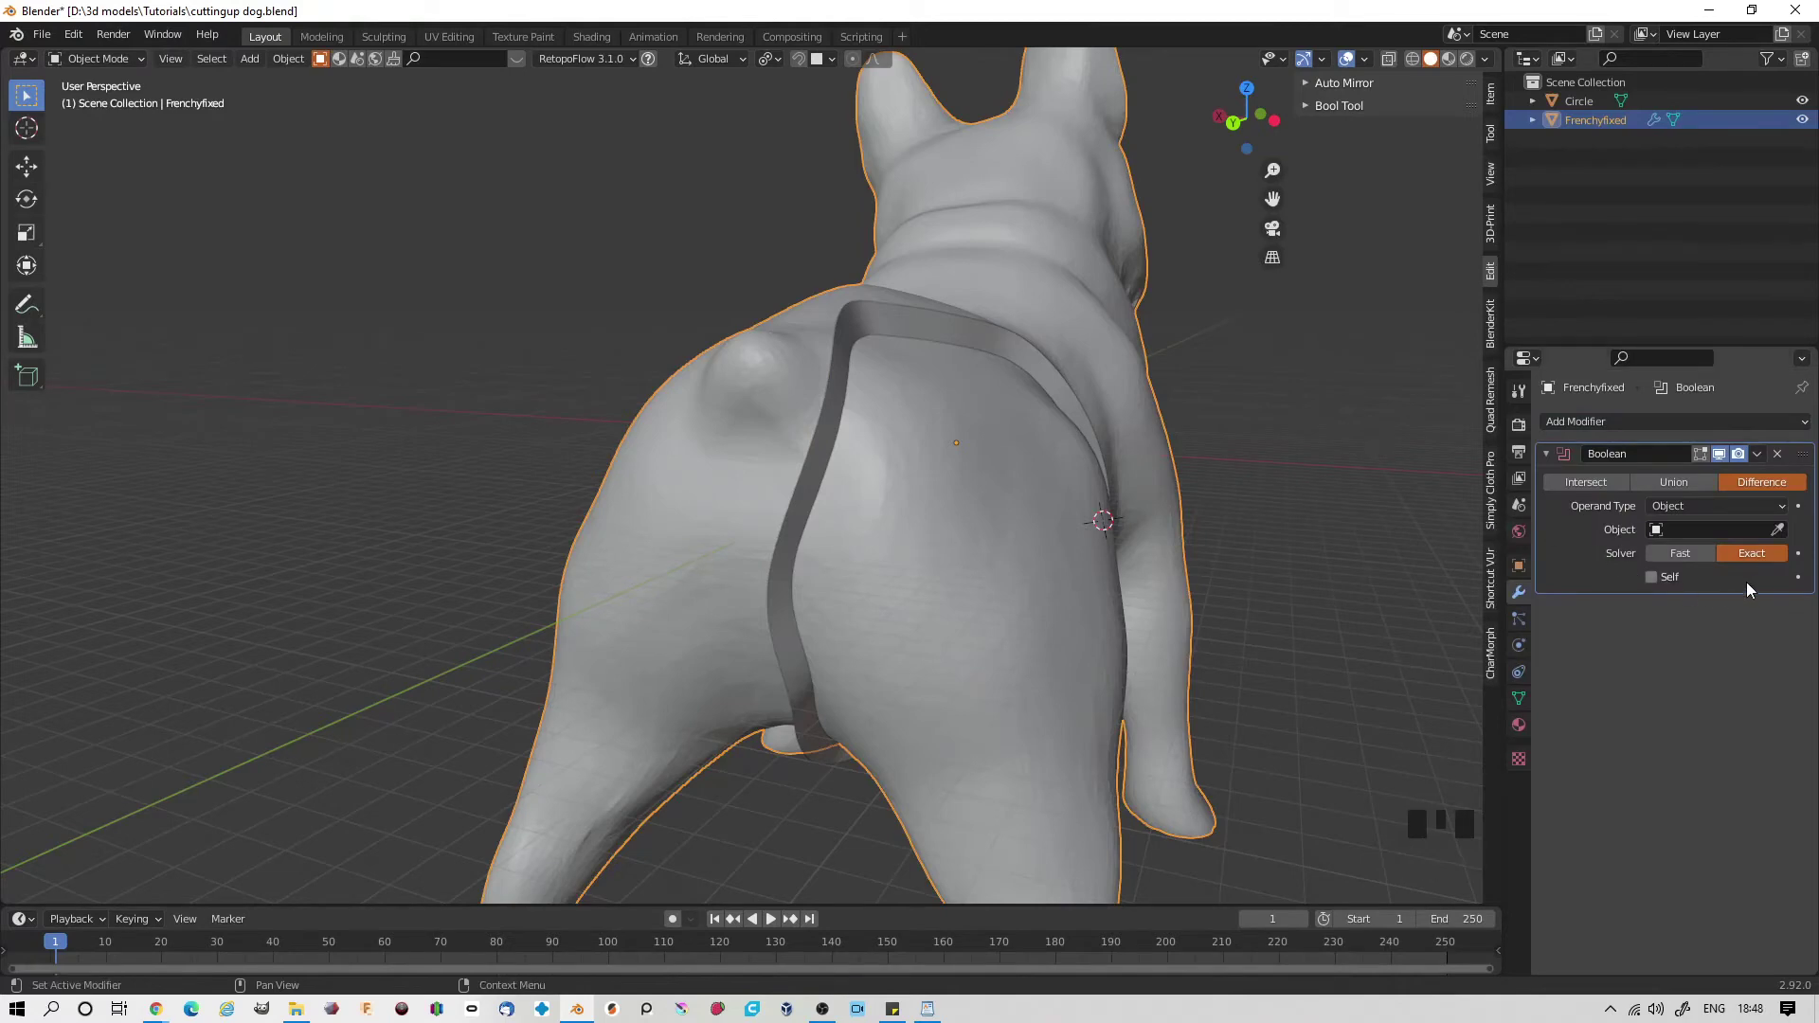
{"action": "left_click", "coordinate": [1776, 530]}
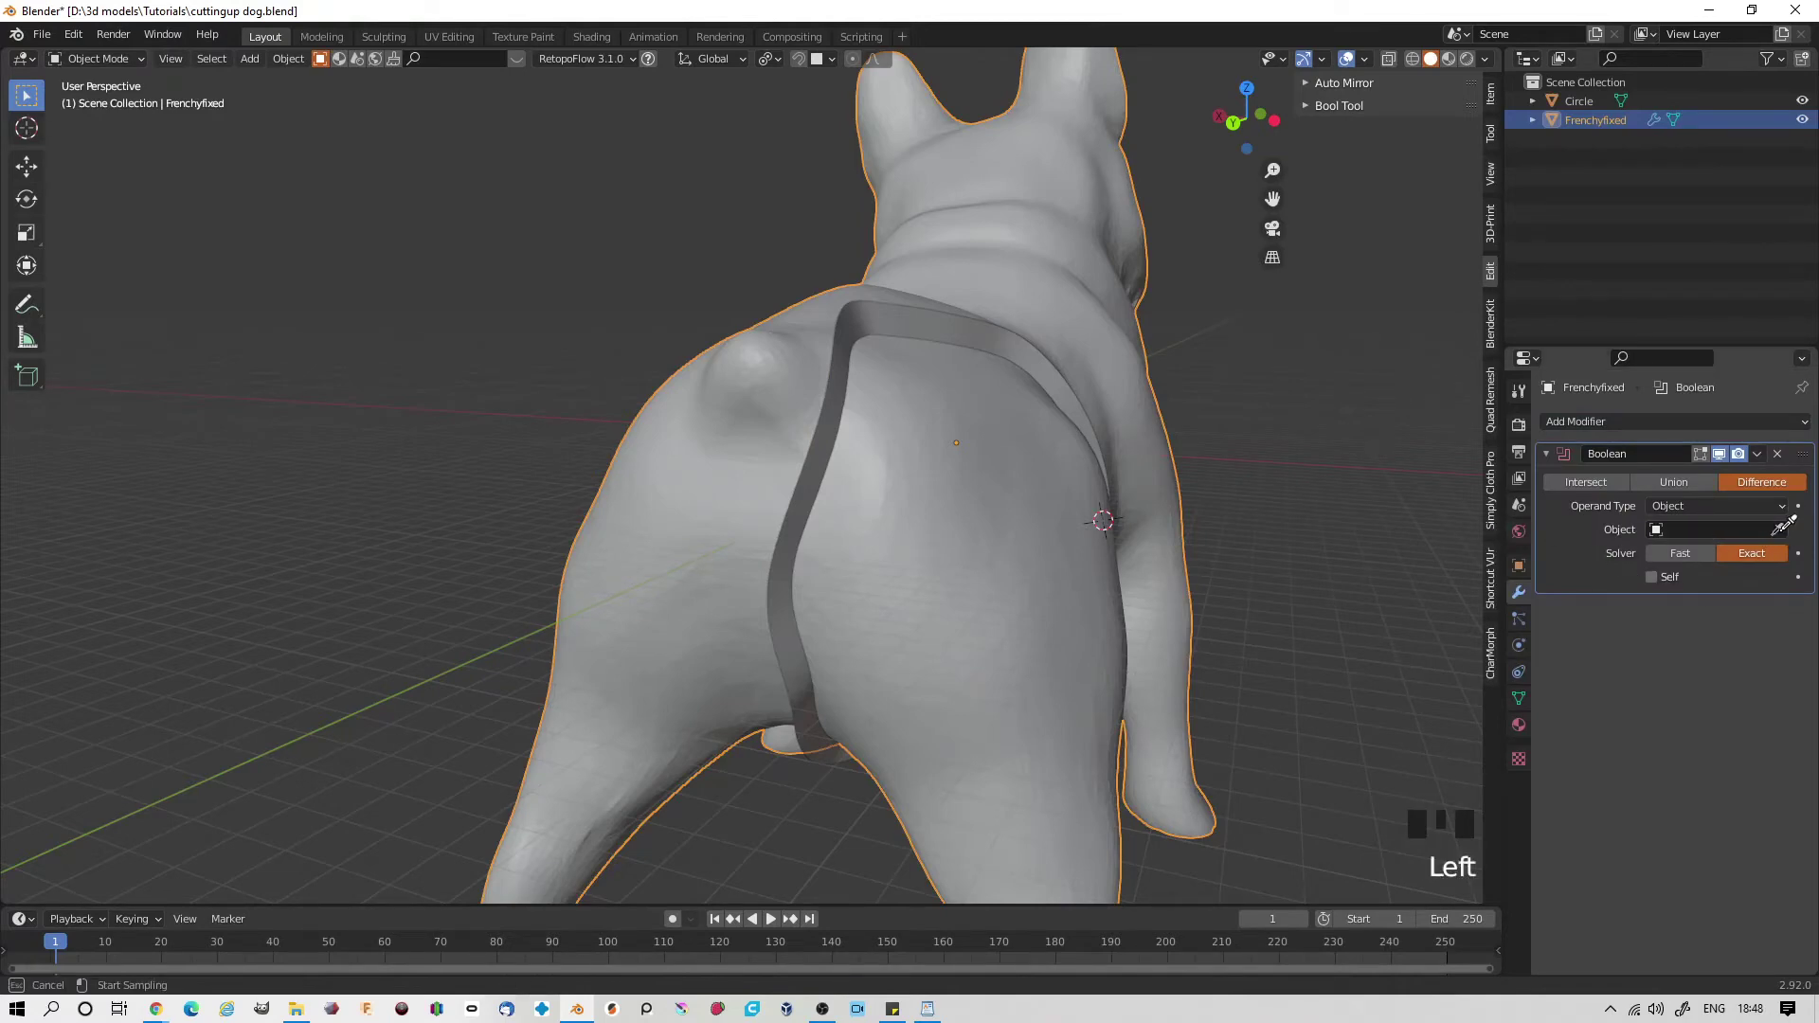
{"action": "left_click", "coordinate": [864, 324]}
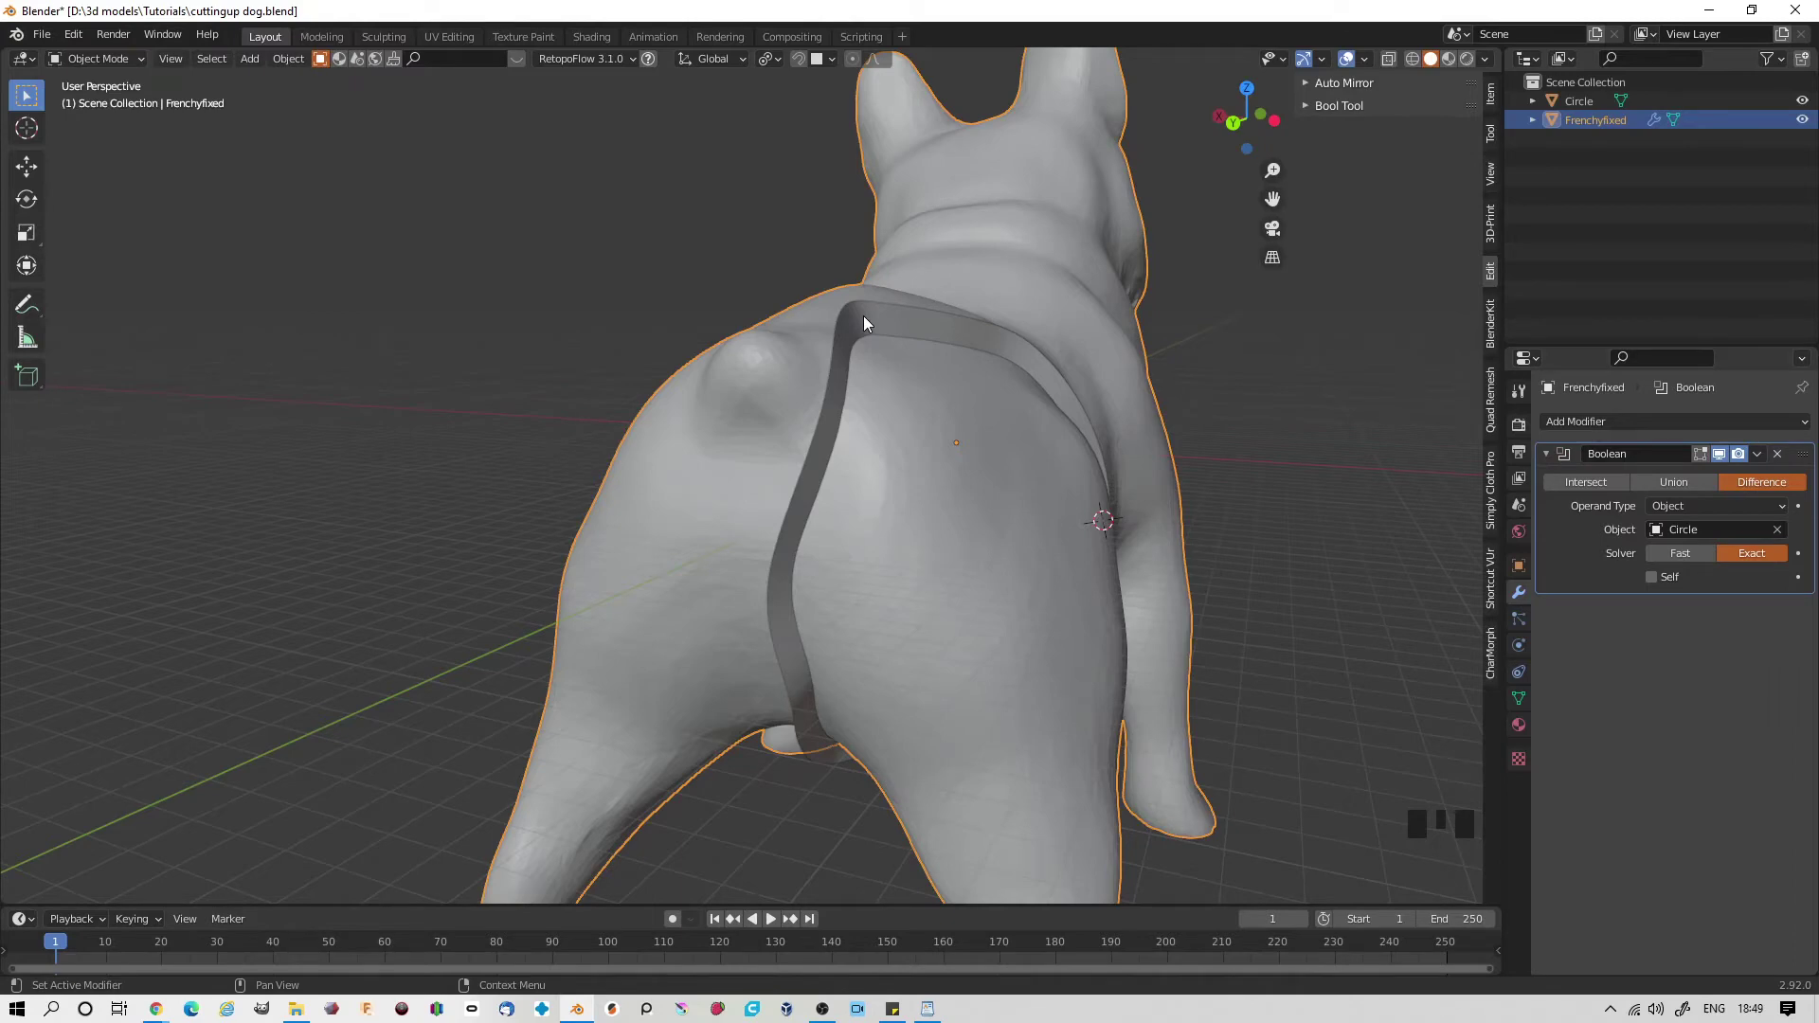
{"action": "left_click", "coordinate": [1759, 453]}
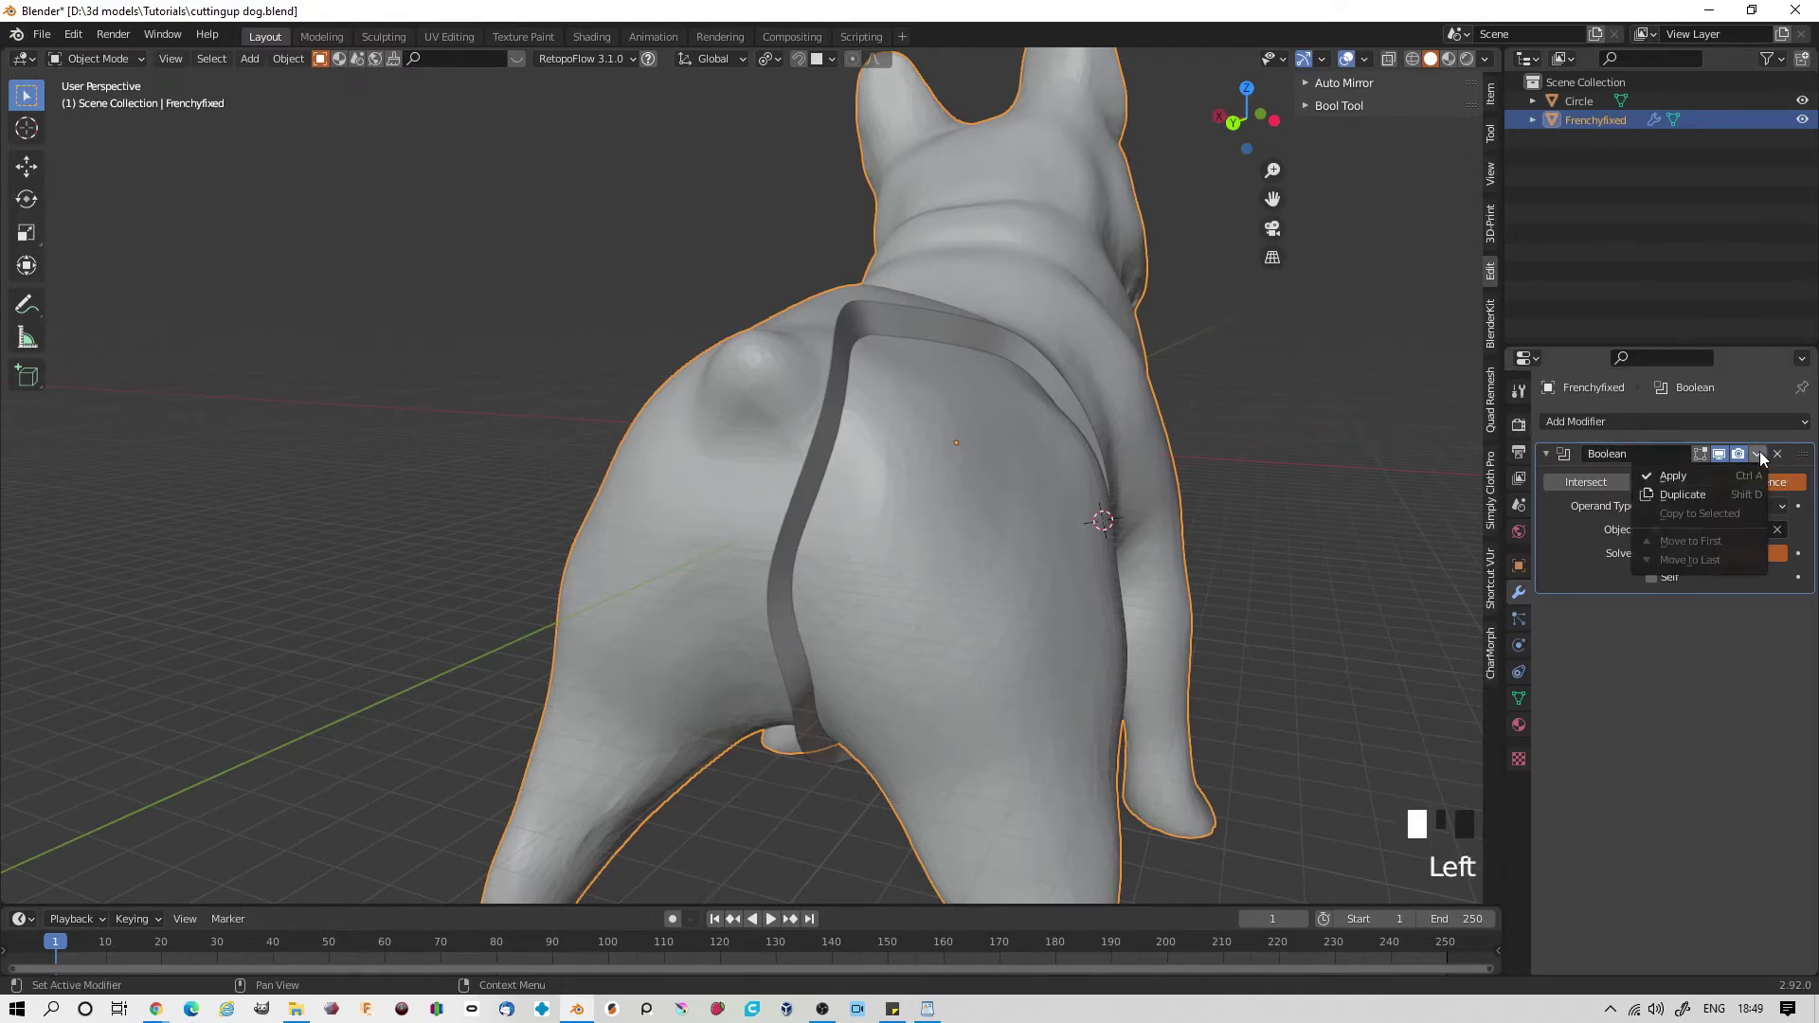
{"action": "left_click", "coordinate": [1692, 476]}
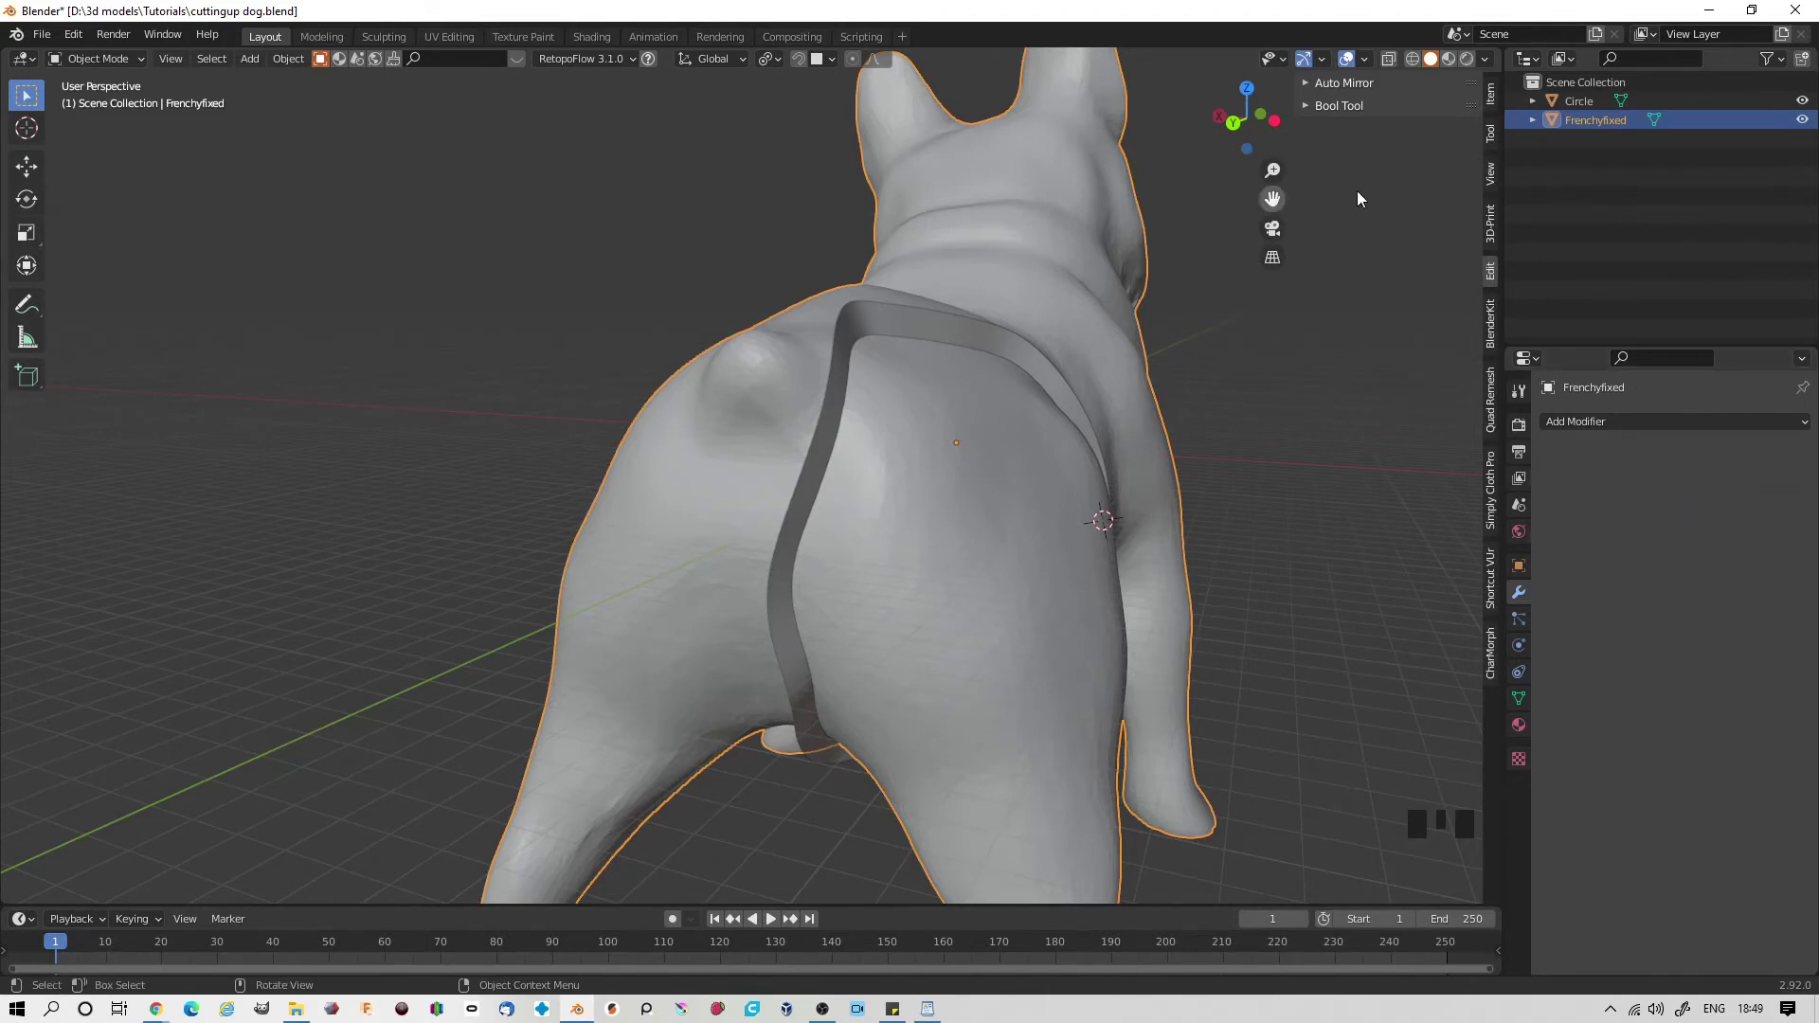
- Hide the Circle cutter in the Outliner and enter Edit Mode on Frenchyfixed
{"action": "left_click", "coordinate": [1802, 100]}
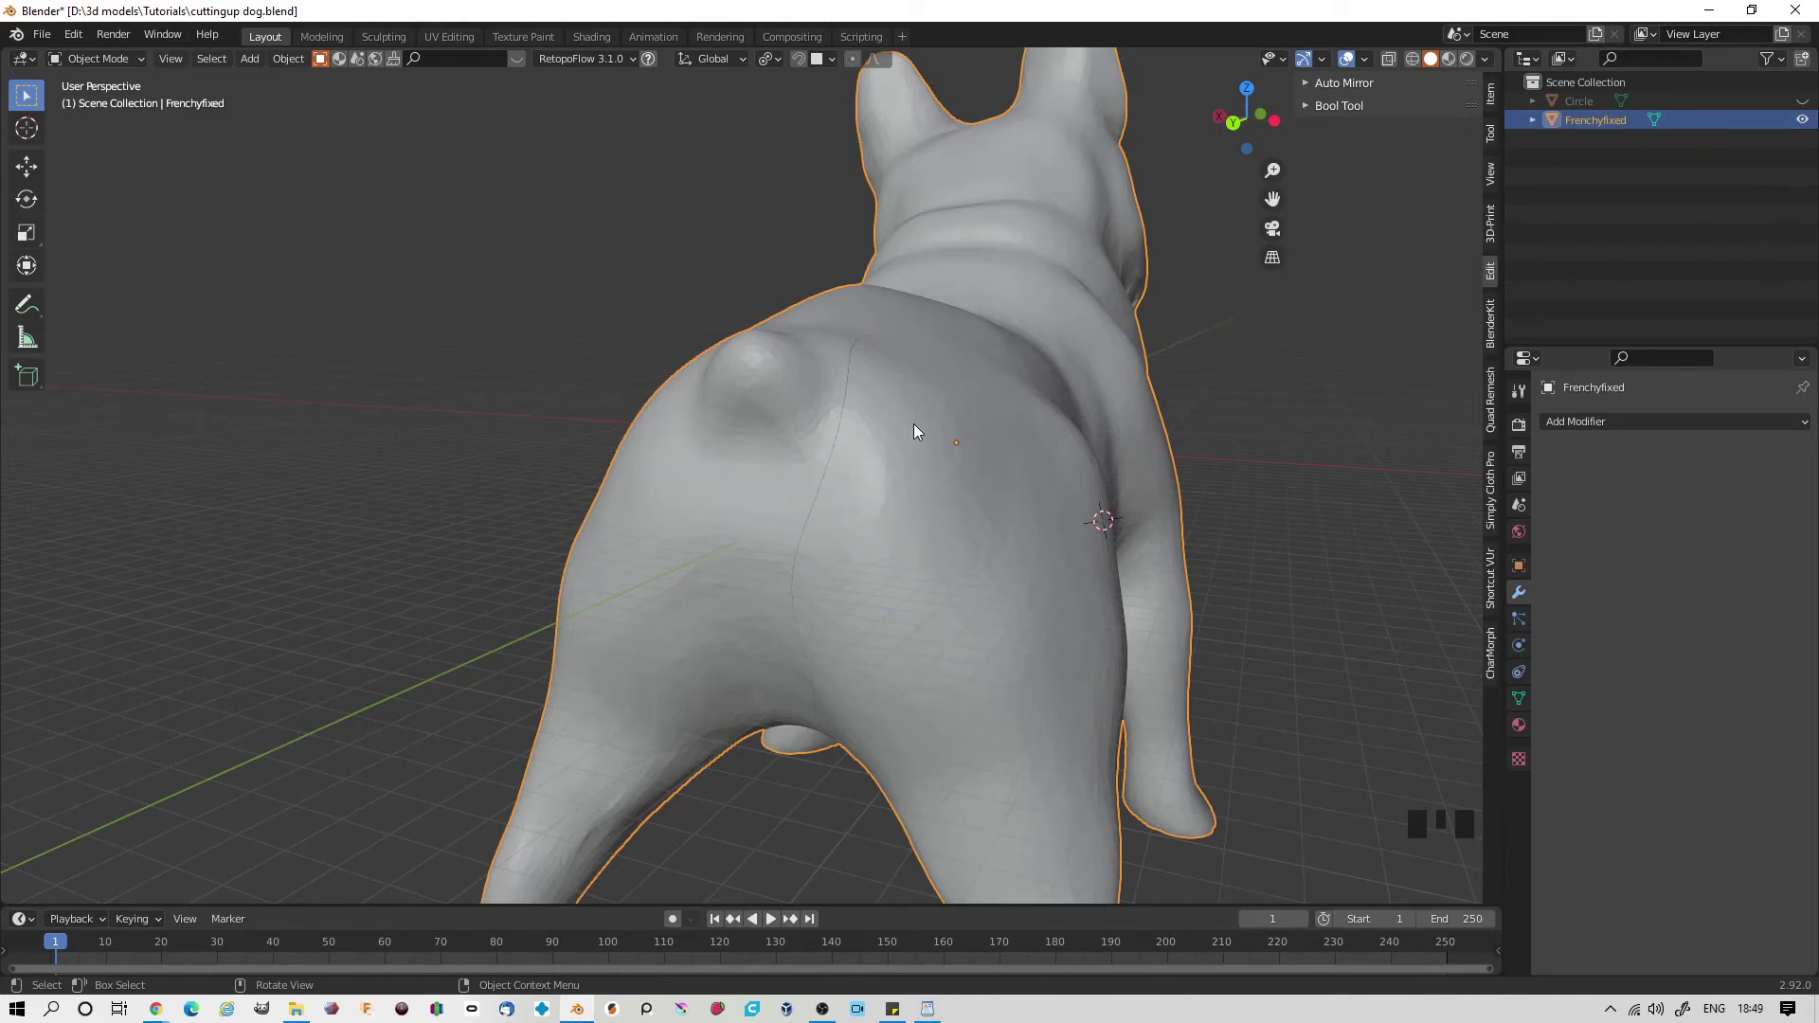
{"action": "key", "text": "Tab"}
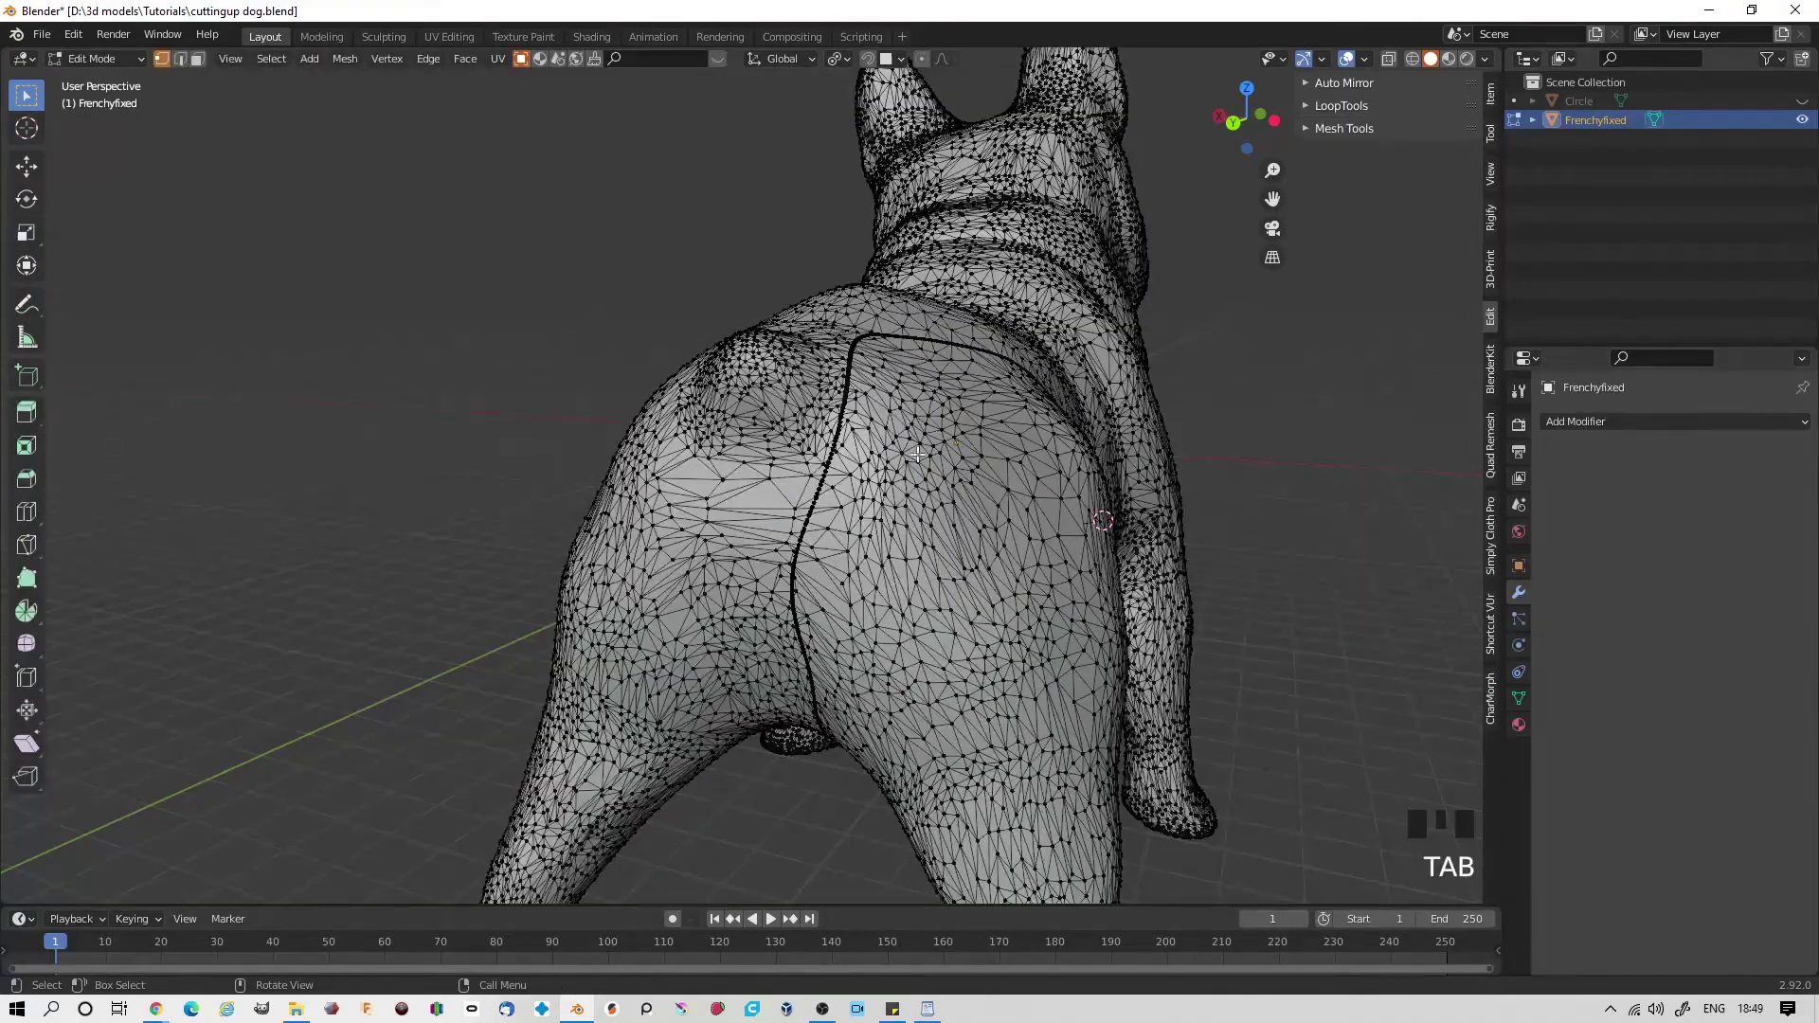
- Select the seam-bounded hind leg with L and separate it into Frenchyfixed.001
{"action": "middle_click_drag", "start_coordinate": [911, 598], "coordinate": [392, 570]}
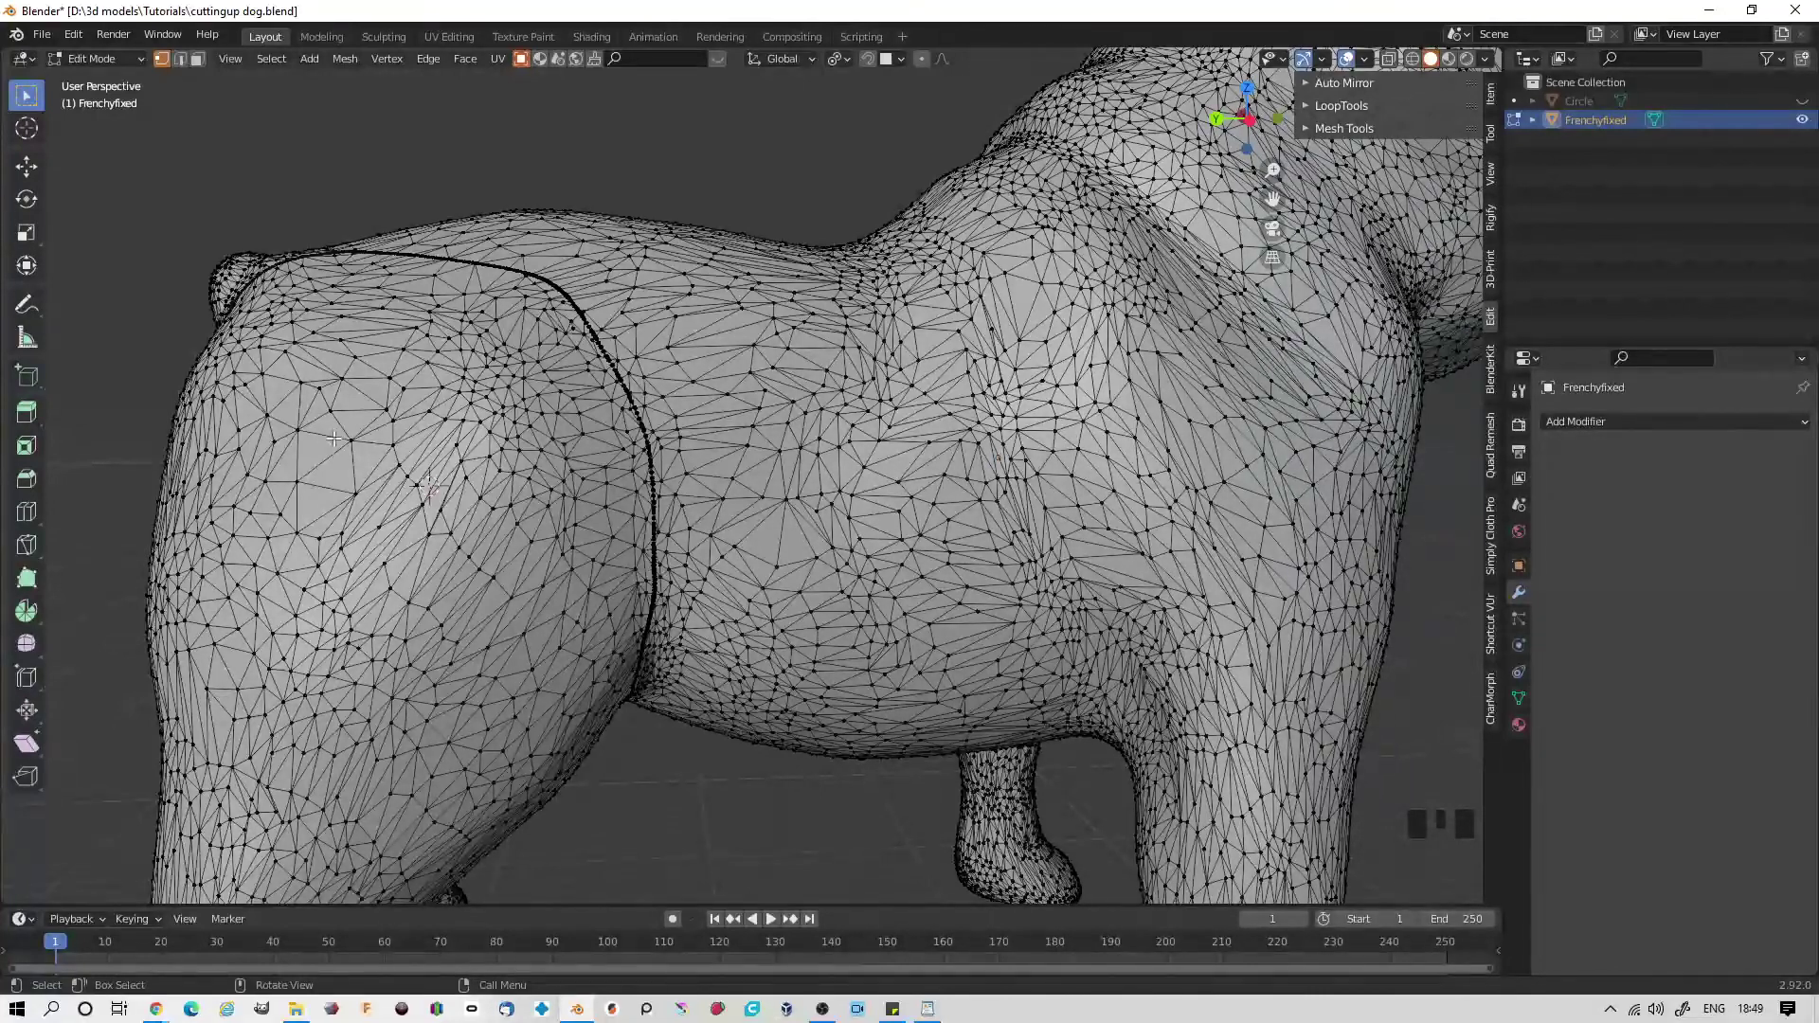
{"action": "key", "text": "l"}
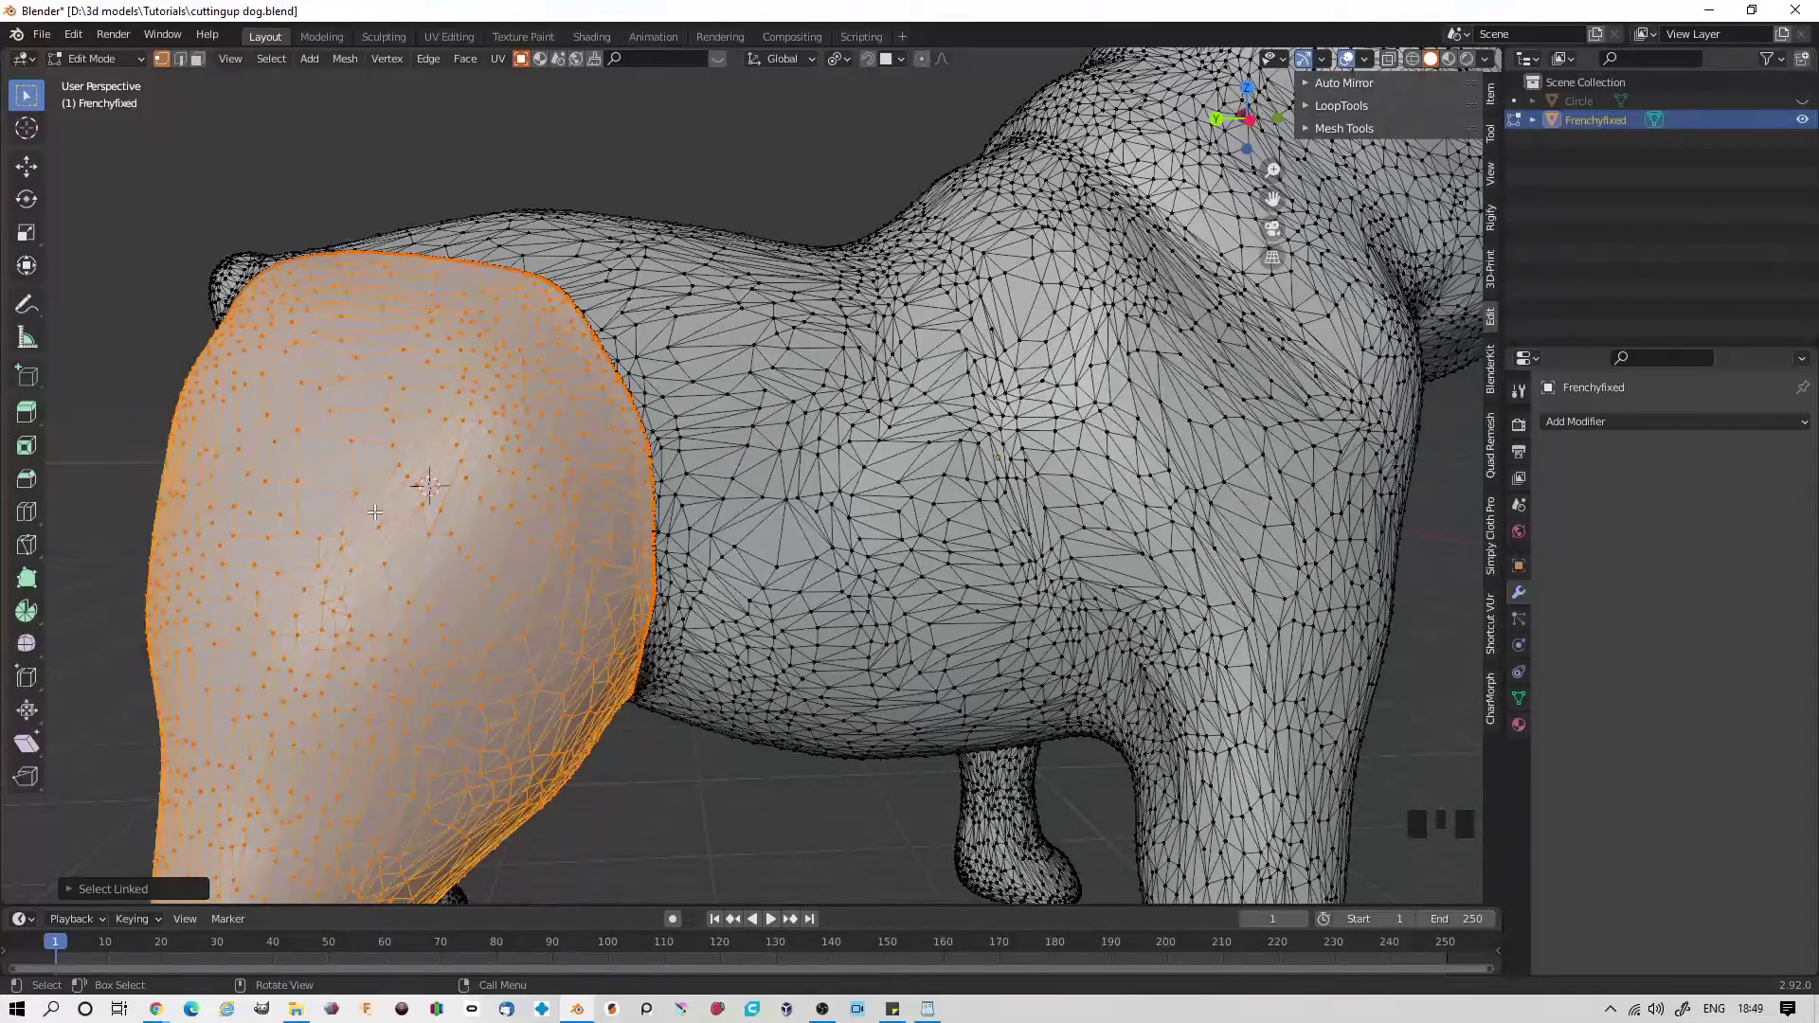
{"action": "key", "text": "p"}
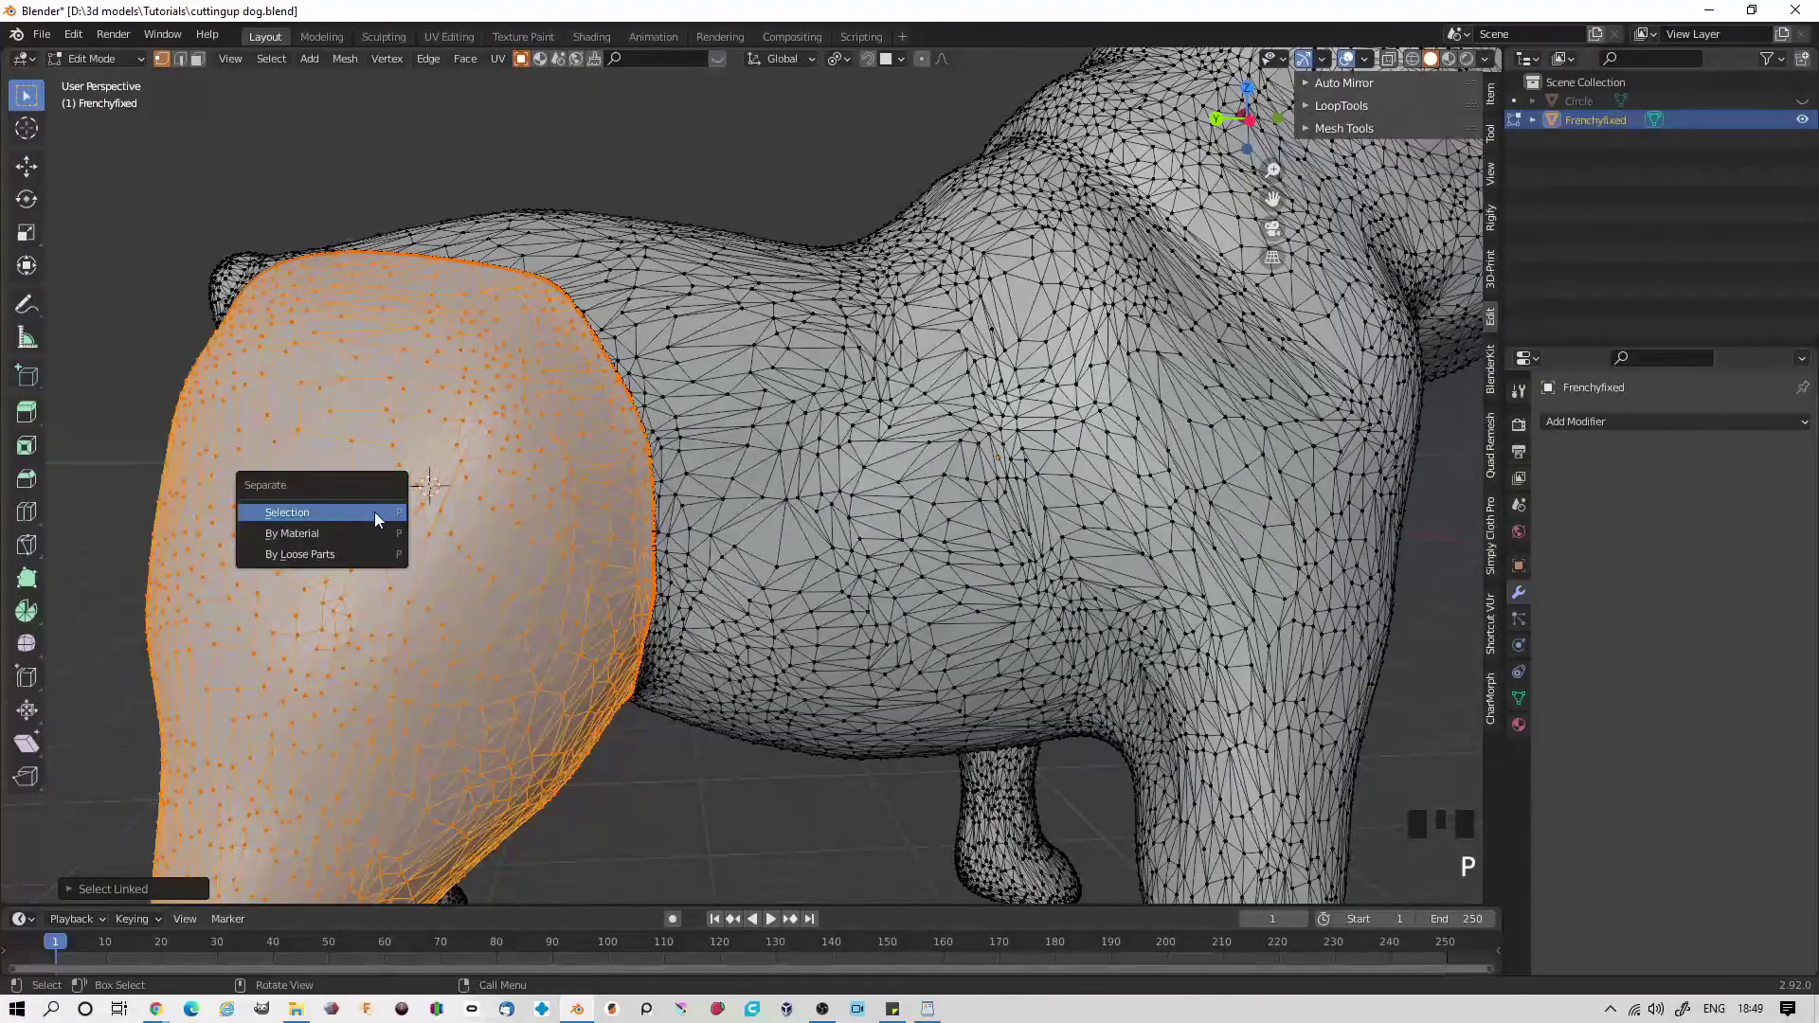
{"action": "left_click", "coordinate": [373, 512]}
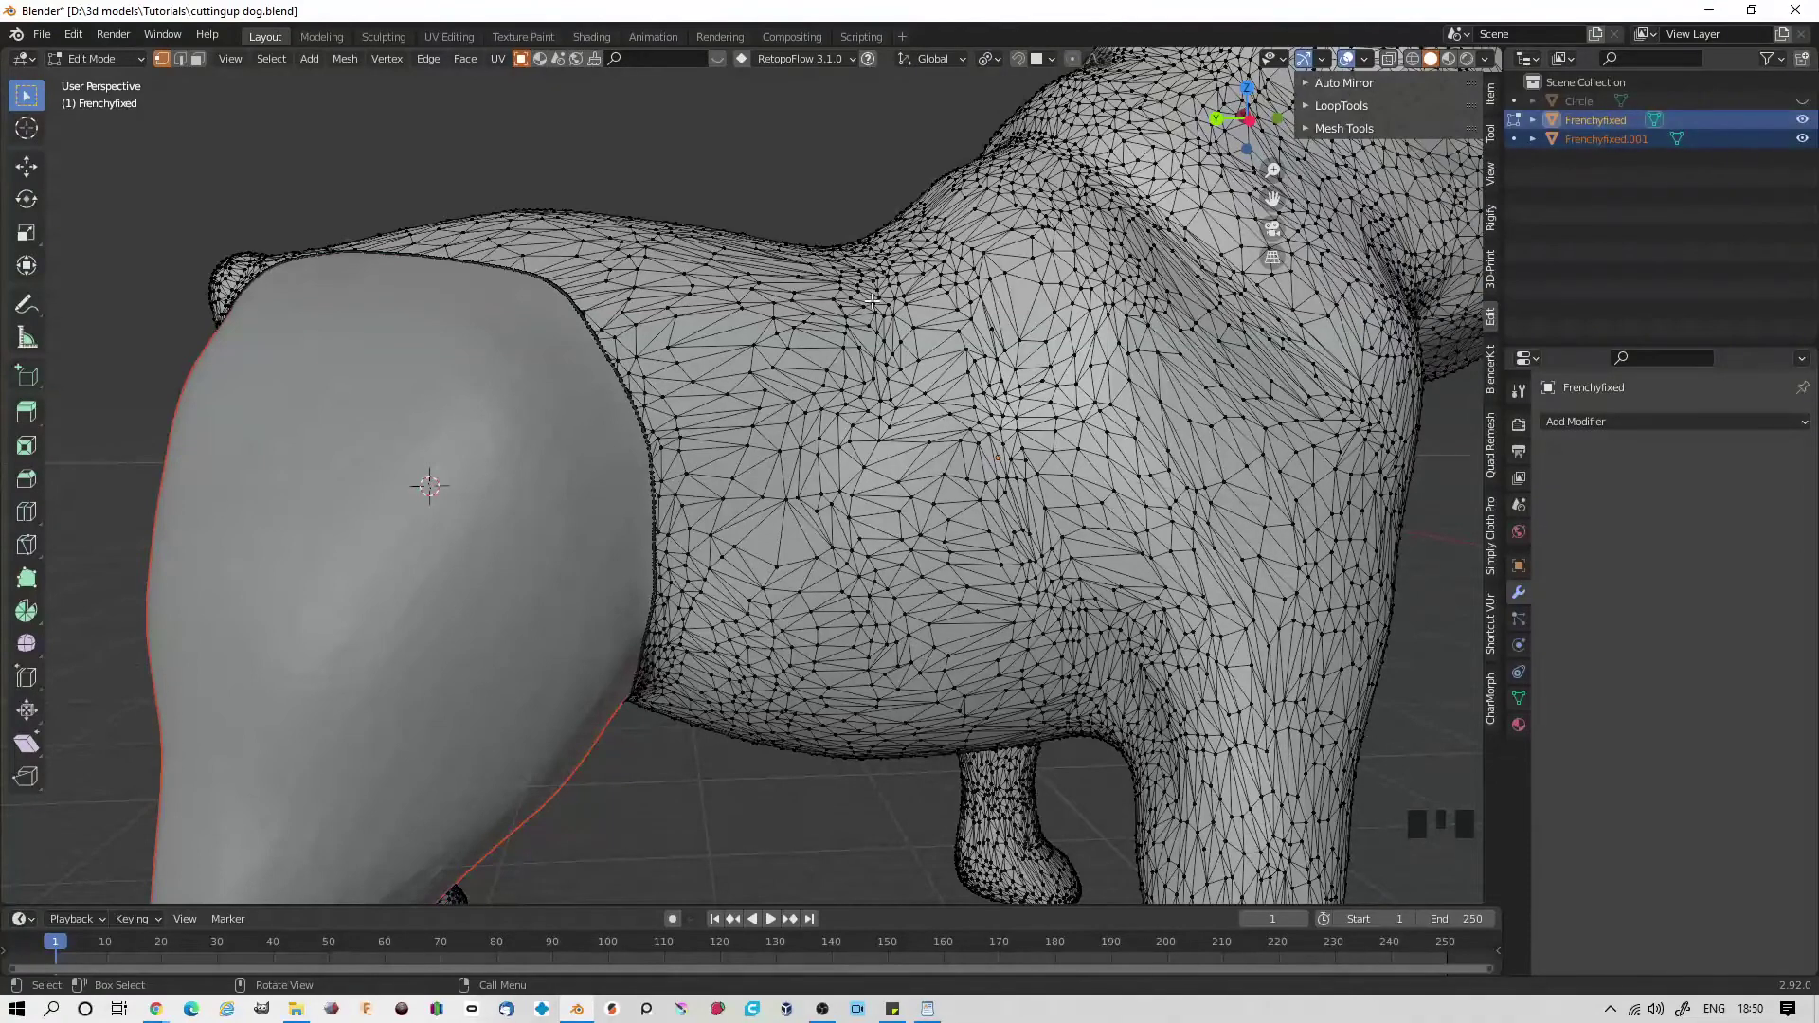
{"action": "key", "text": "Tab"}
- Move the separated leg away and back, then hide and unhide it to inspect the cut
{"action": "left_click", "coordinate": [578, 444]}
{"action": "key", "text": "g"}
{"action": "left_click", "coordinate": [551, 472]}
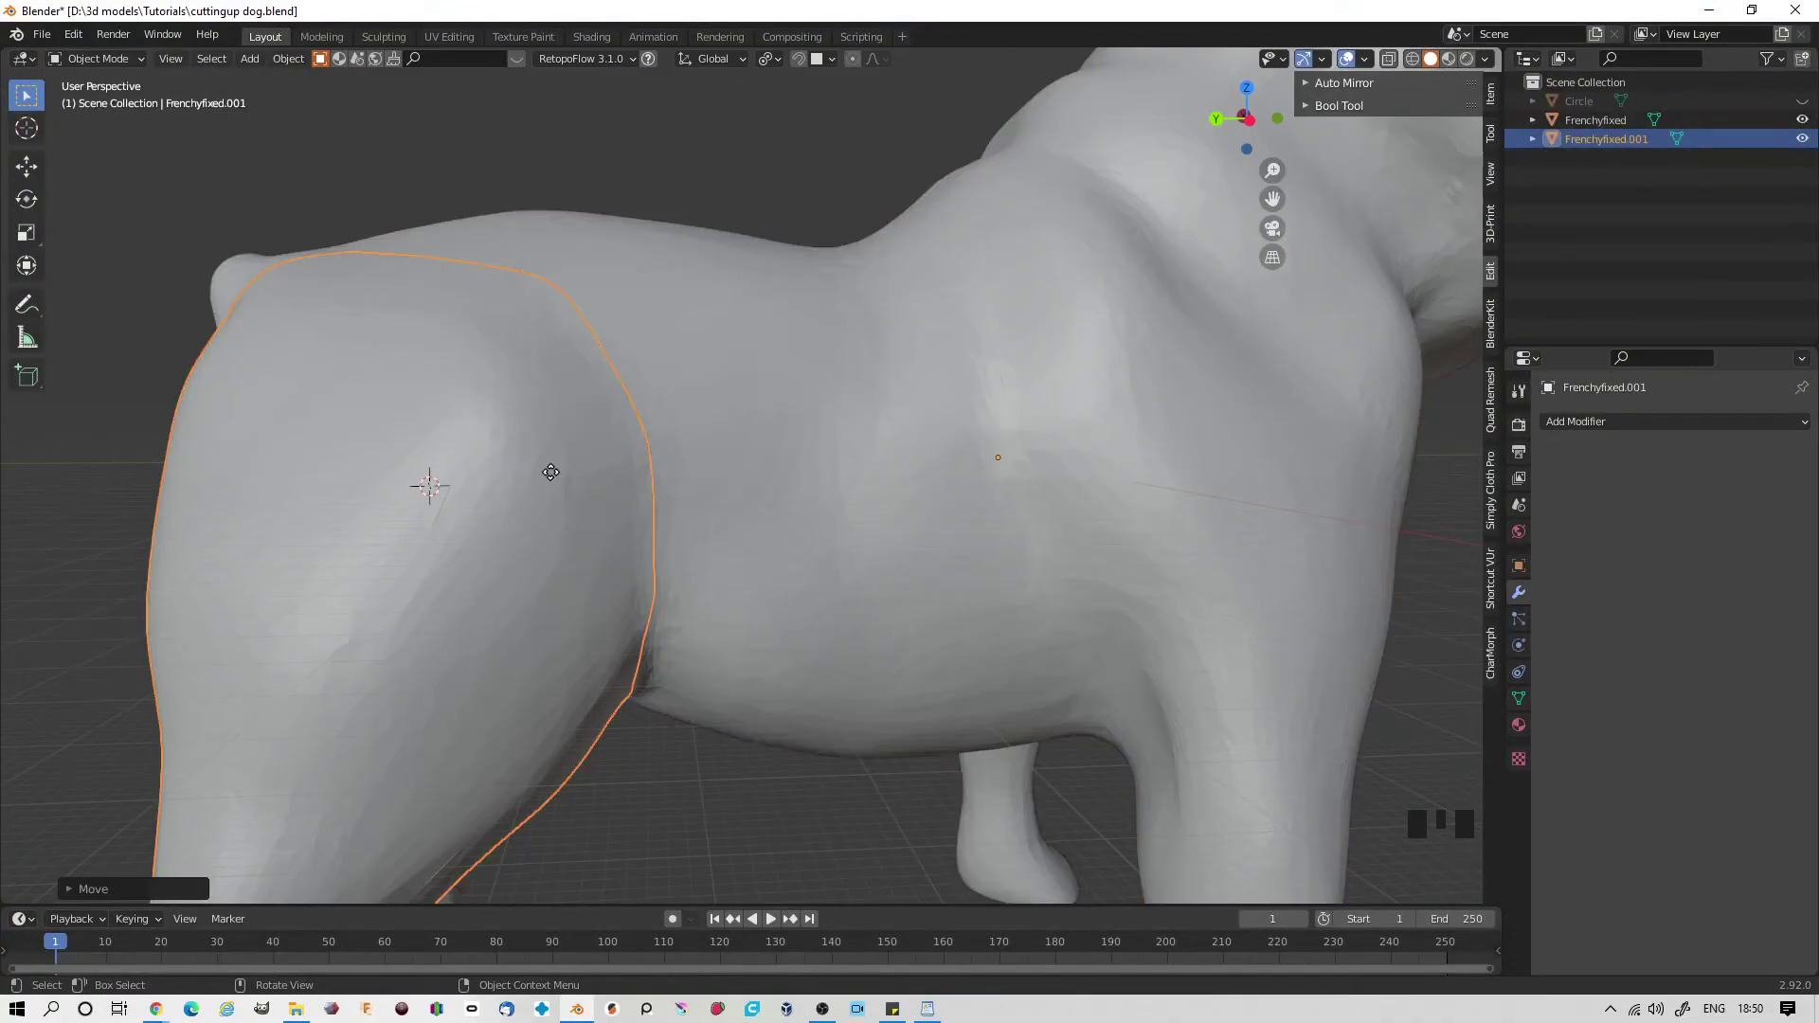
{"action": "key", "text": "g"}
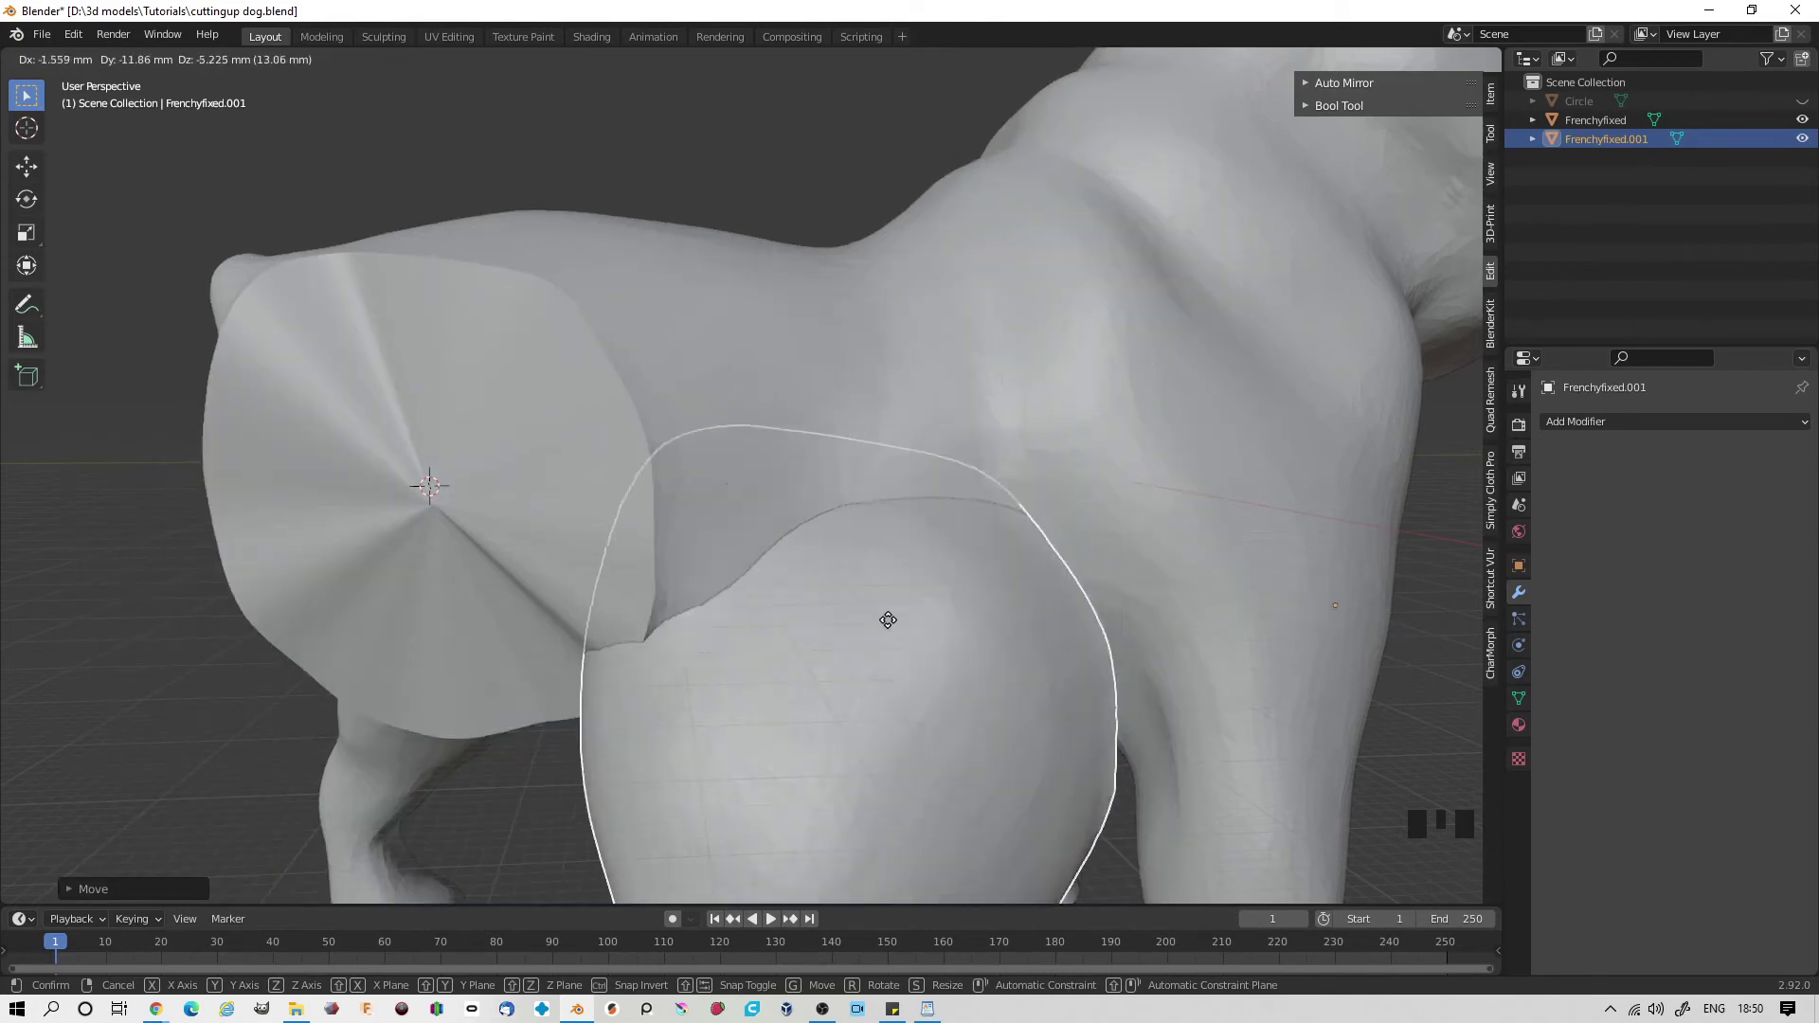
{"action": "left_click", "coordinate": [566, 480]}
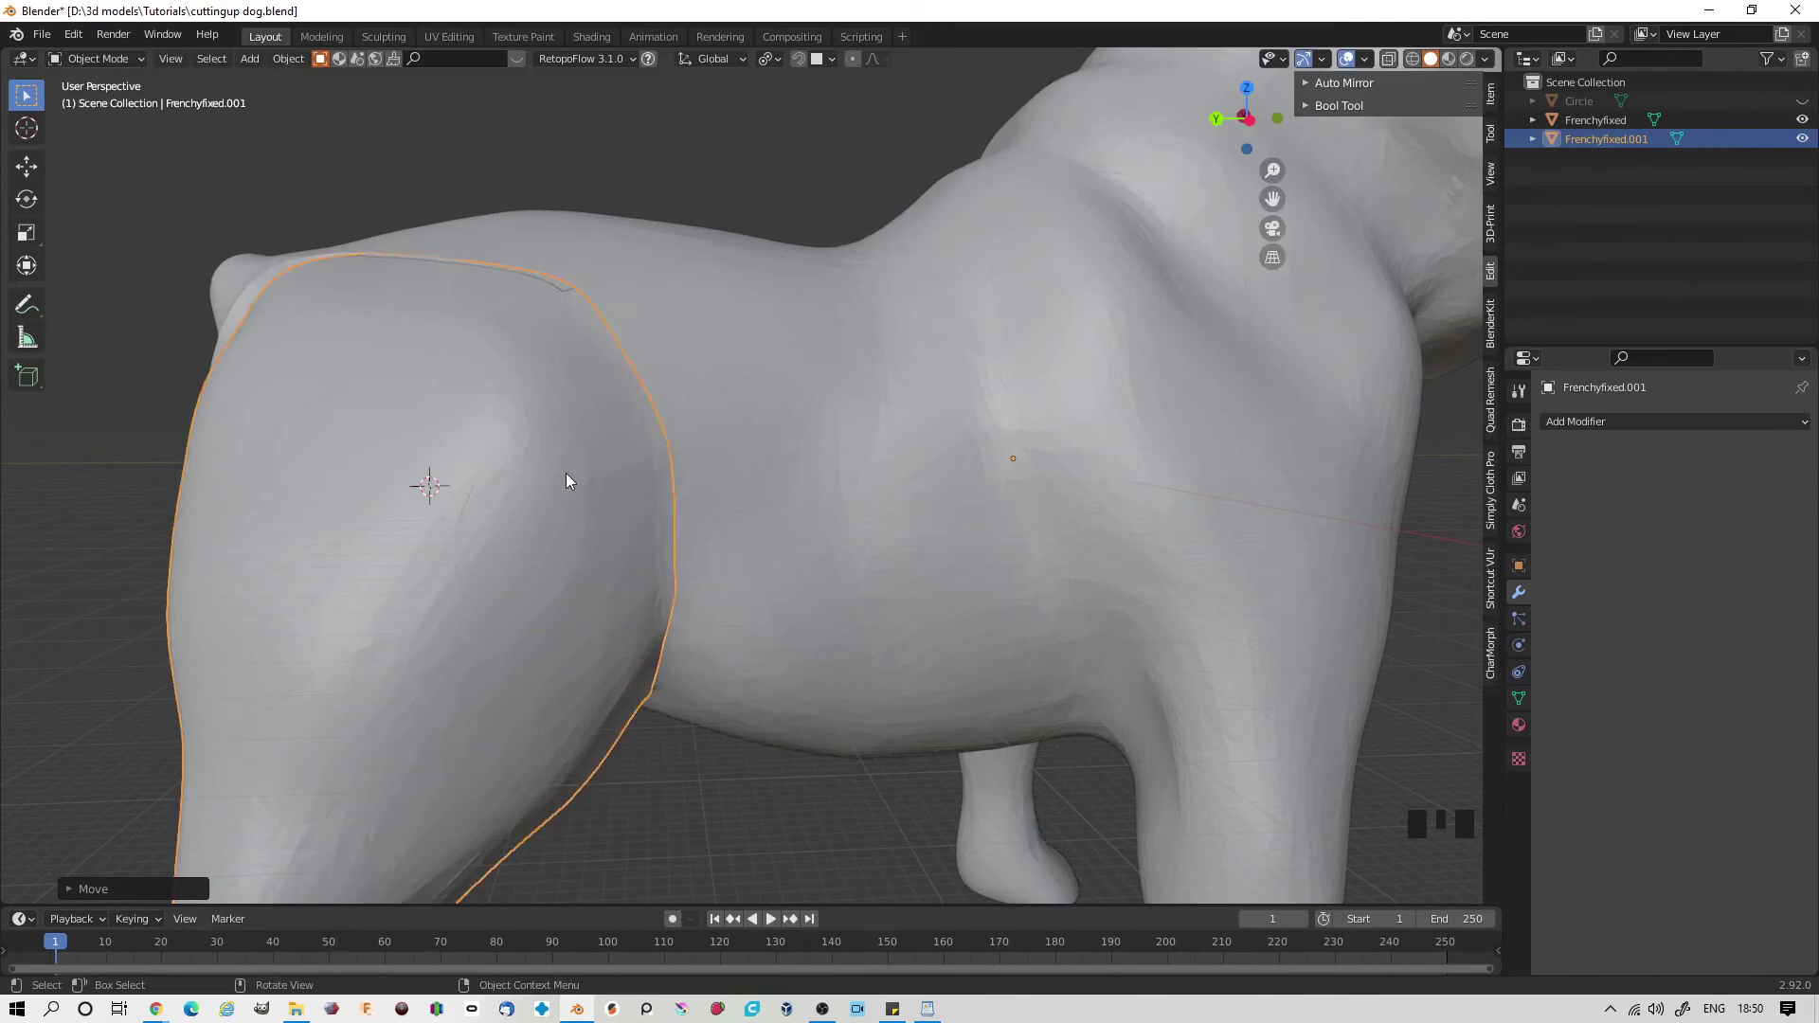
{"action": "key", "text": "h"}
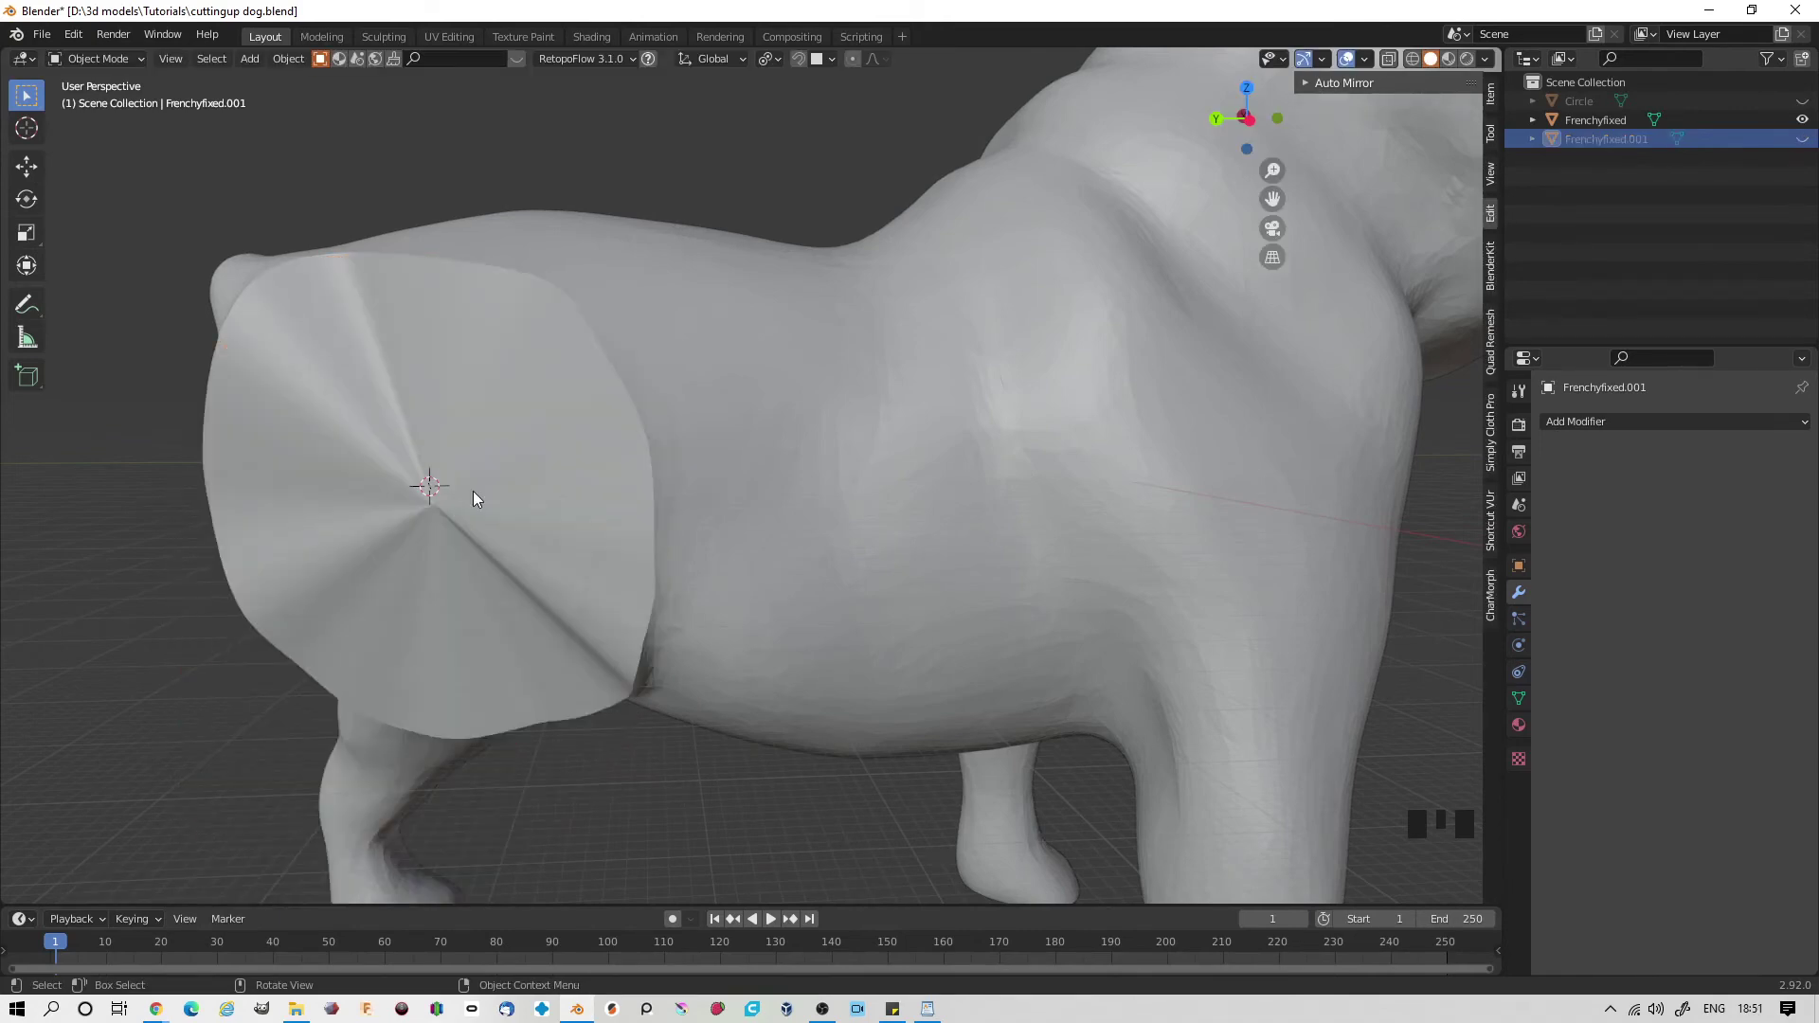
{"action": "key", "text": "alt+h"}
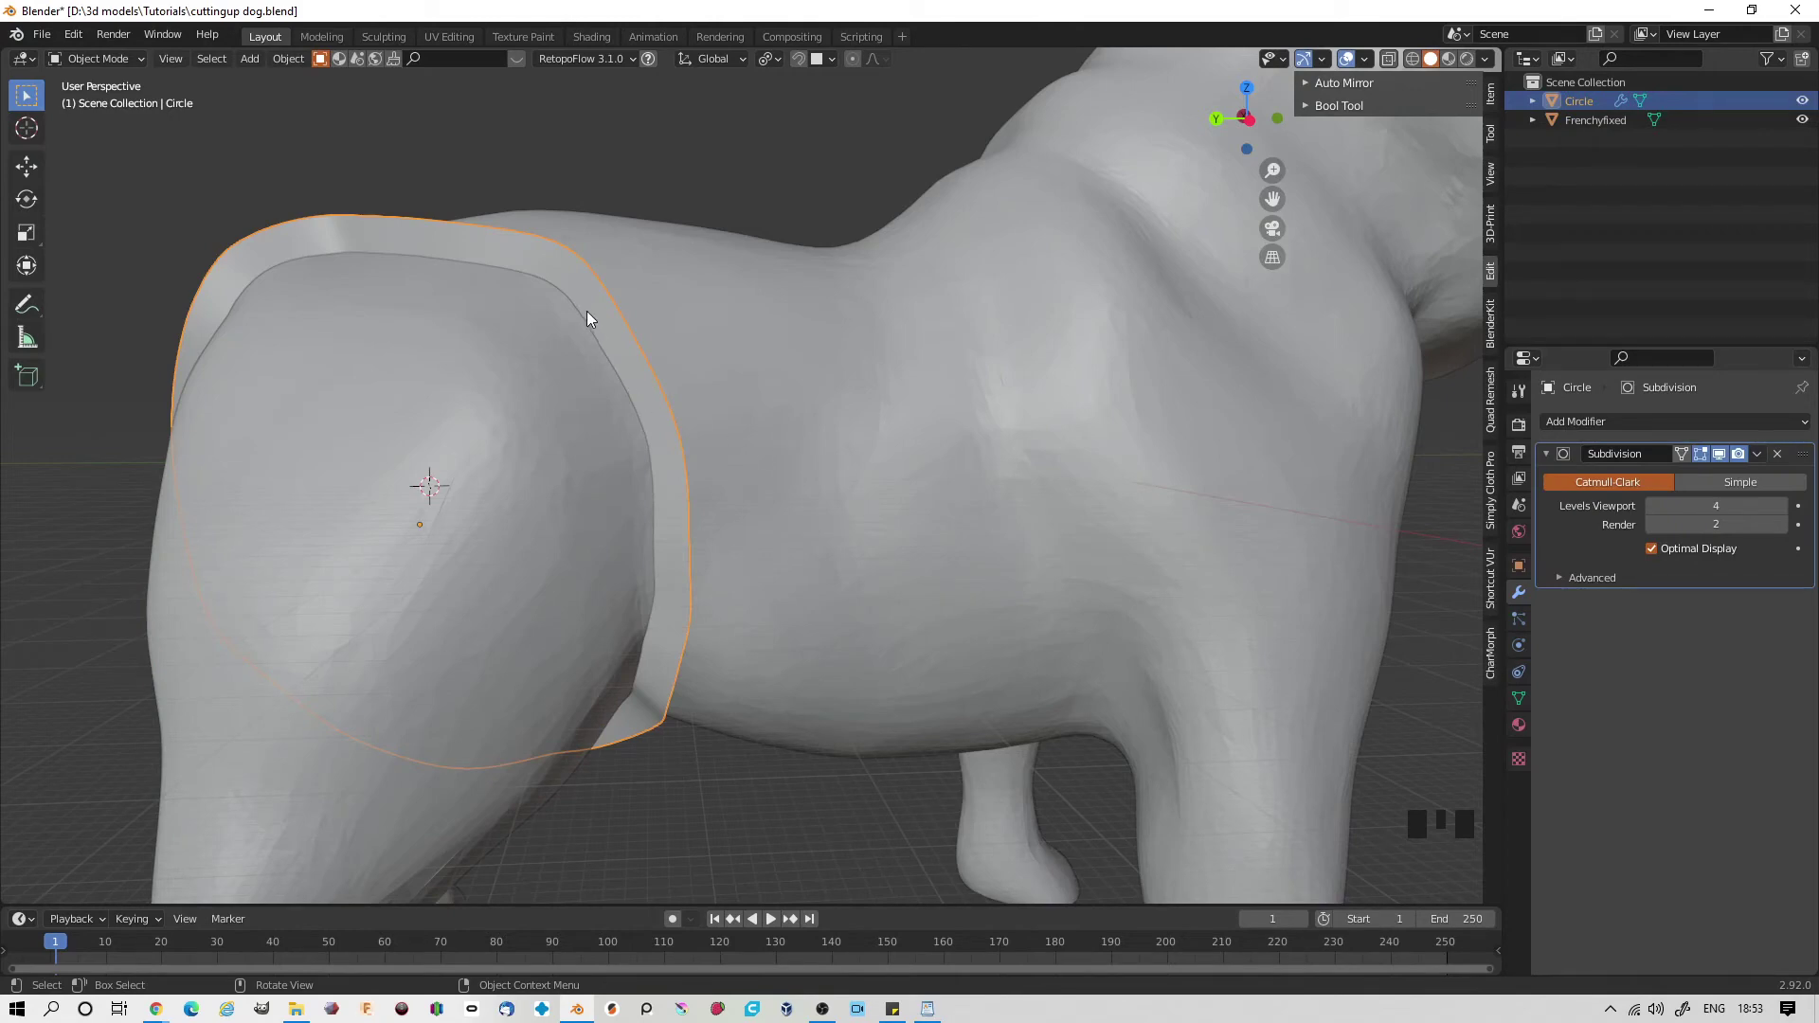
- Turn off the Circle's subdivision display, hide the dog, and select the central edge loops
{"action": "left_click", "coordinate": [1720, 453]}
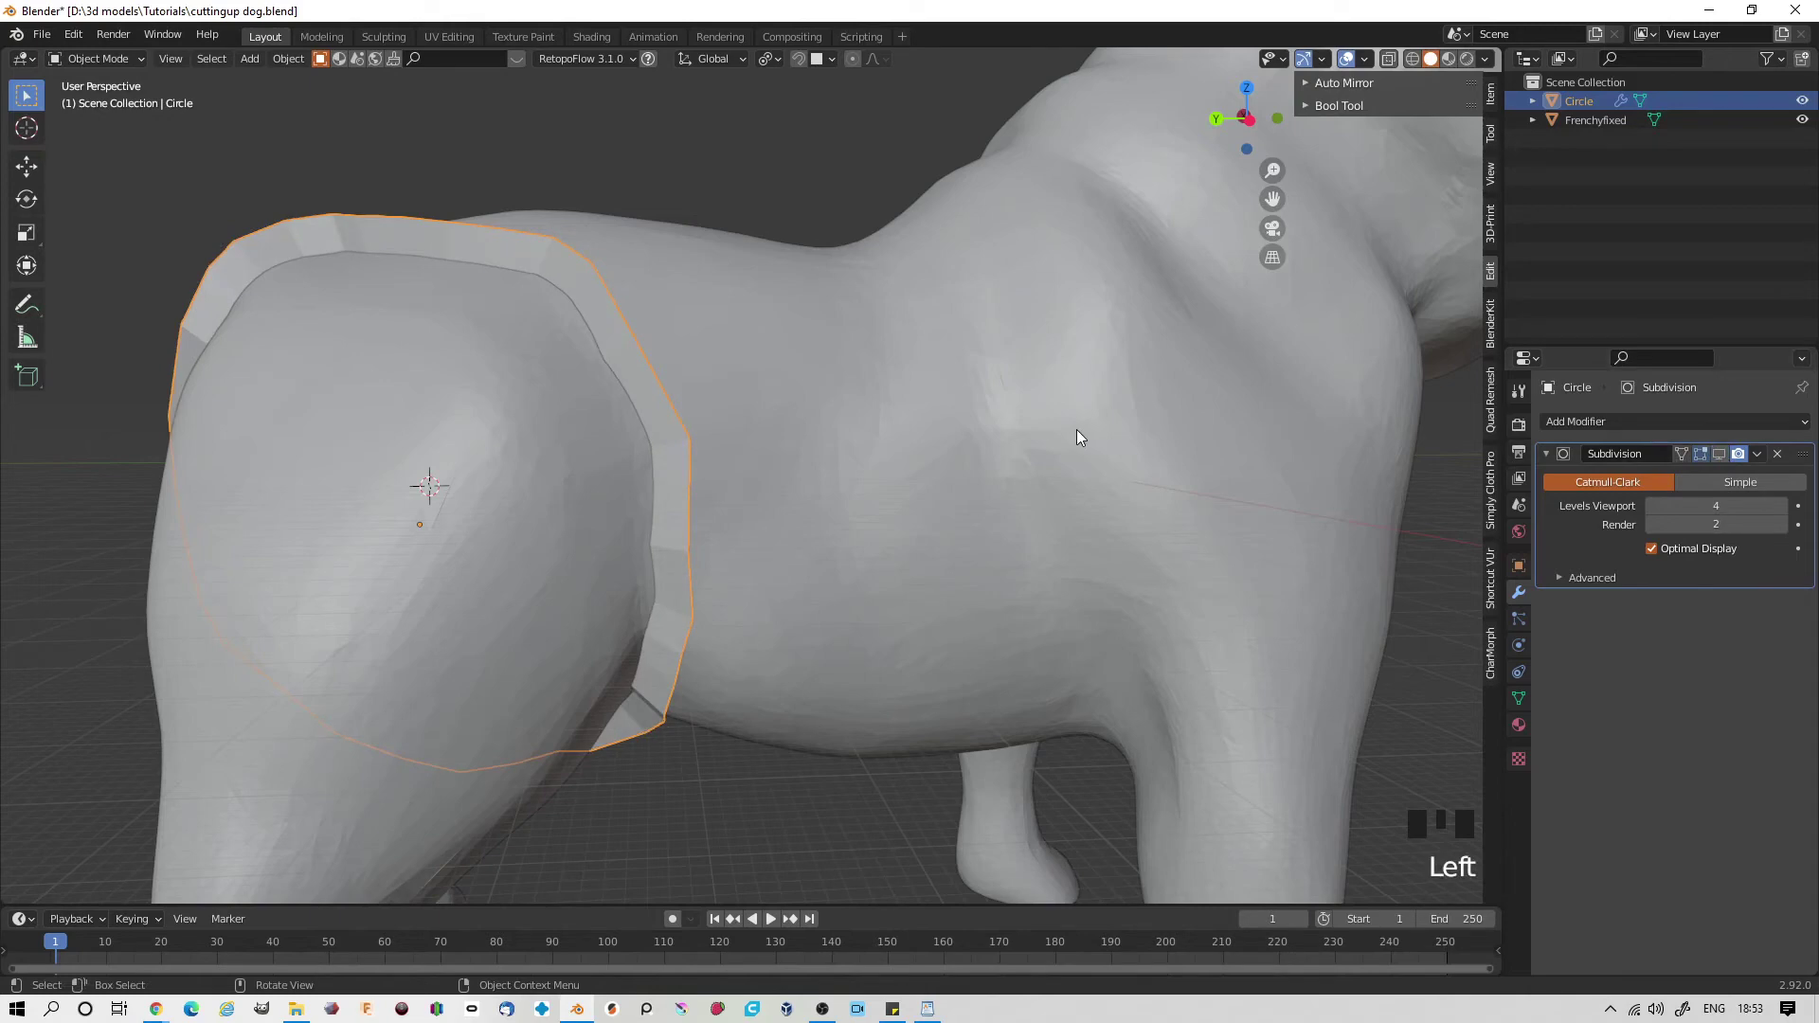
{"action": "left_click", "coordinate": [1801, 120]}
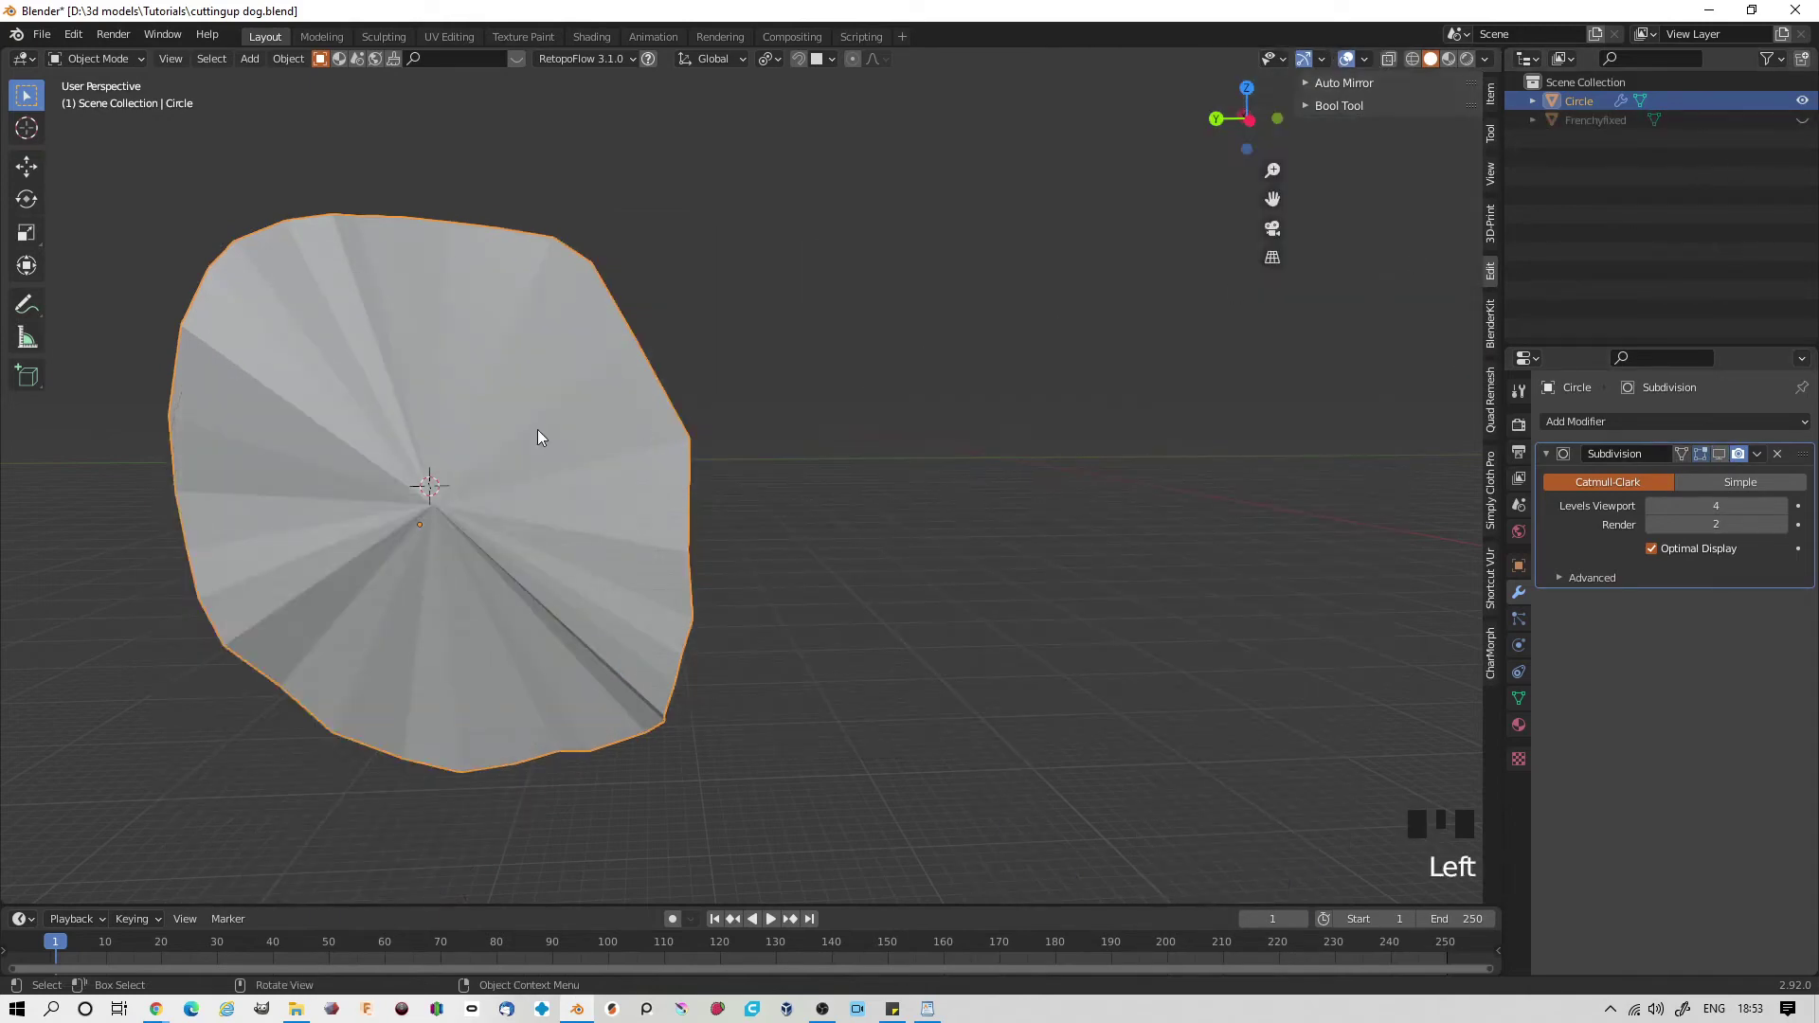
{"action": "key", "text": "Tab"}
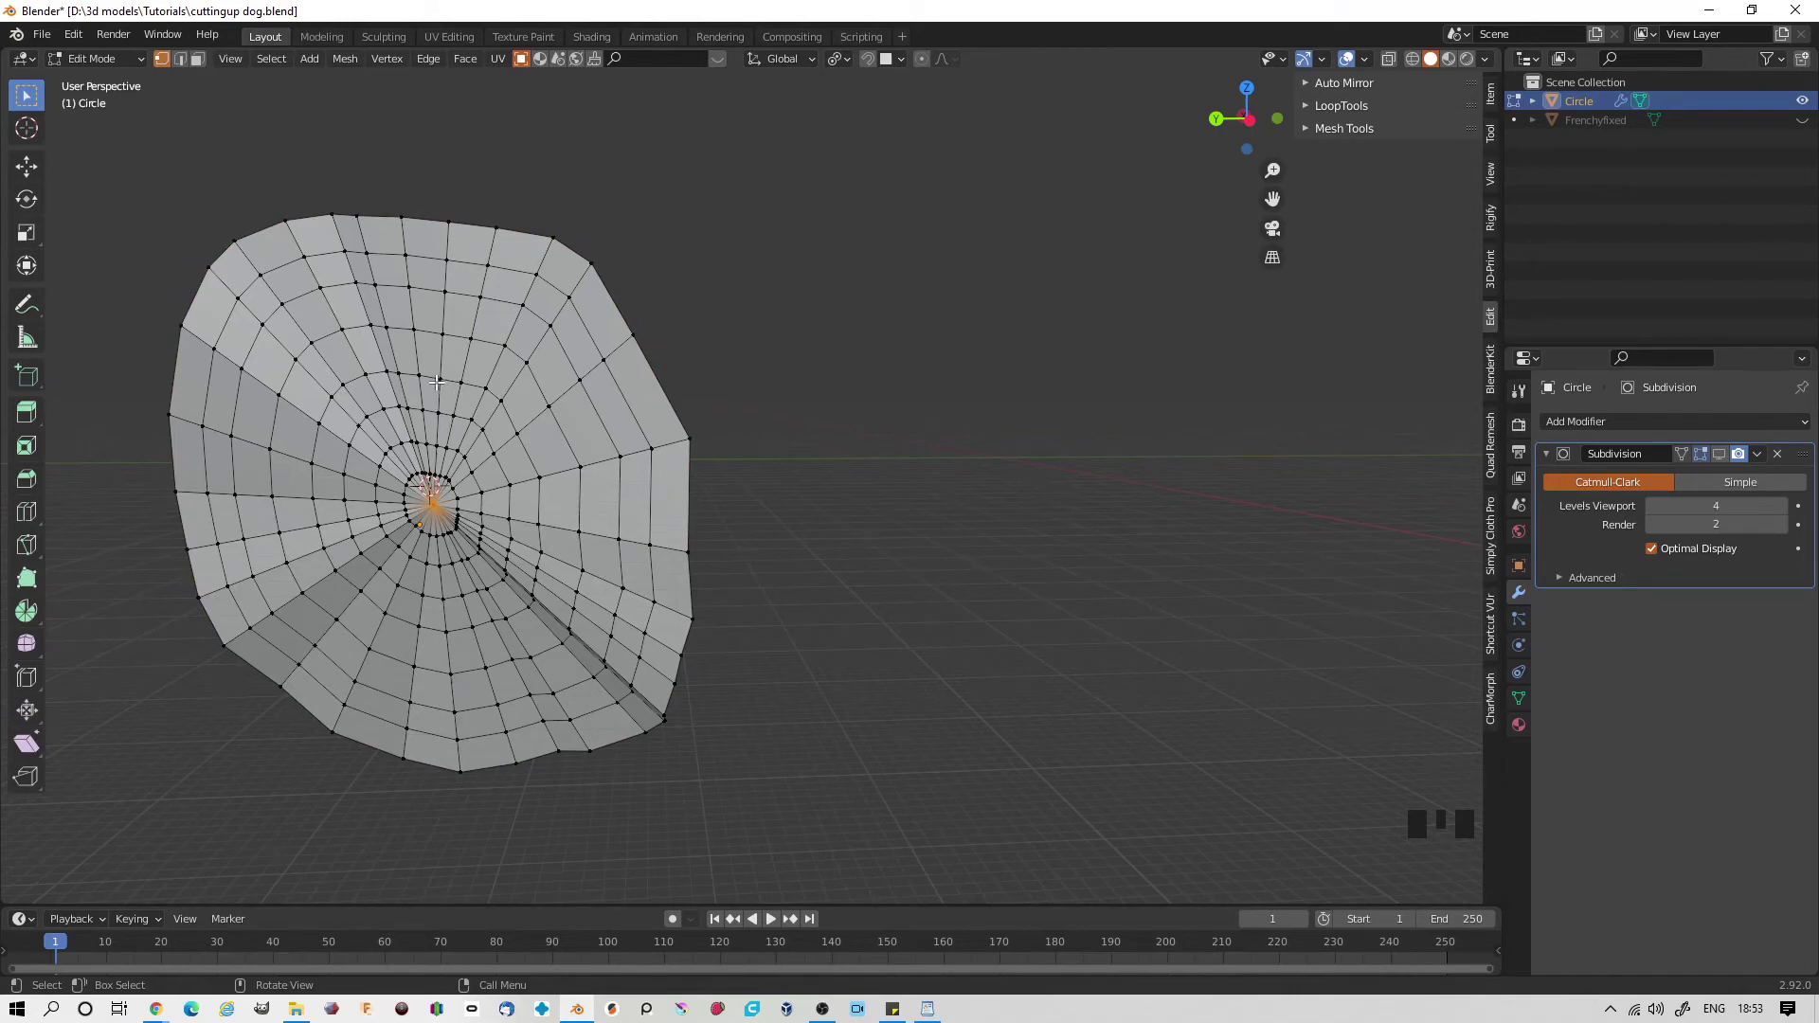
{"action": "left_click", "coordinate": [432, 415], "text": "alt"}
{"action": "left_click", "coordinate": [441, 446], "text": "alt+shift"}
{"action": "left_click", "coordinate": [453, 488], "text": "alt+shift"}
{"action": "left_click", "coordinate": [460, 520], "text": "alt+shift"}
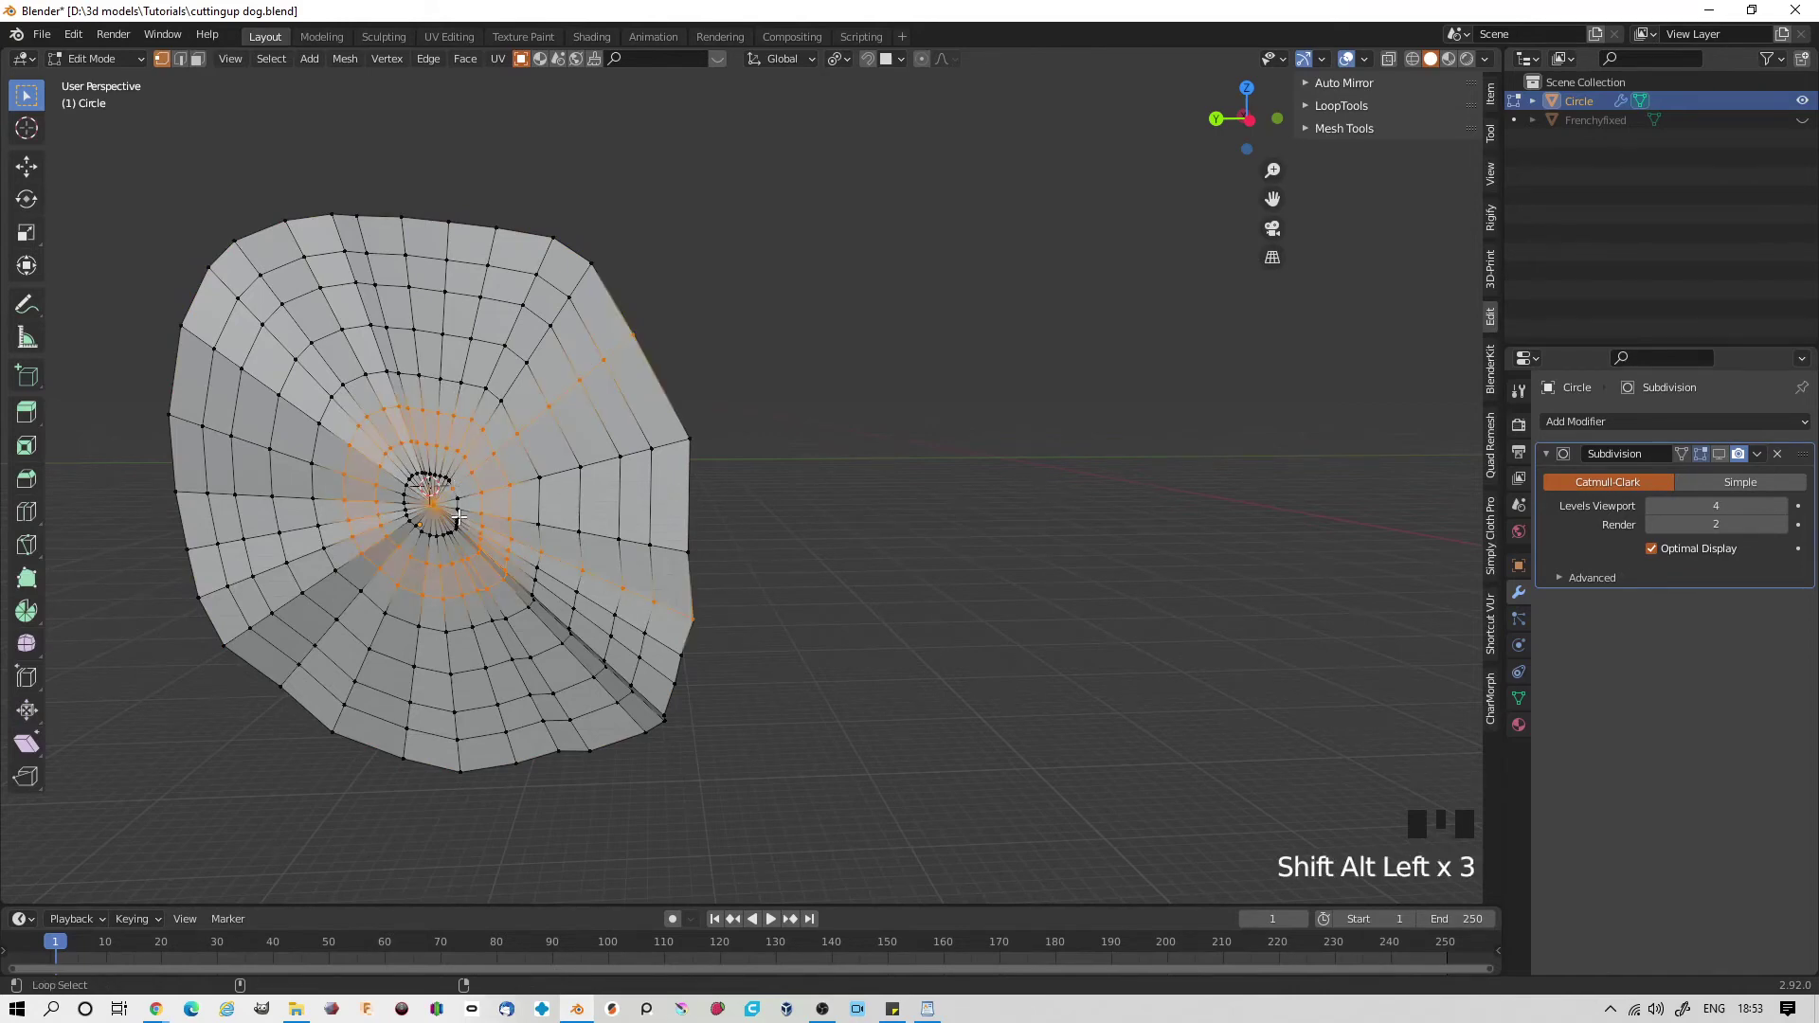
{"action": "key", "text": "ctrl+z"}
{"action": "left_click", "coordinate": [457, 505], "text": "alt+shift"}
{"action": "left_click", "coordinate": [651, 446], "text": "ctrl+shift"}
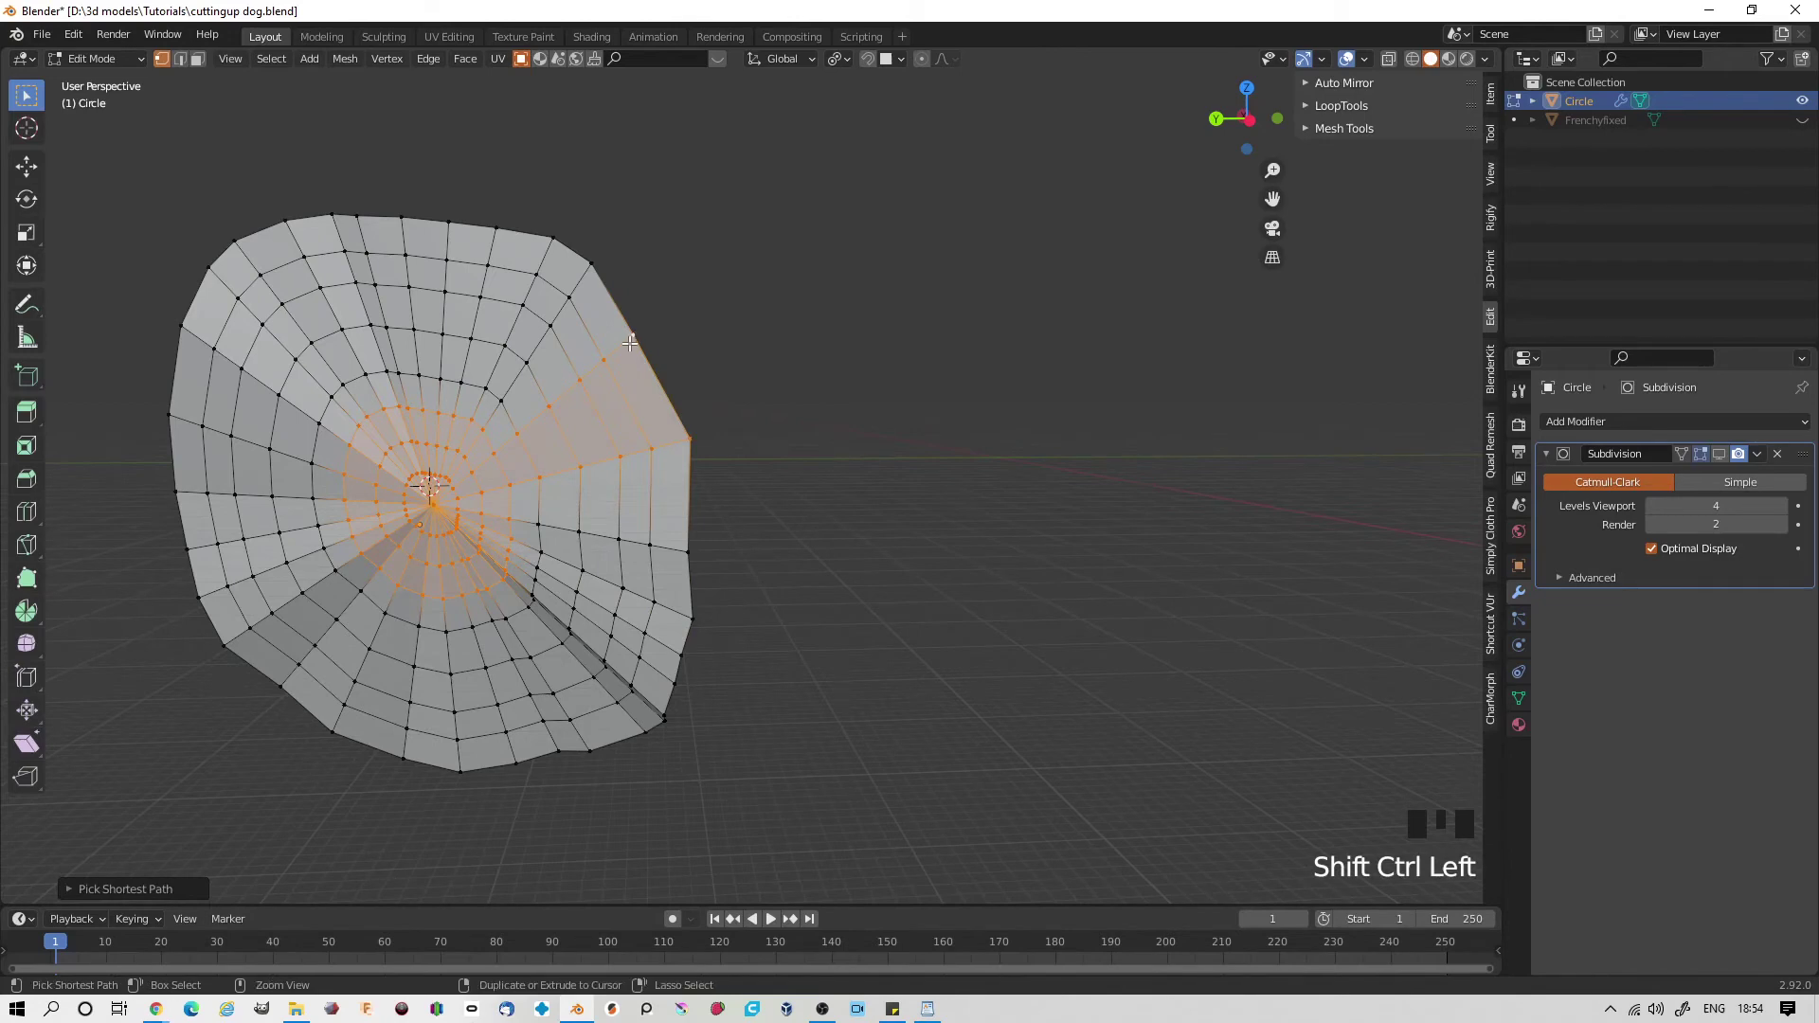
{"action": "left_click", "coordinate": [633, 333], "text": "shift"}
{"action": "left_click", "coordinate": [633, 334], "text": "shift"}
{"action": "left_click", "coordinate": [592, 379], "text": "shift"}
{"action": "left_click", "coordinate": [592, 379], "text": "shift"}
- Pull the selected centre rings back into a deep funnel-shaped recess
{"action": "middle_click_drag", "start_coordinate": [794, 453], "coordinate": [775, 462]}
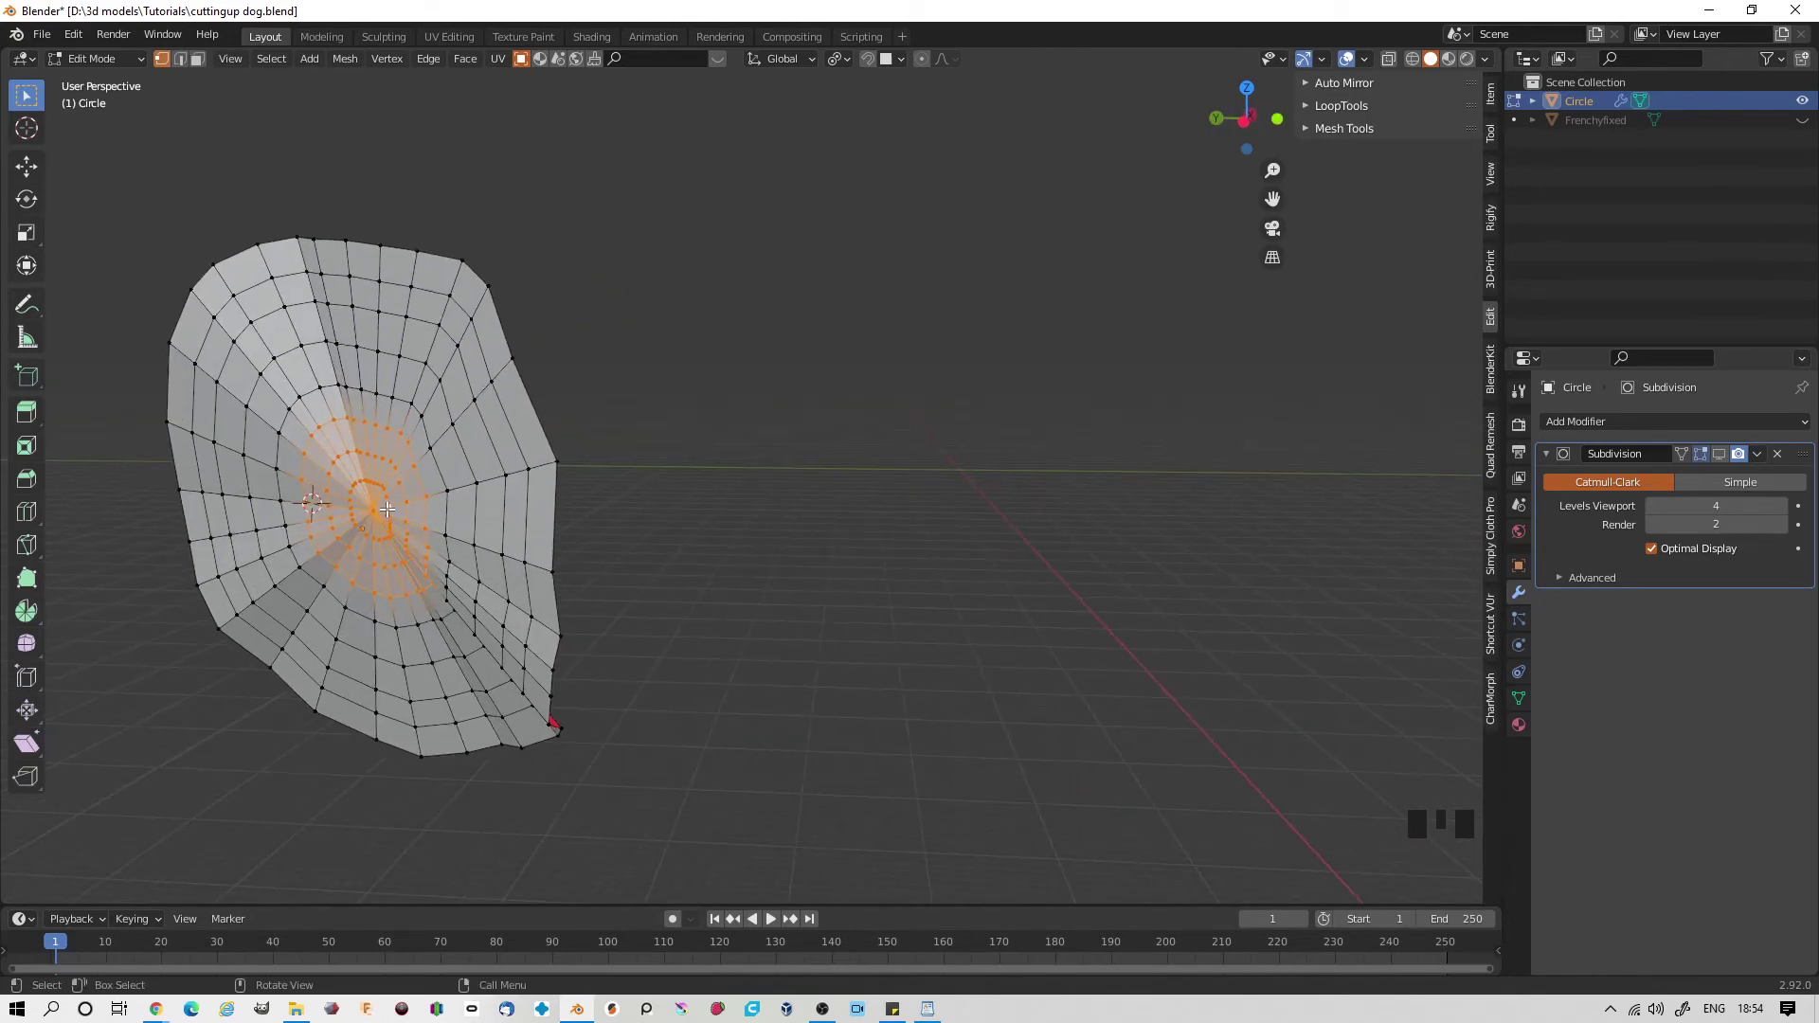
{"action": "key", "text": "d"}
{"action": "middle_click_drag", "start_coordinate": [650, 499], "coordinate": [508, 528]}
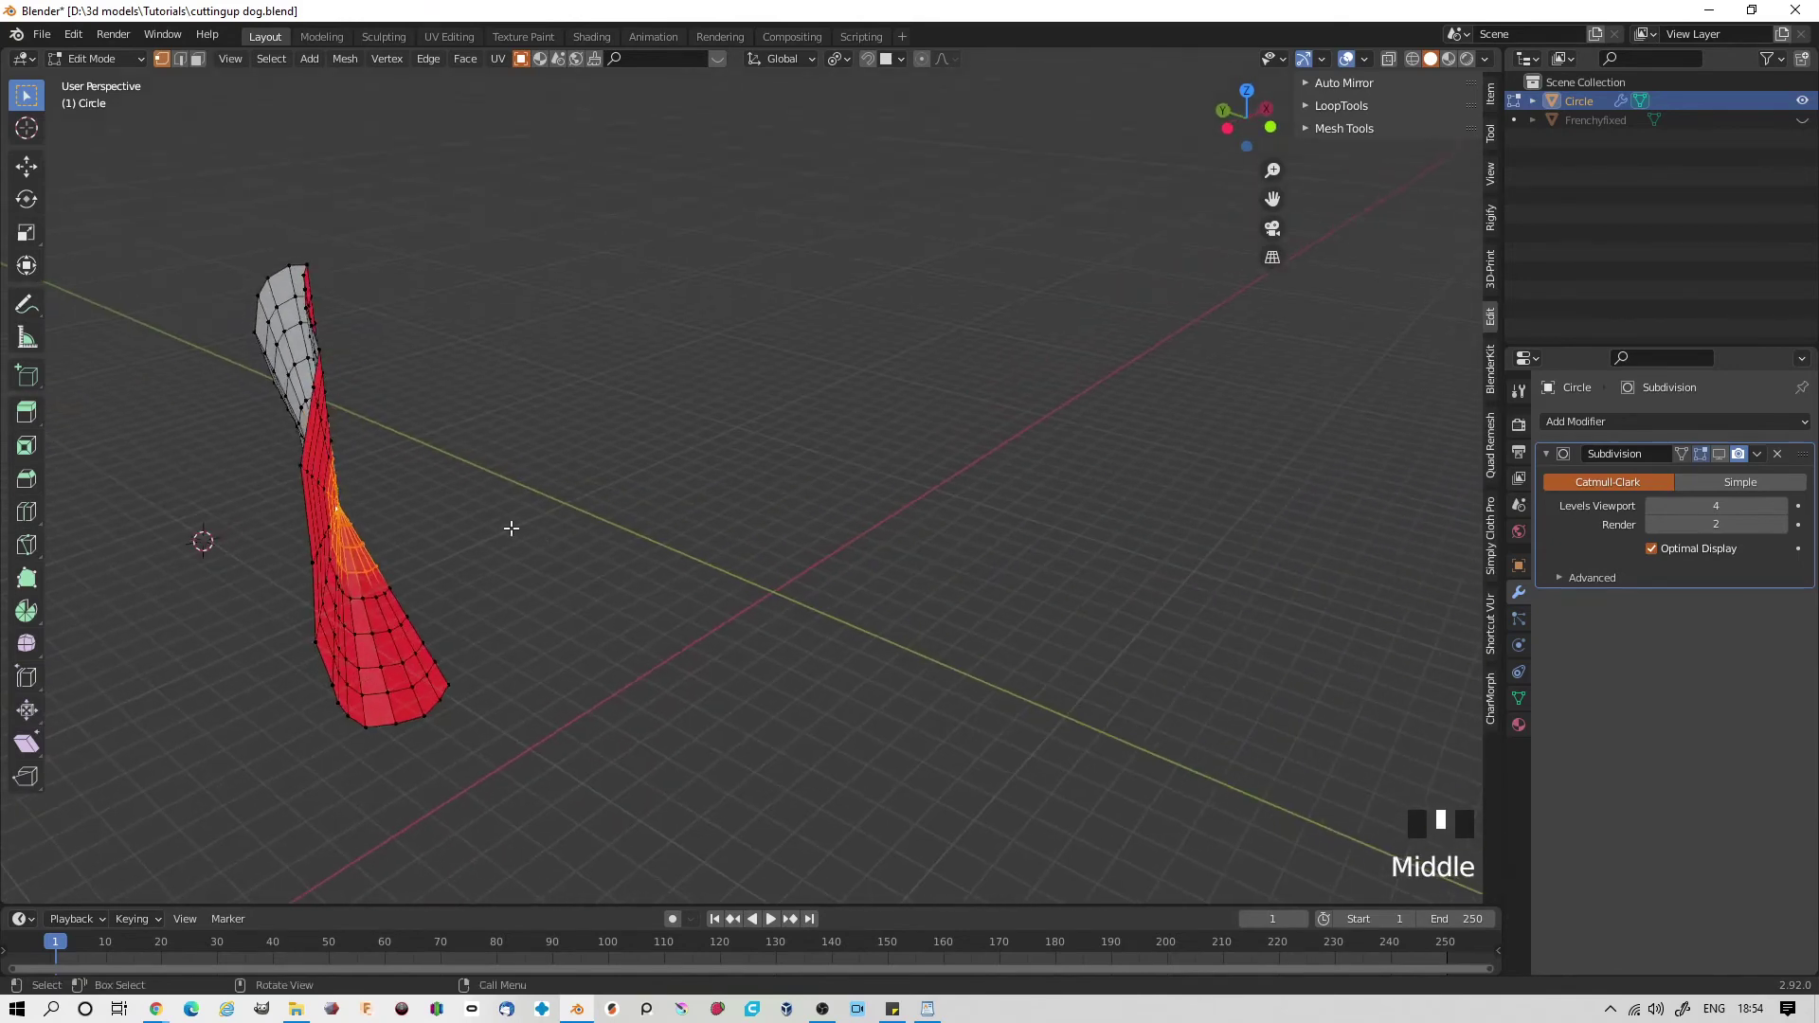
{"action": "key", "text": "g"}
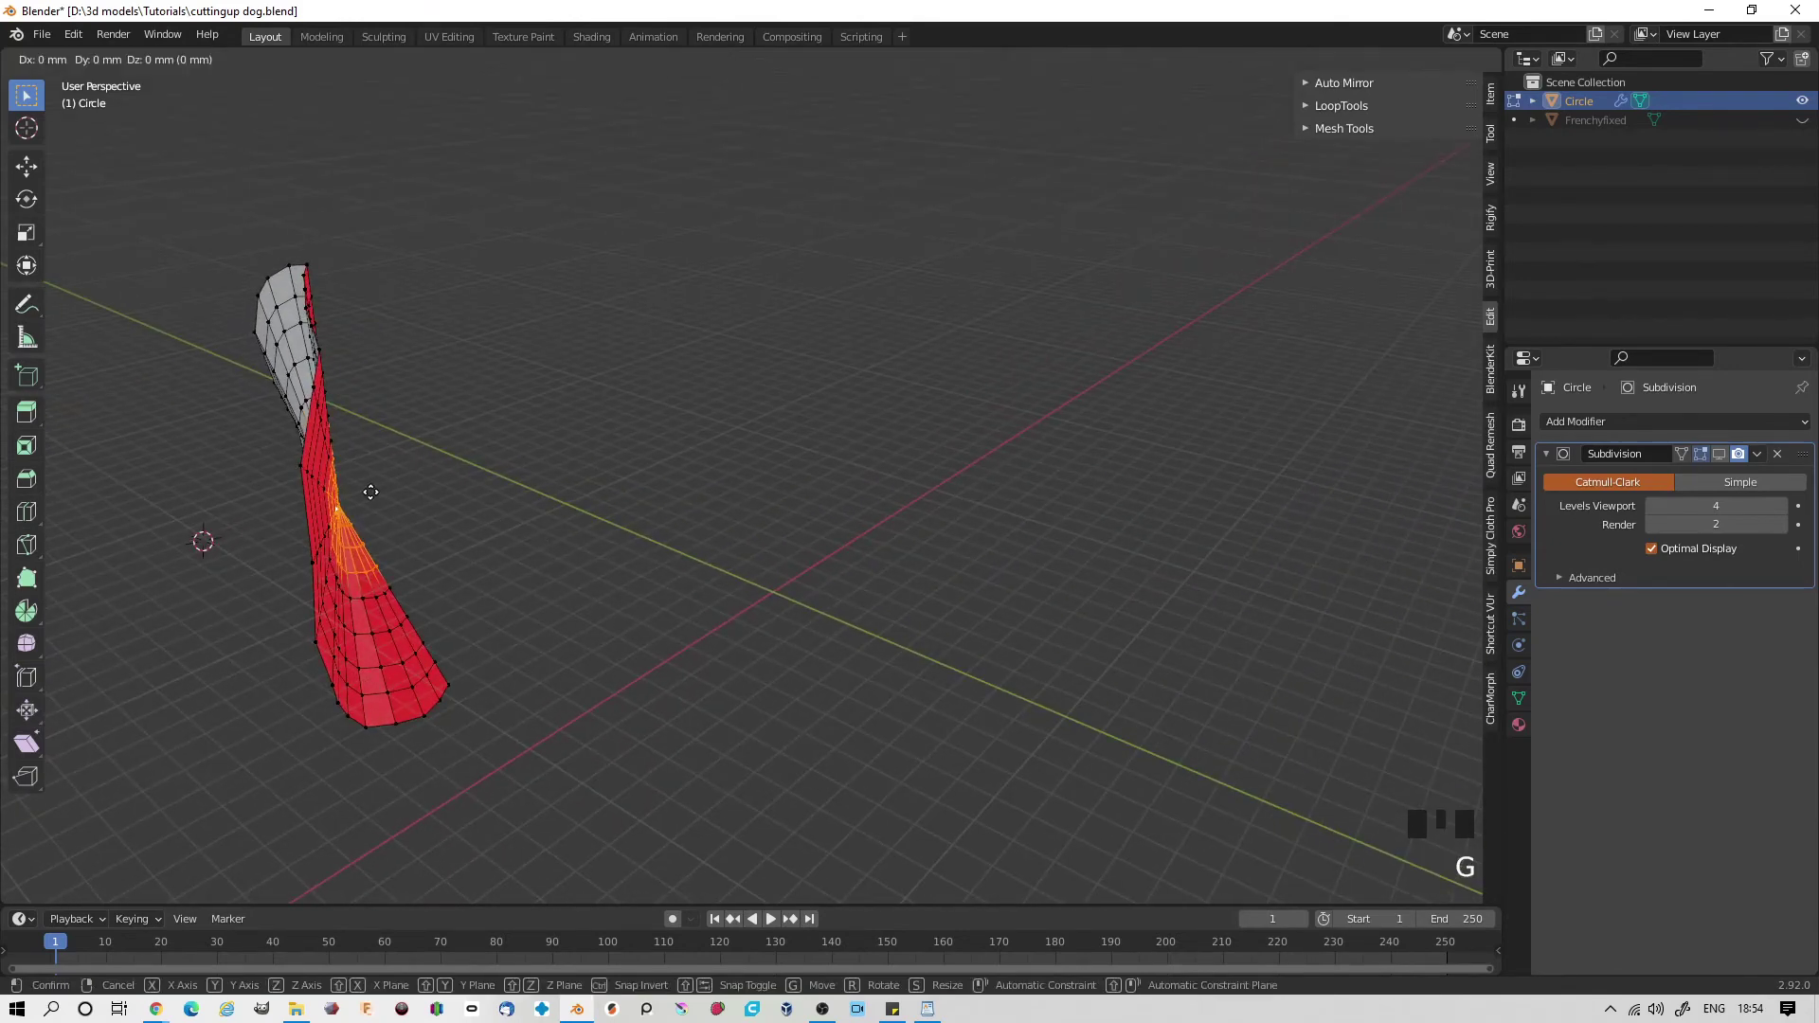
{"action": "left_click", "coordinate": [507, 466]}
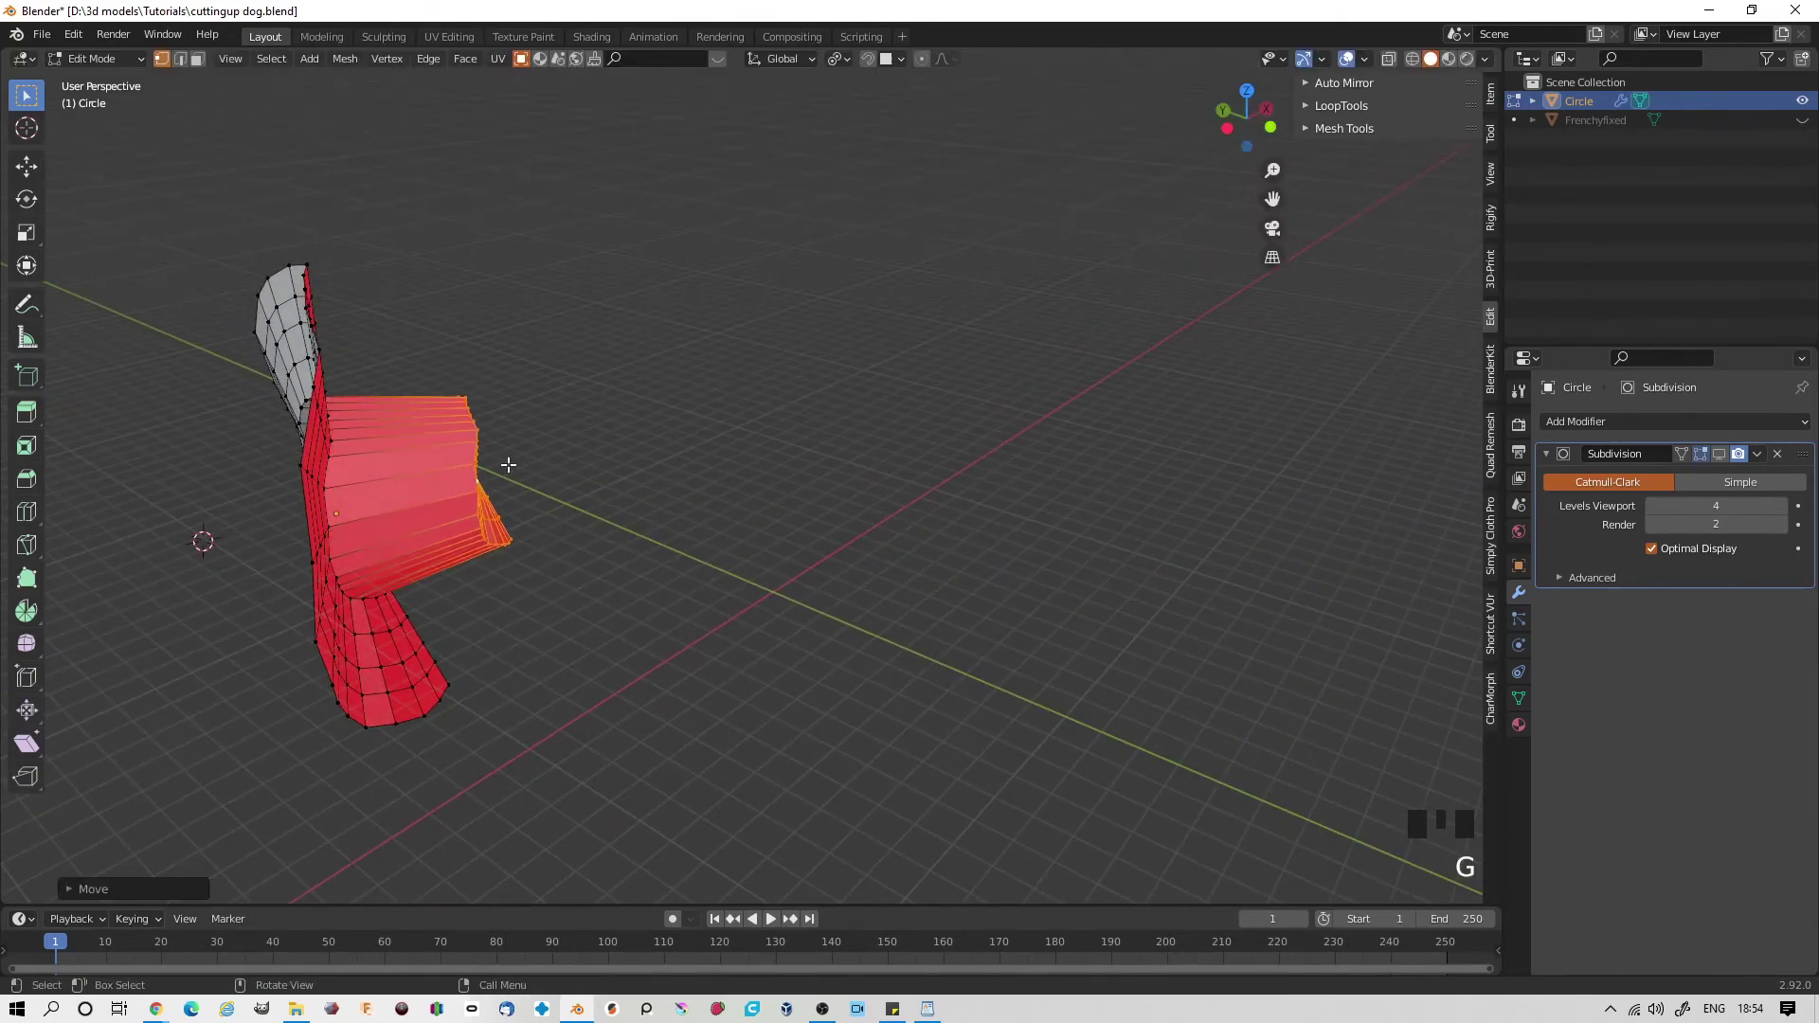
{"action": "middle_click_drag", "start_coordinate": [568, 553], "coordinate": [705, 534]}
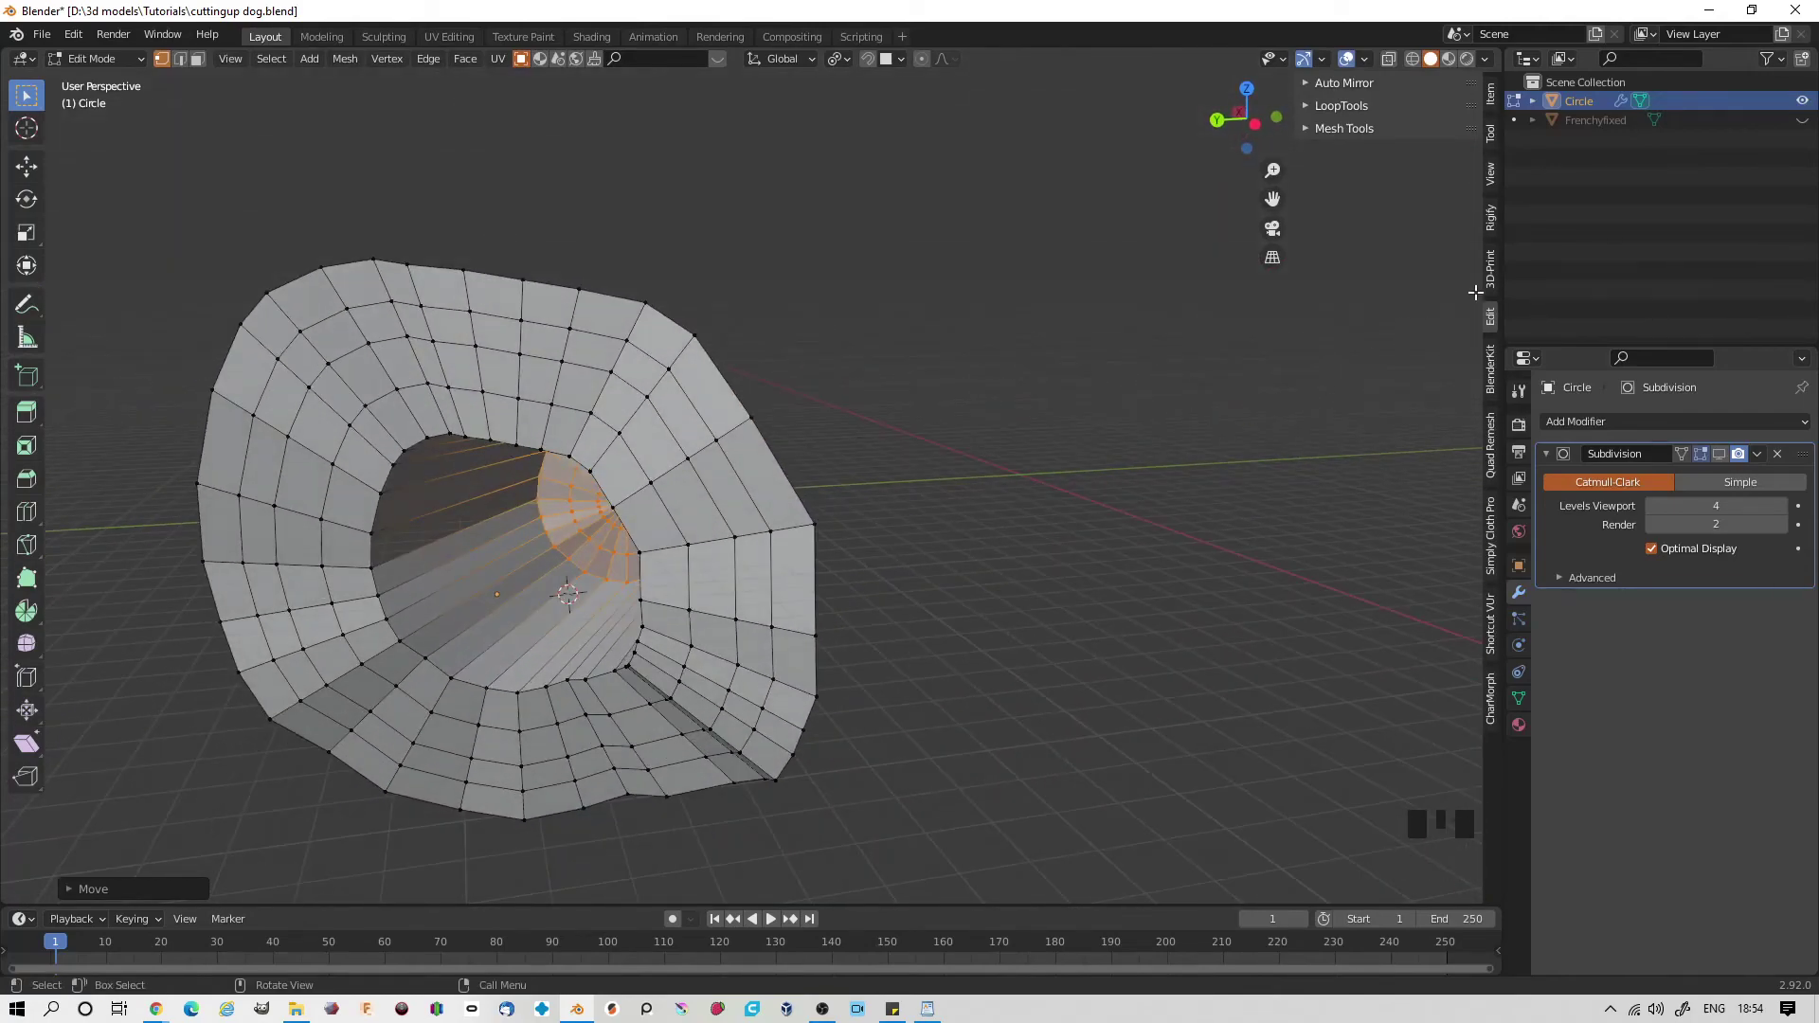
- Unhide the dog, enable X-ray, and reposition the inner loop beside the hind leg
{"action": "left_click", "coordinate": [1802, 119]}
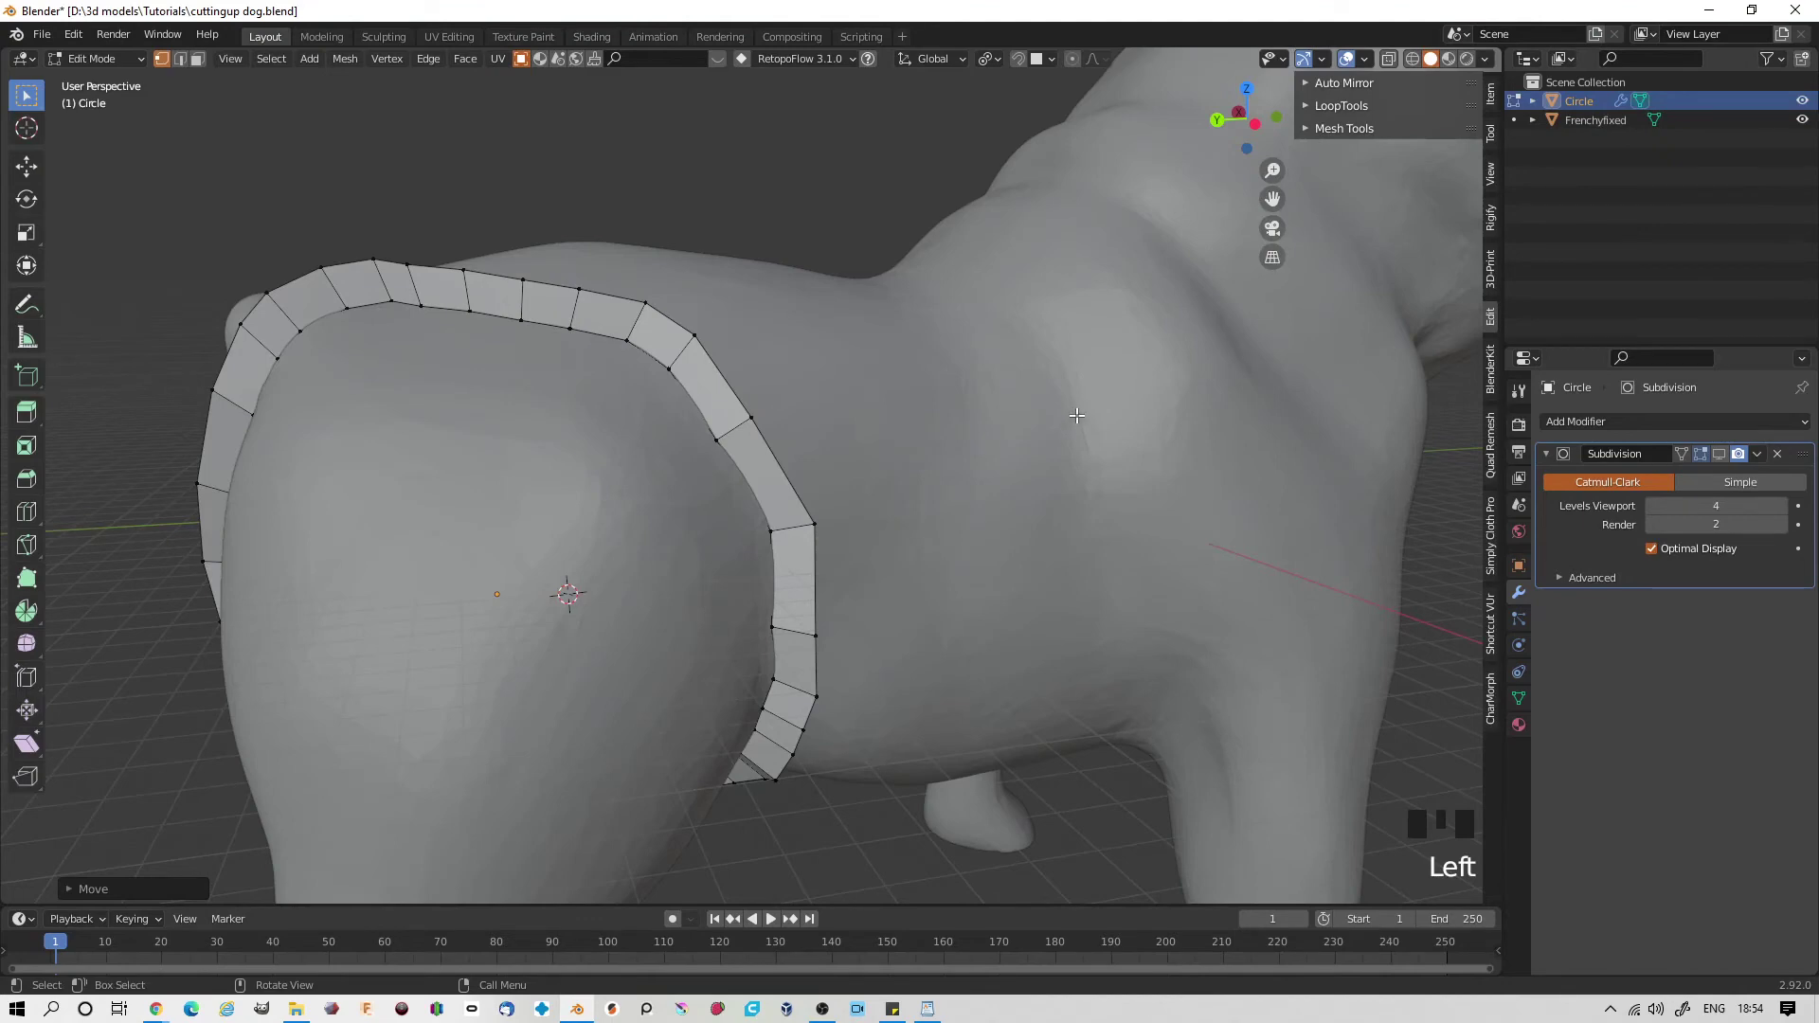
{"action": "left_click", "coordinate": [1389, 59]}
{"action": "middle_click_drag", "start_coordinate": [926, 284], "coordinate": [812, 406]}
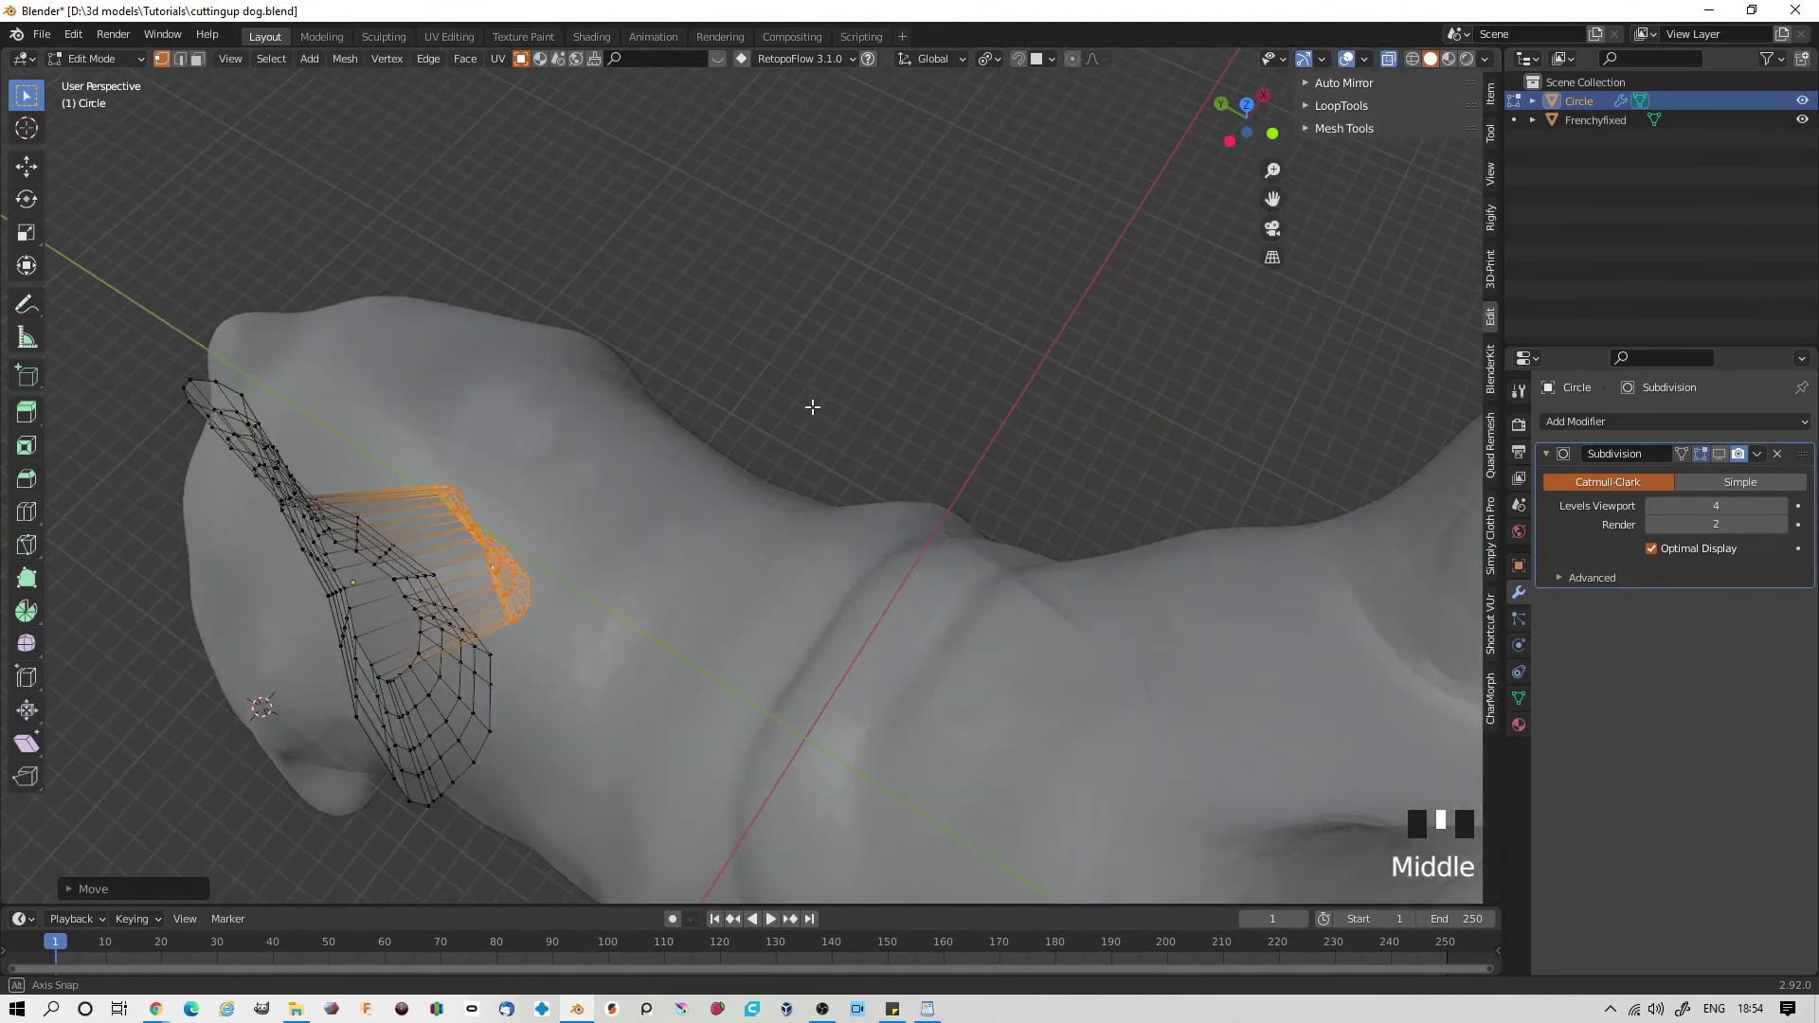
{"action": "key", "text": "g"}
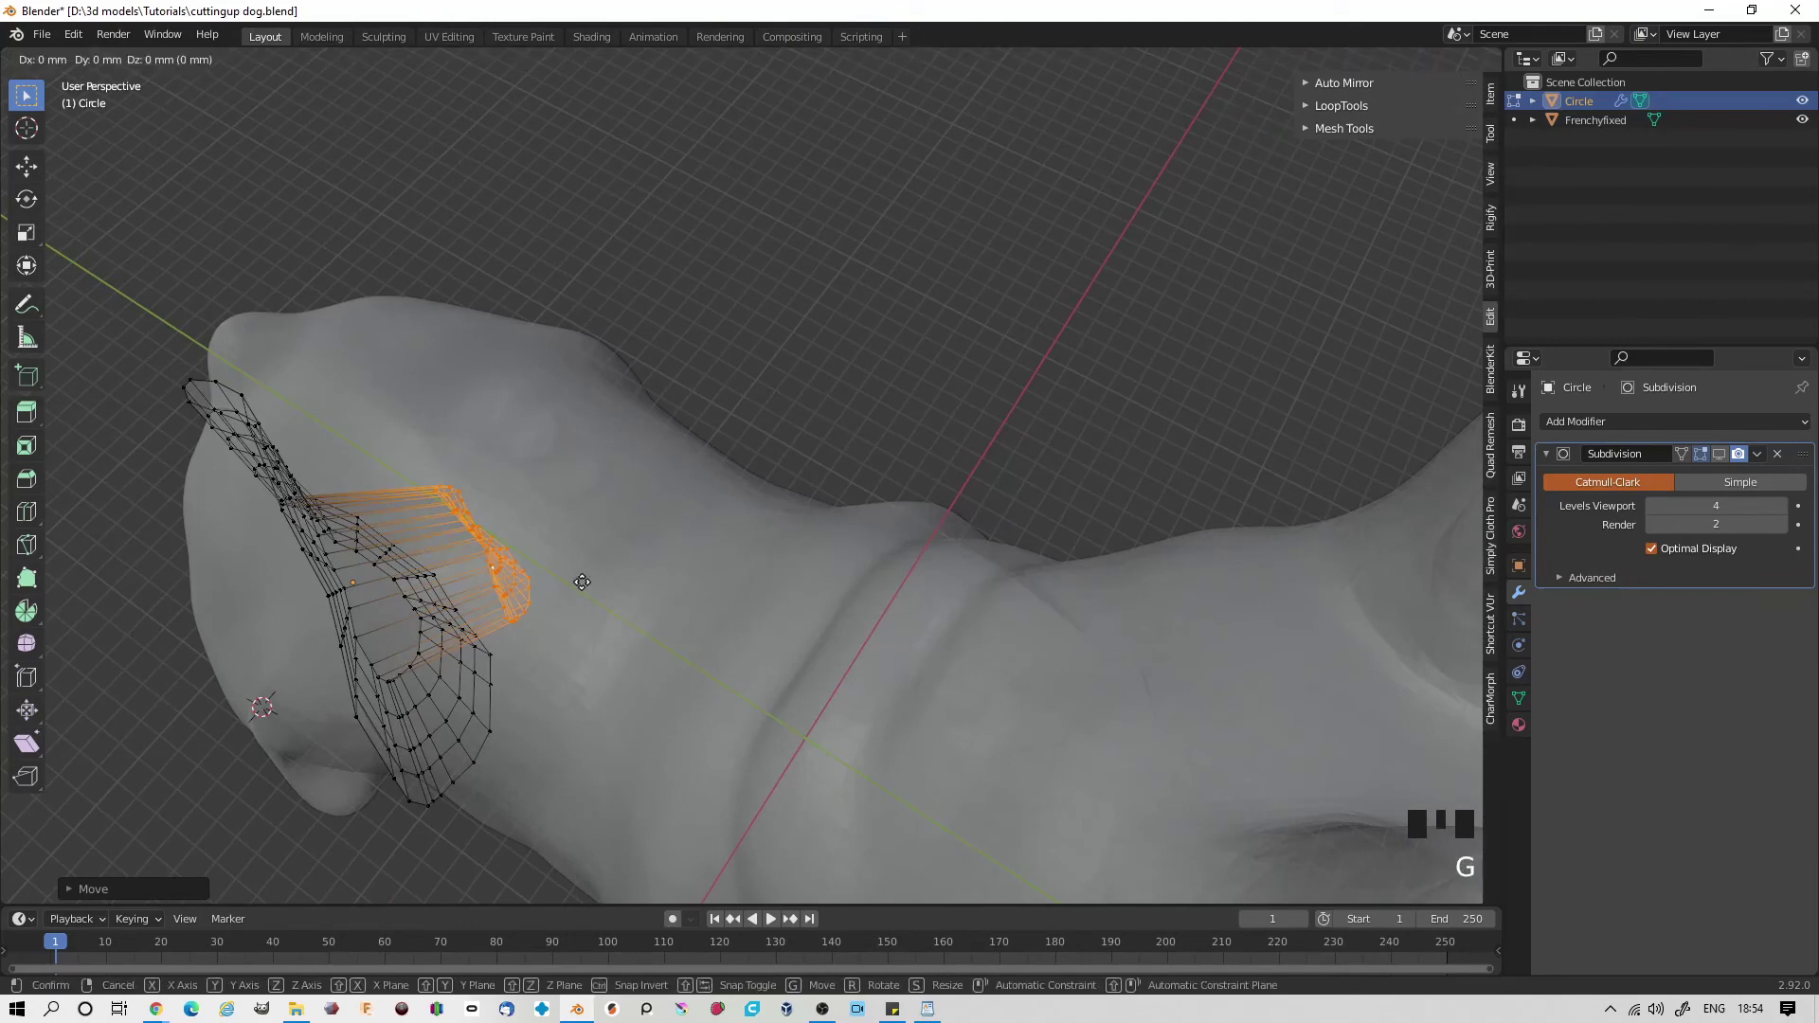
{"action": "left_click", "coordinate": [552, 544]}
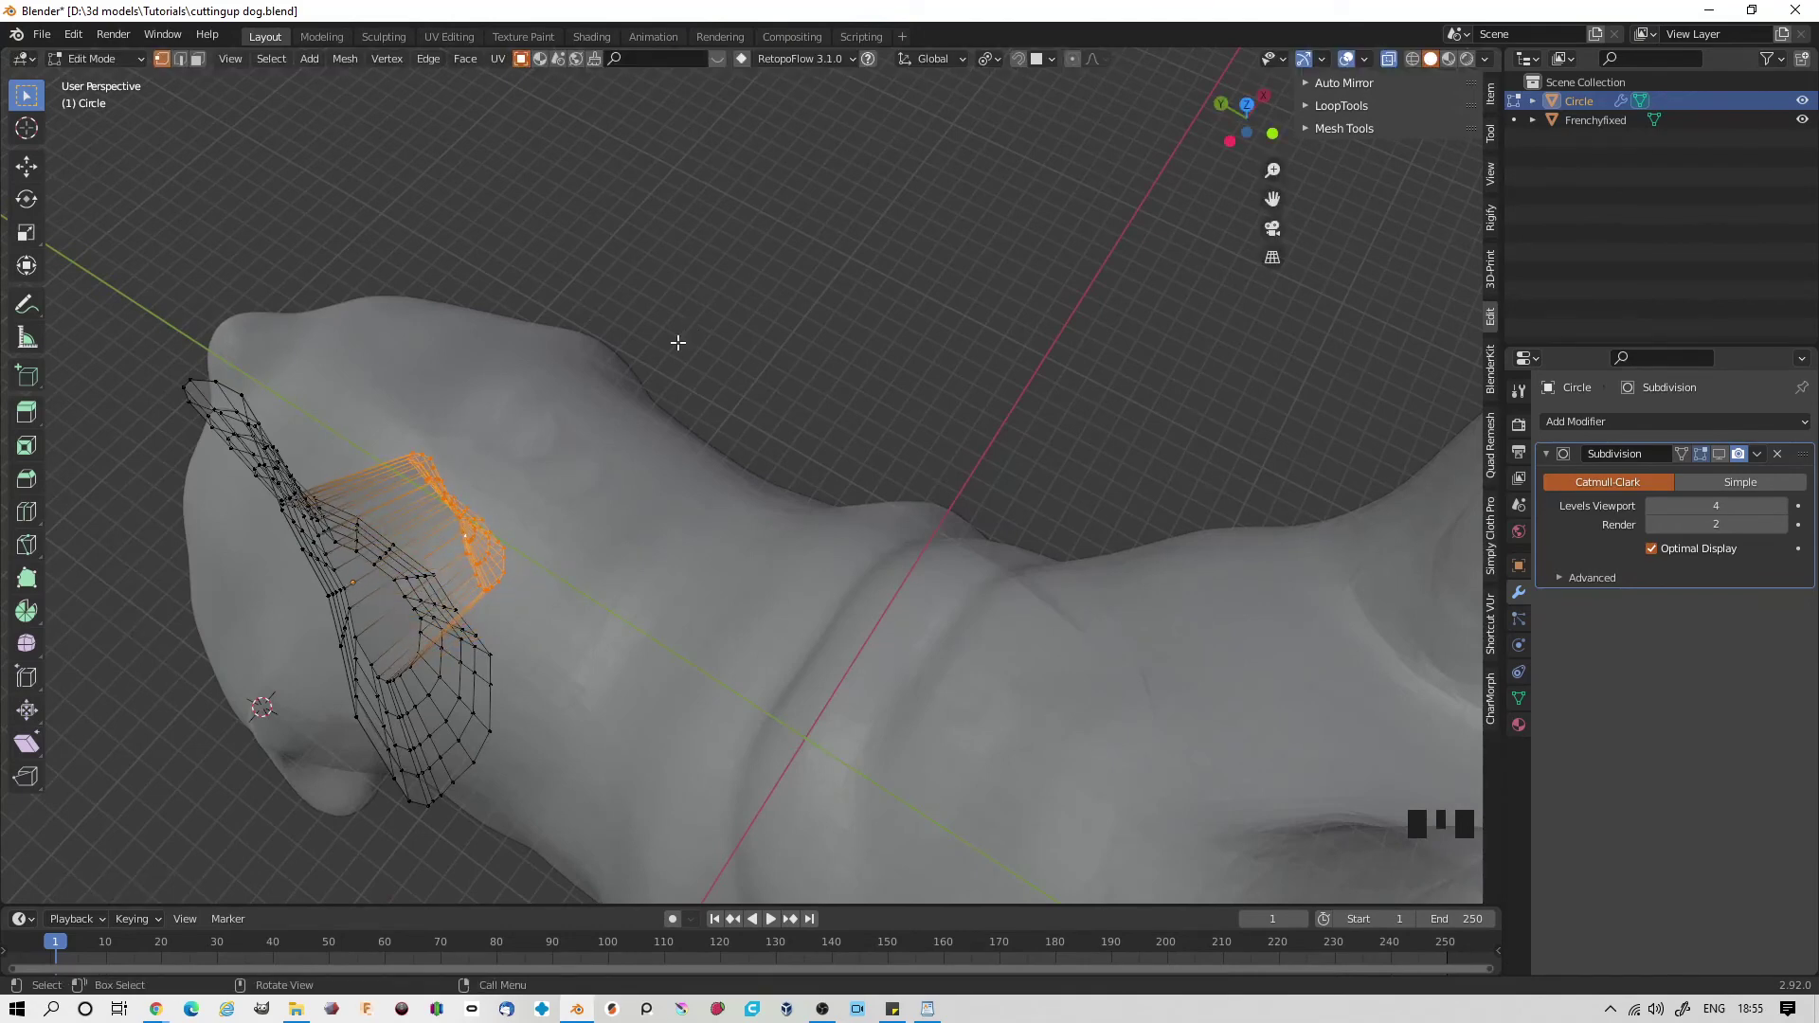
- Flatten the selected inner edge loop with LoopTools Flatten
{"action": "right_click", "coordinate": [685, 334]}
{"action": "mouse_move", "coordinate": [686, 334]}
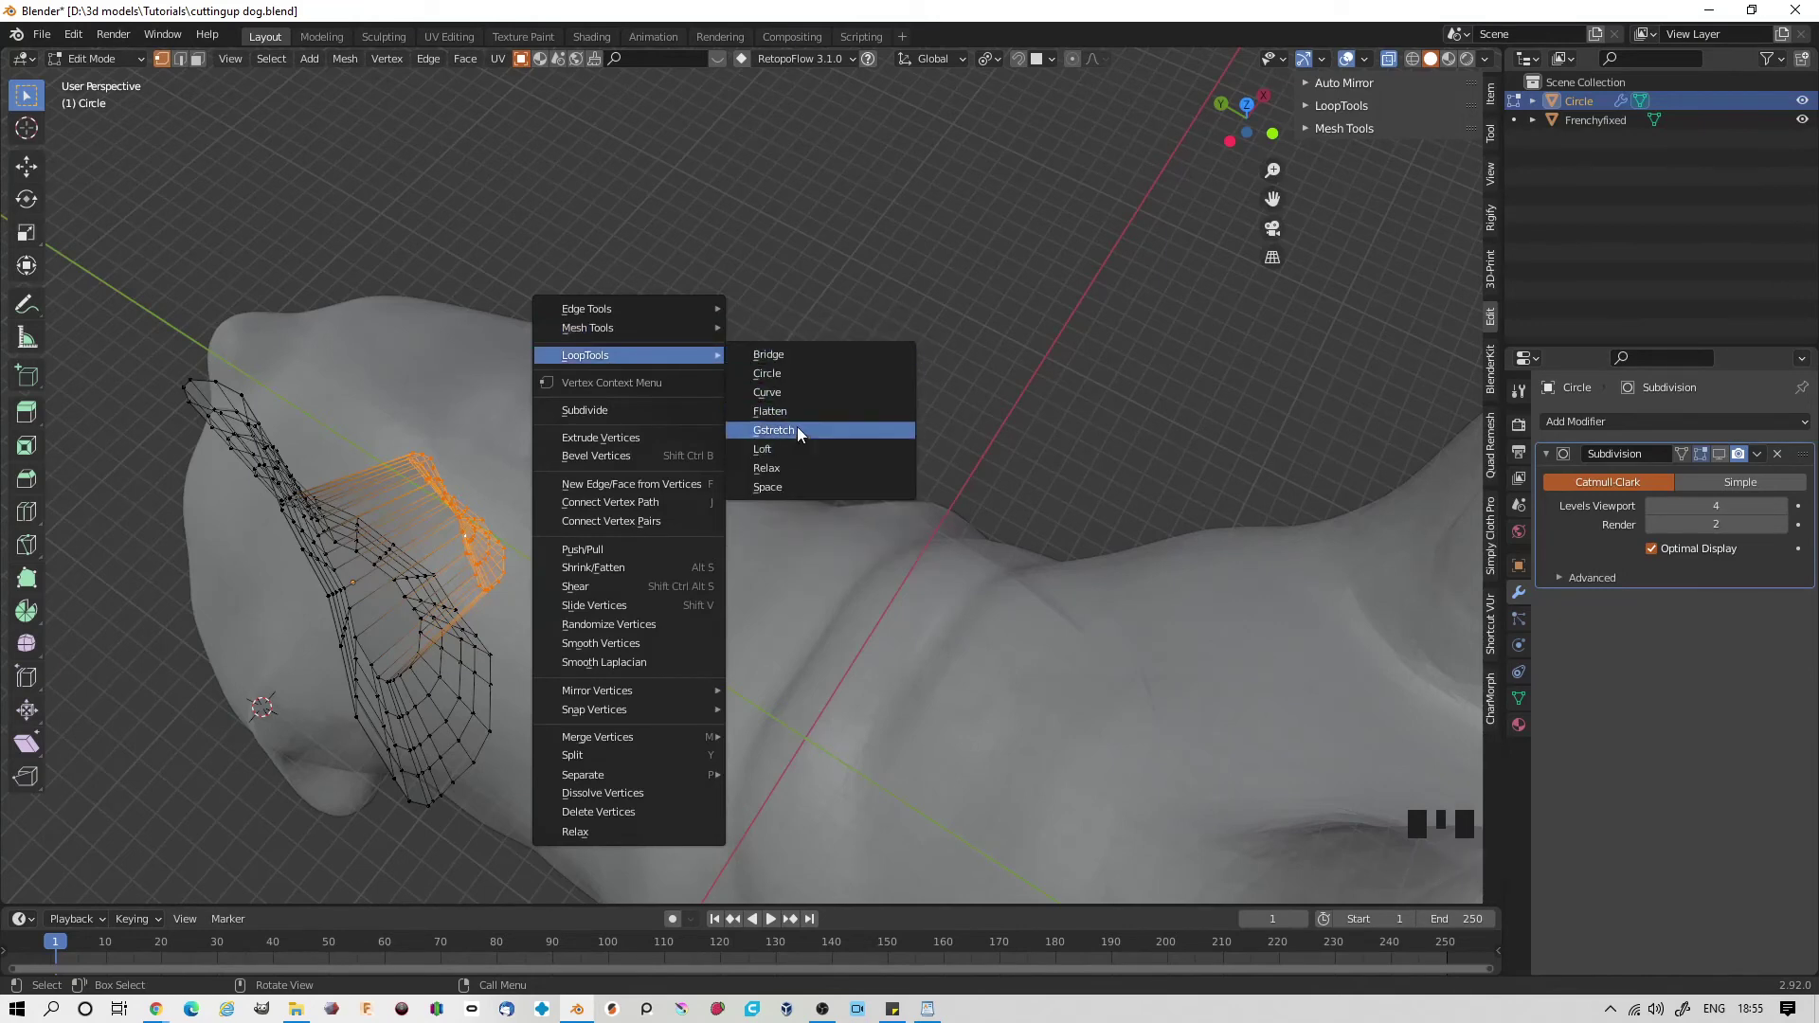
{"action": "left_click", "coordinate": [803, 411]}
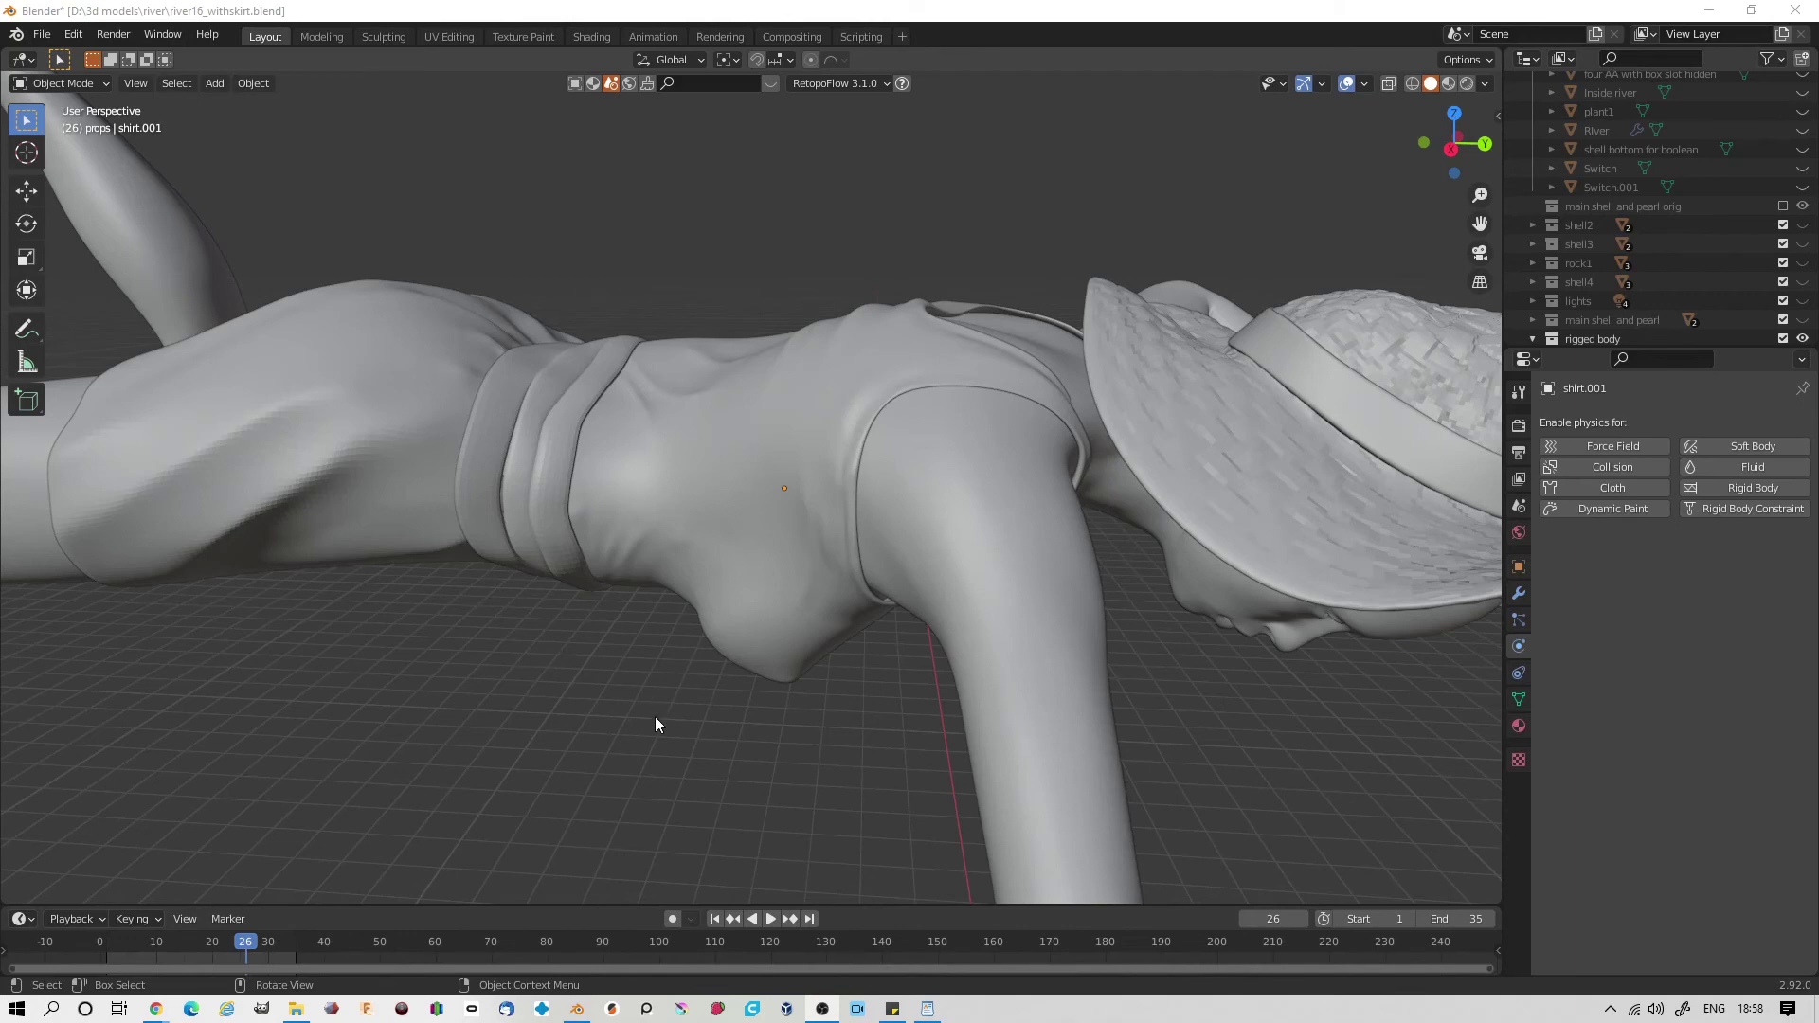
- Select the armhole edge loop of the shirt.001 mesh in Edit Mode
{"action": "left_click", "coordinate": [787, 462]}
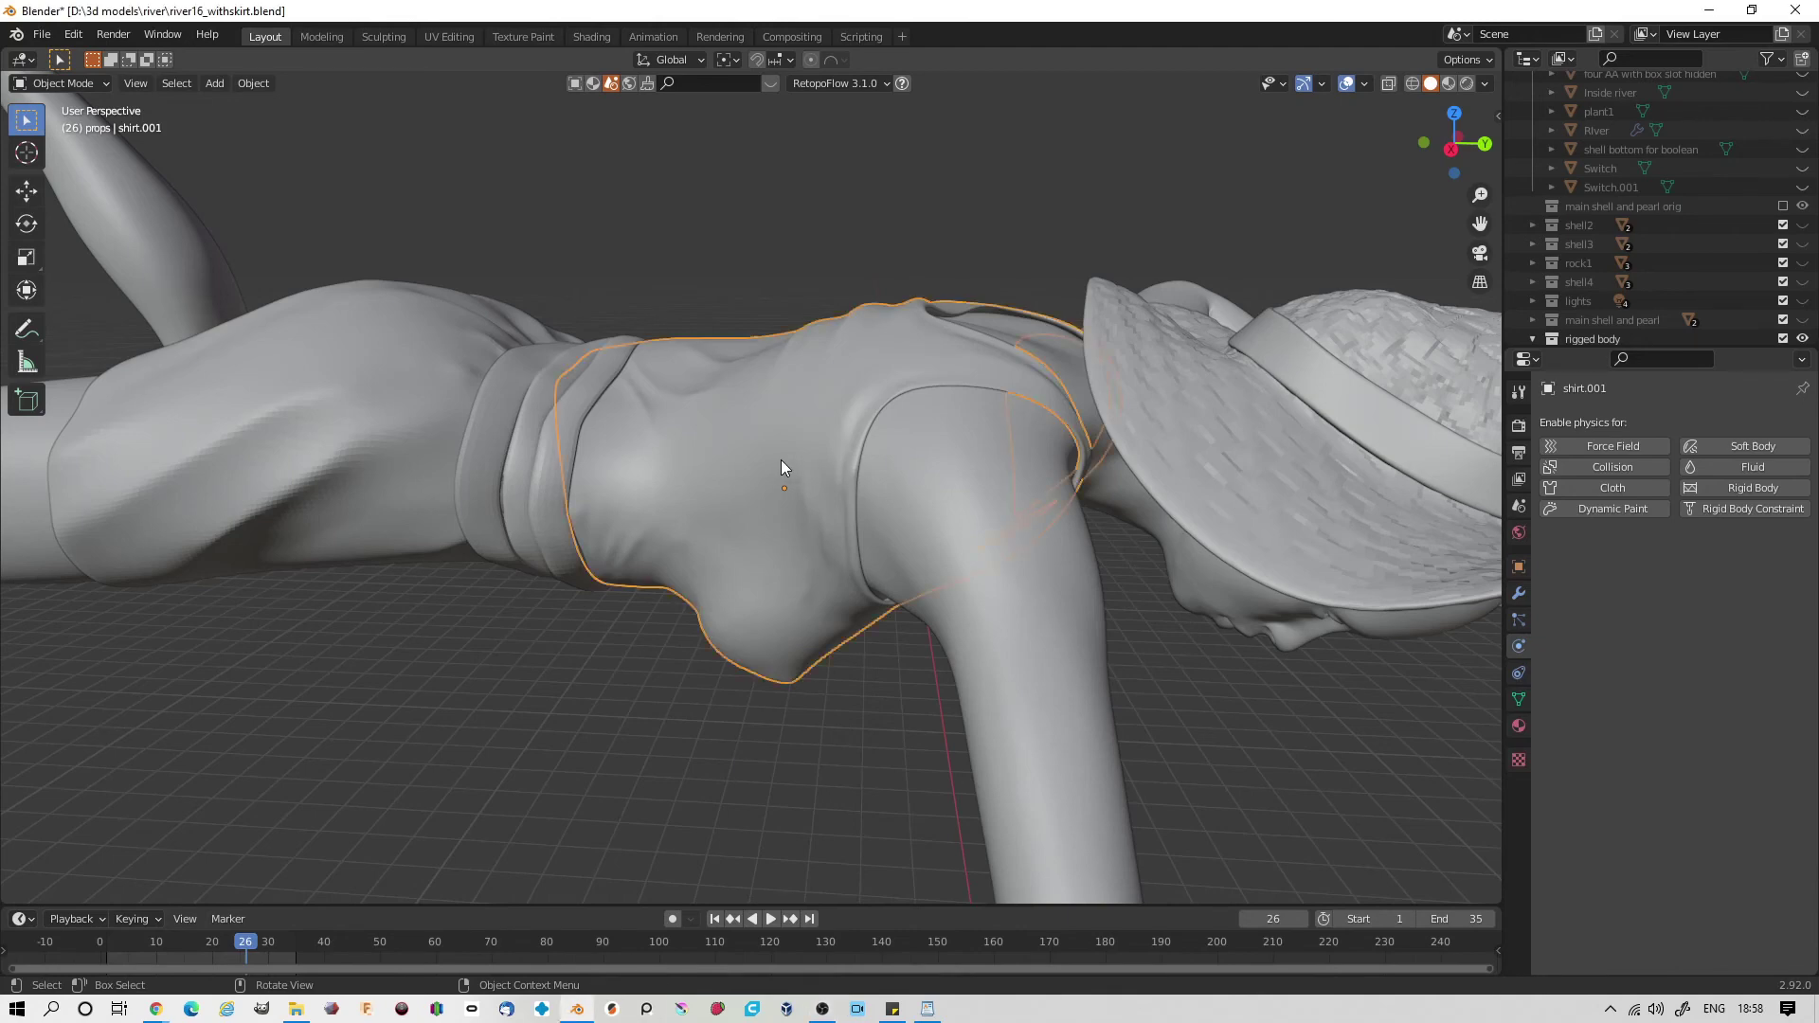
{"action": "key", "text": "Tab"}
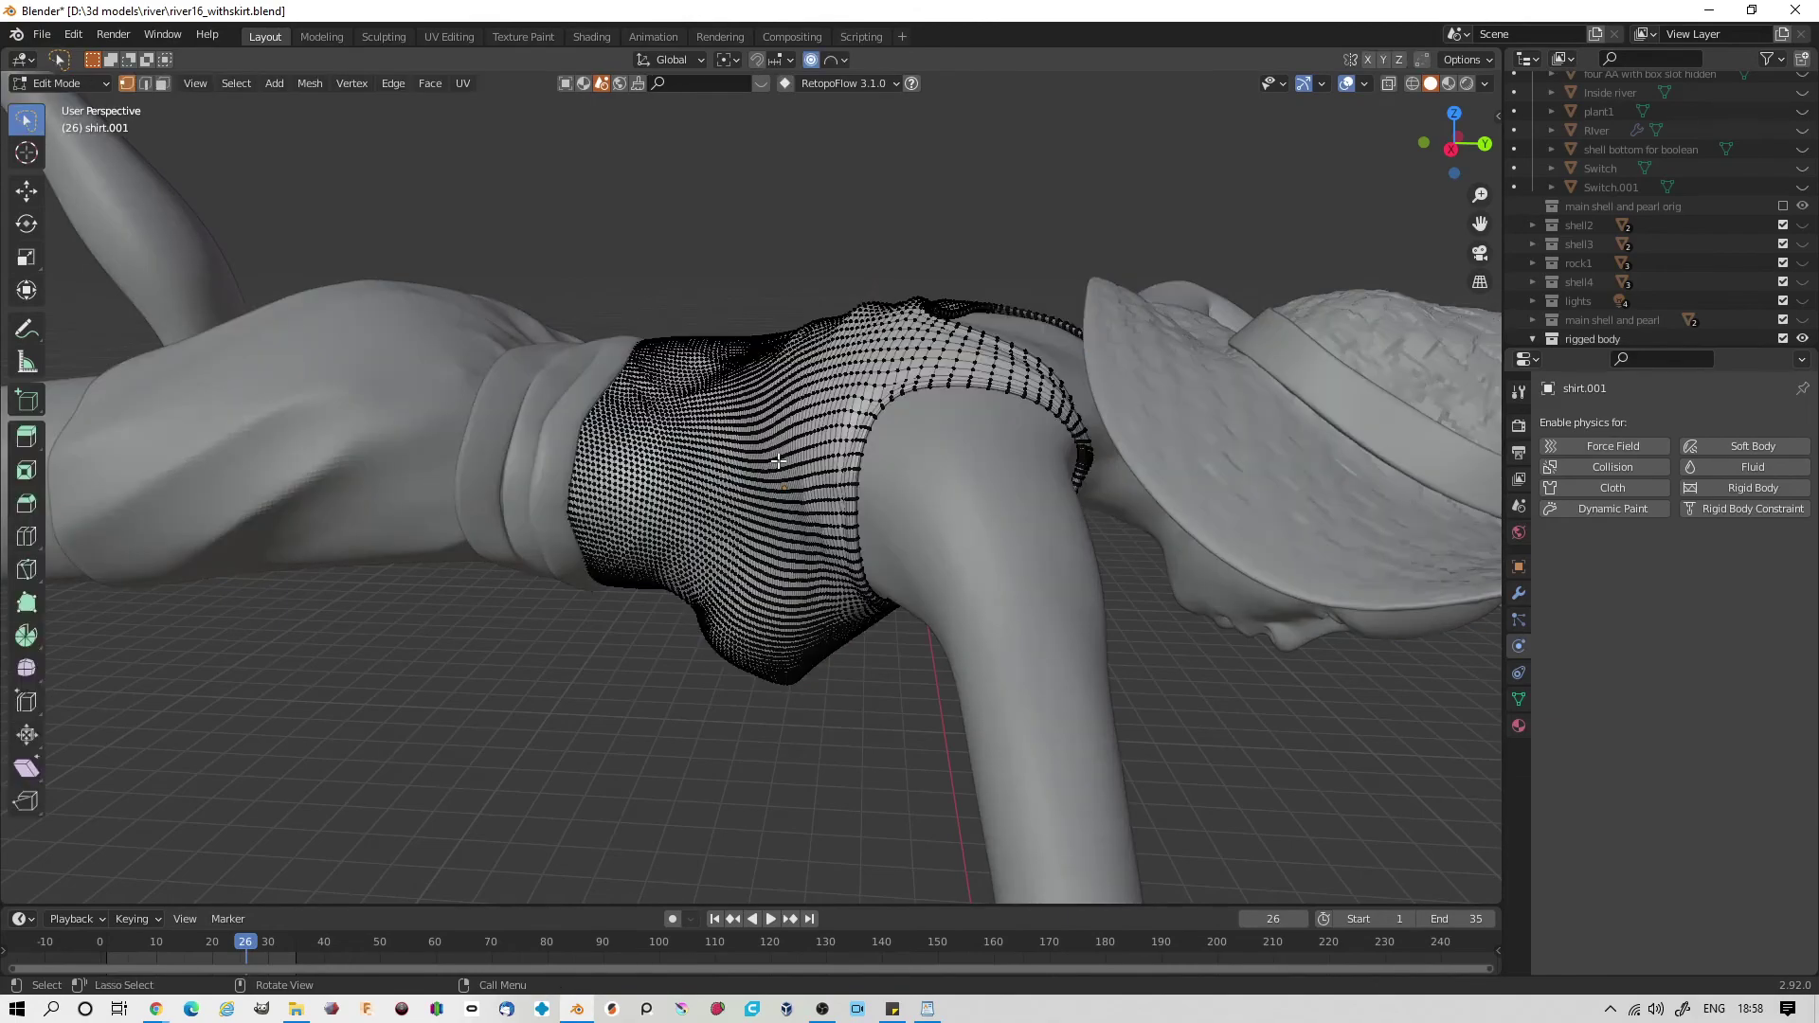
{"action": "scroll", "coordinate": [799, 485], "scroll_direction": "up", "scroll_amount": 5}
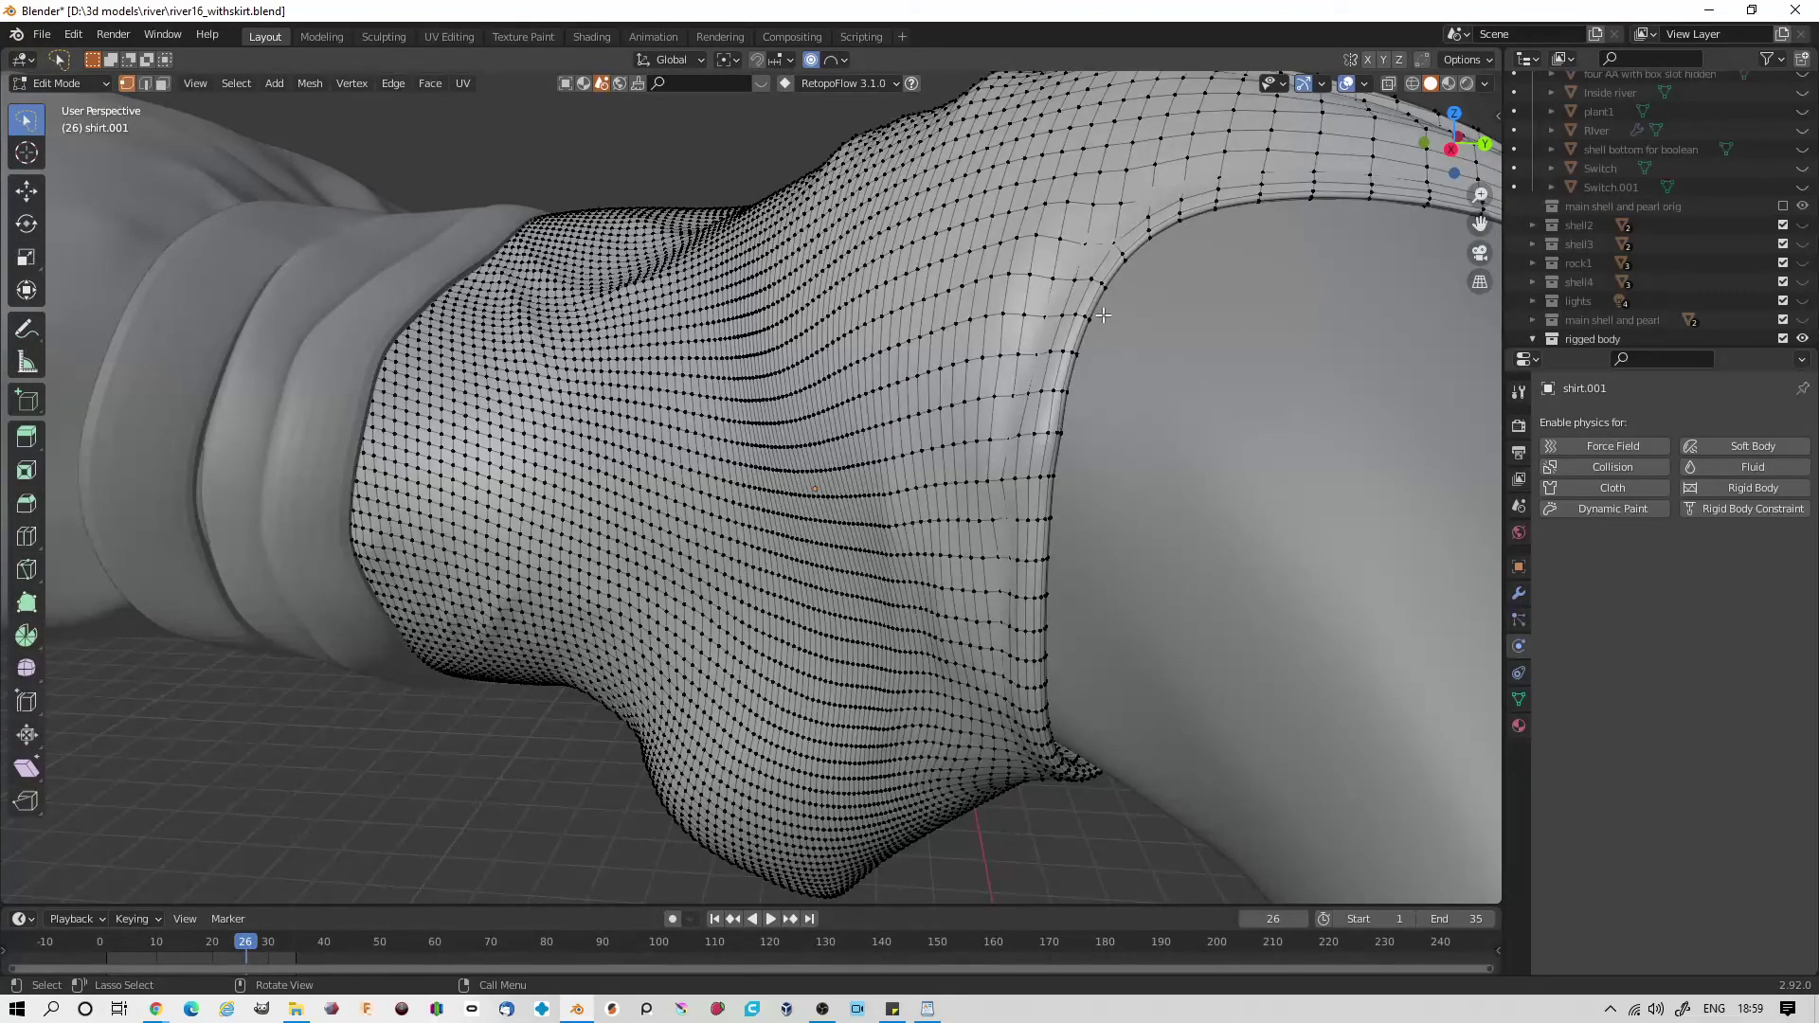
{"action": "middle_click", "coordinate": [1127, 284], "text": "alt"}
{"action": "left_click", "coordinate": [977, 221], "text": "alt"}
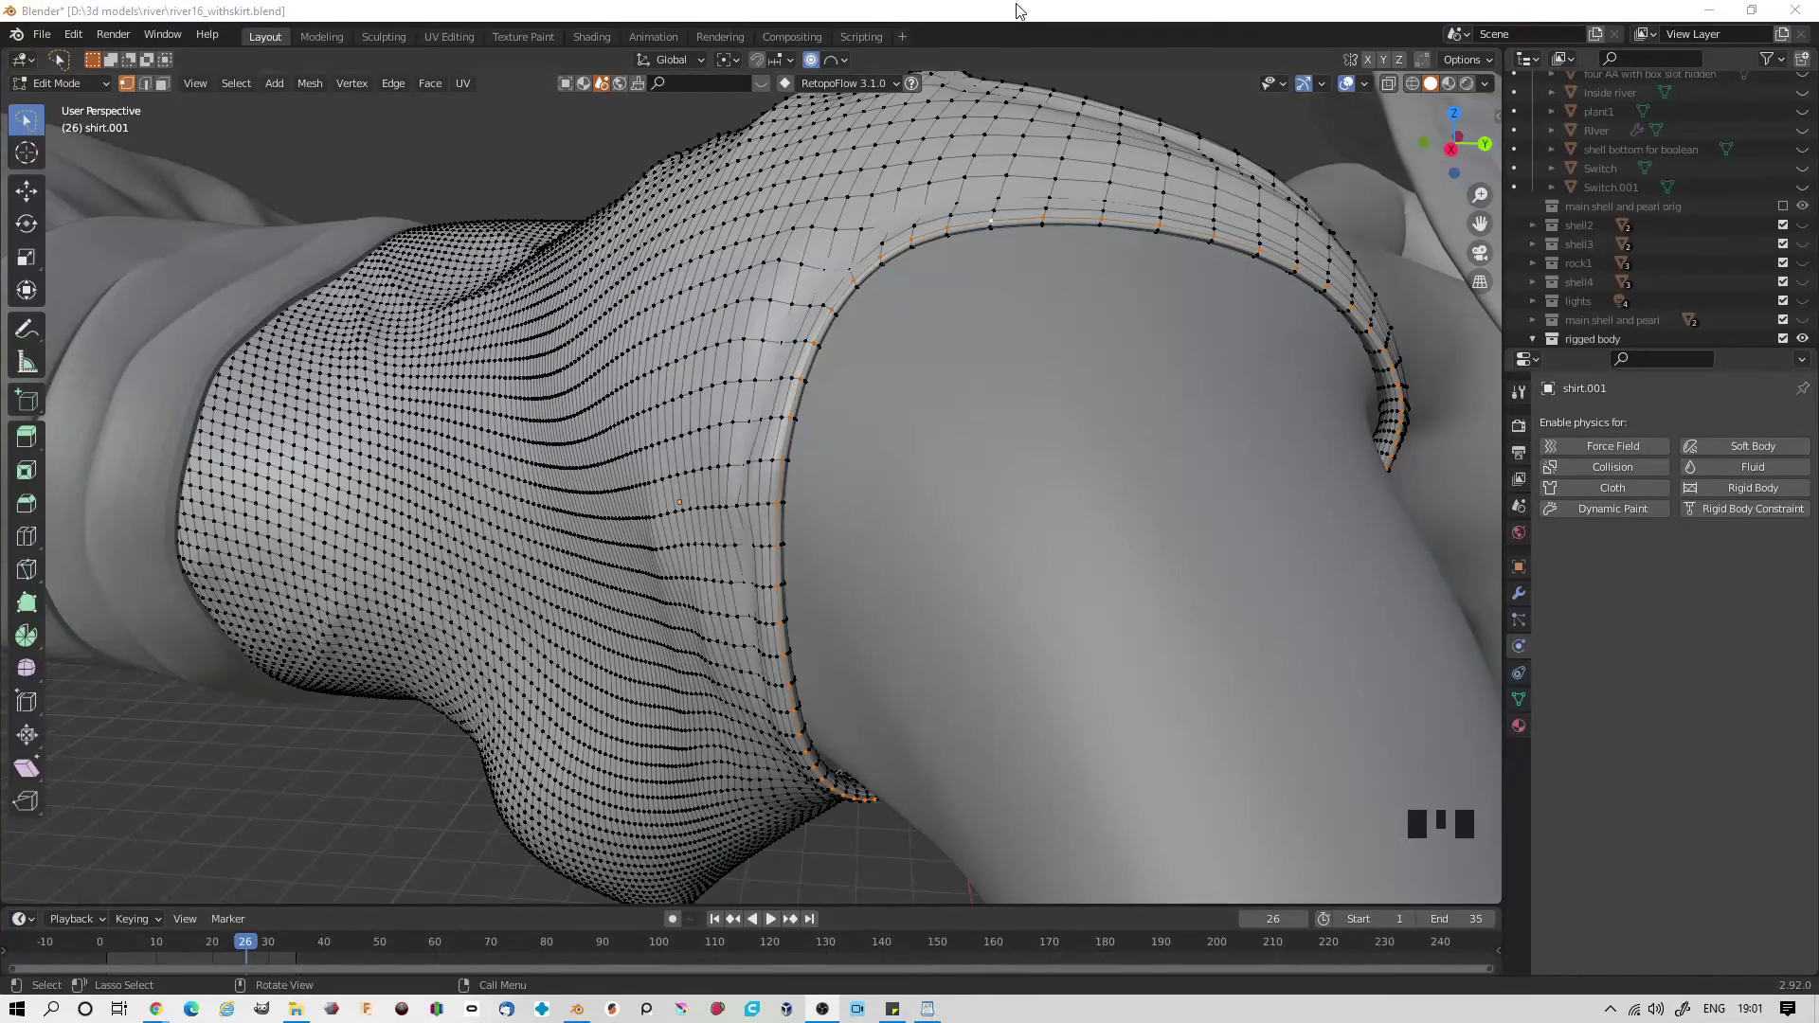
- Duplicate the armhole loop in place and separate the copy into its own object
{"action": "key", "text": "shift+d"}
{"action": "right_click", "coordinate": [948, 274]}
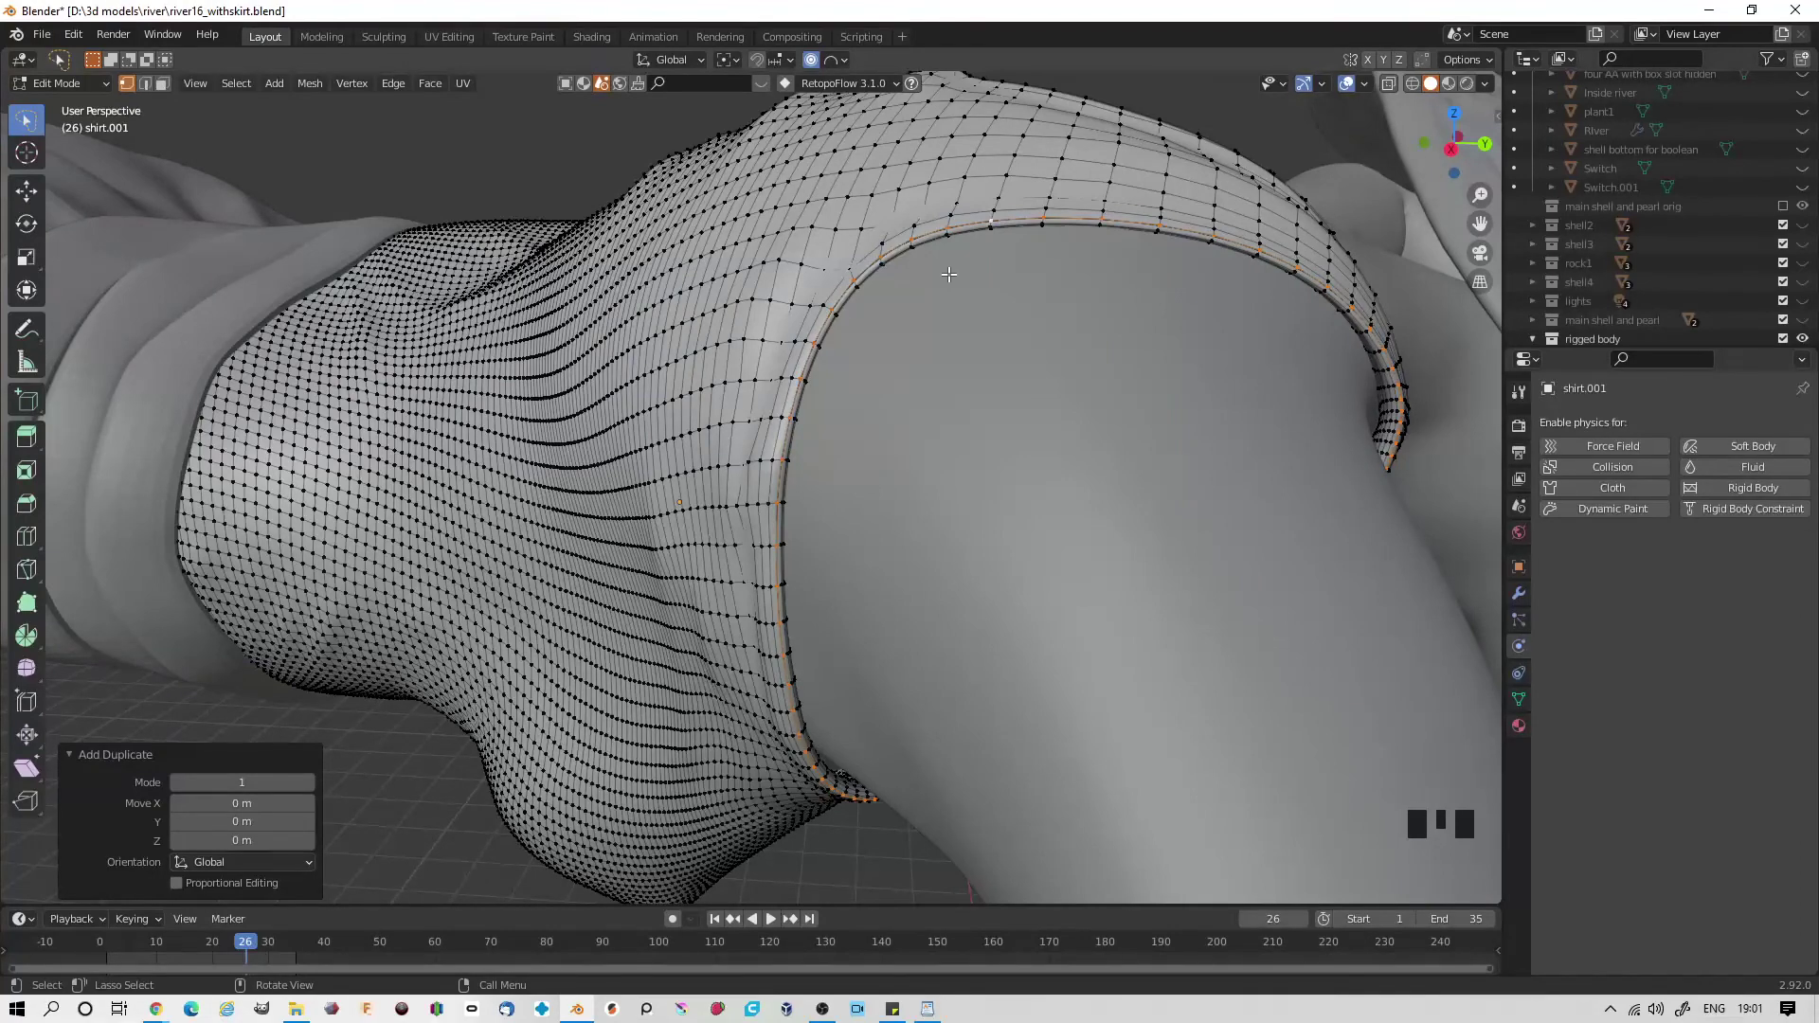
{"action": "key", "text": "p"}
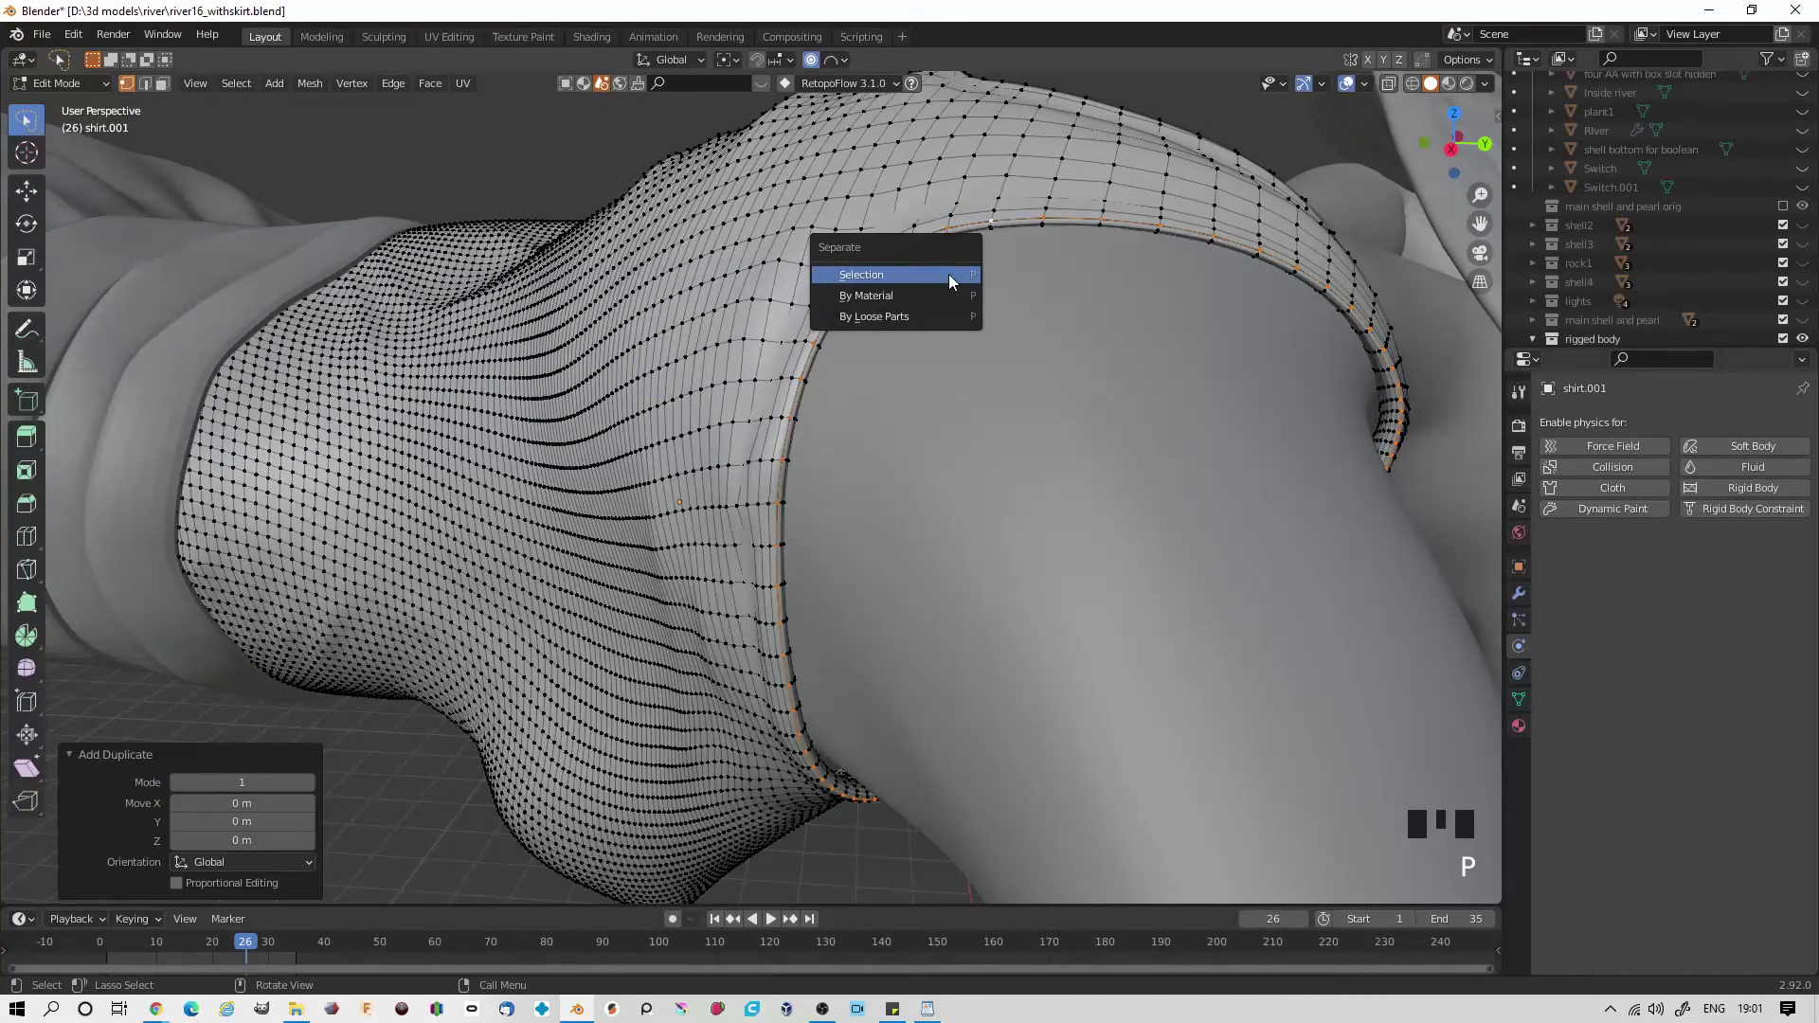
{"action": "left_click", "coordinate": [949, 276]}
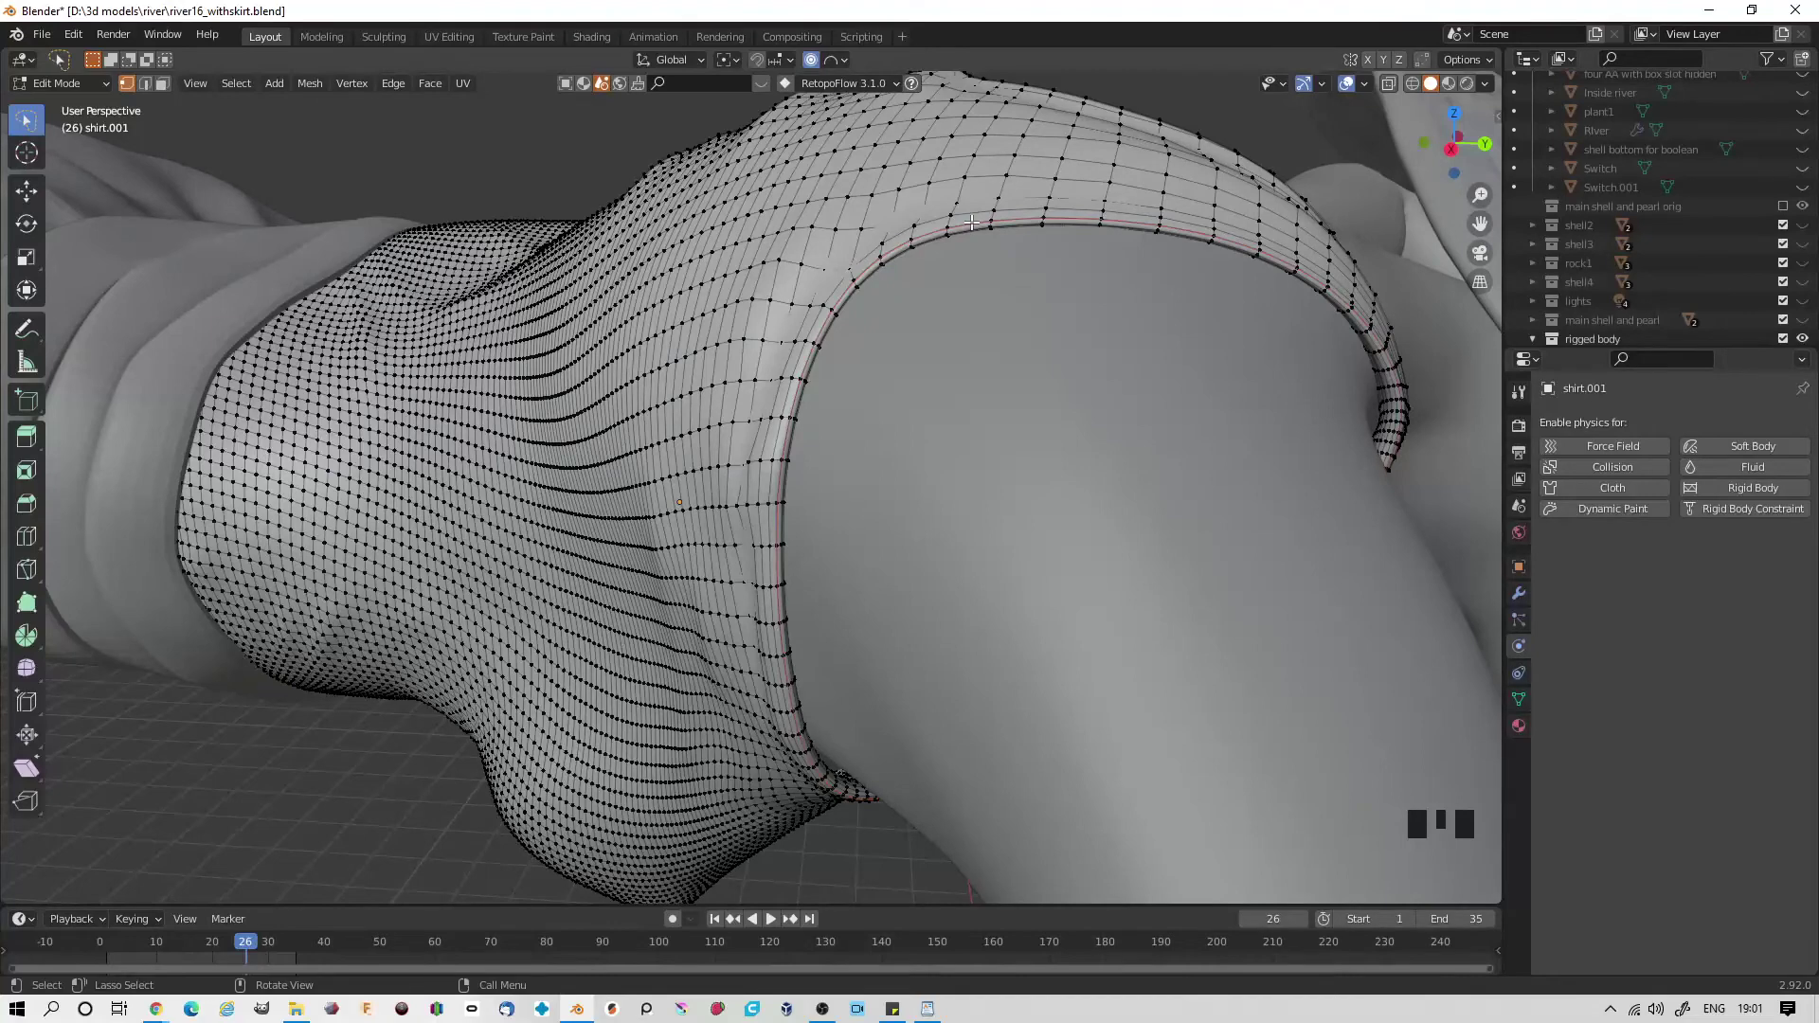
- Extrude the whole shirt.002 loop and scale the new ring outward to 1.077
{"action": "key", "text": "Tab"}
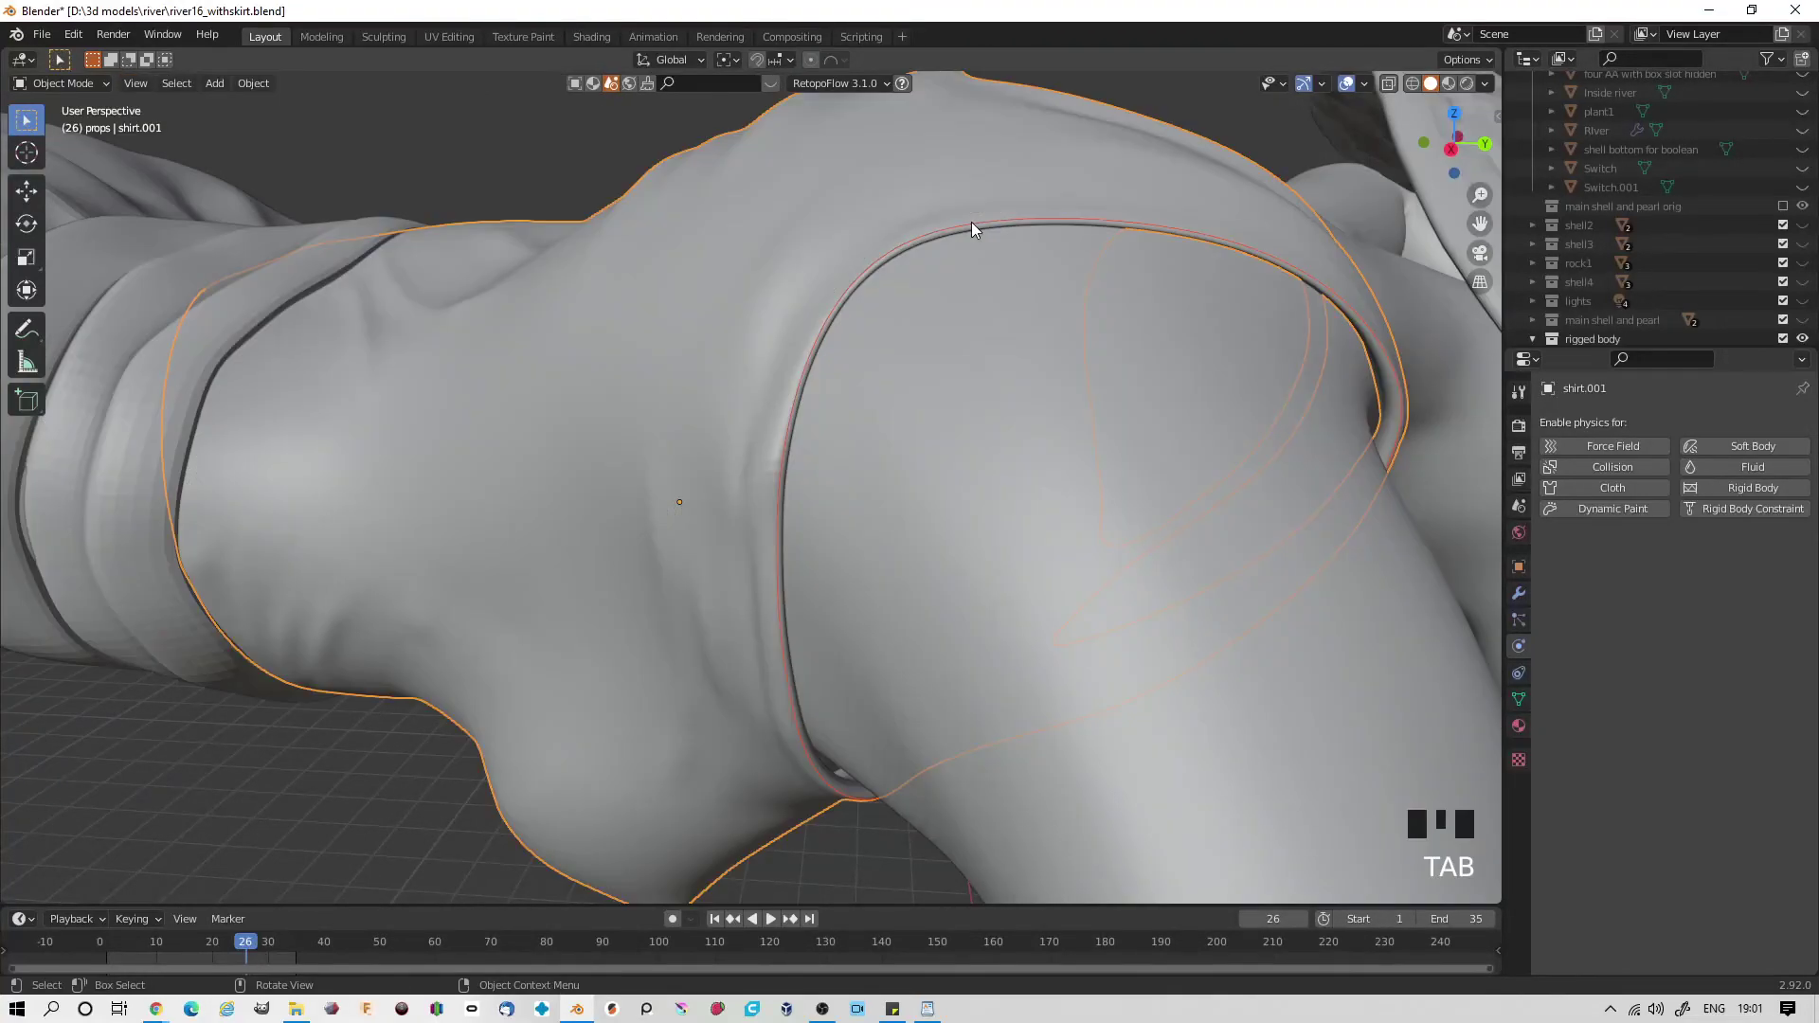
{"action": "left_click", "coordinate": [974, 225]}
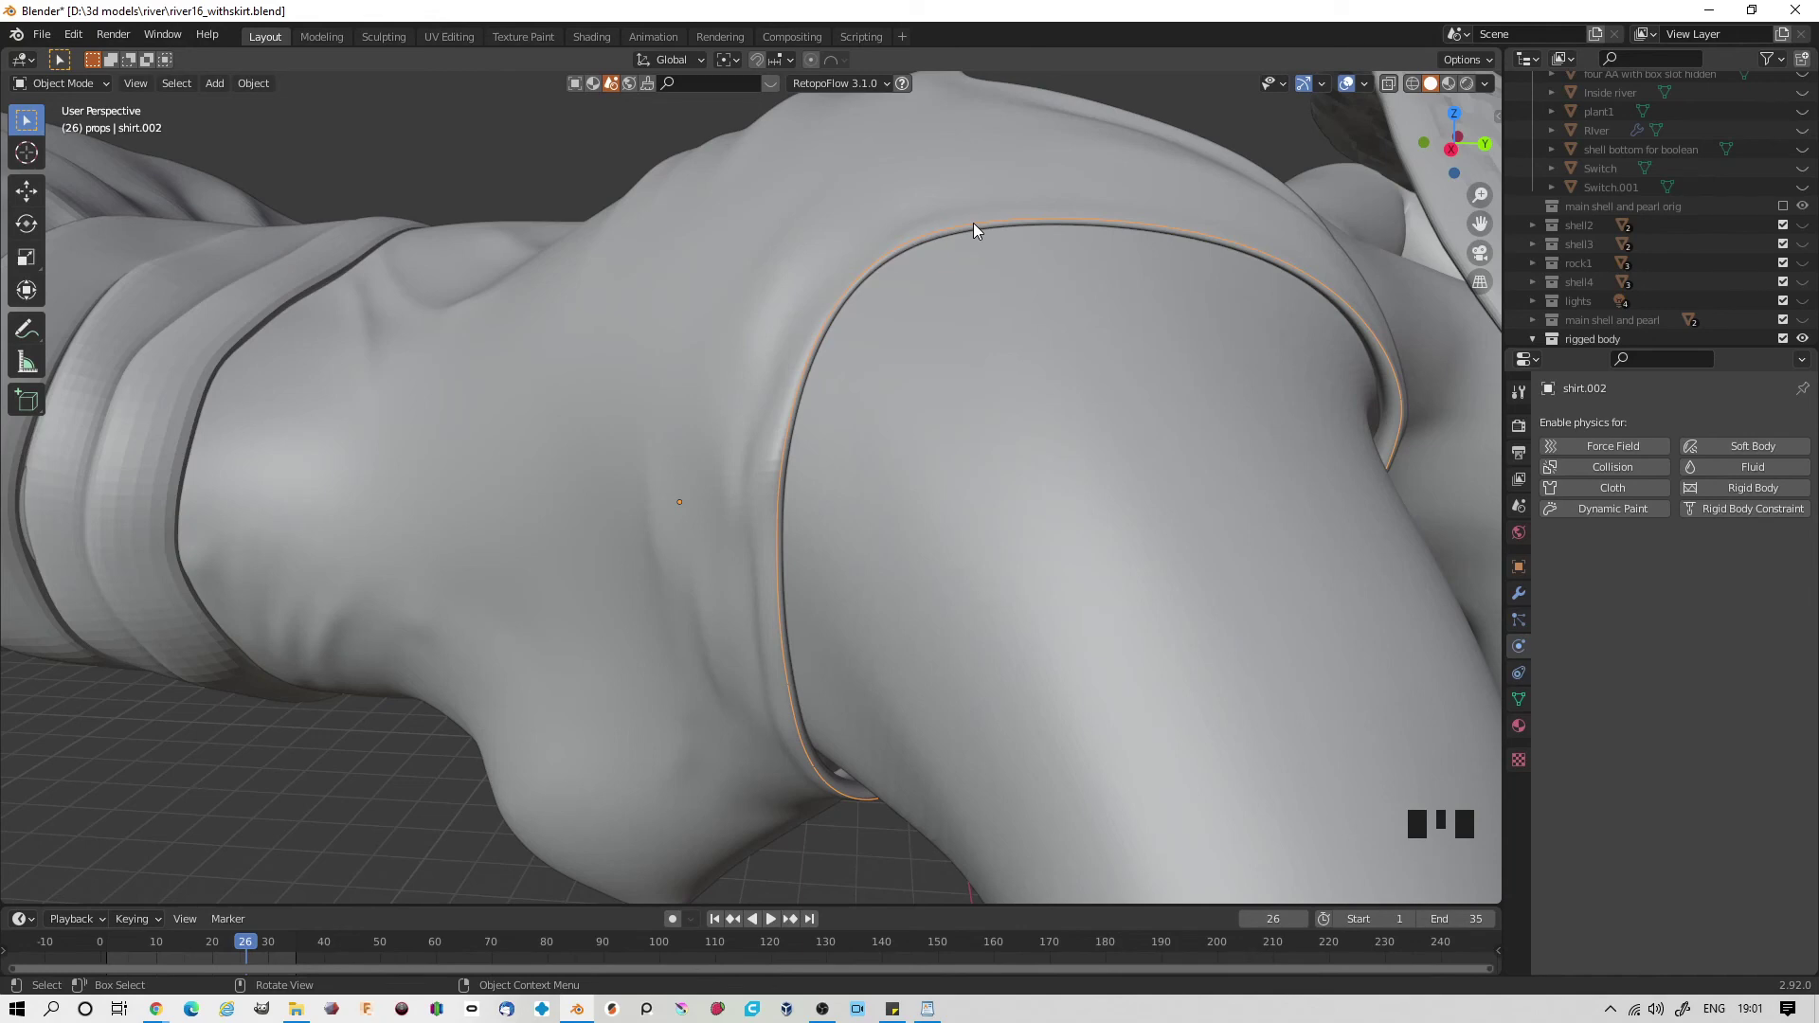
{"action": "key", "text": "Tab"}
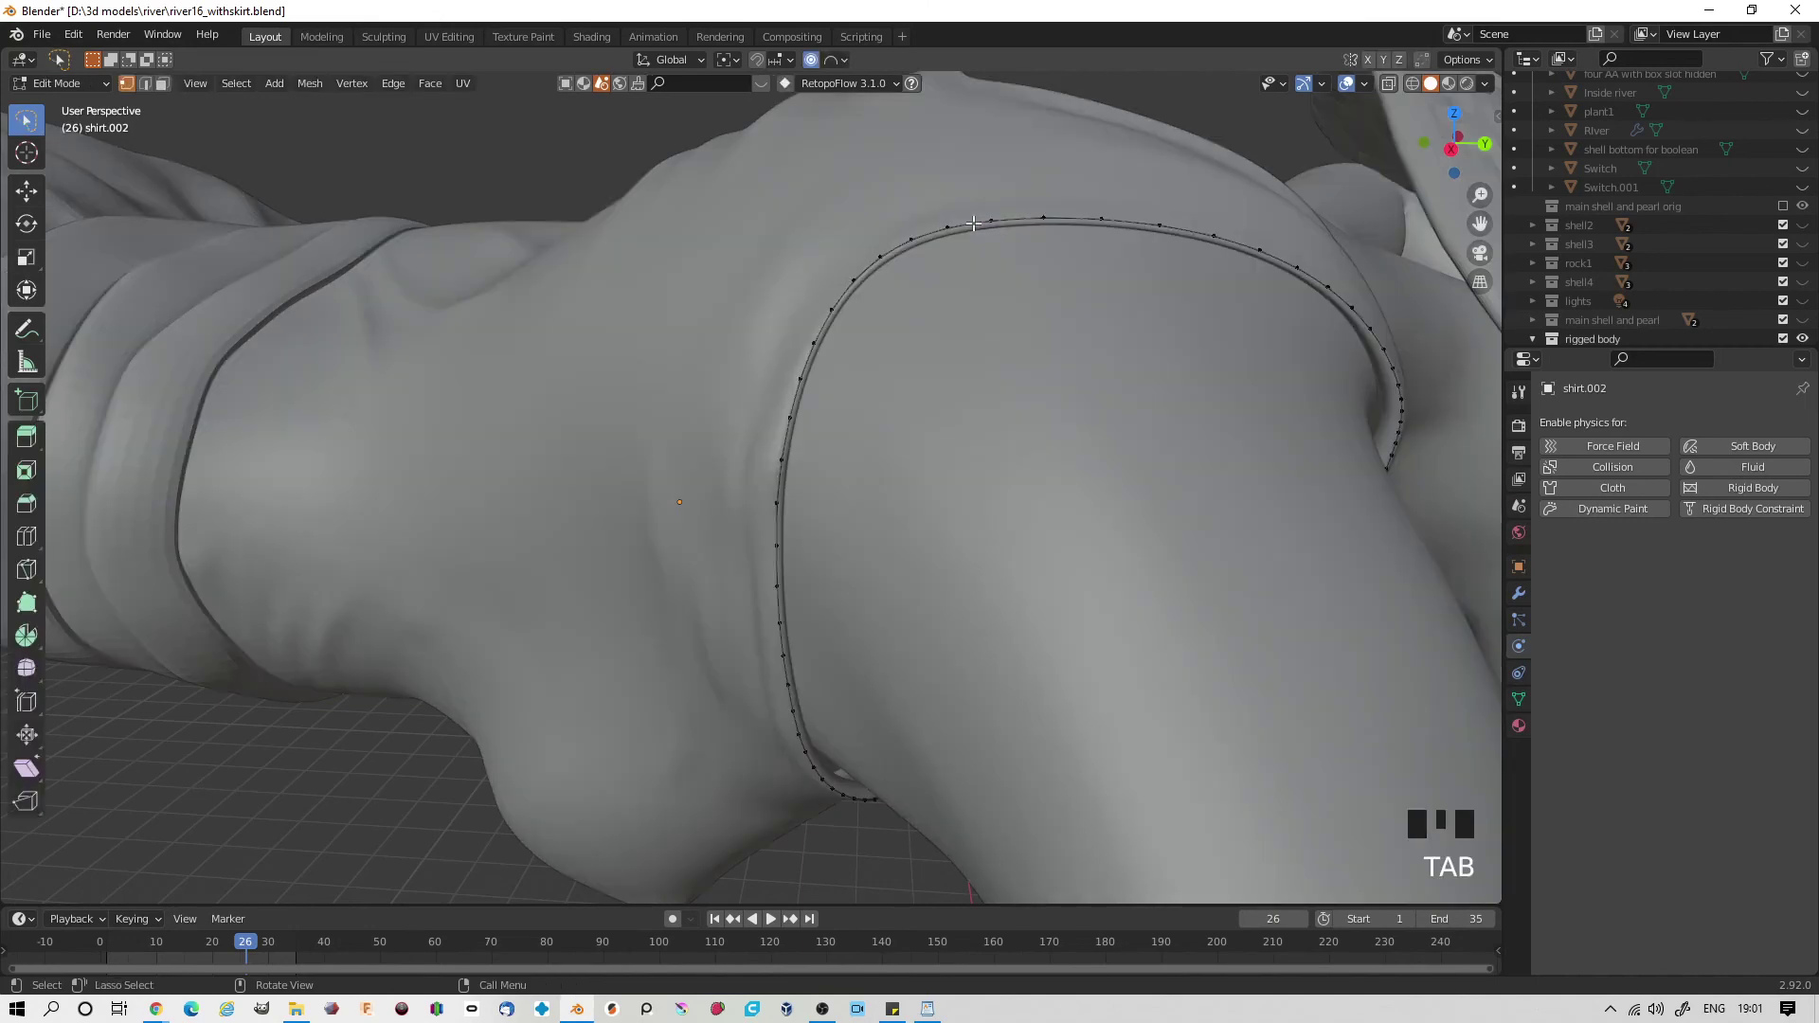
{"action": "key", "text": "a"}
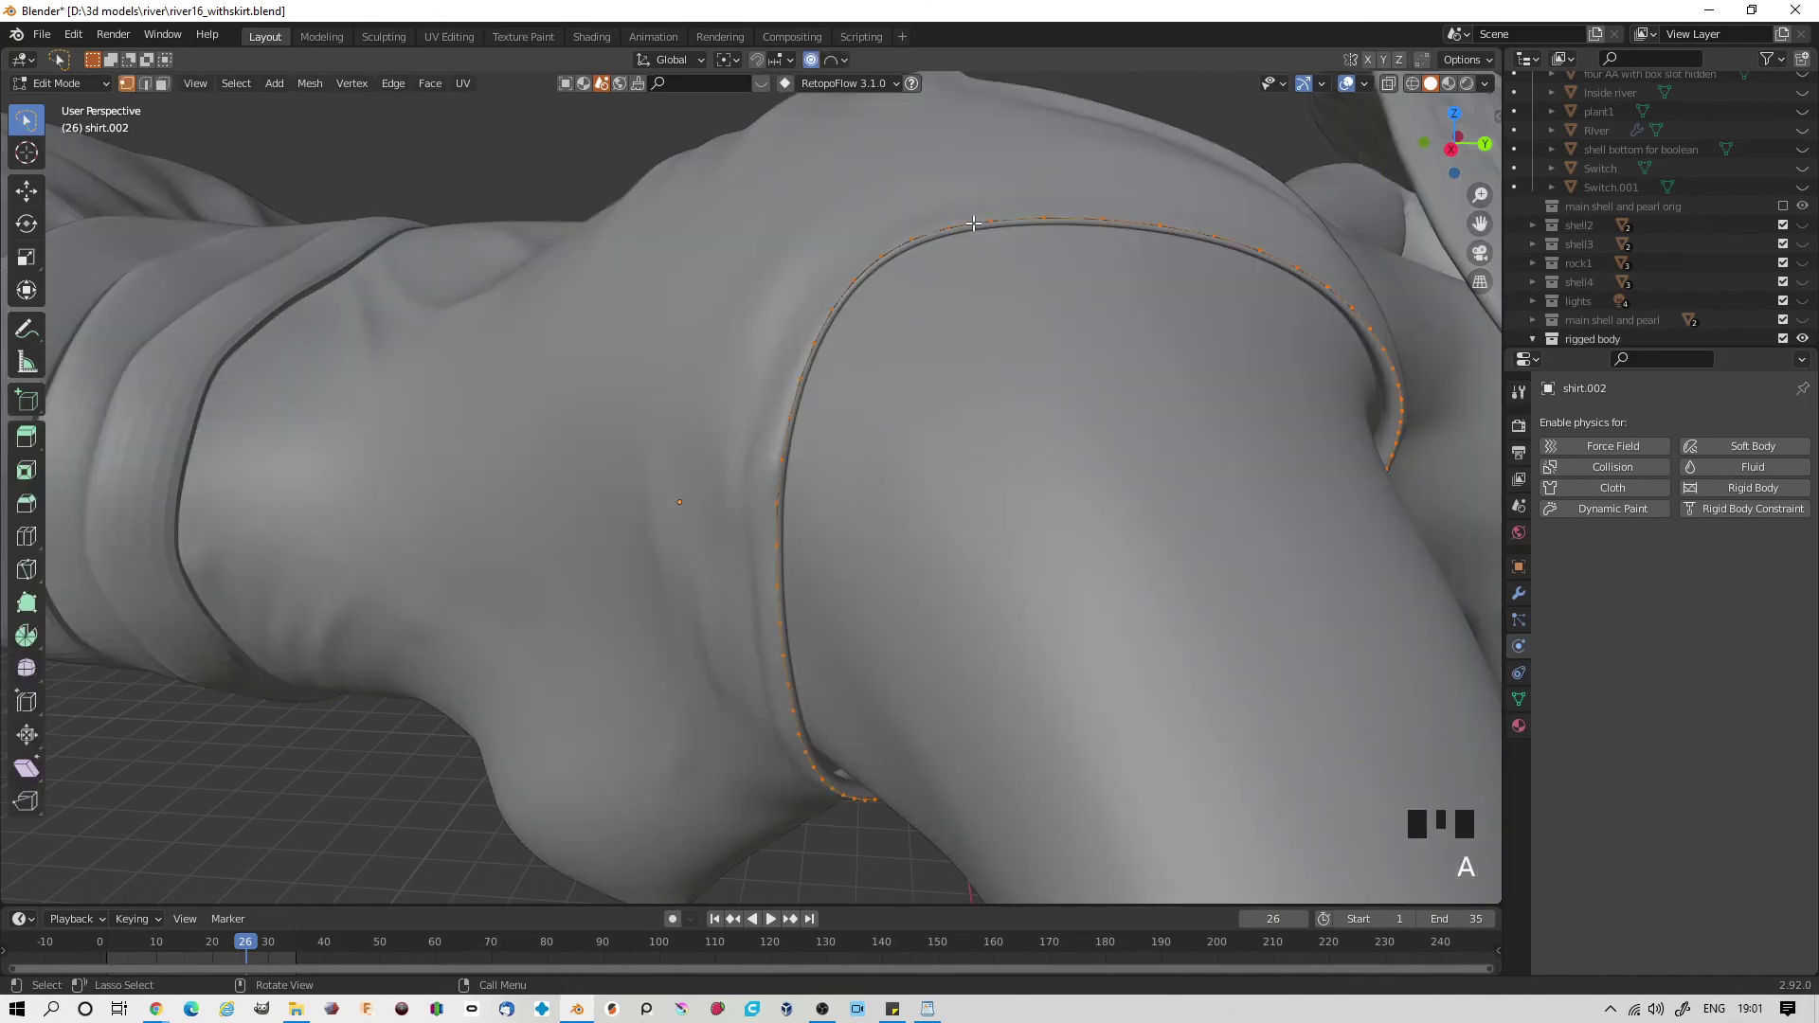
{"action": "key", "text": "e"}
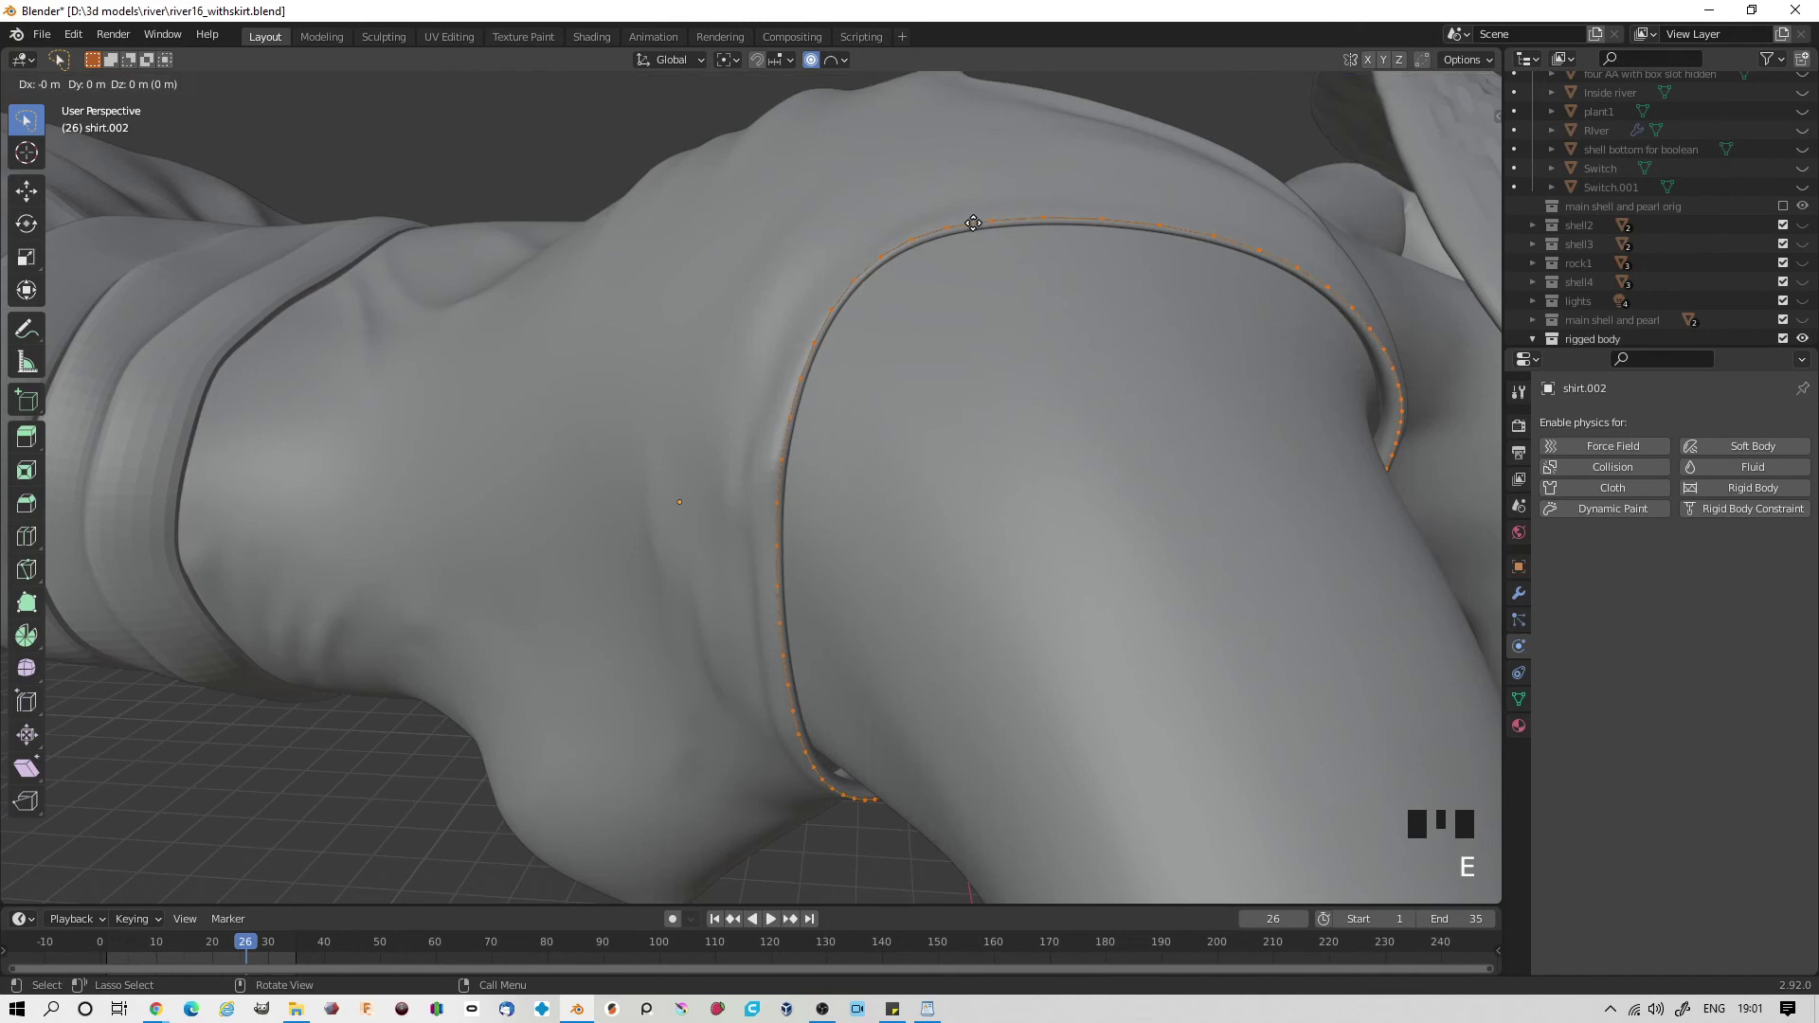
{"action": "key", "text": "s"}
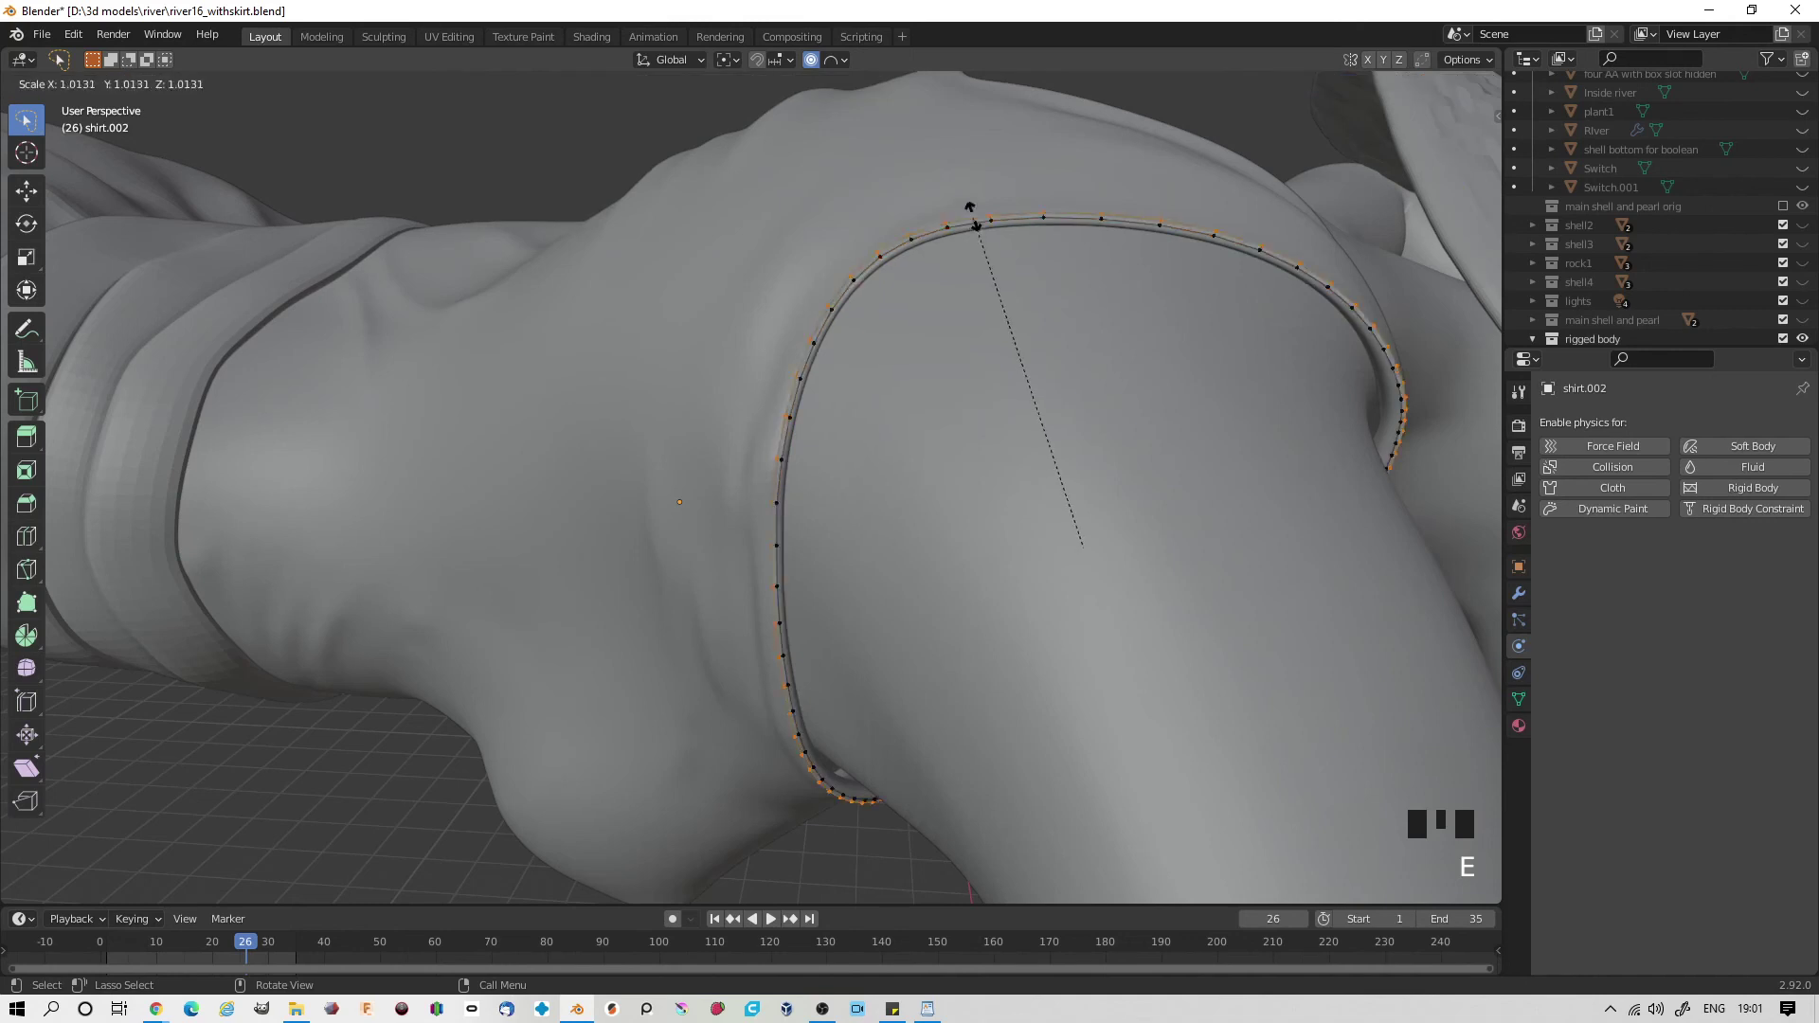
{"action": "left_click", "coordinate": [967, 193]}
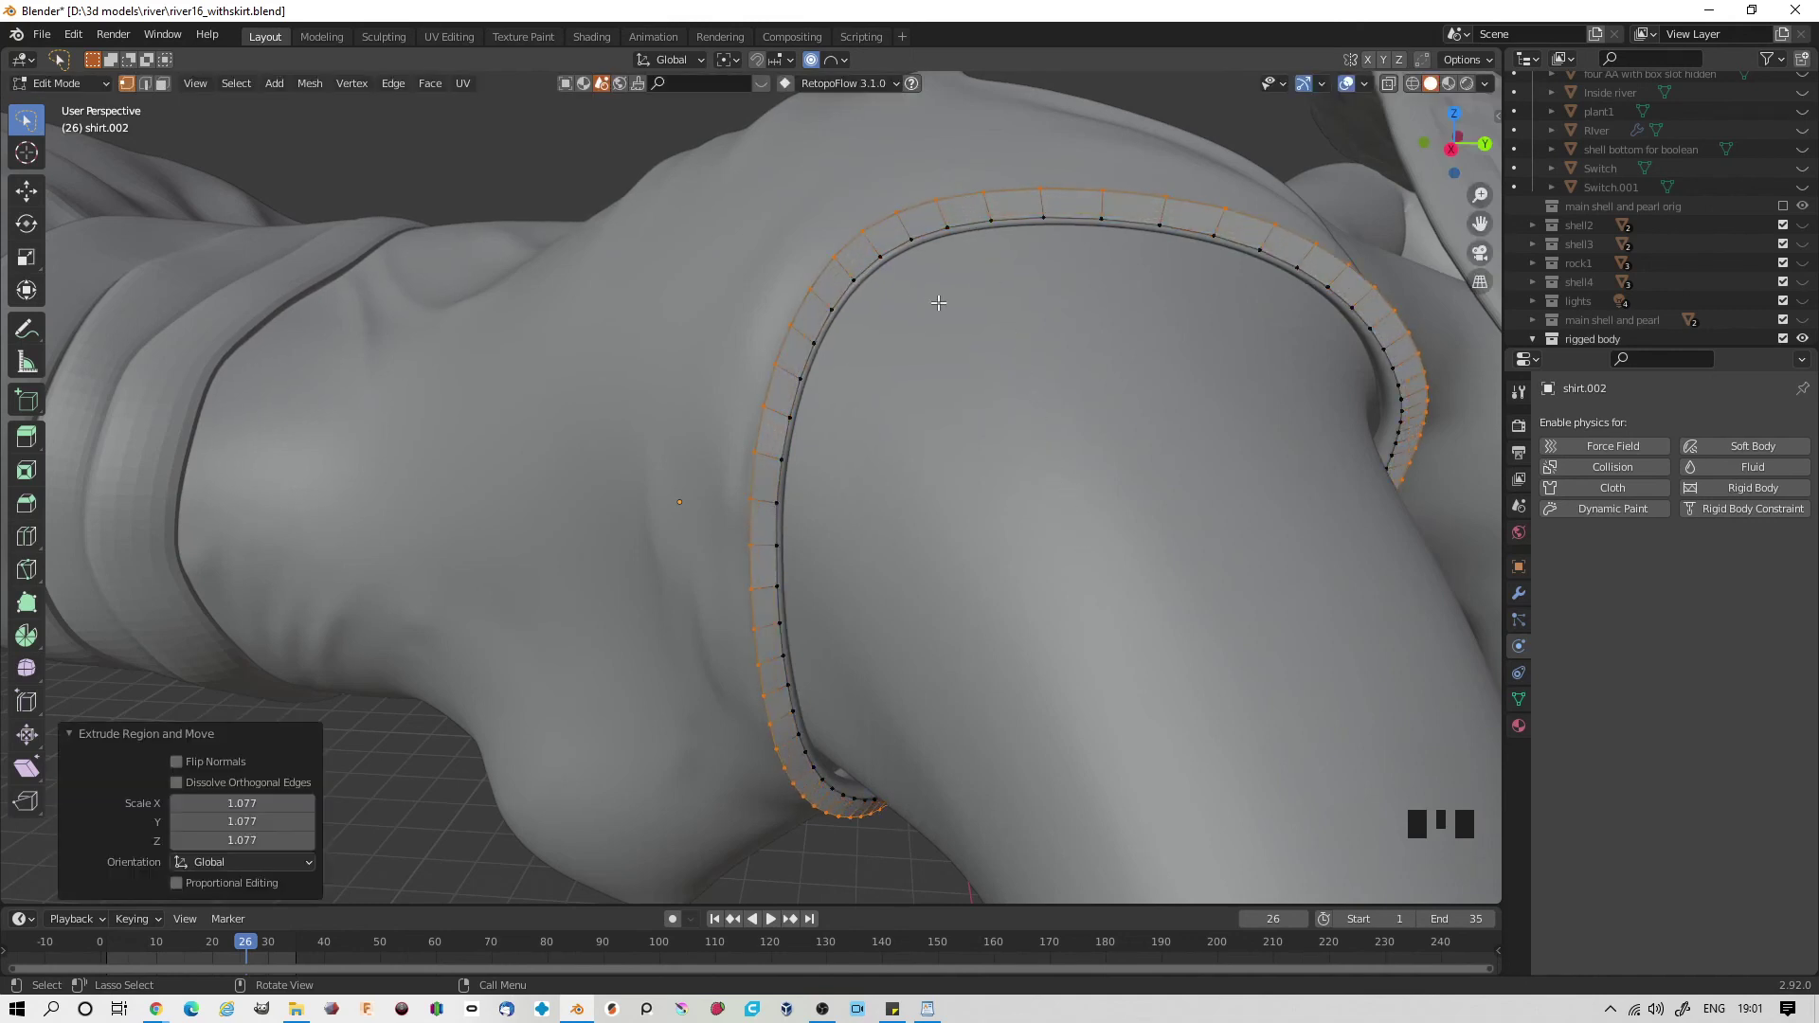
{"action": "scroll", "coordinate": [1651, 269], "scroll_direction": "down", "scroll_amount": 8}
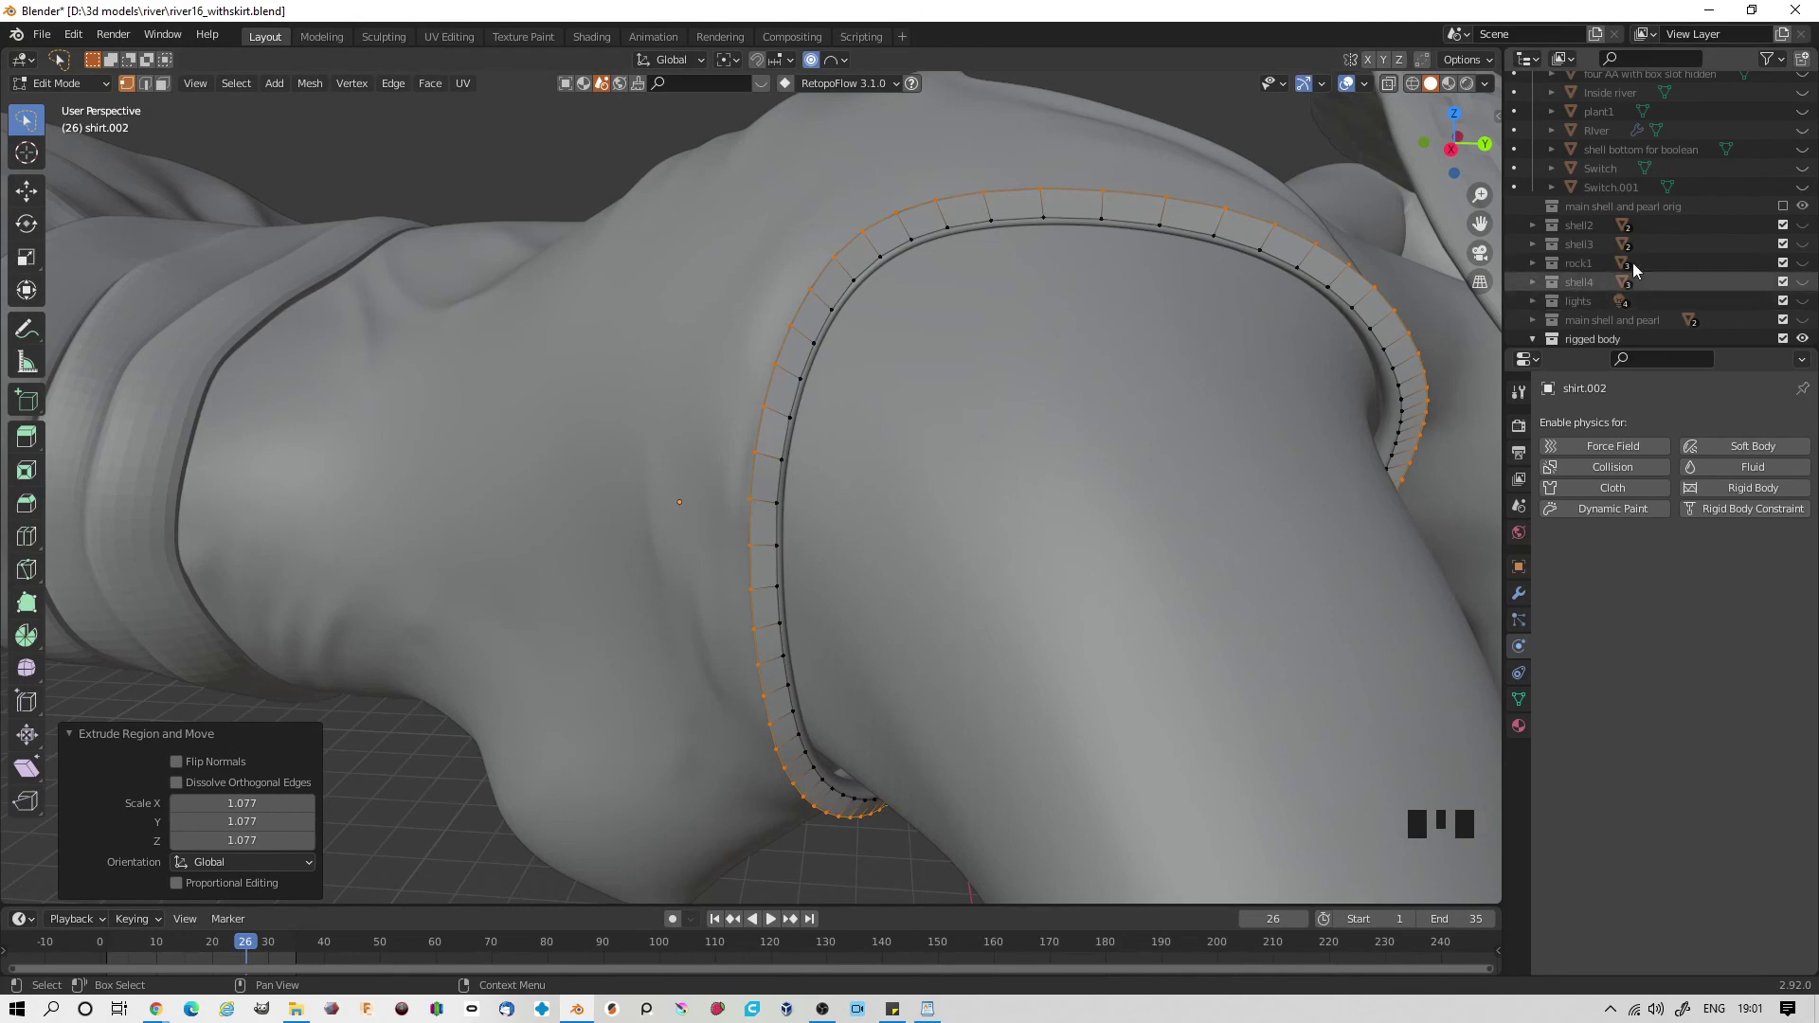
{"action": "left_click", "coordinate": [1525, 281]}
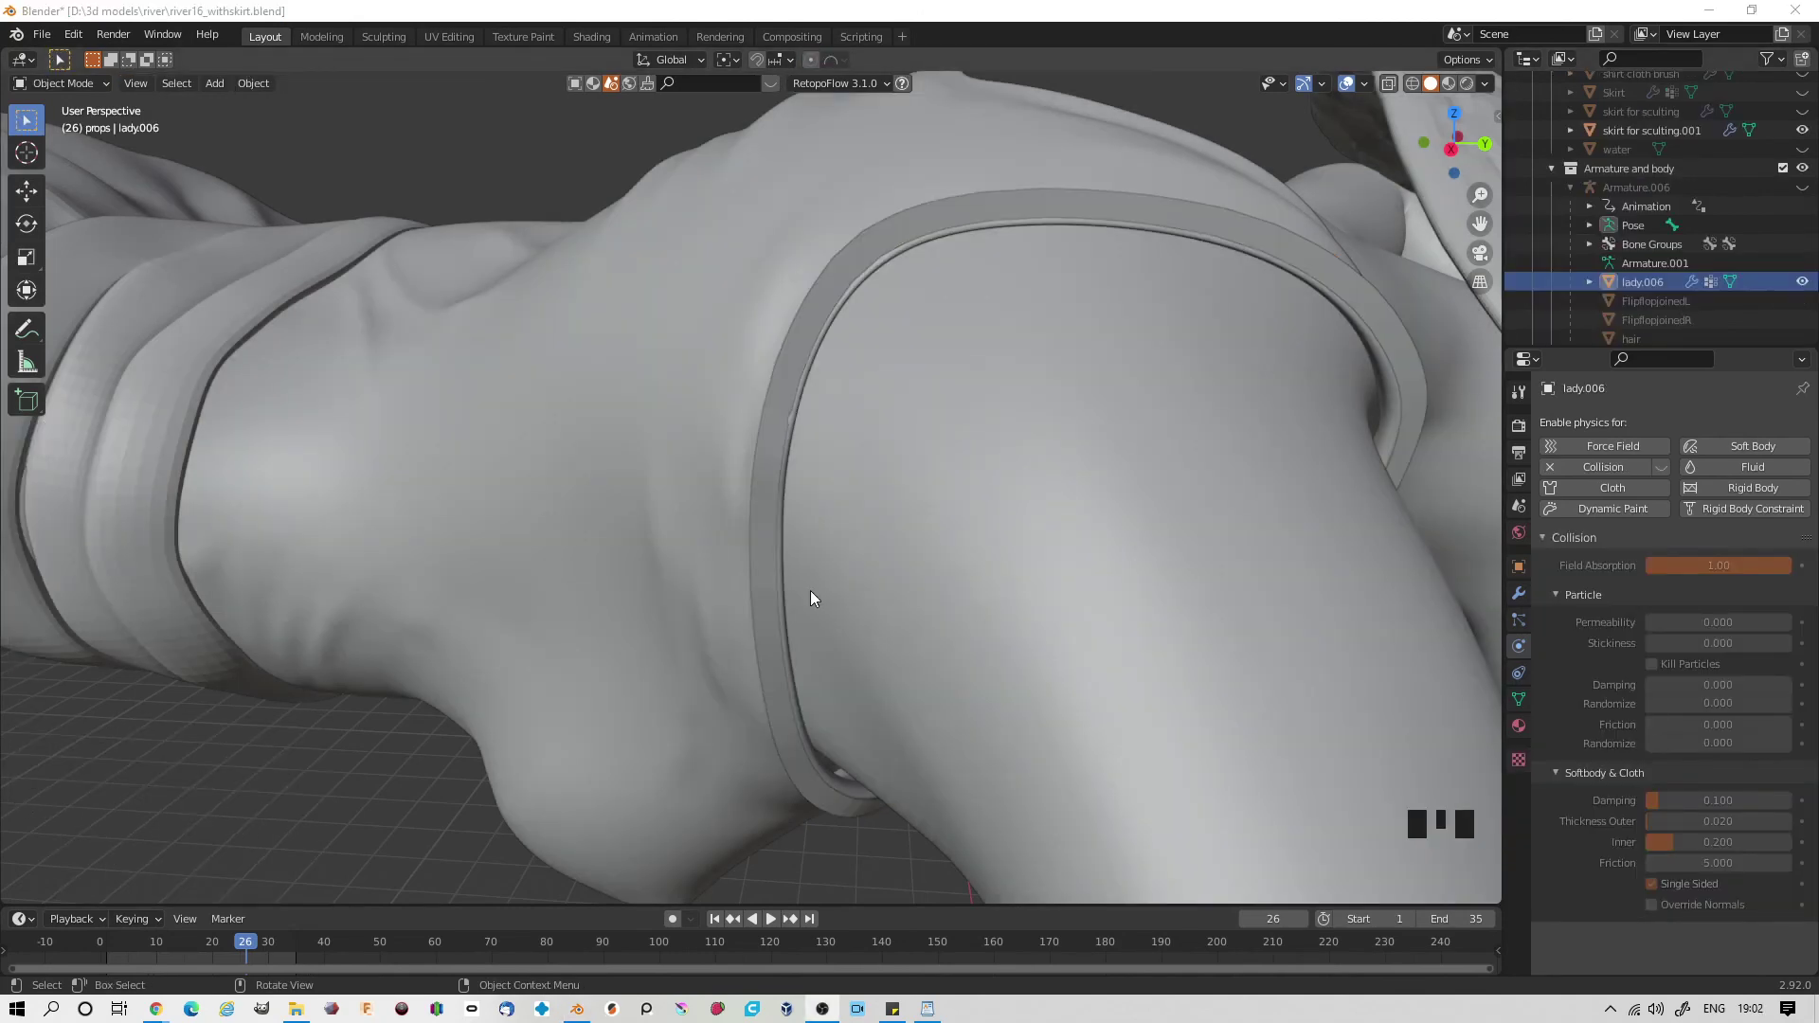
- Hide the lady.006 body and select the inner edge loop of shirt.002
{"action": "left_click", "coordinate": [1801, 282]}
{"action": "left_click", "coordinate": [890, 225]}
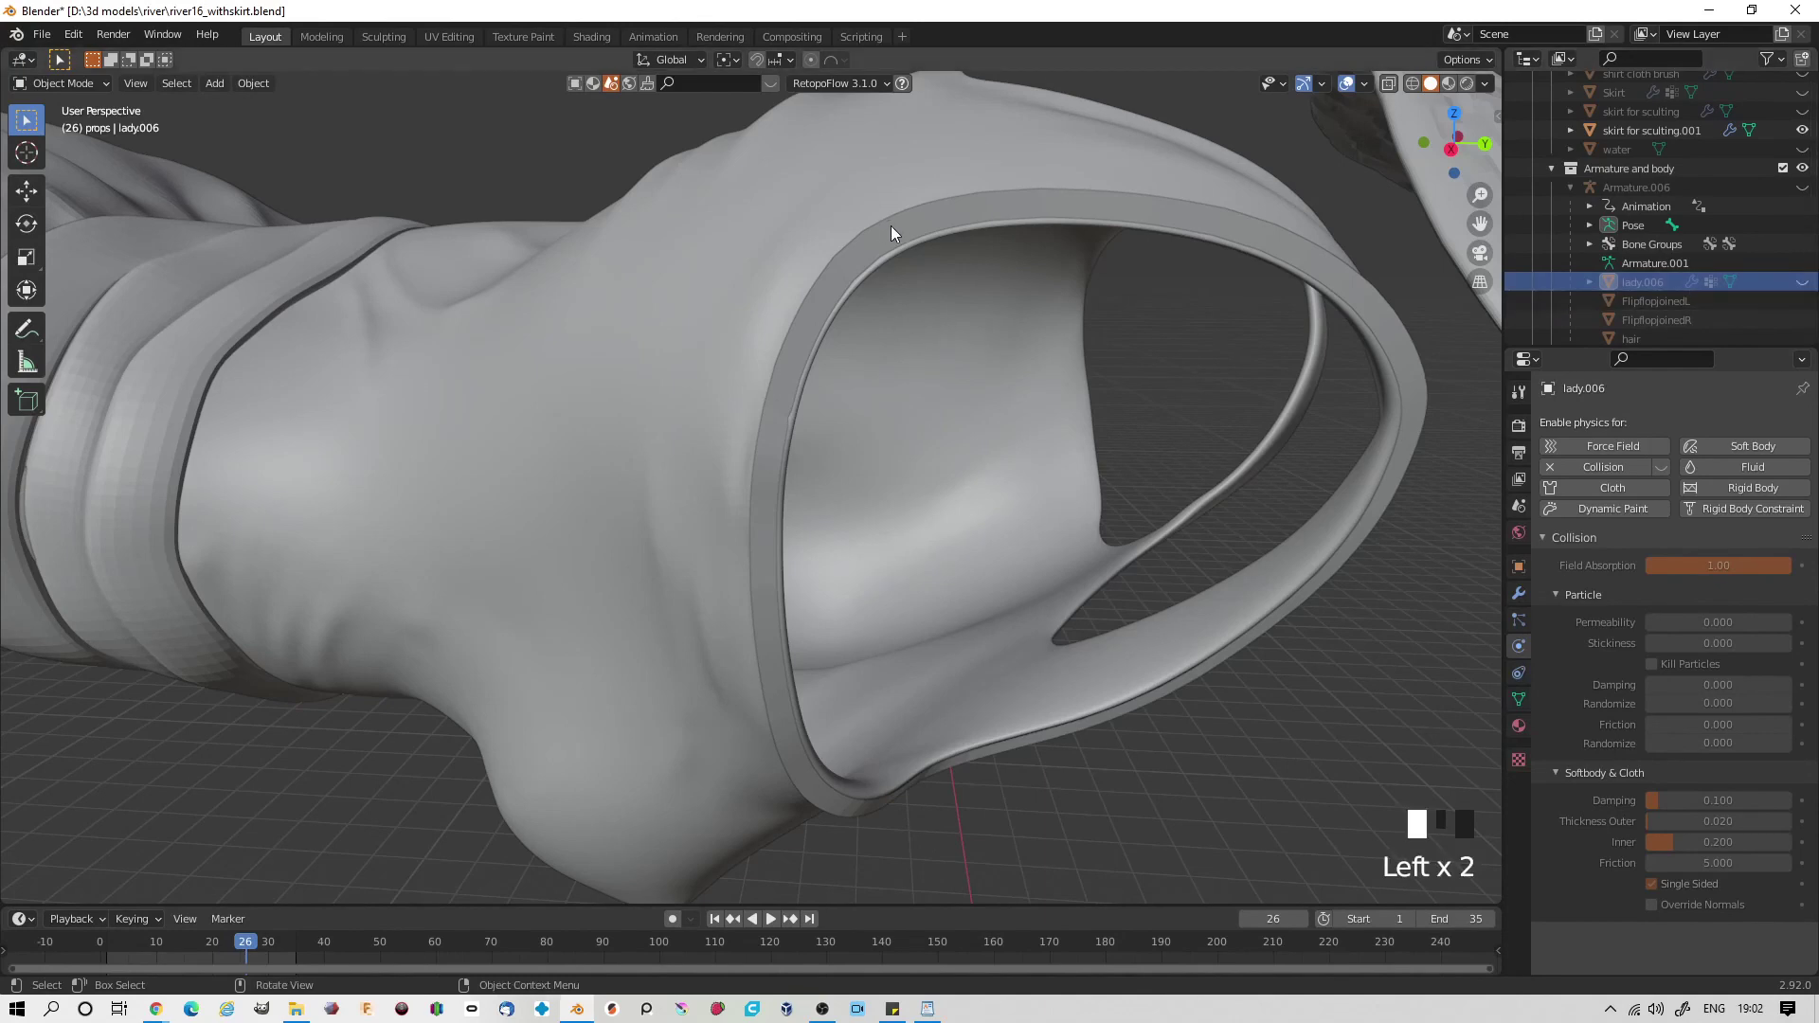
{"action": "key", "text": "Tab"}
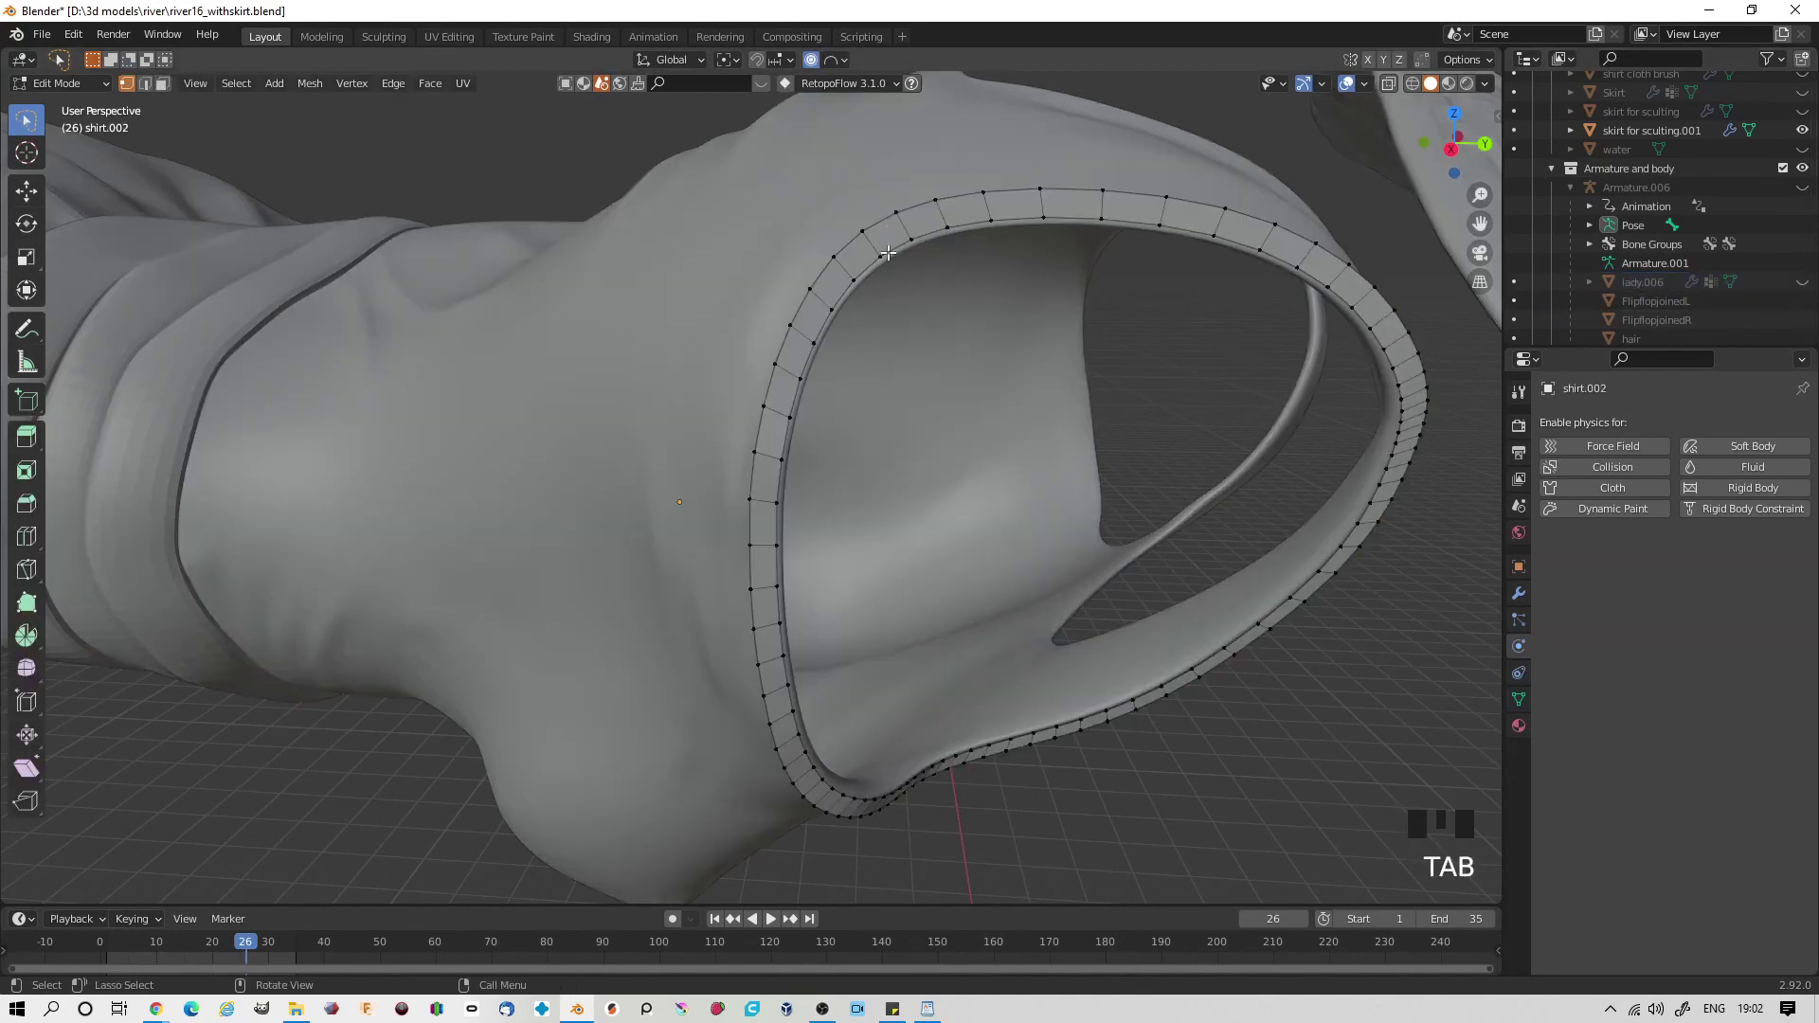
{"action": "left_click", "coordinate": [888, 253], "text": "alt"}
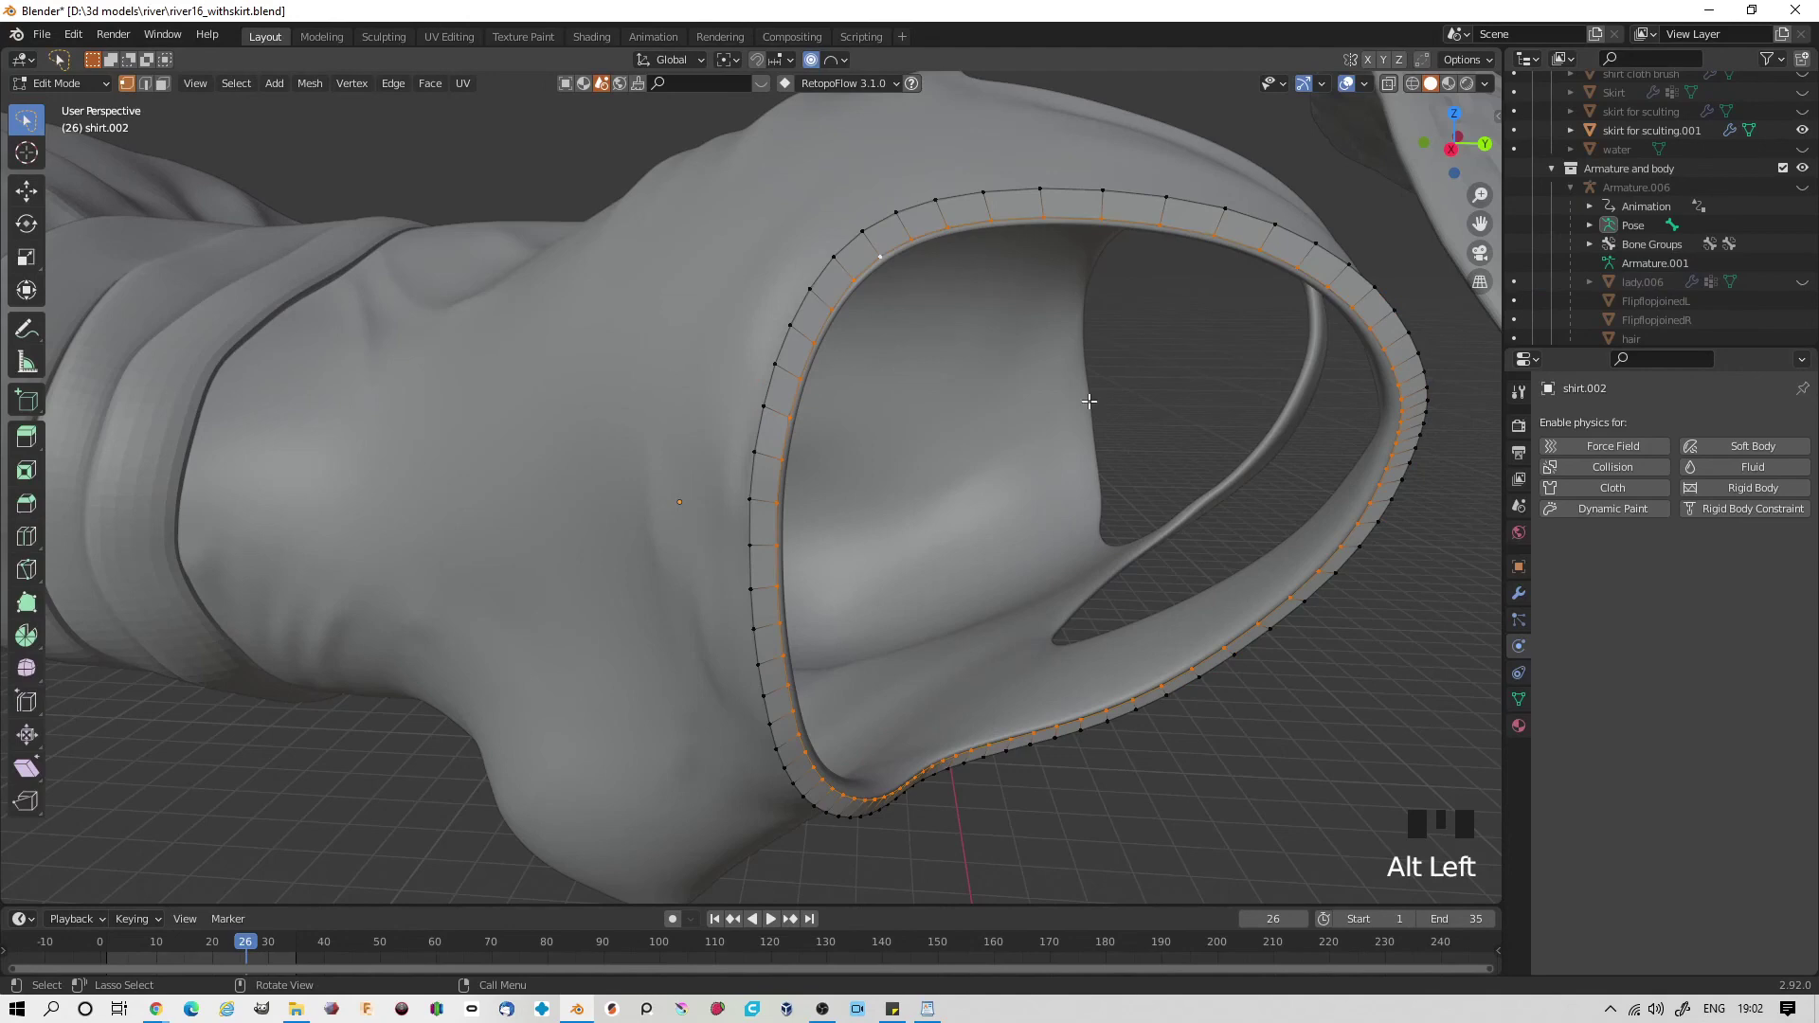
- Extrude the inner loop into three successively smaller rings scaled inward
{"action": "key", "text": "e"}
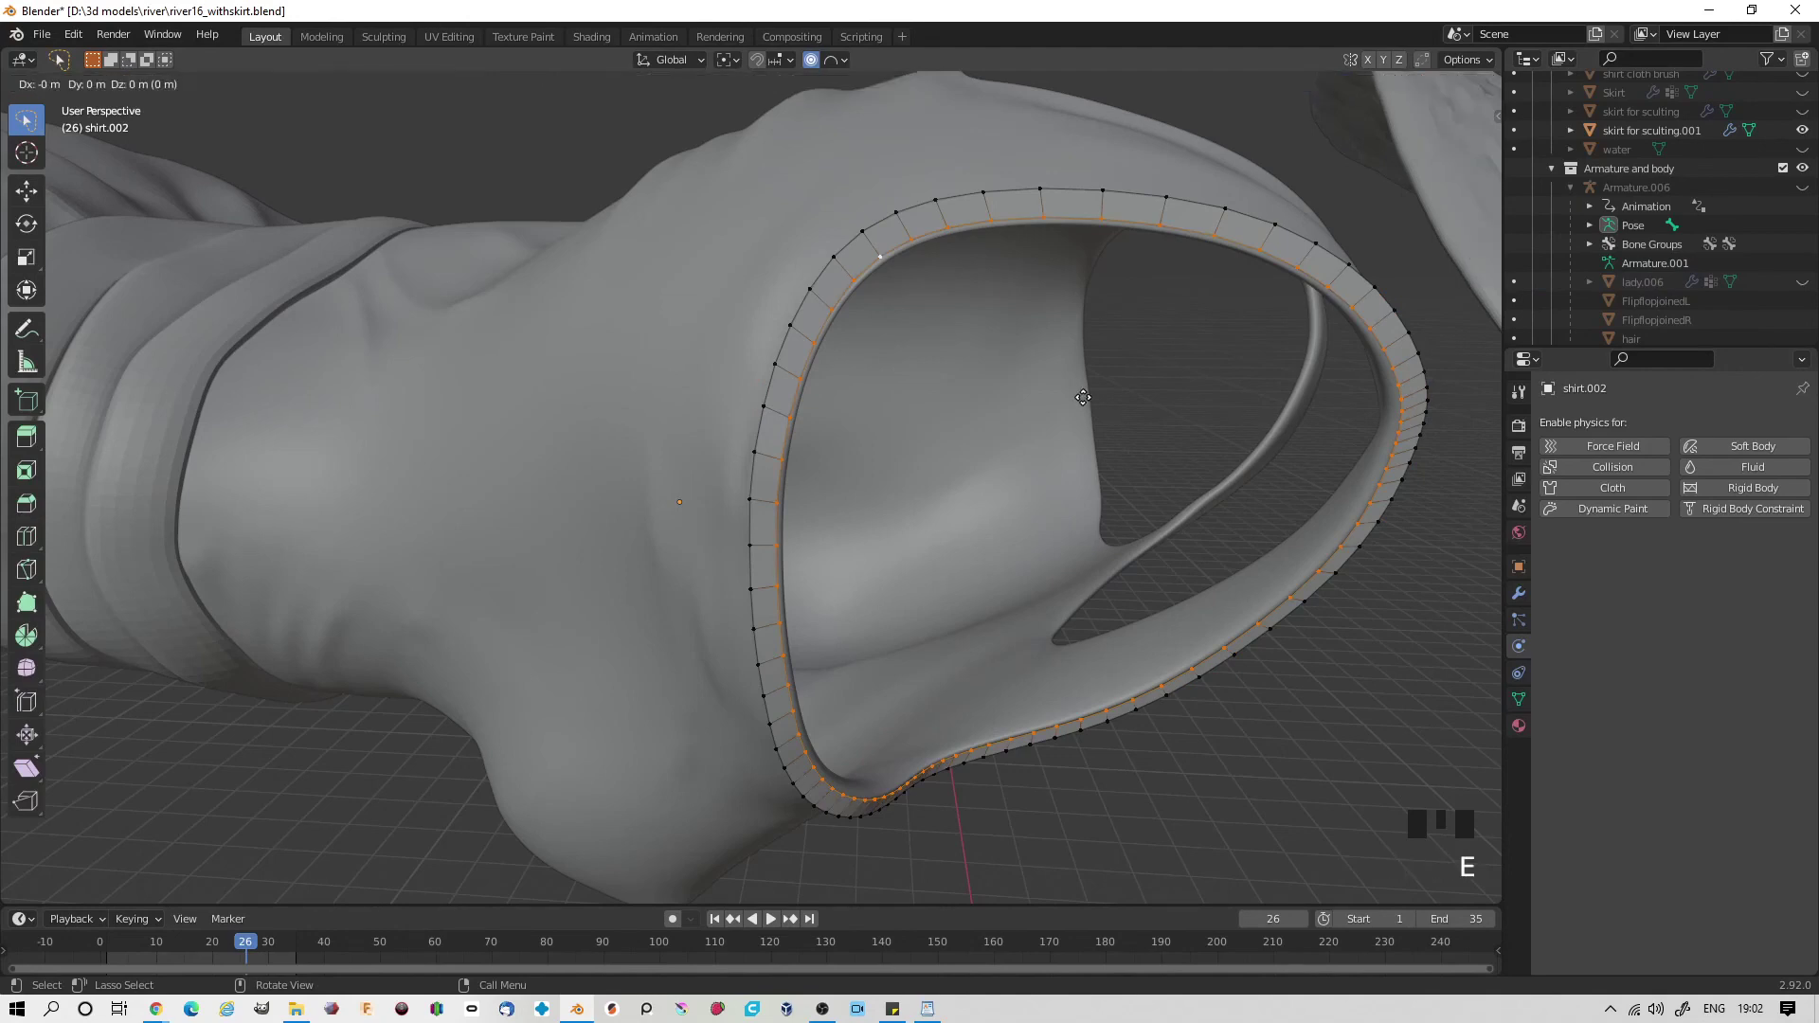
{"action": "key", "text": "s"}
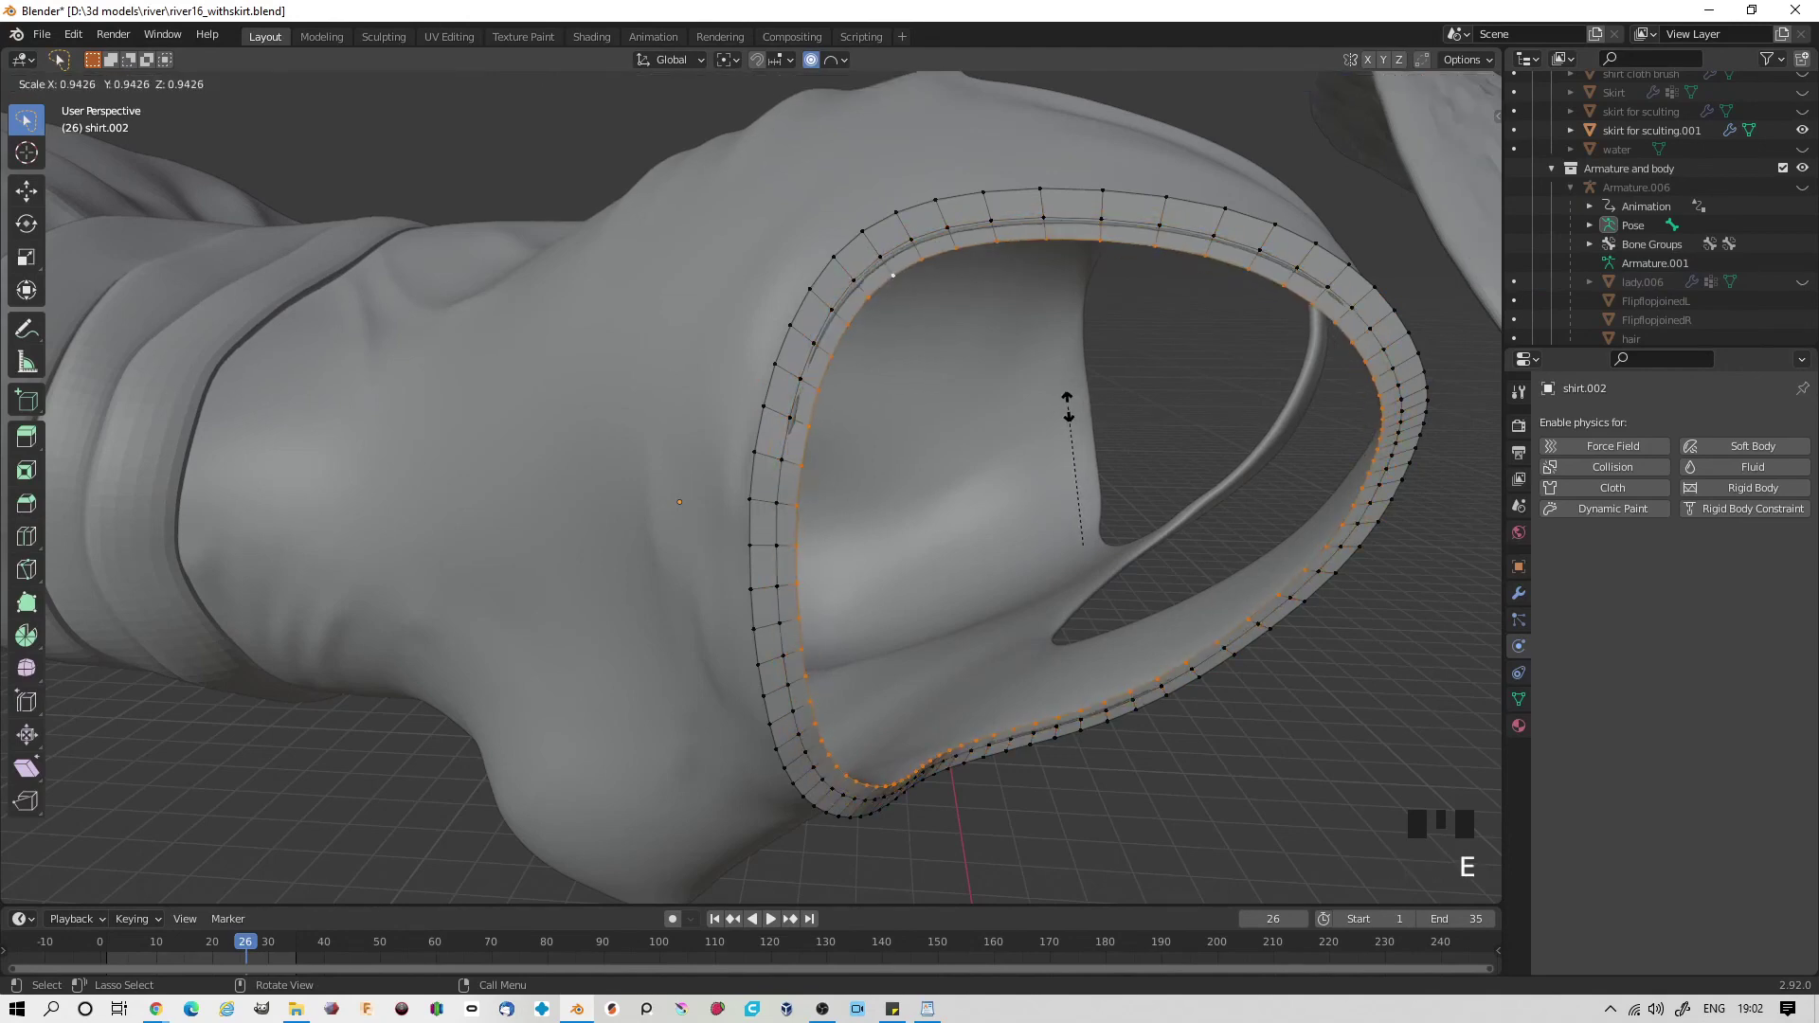
{"action": "left_click", "coordinate": [1068, 406]}
{"action": "key", "text": "e"}
{"action": "key", "text": "s"}
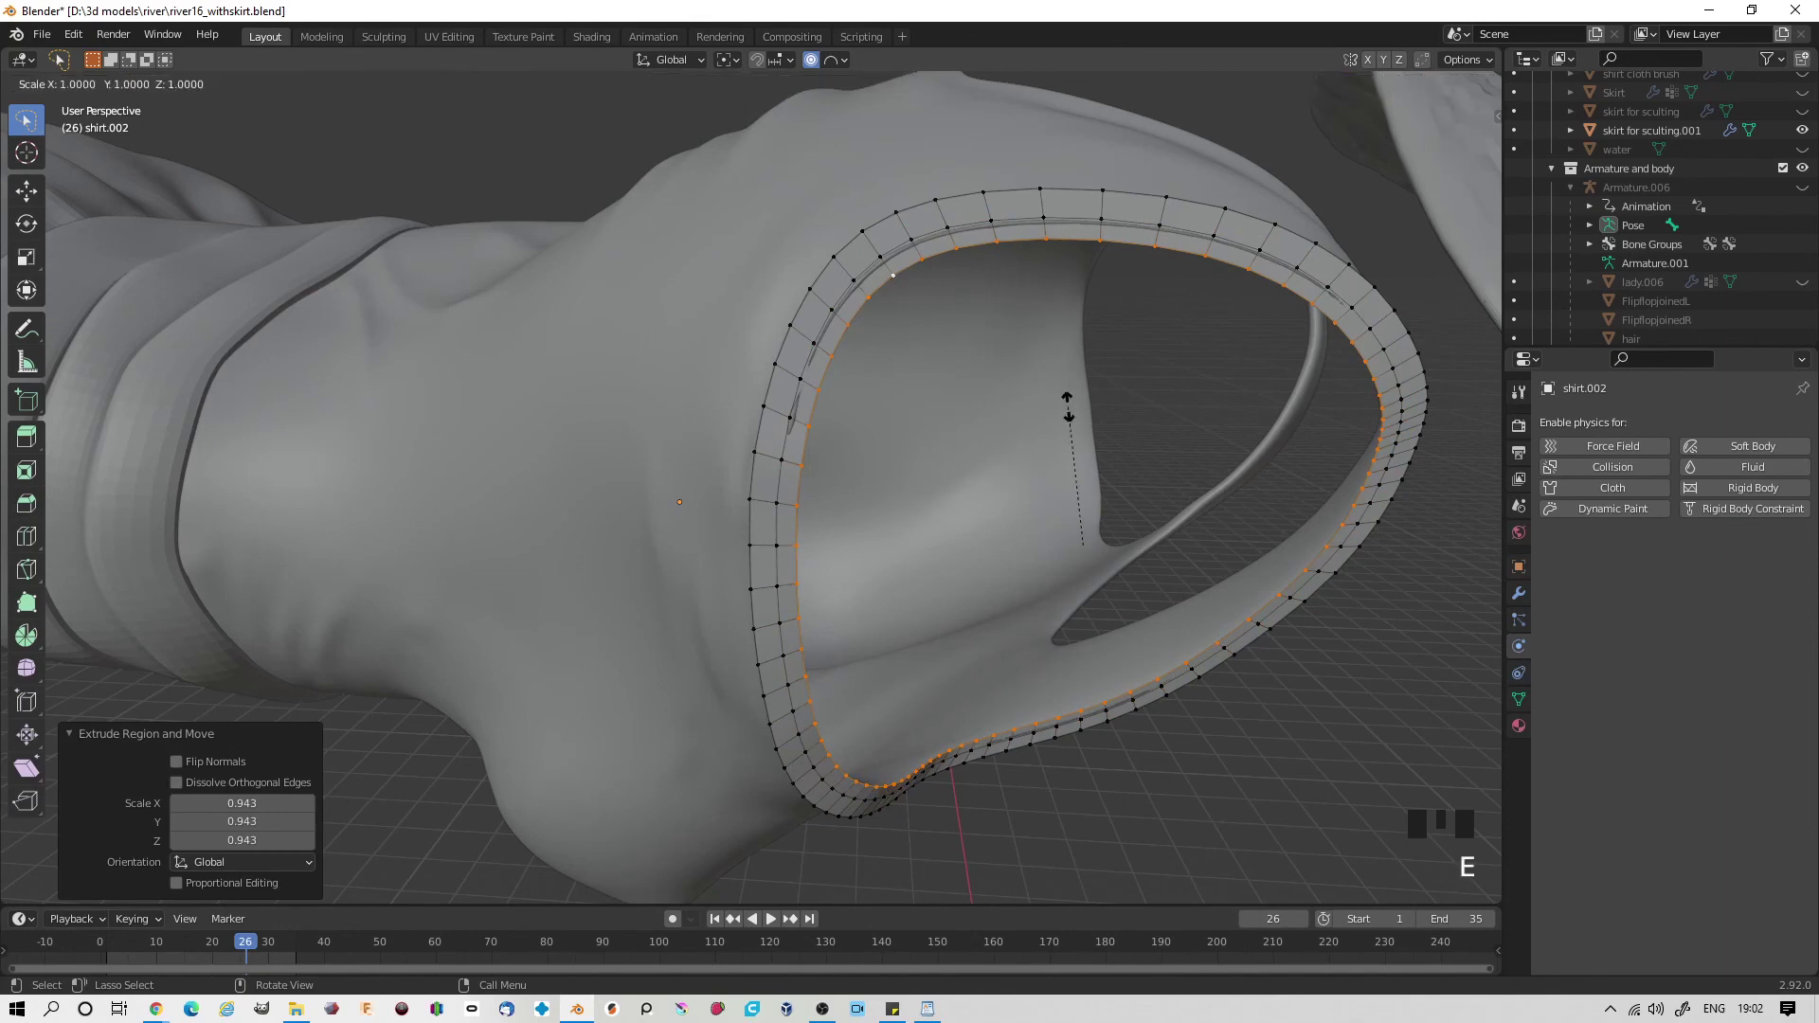
{"action": "left_click", "coordinate": [1064, 422]}
{"action": "key", "text": "e"}
{"action": "key", "text": "s"}
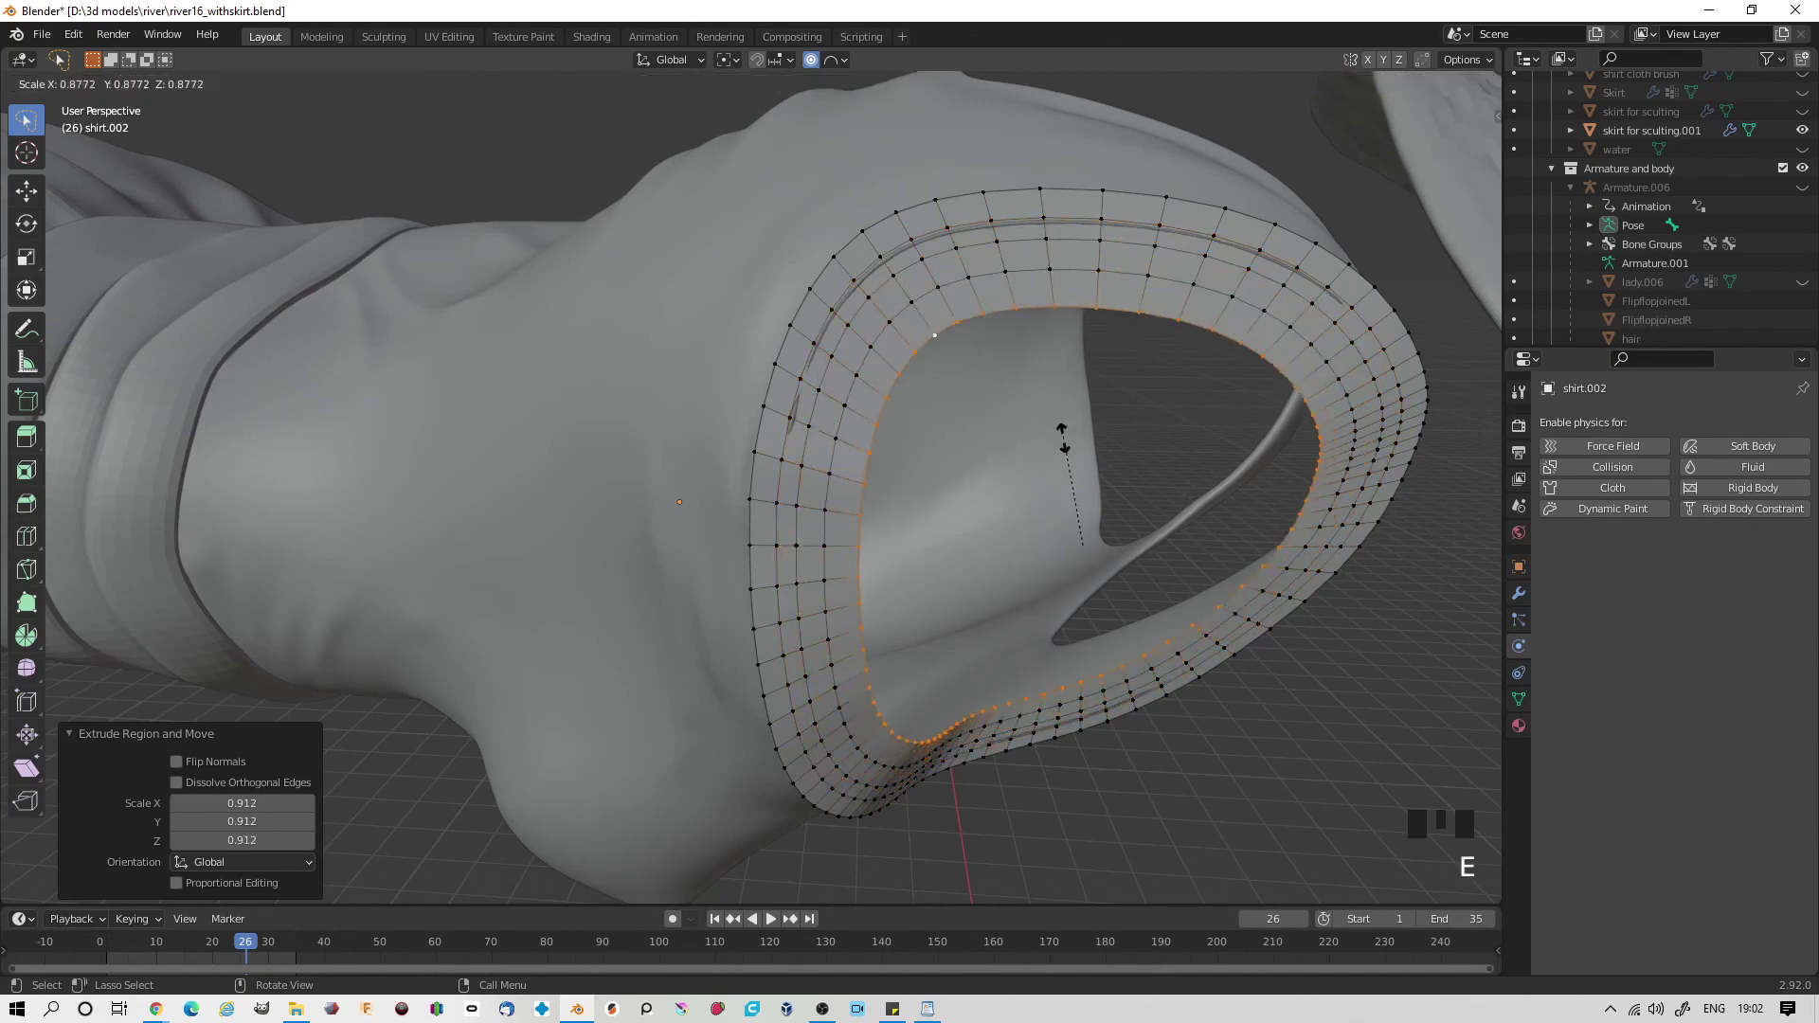
{"action": "left_click", "coordinate": [1067, 473]}
- Add three more inward rings, the smallest scaled to 0.507
{"action": "key", "text": "e"}
{"action": "key", "text": "s"}
{"action": "left_click", "coordinate": [1069, 493]}
{"action": "key", "text": "e"}
{"action": "key", "text": "s"}
{"action": "left_click", "coordinate": [1072, 510]}
{"action": "key", "text": "e"}
{"action": "key", "text": "s"}
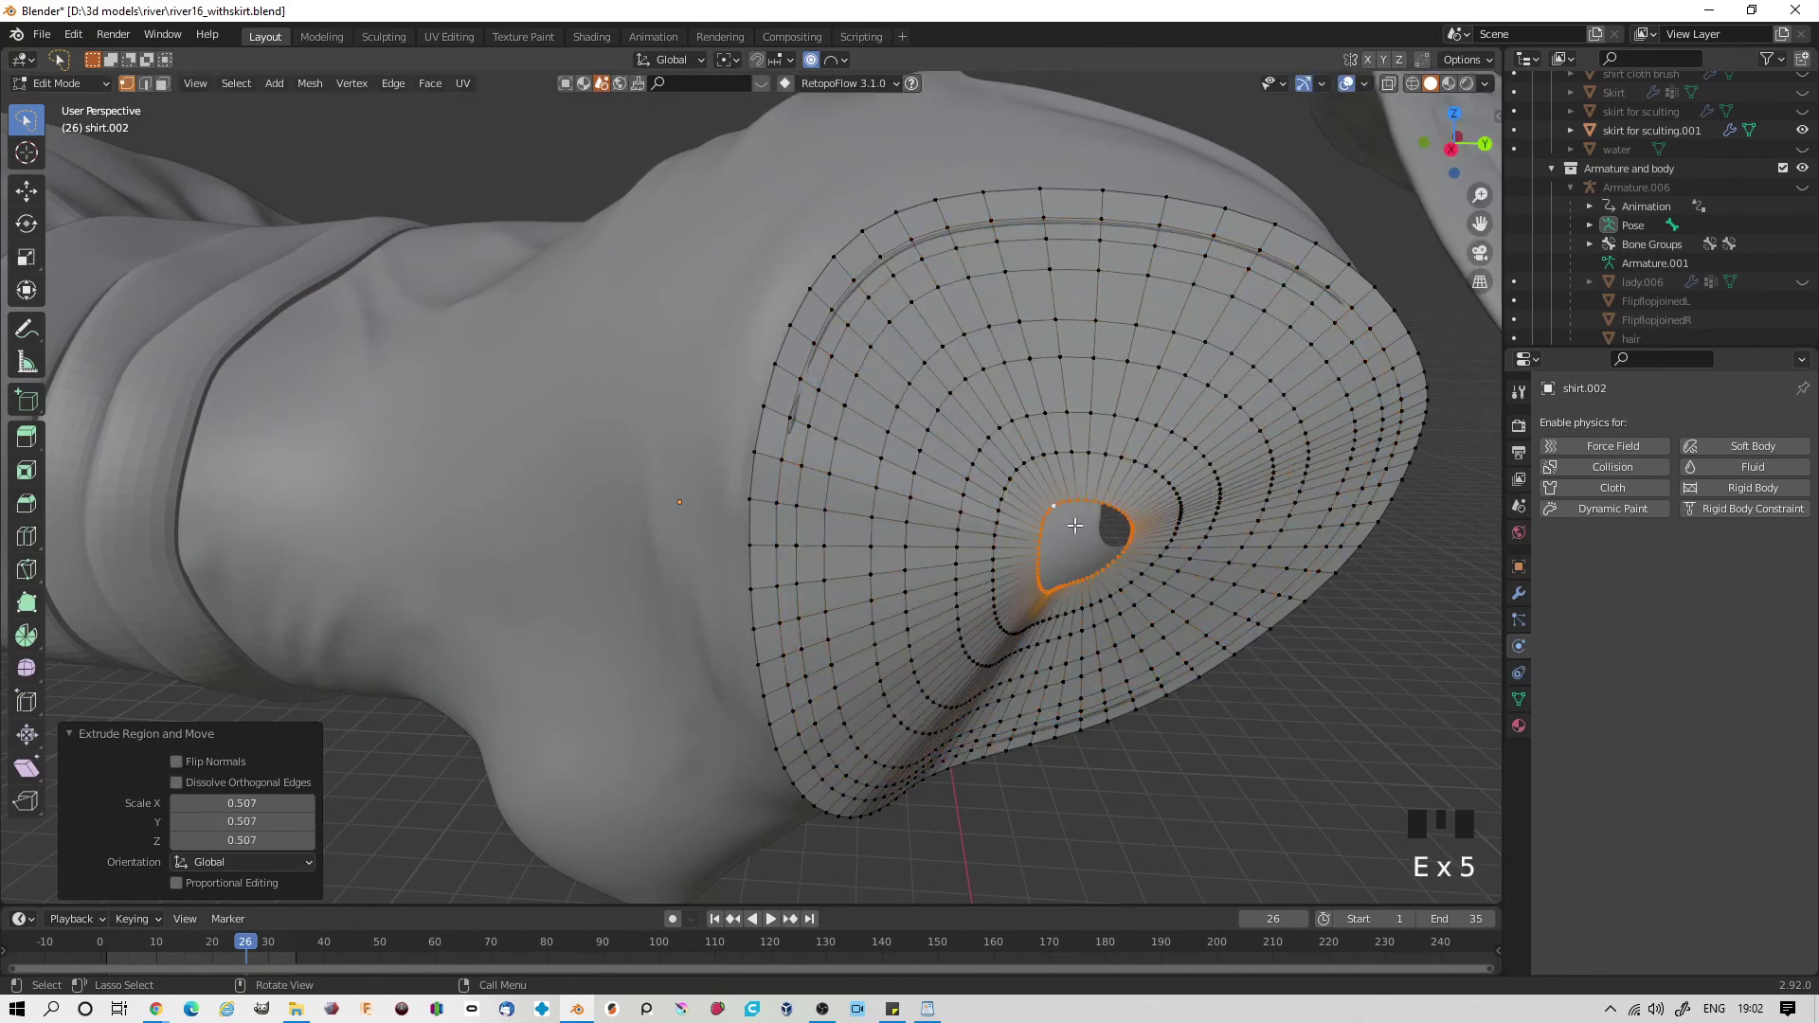
{"action": "left_click", "coordinate": [1074, 525]}
- Extrude a final ring in place and merge it at center to close the cap
{"action": "key", "text": "e"}
{"action": "left_click", "coordinate": [1074, 524]}
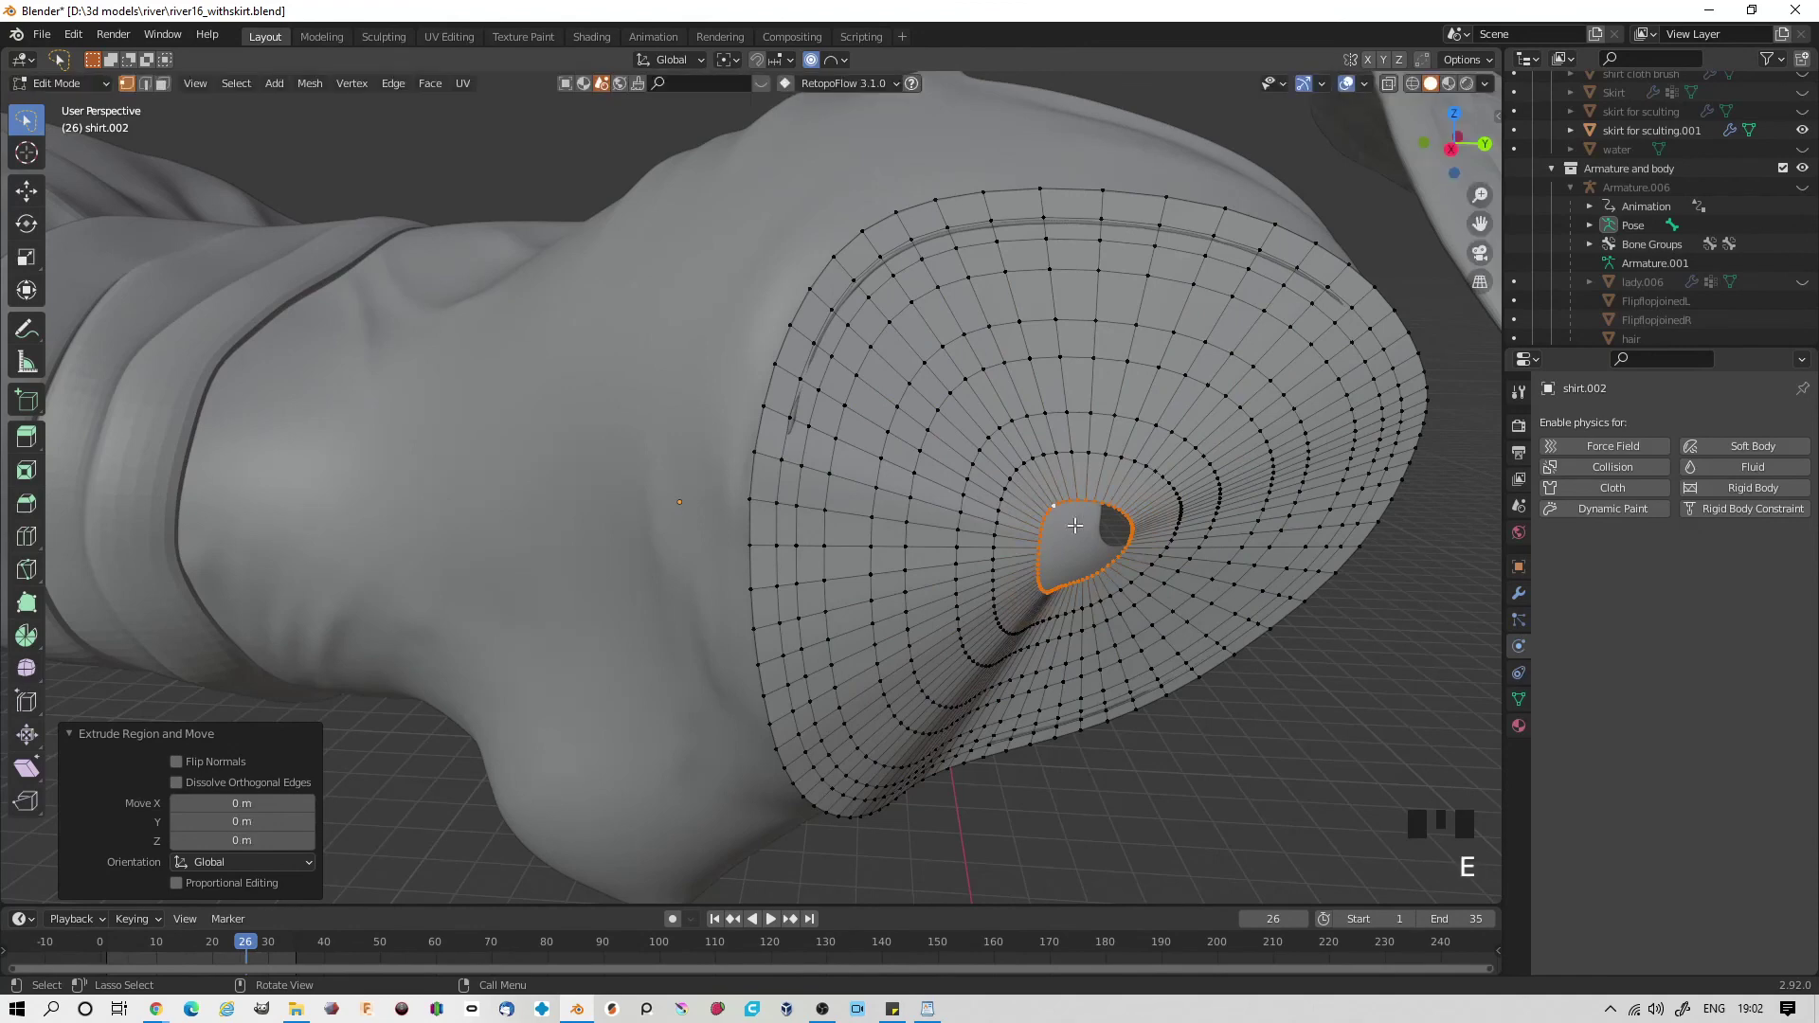
{"action": "key", "text": "m"}
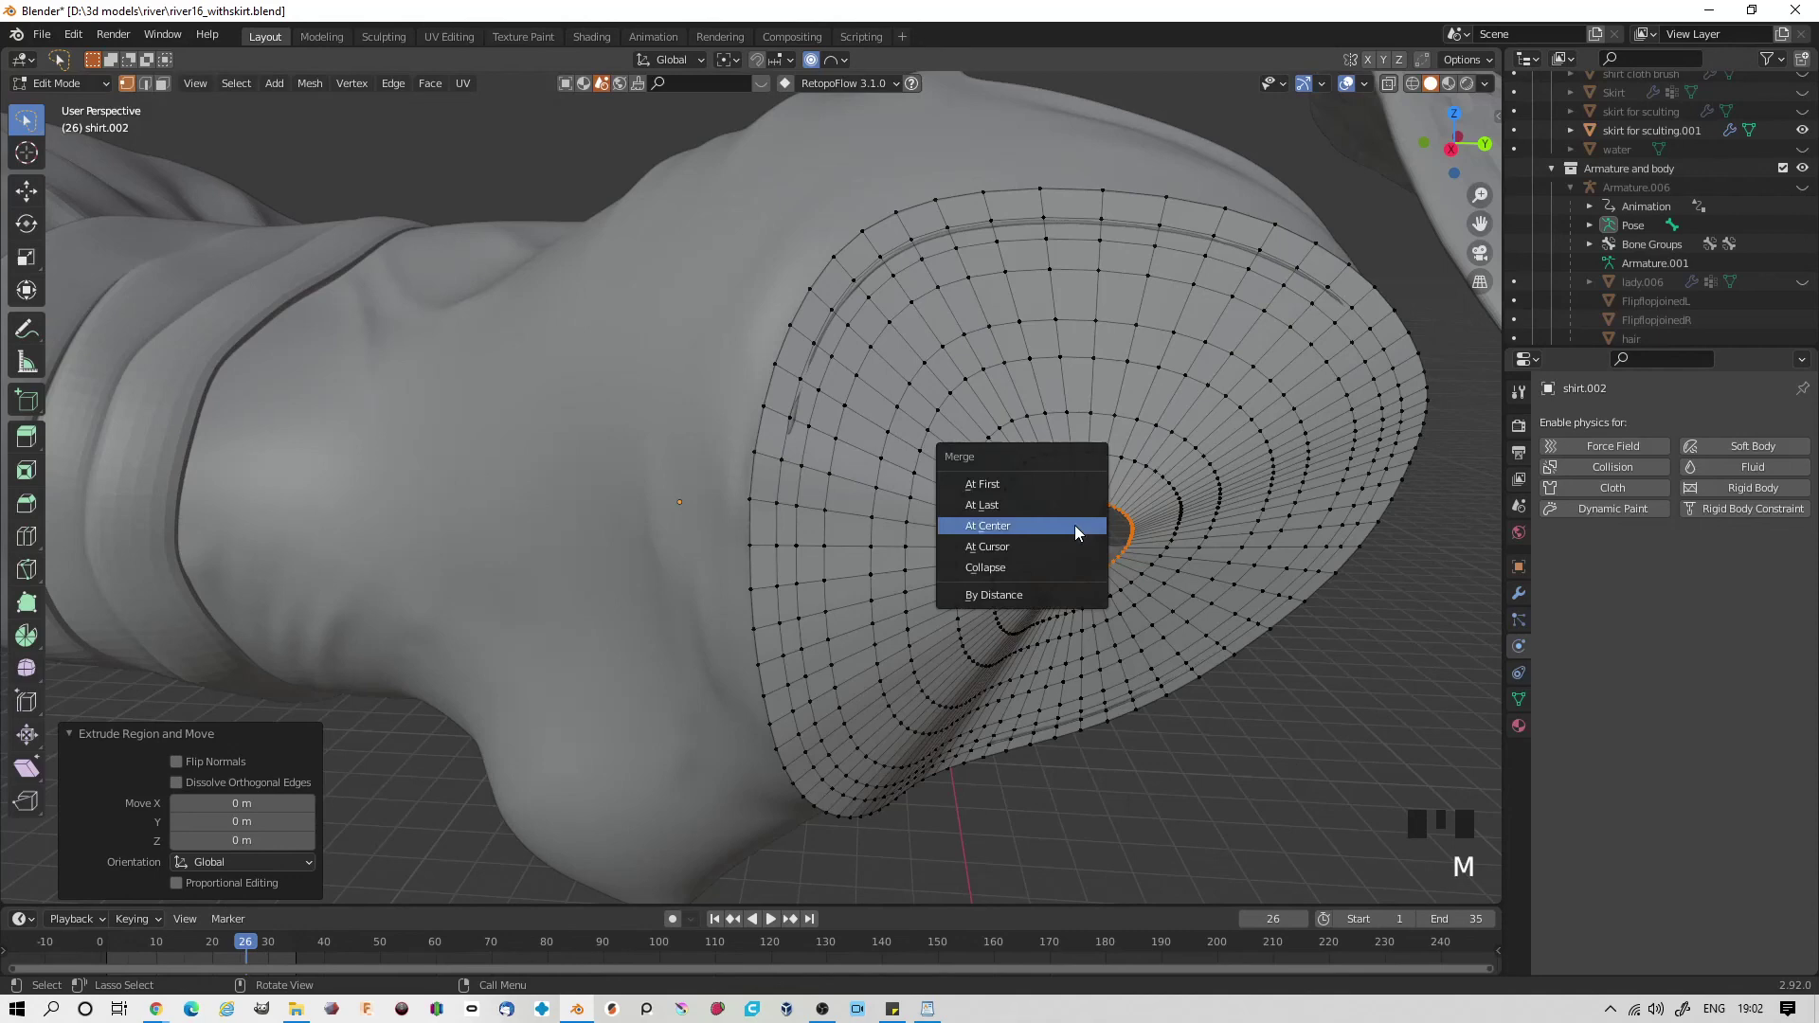
{"action": "left_click", "coordinate": [1074, 525]}
{"action": "left_click", "coordinate": [1074, 525]}
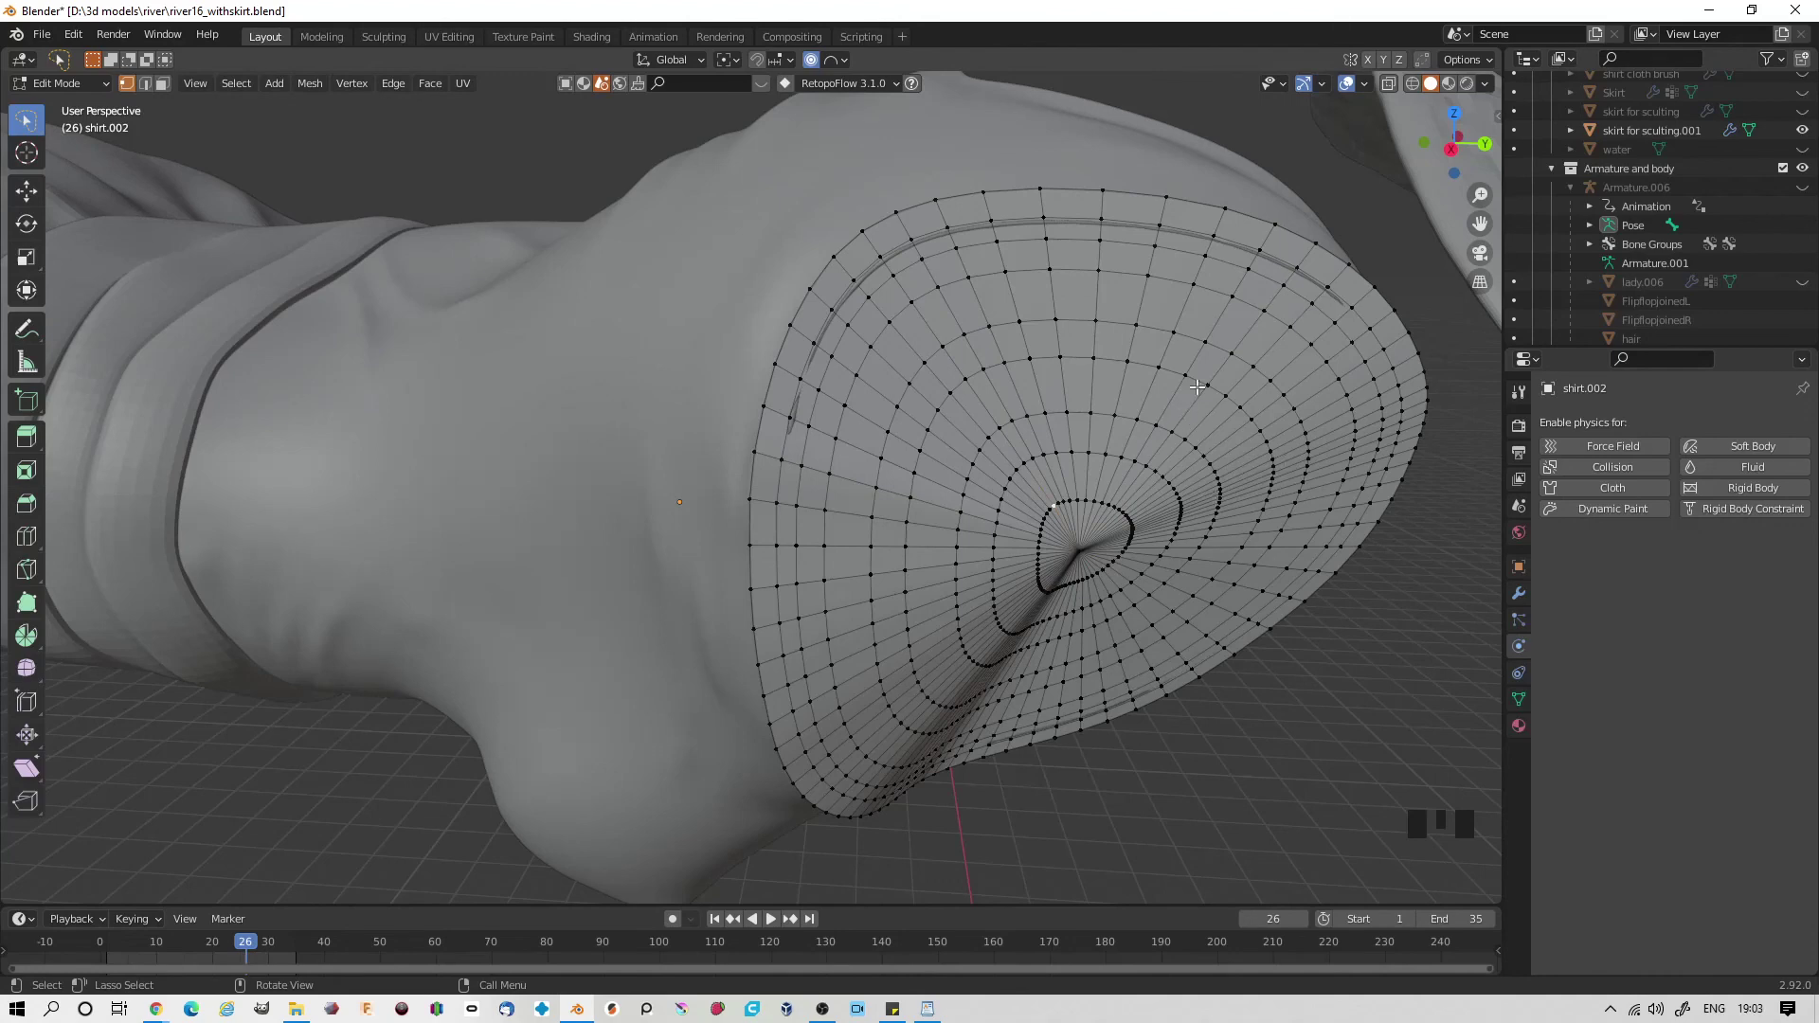
- Return to Object Mode and zoom out and orbit to see the whole figure with the cutter
{"action": "key", "text": "Tab"}
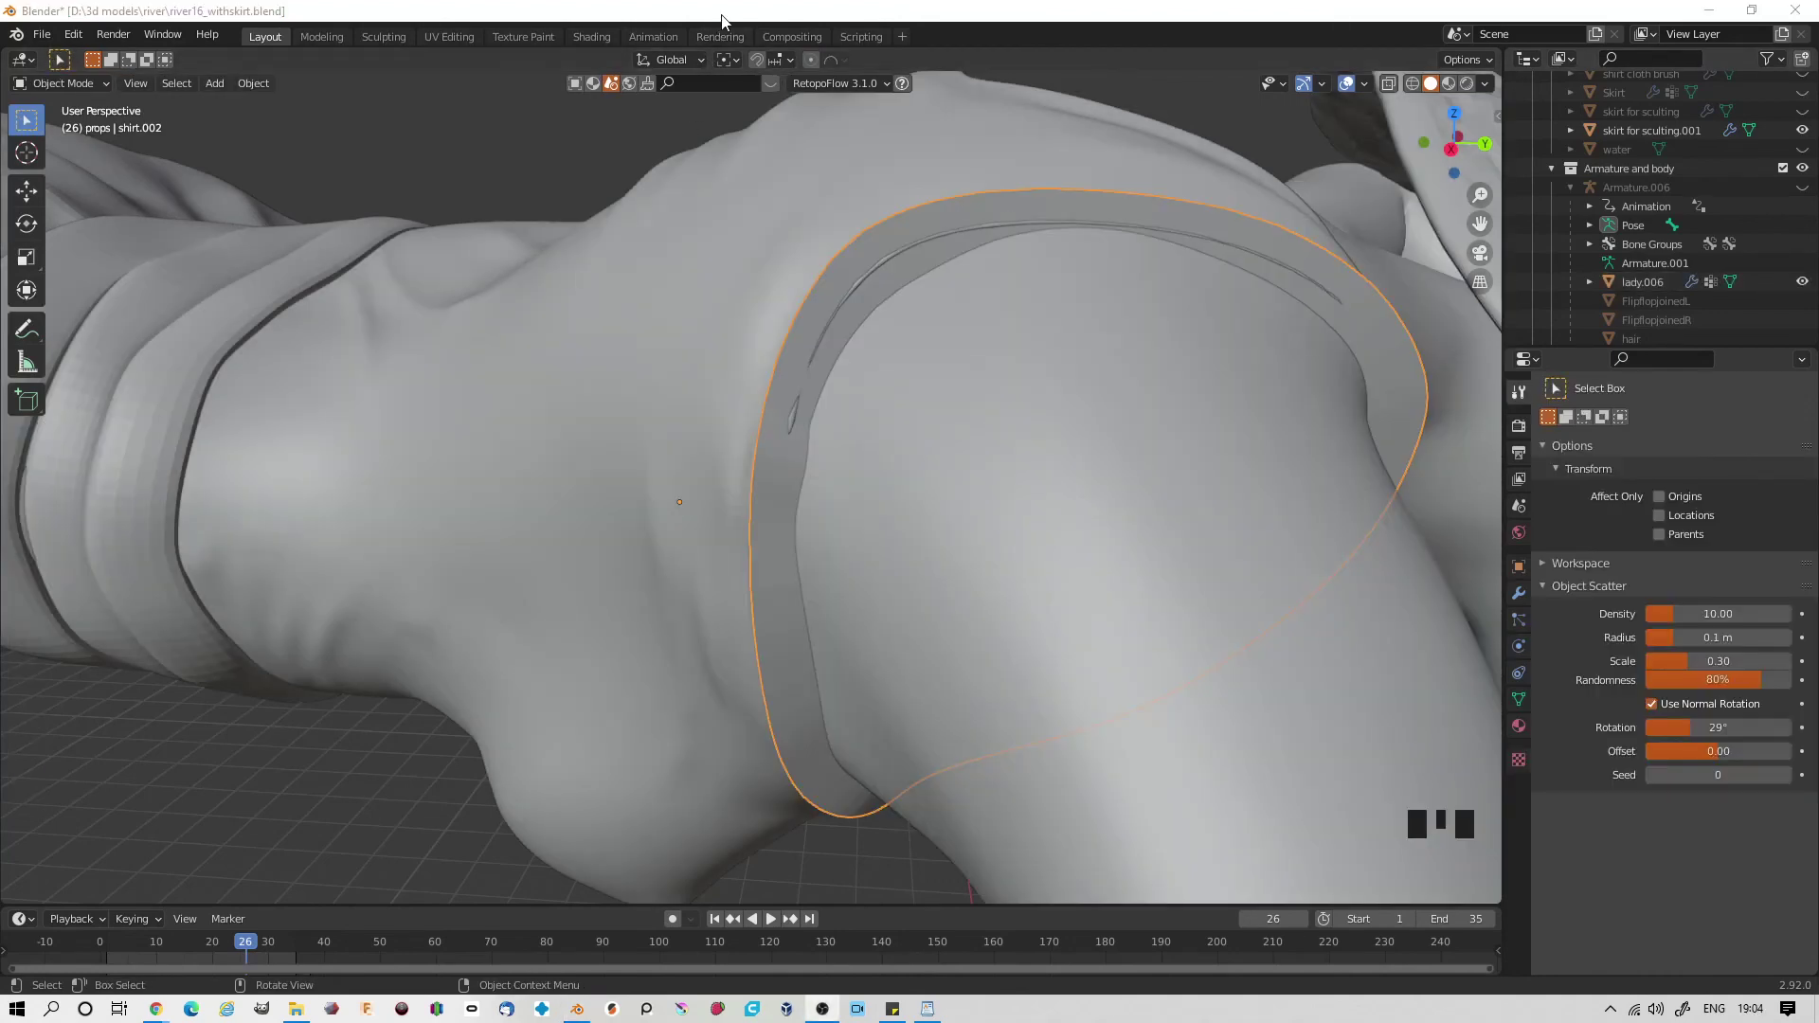
{"action": "scroll", "coordinate": [894, 280], "scroll_direction": "down", "scroll_amount": 4}
{"action": "middle_click_drag", "start_coordinate": [885, 326], "coordinate": [885, 402]}
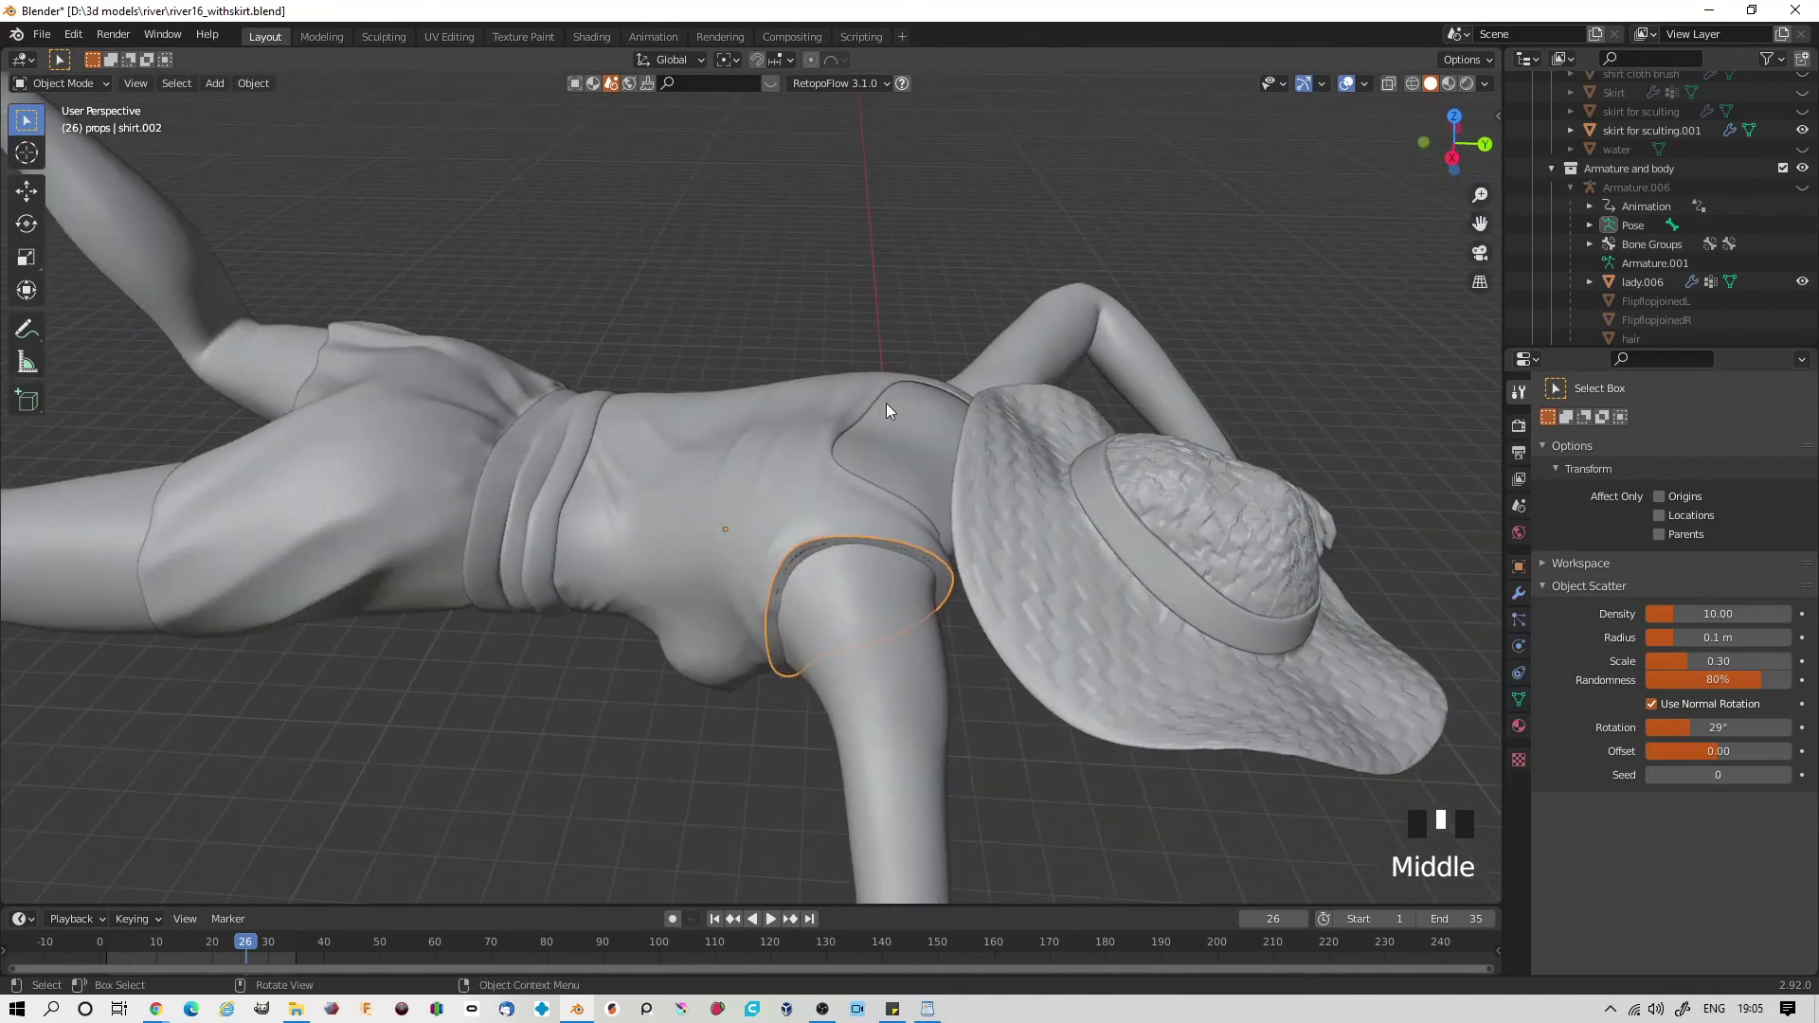